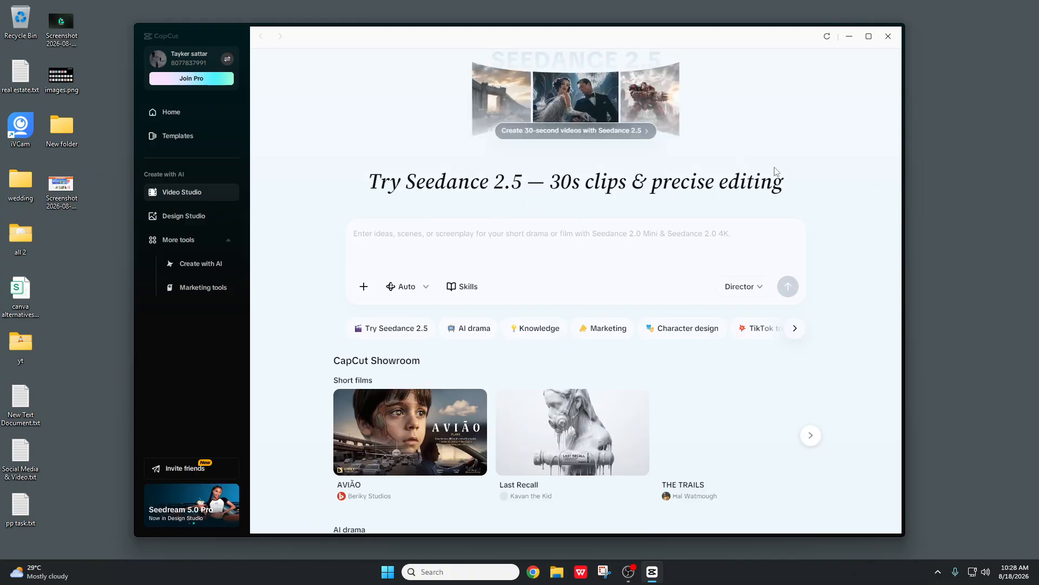
left_click(869, 36)
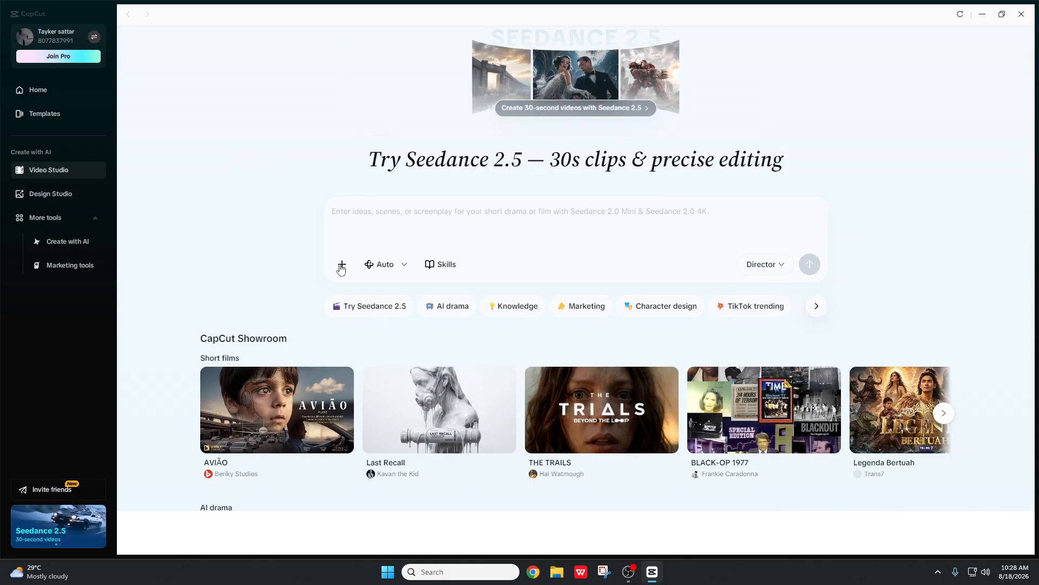
left_click(483, 214)
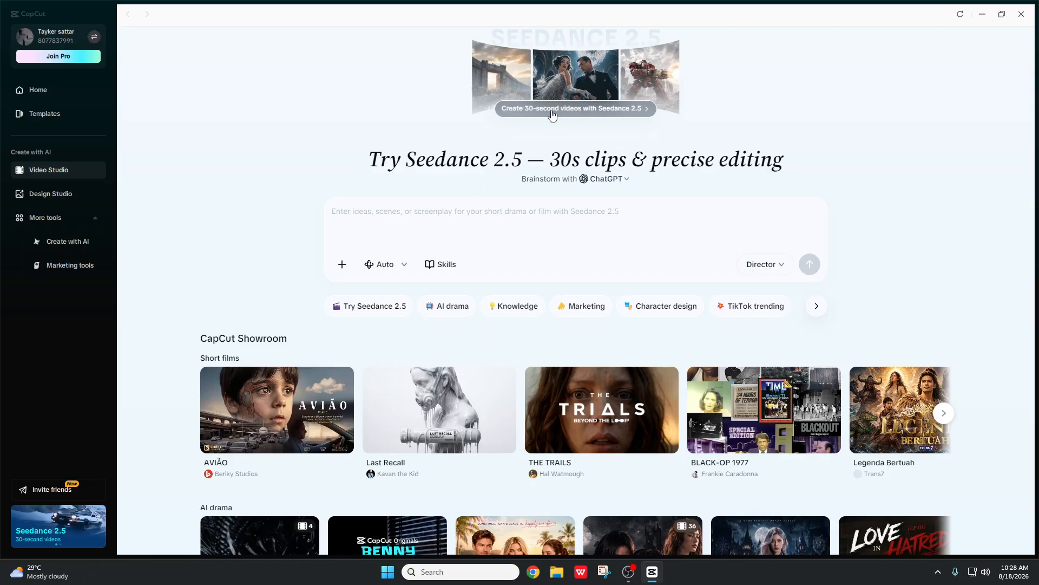
left_click(640, 114)
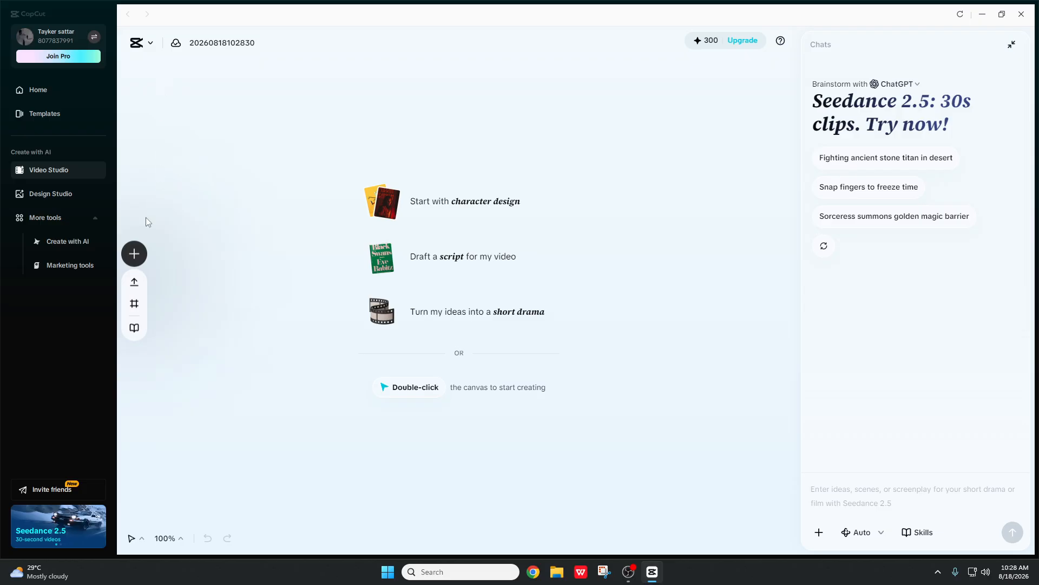
left_click(71, 88)
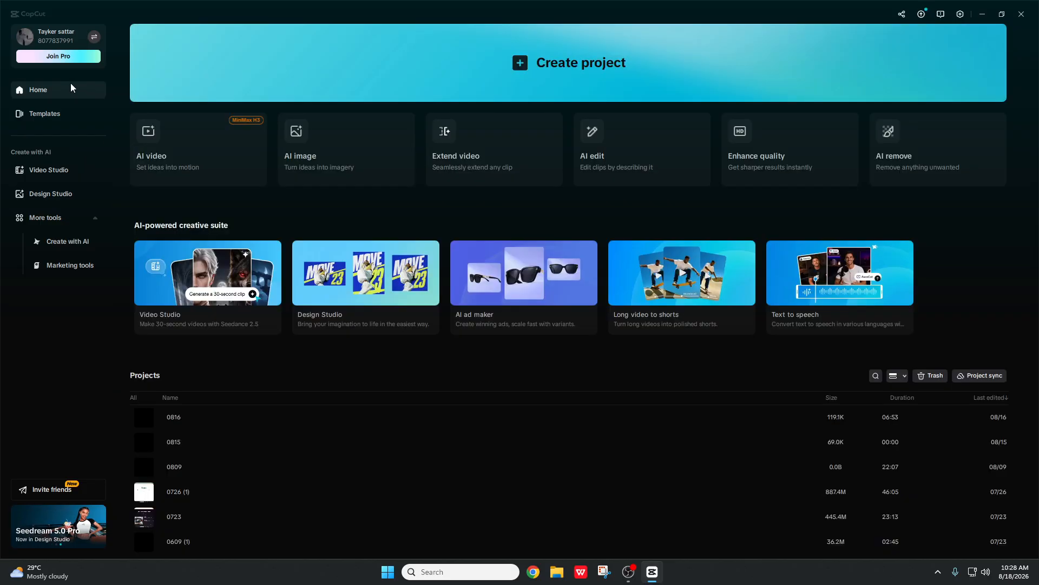
left_click(73, 170)
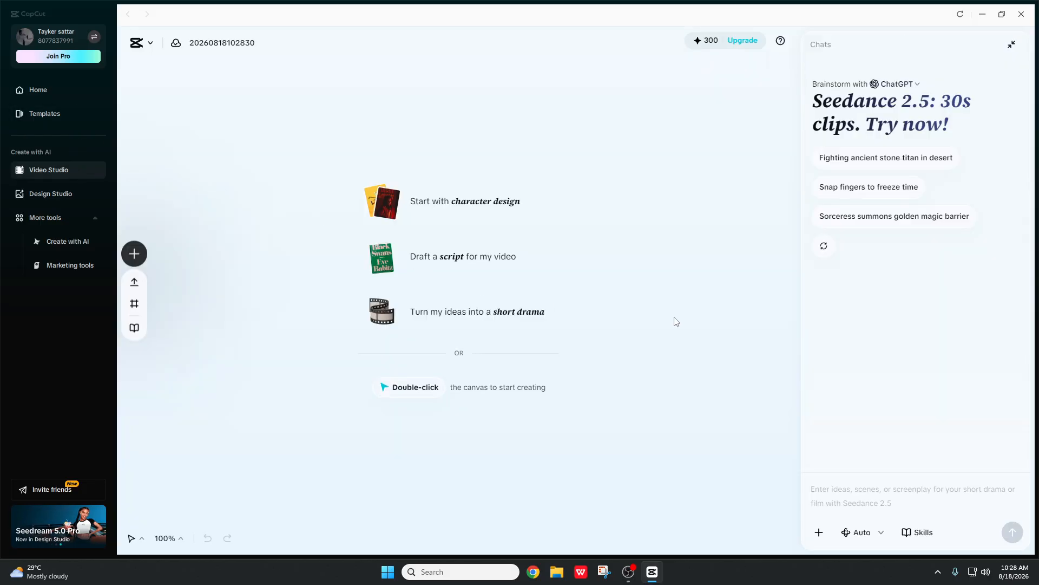
left_click(1022, 14)
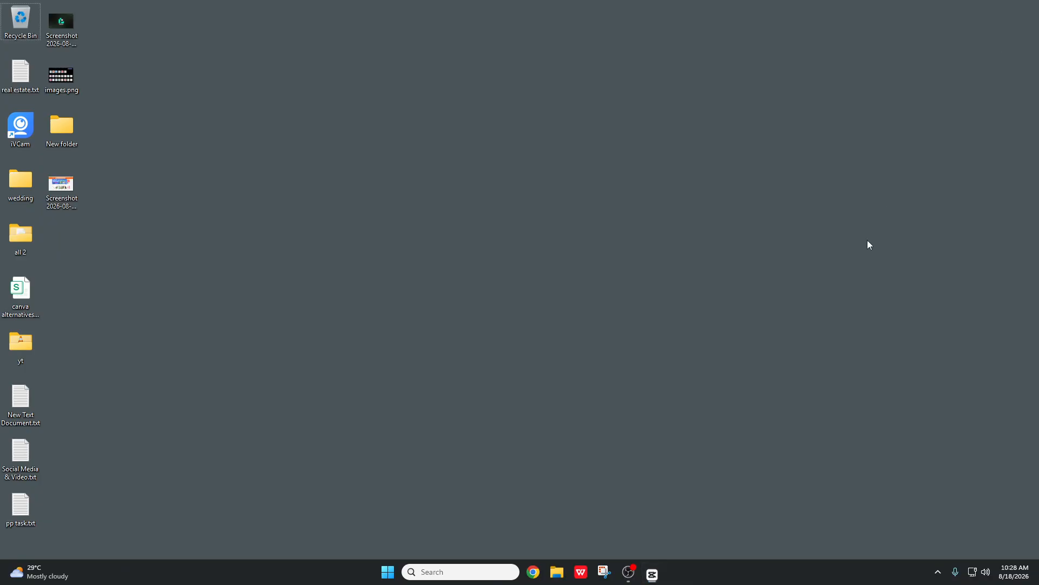
- Launch CapCut again from the desktop and open its Video Studio
left_click(483, 568)
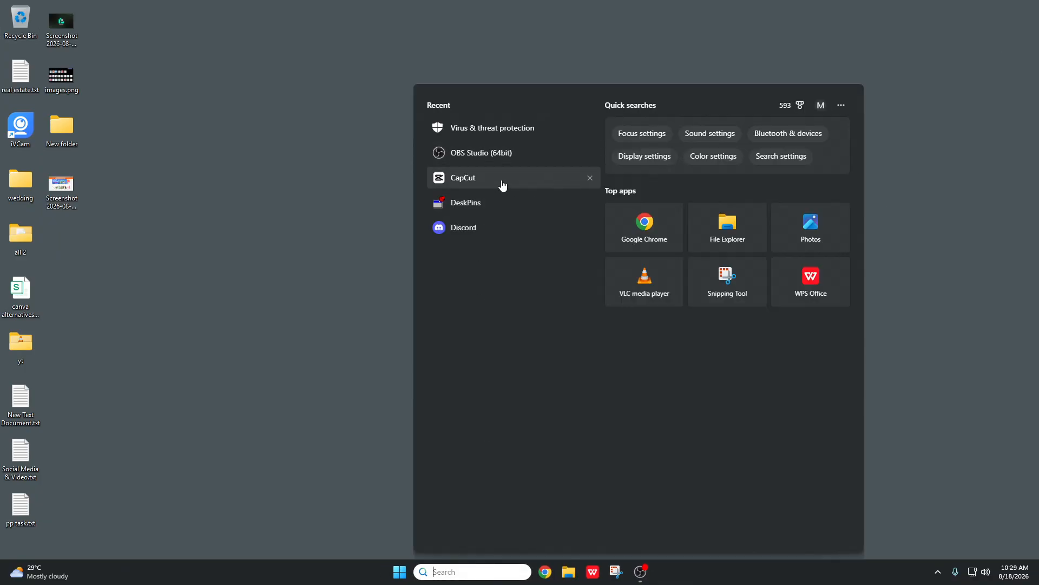
left_click(503, 184)
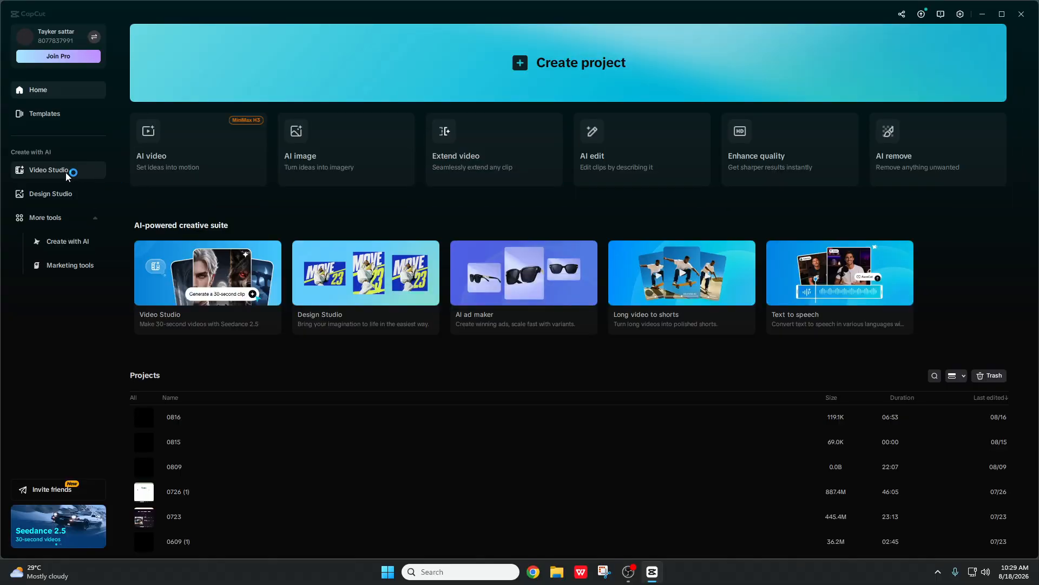
left_click(67, 172)
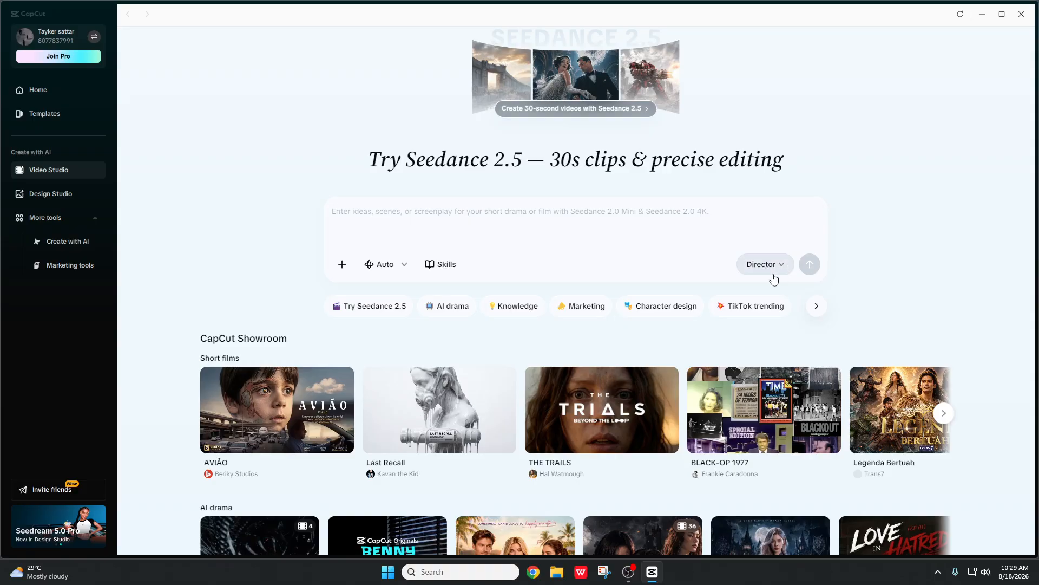
- Compare the available agent modes for the video prompt and set the mode to Standard
left_click(750, 257)
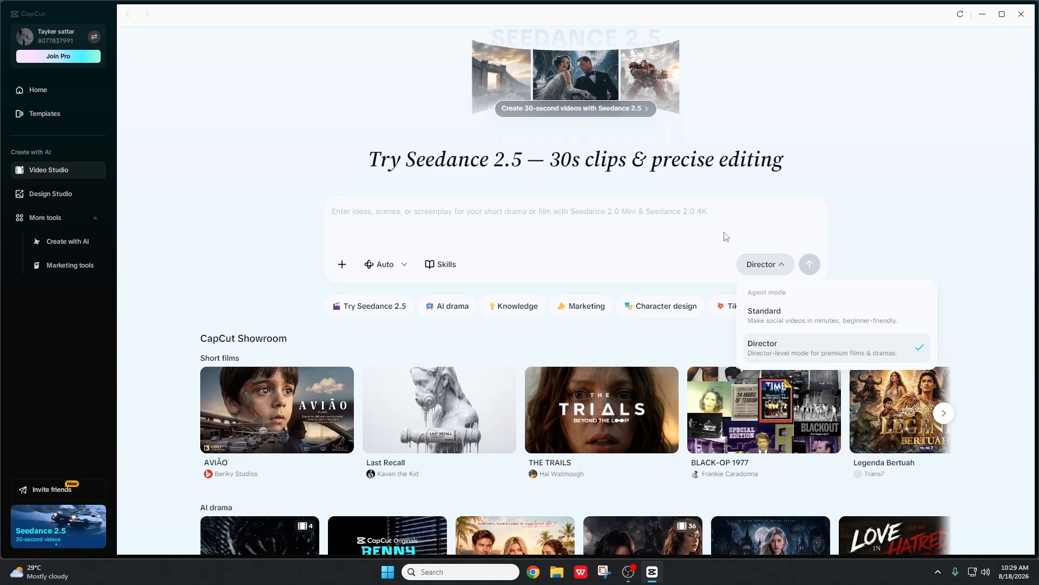
left_click(669, 209)
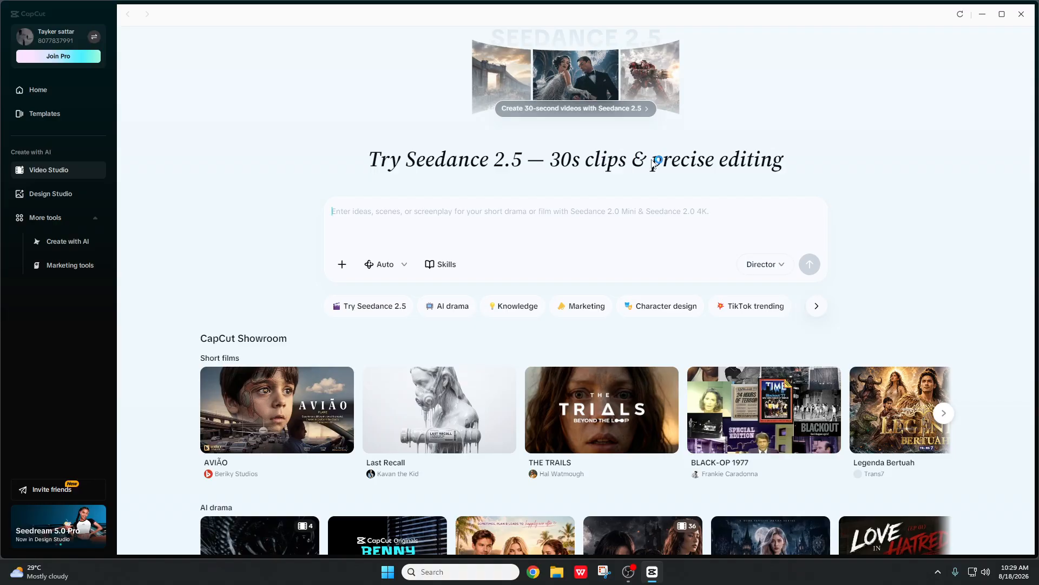
left_click(783, 270)
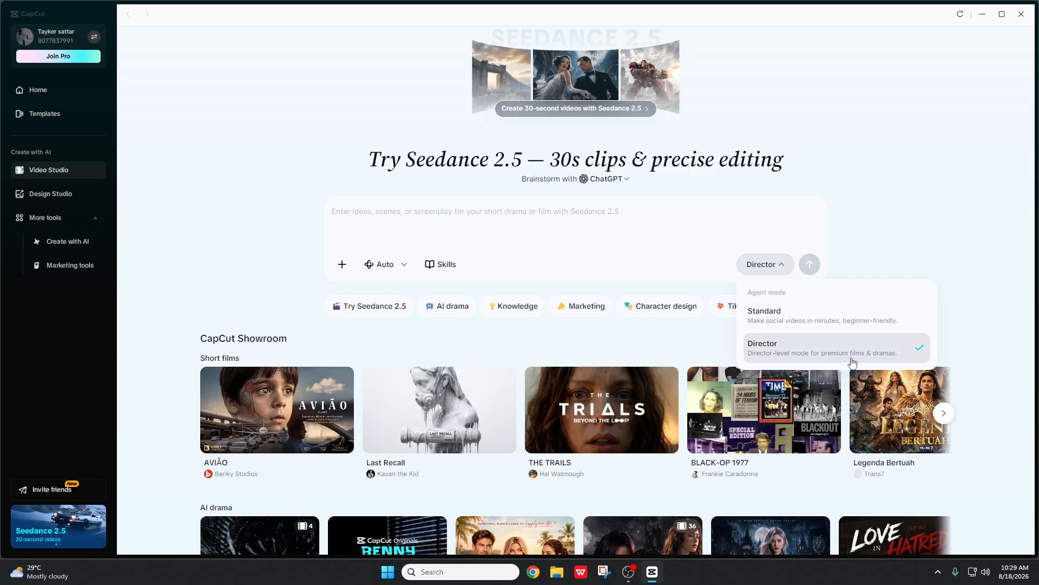
left_click(555, 206)
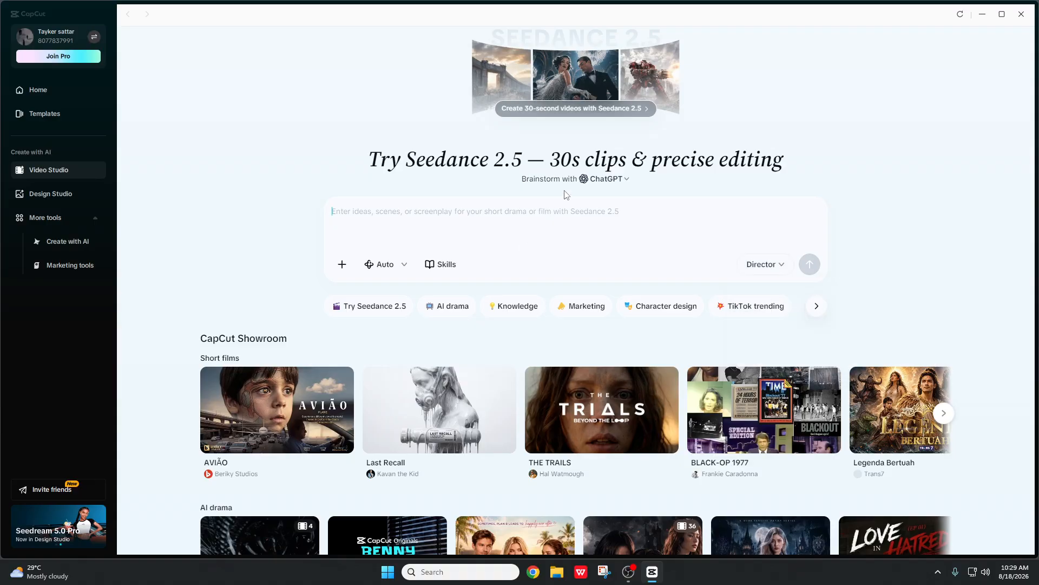
left_click(766, 264)
left_click(783, 319)
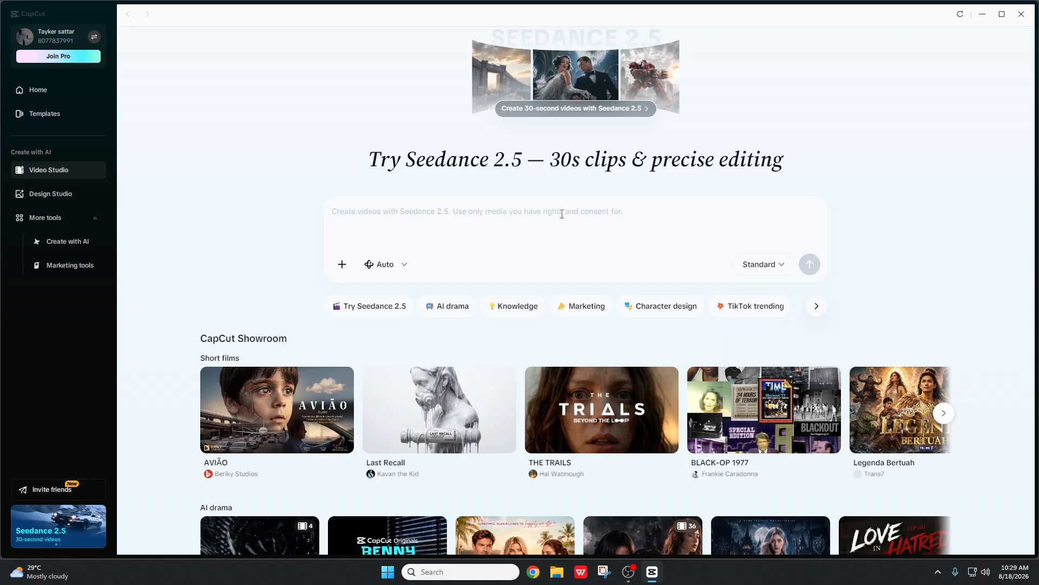
left_click(782, 269)
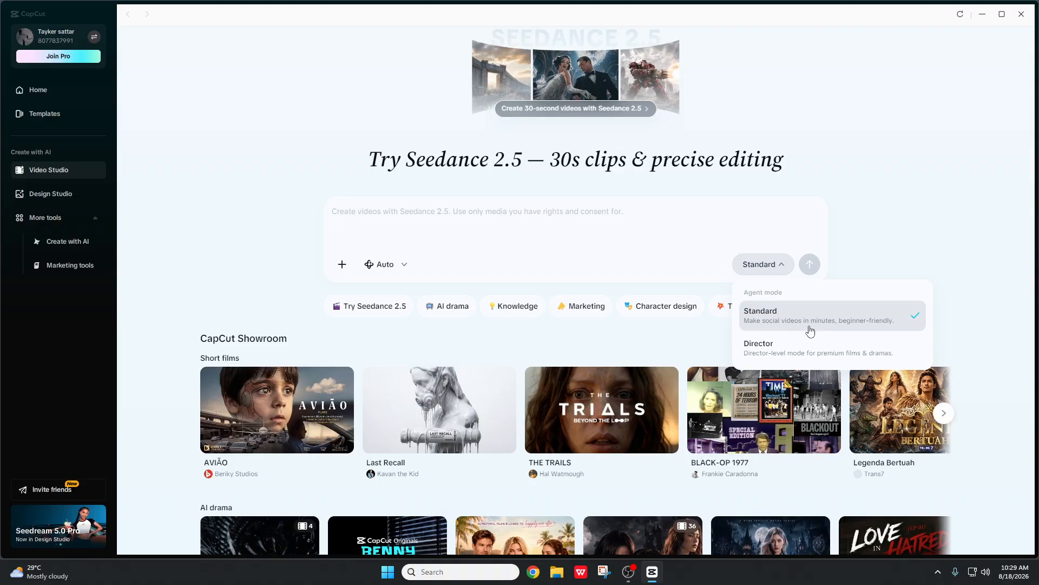
left_click(440, 215)
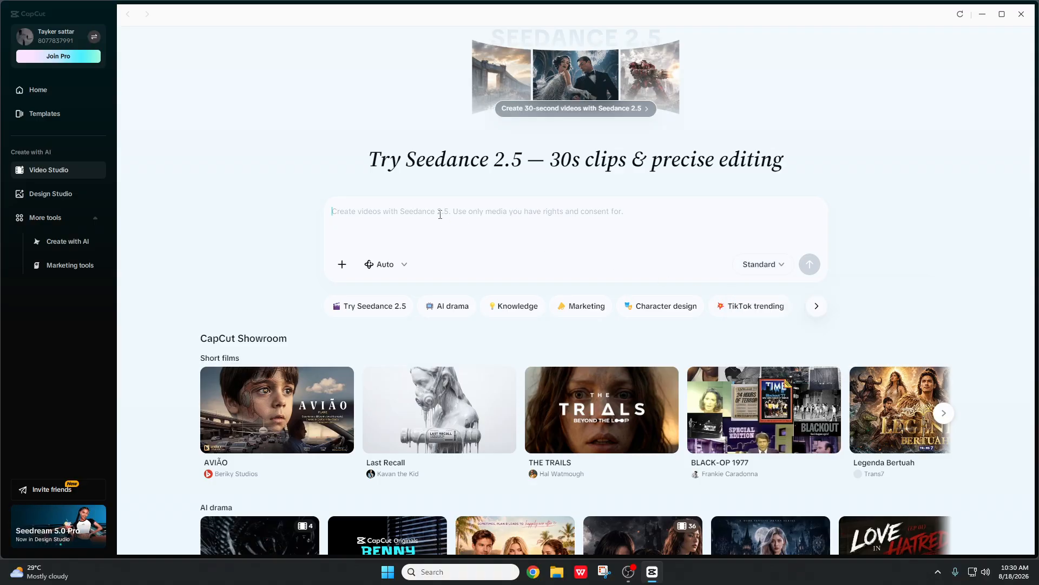
- Set the creation mode to Video and choose 720p as the video clip quality
left_click(403, 268)
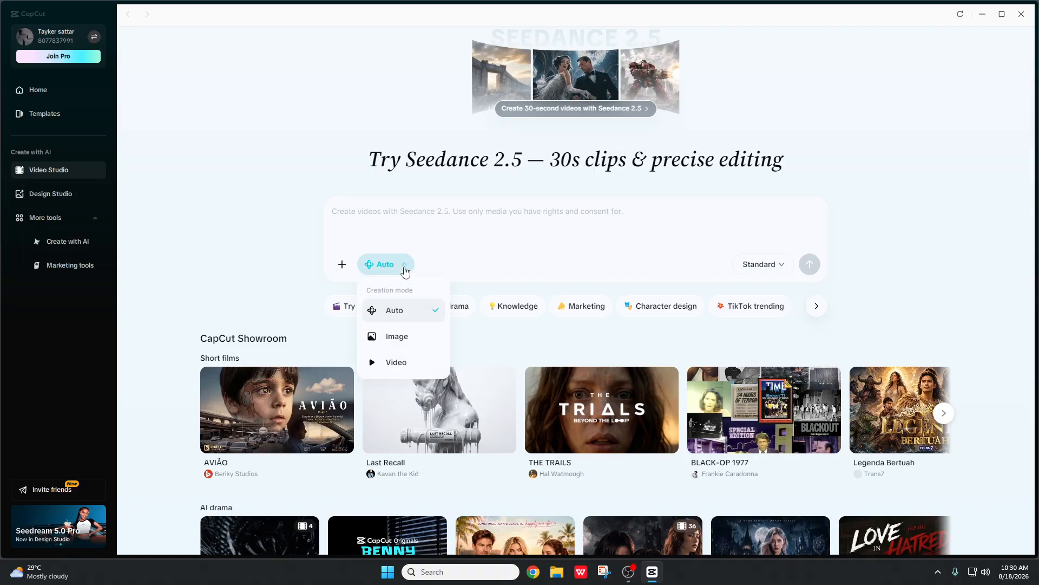
left_click(415, 363)
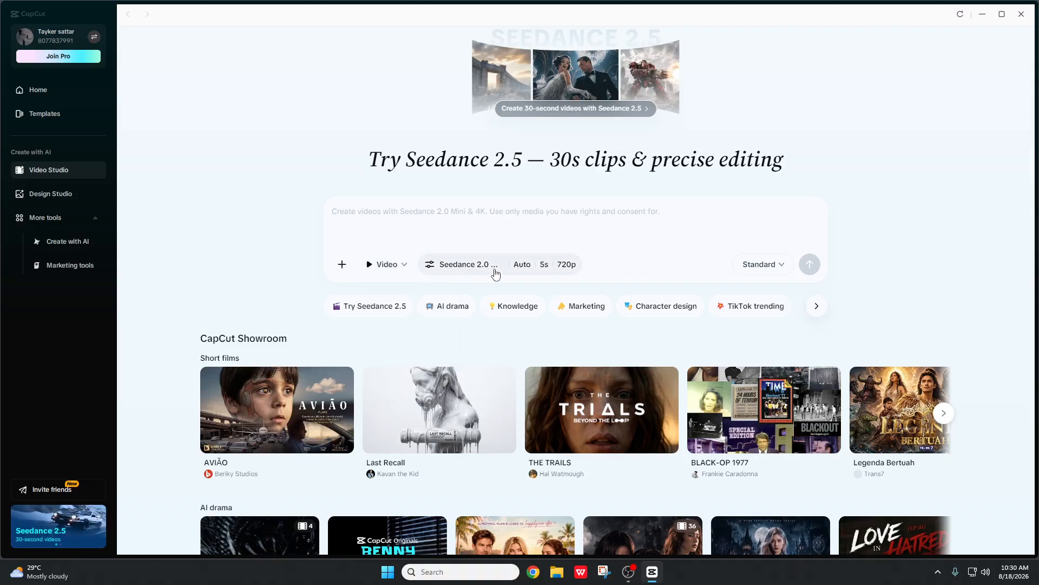
left_click(541, 269)
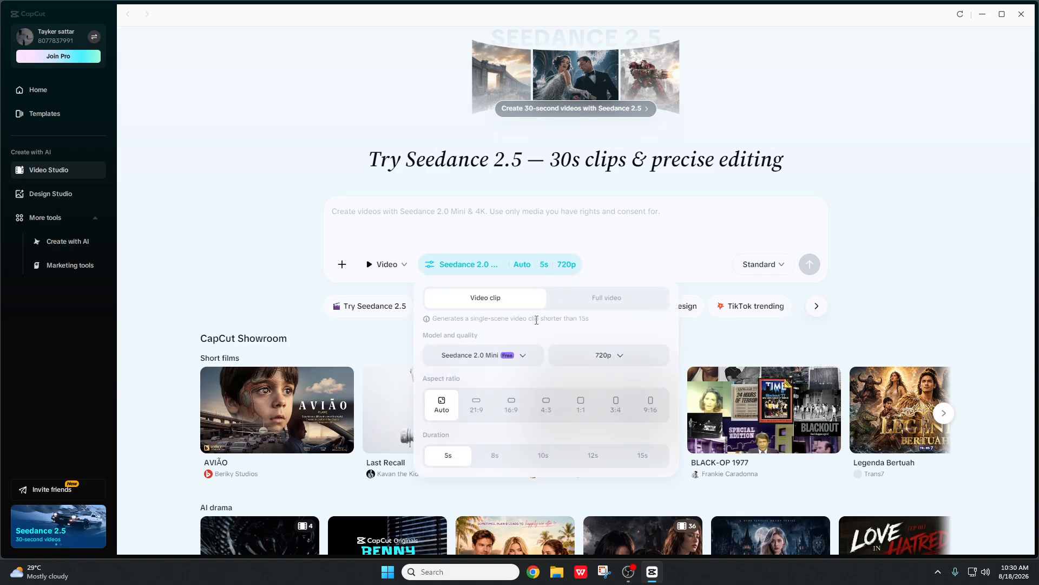
left_click(634, 360)
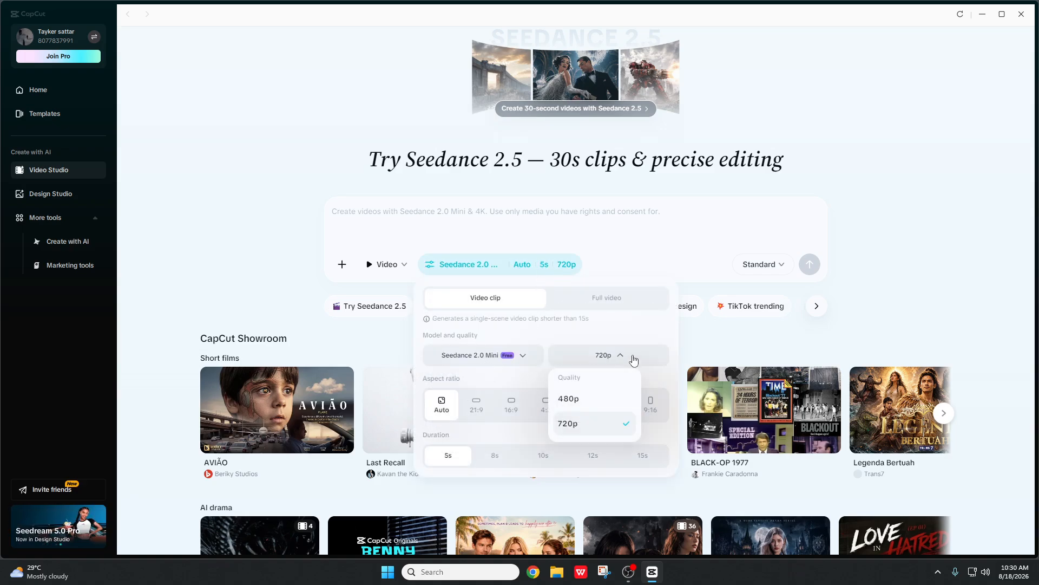
left_click(599, 424)
left_click(621, 361)
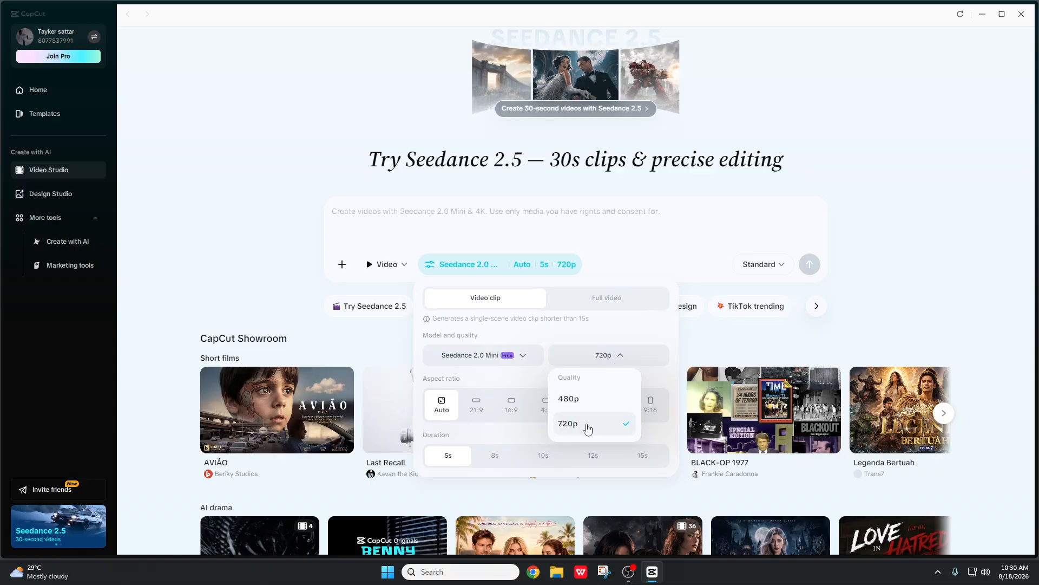
- Look through the available generation models and choose Seedance 2.0 Mini for the video clip
left_click(534, 357)
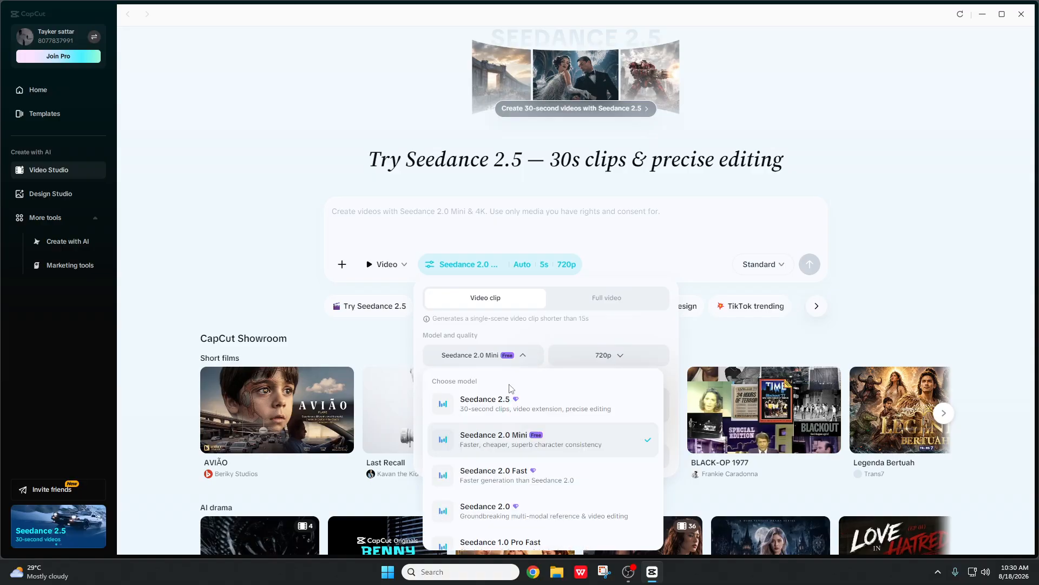
scroll(550, 448, "down", 3)
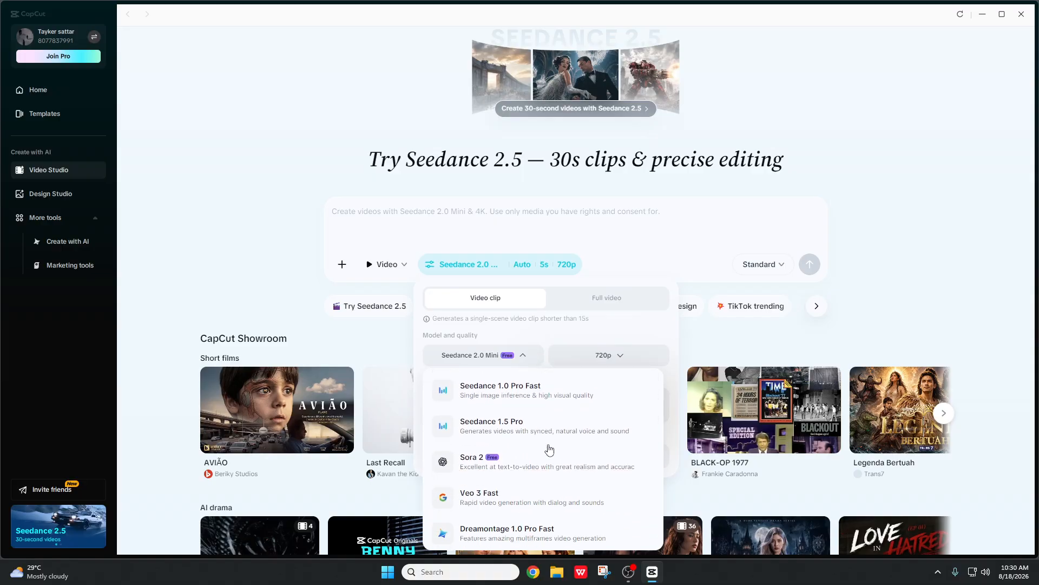
scroll(551, 453, "up", 1)
scroll(552, 458, "down", 1)
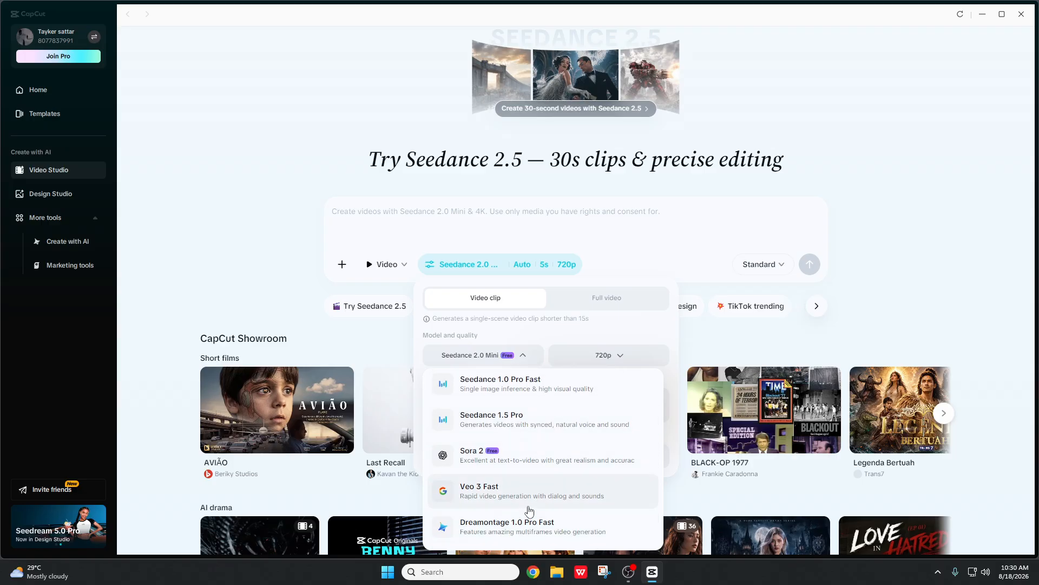
scroll(530, 511, "up", 3)
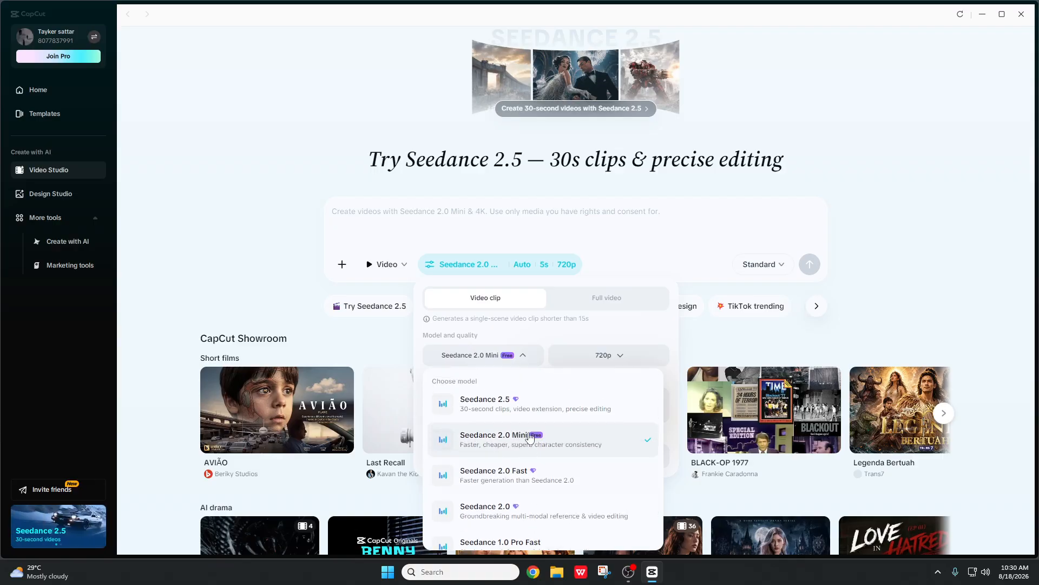
scroll(560, 460, "down", 3)
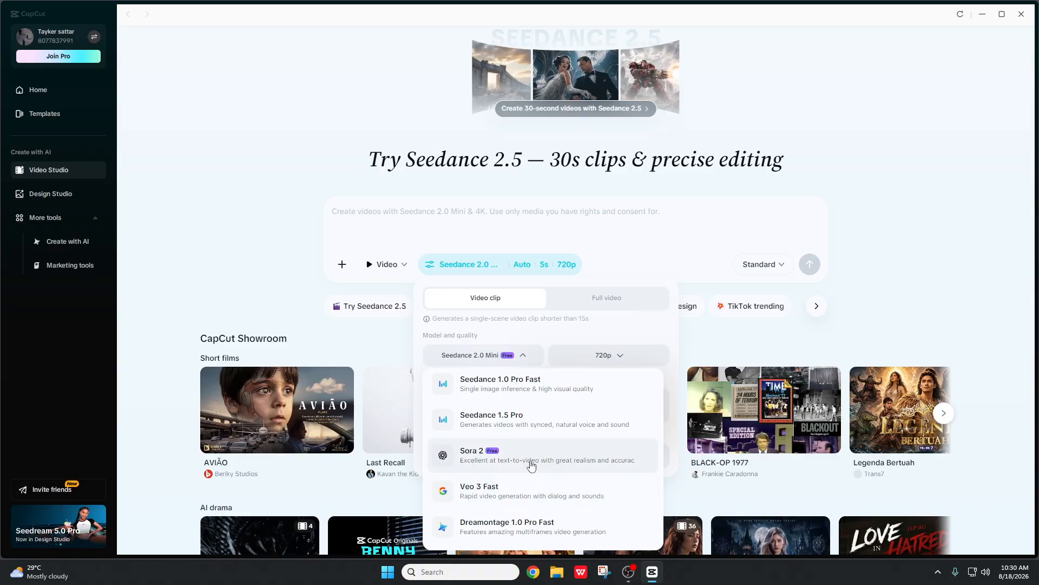
scroll(539, 468, "up", 3)
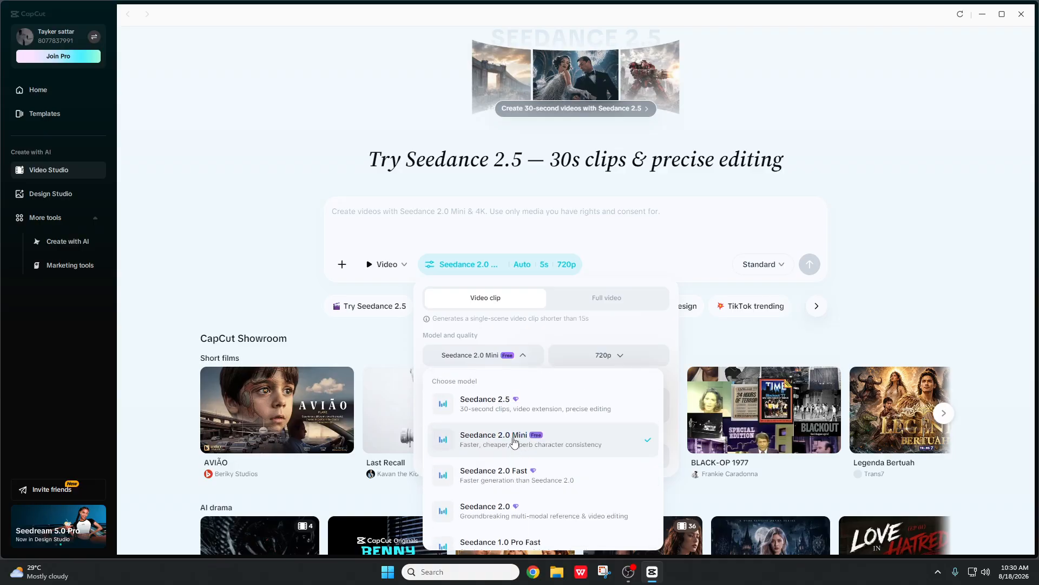
left_click(513, 440)
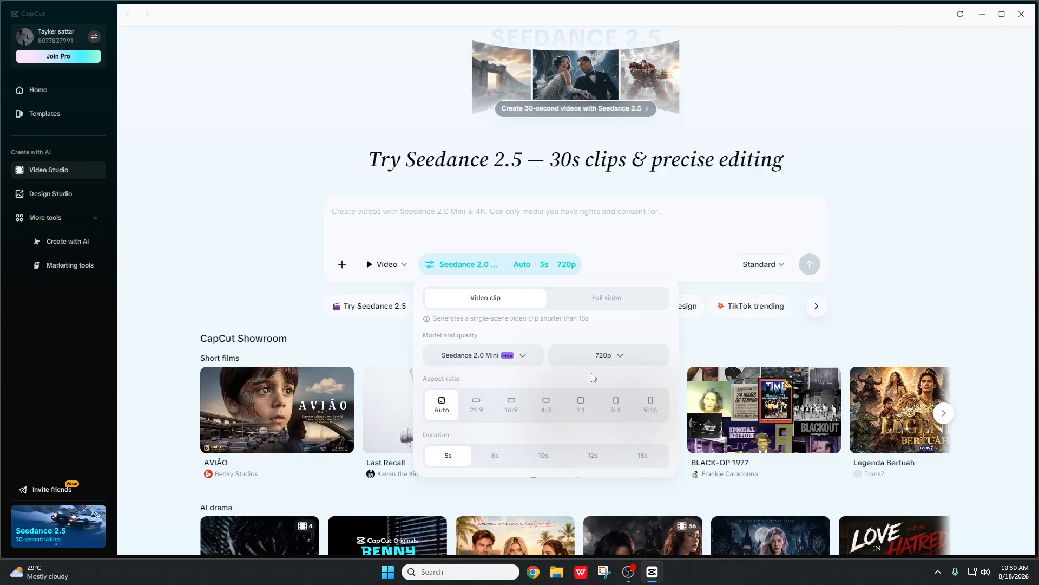
- Check the Full video options, return to Video clip, and set the clip duration to 15s
left_click(595, 309)
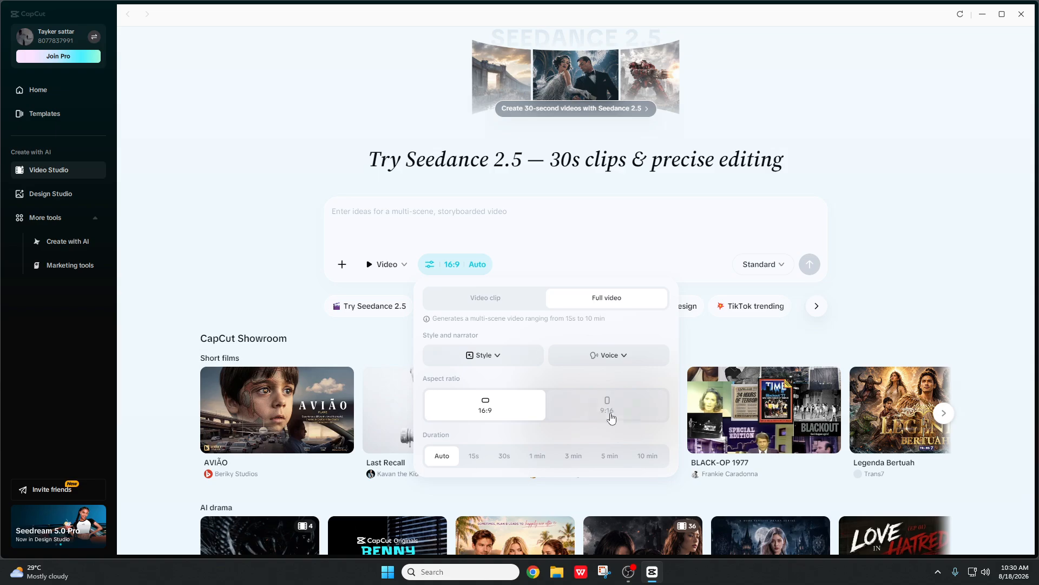
left_click(454, 302)
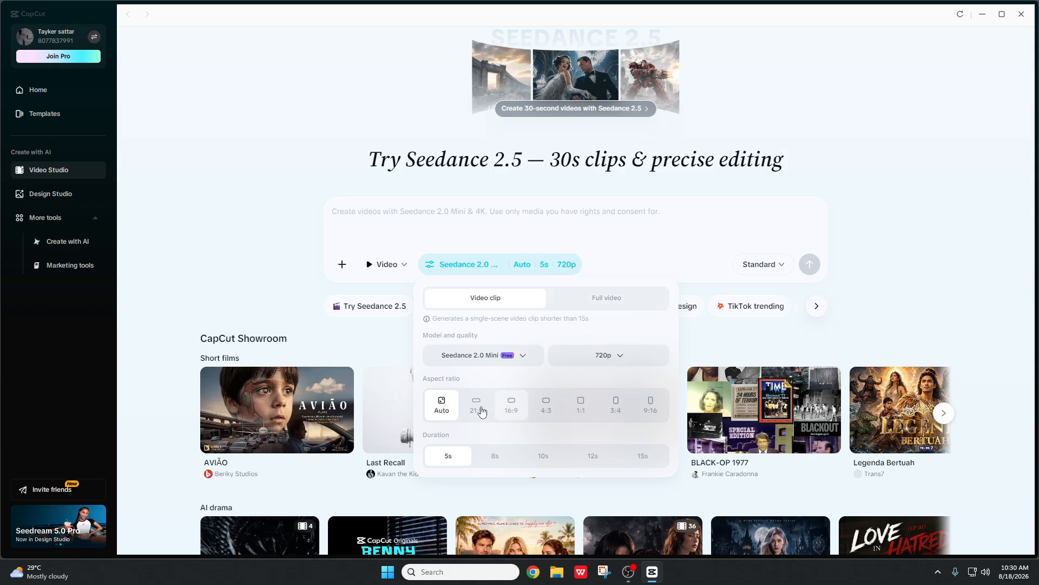
left_click(494, 458)
left_click(543, 456)
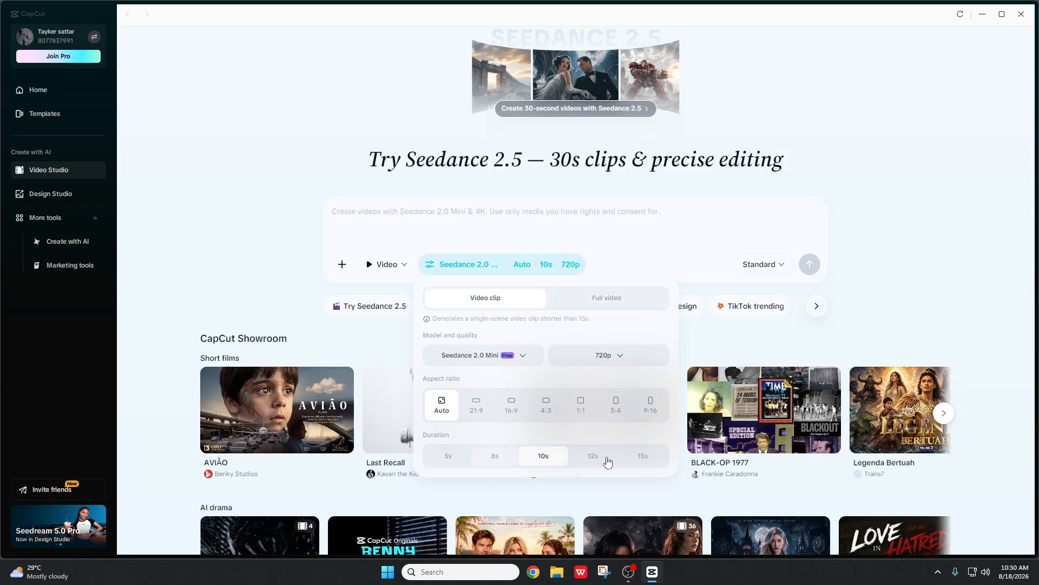
left_click(643, 458)
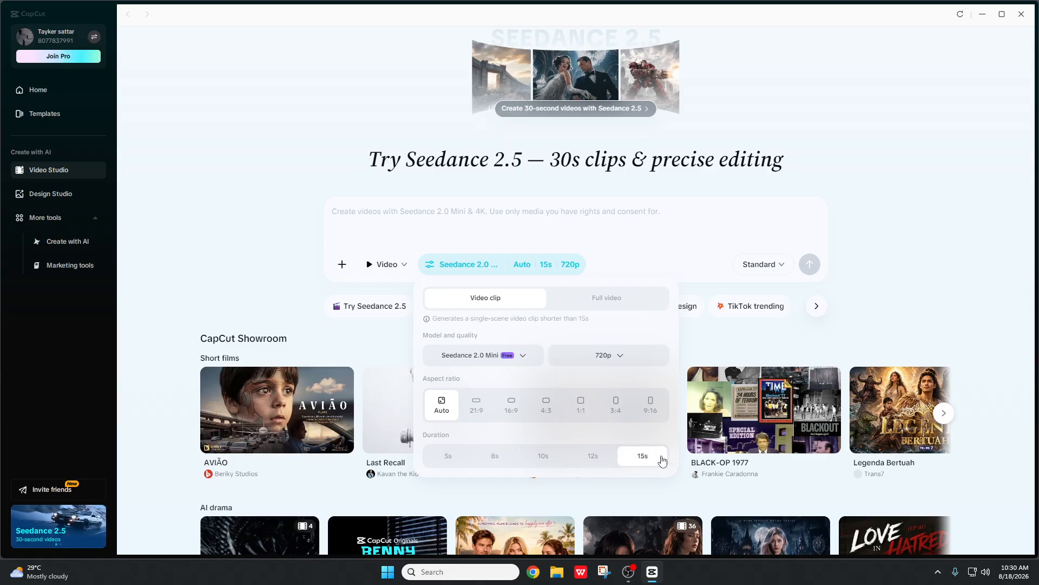
- Switch to Full video, look through the visual styles and choose Realistic Film
left_click(604, 303)
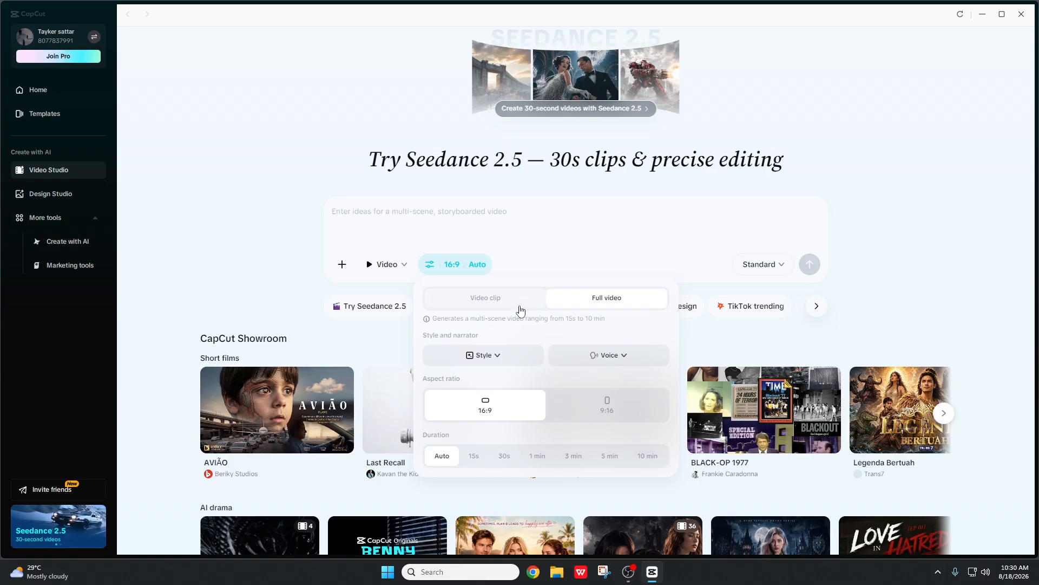
left_click(515, 364)
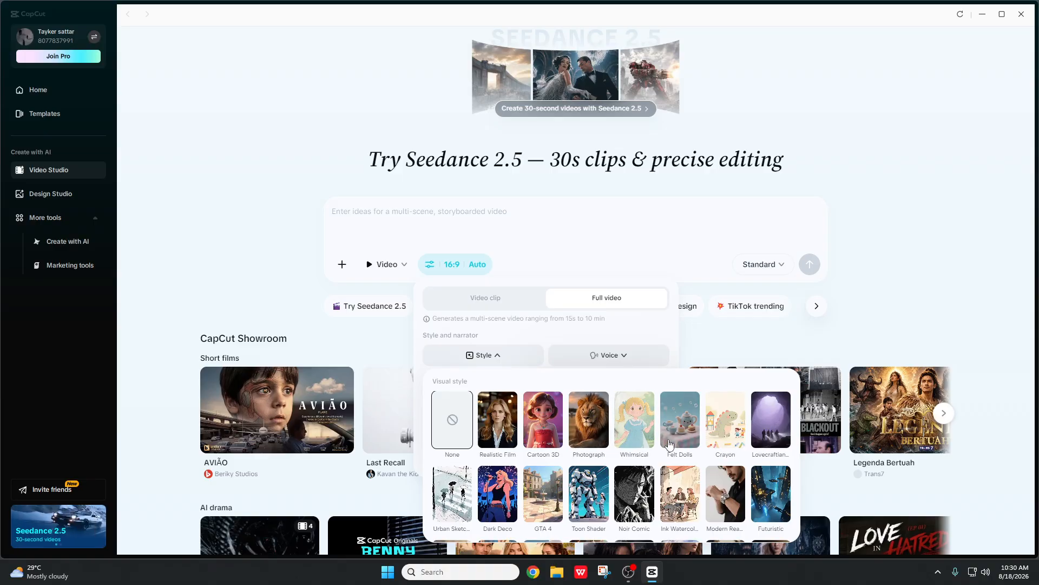
scroll(667, 444, "down", 2)
scroll(648, 445, "down", 1)
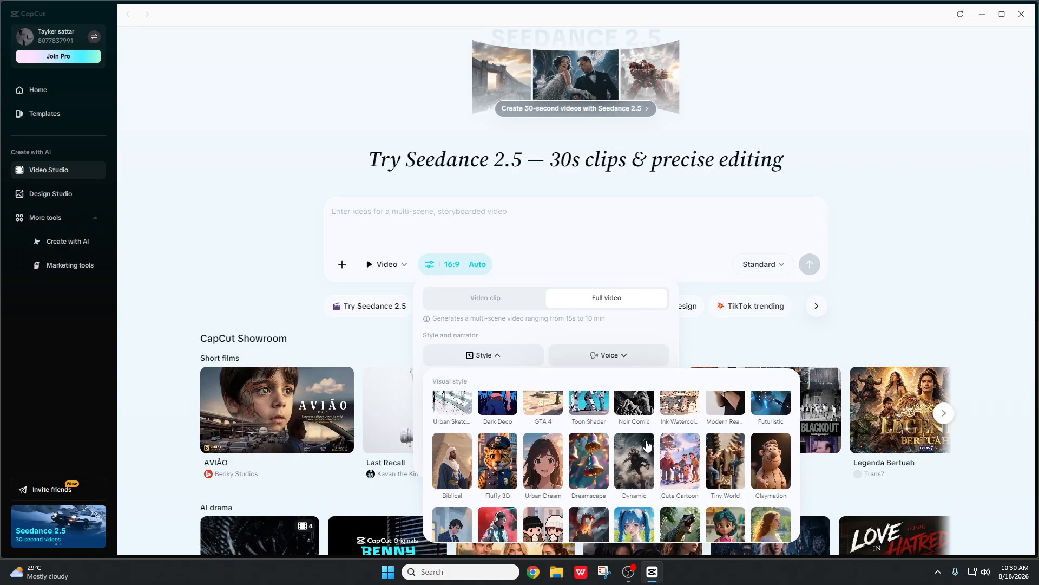
scroll(648, 442, "down", 1)
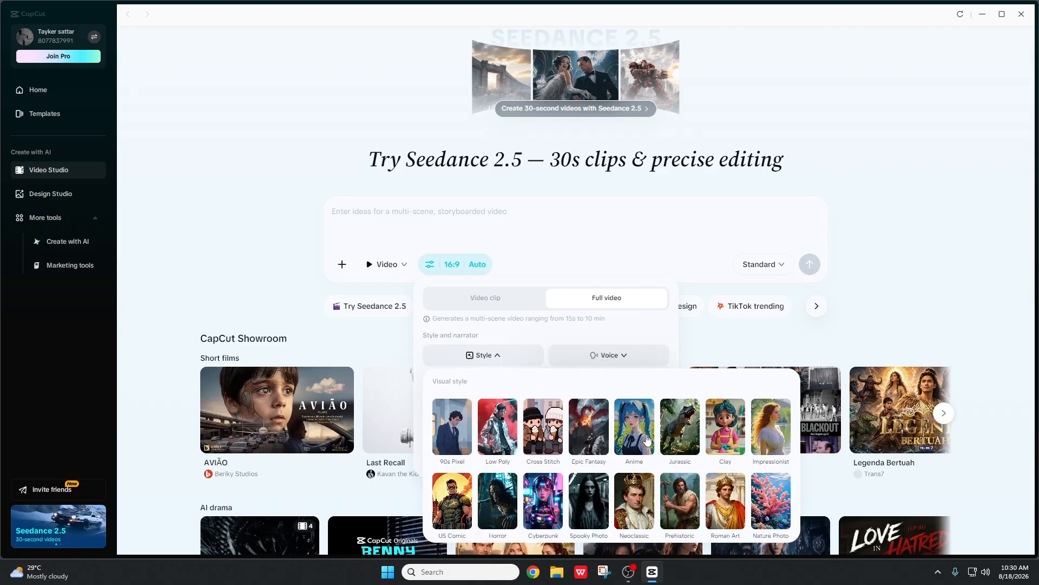
scroll(648, 440, "up", 5)
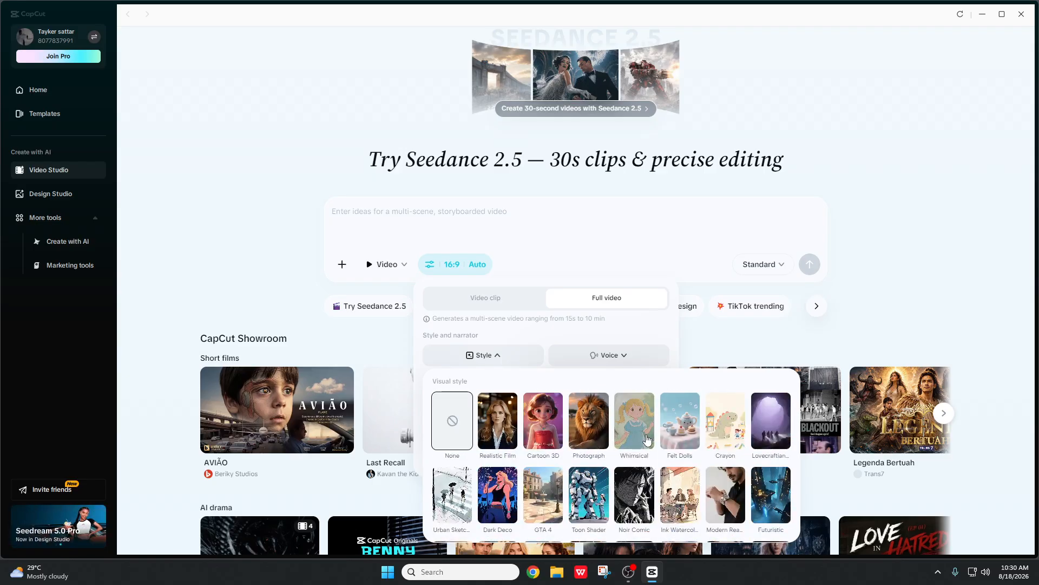
left_click(509, 427)
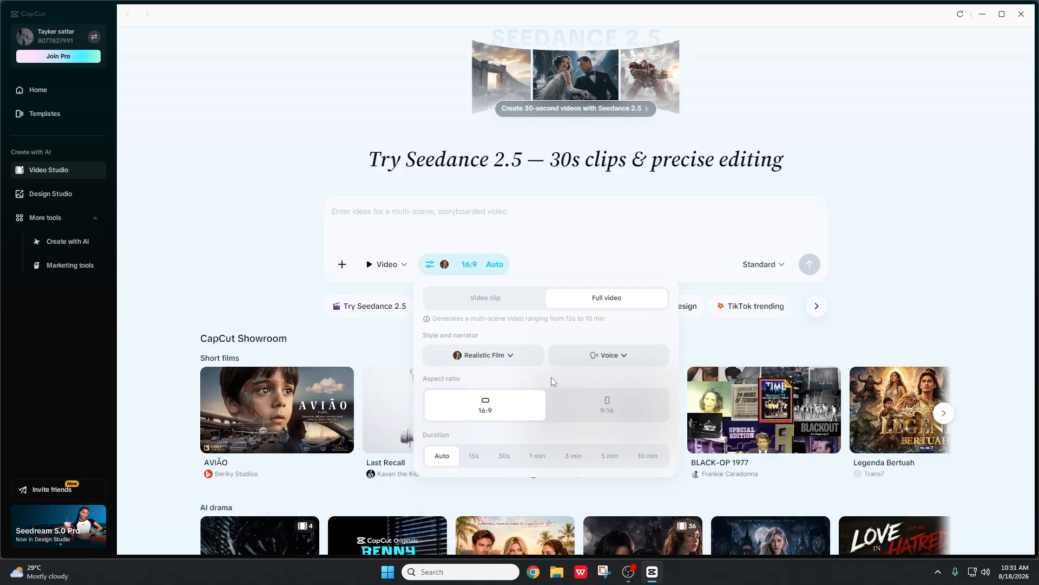
- Set the full video's narrator voice to Happy Dino, its duration to 10 min and its aspect ratio to 16:9
left_click(615, 363)
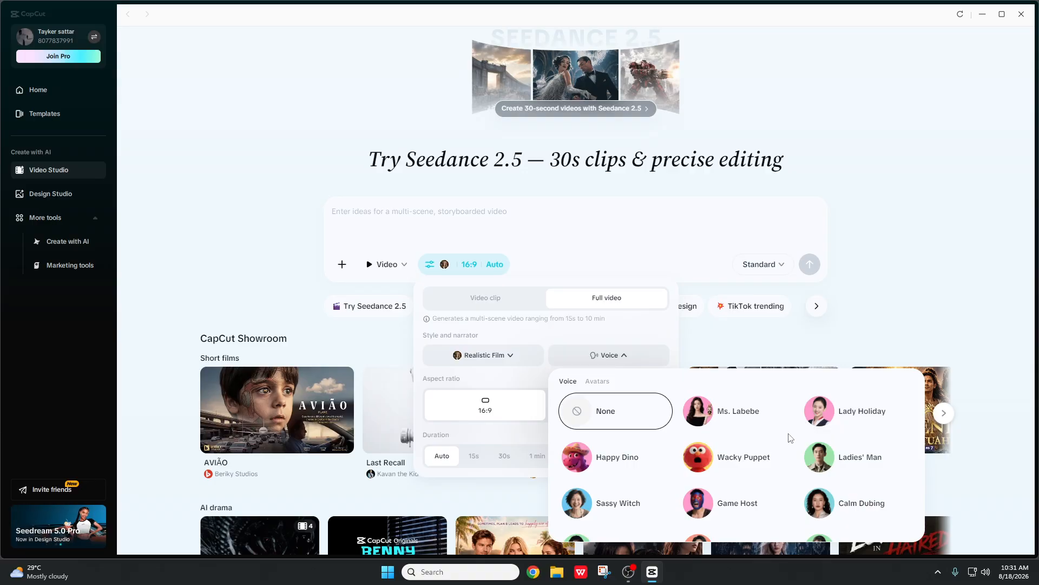
left_click(612, 444)
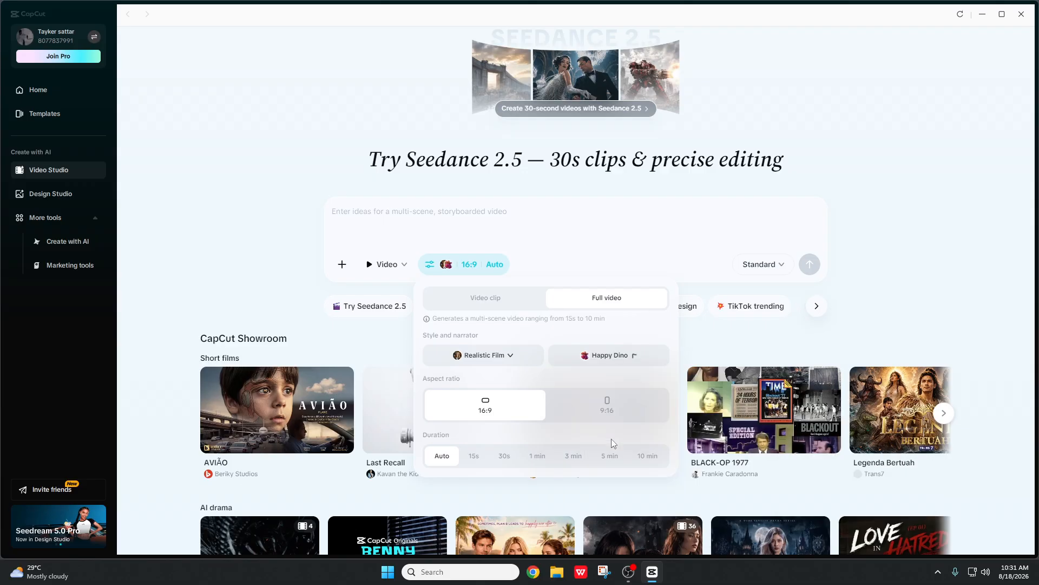
left_click(590, 417)
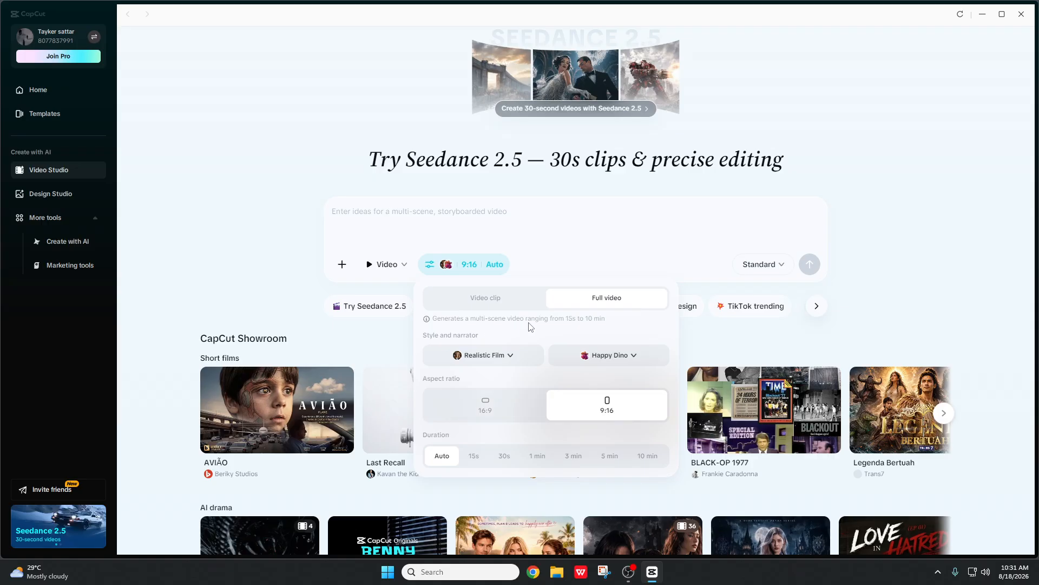
left_click(657, 457)
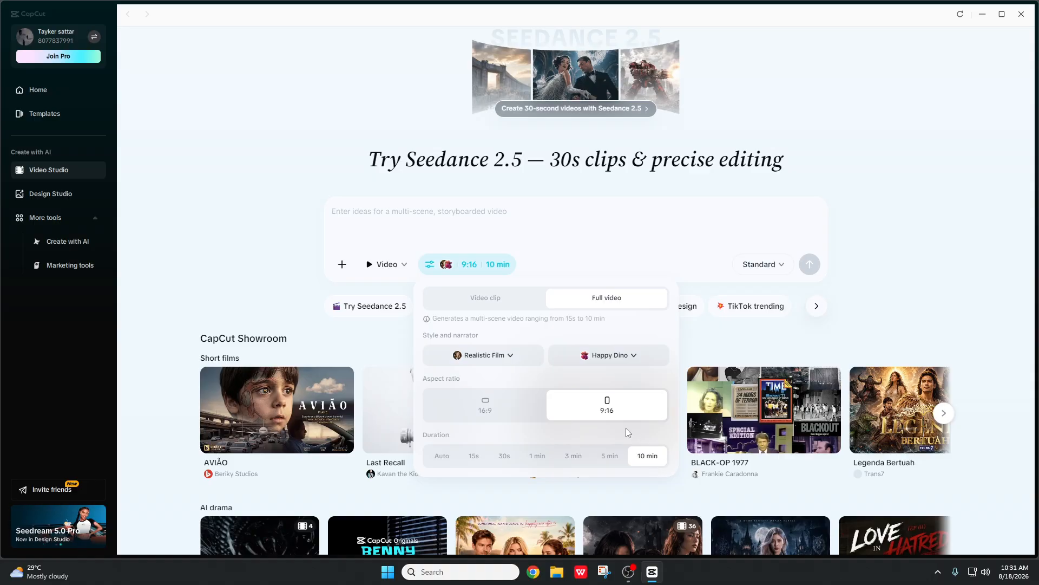
left_click(493, 411)
- Compare the Video clip settings with the Full video settings, ending on Full video
left_click(514, 306)
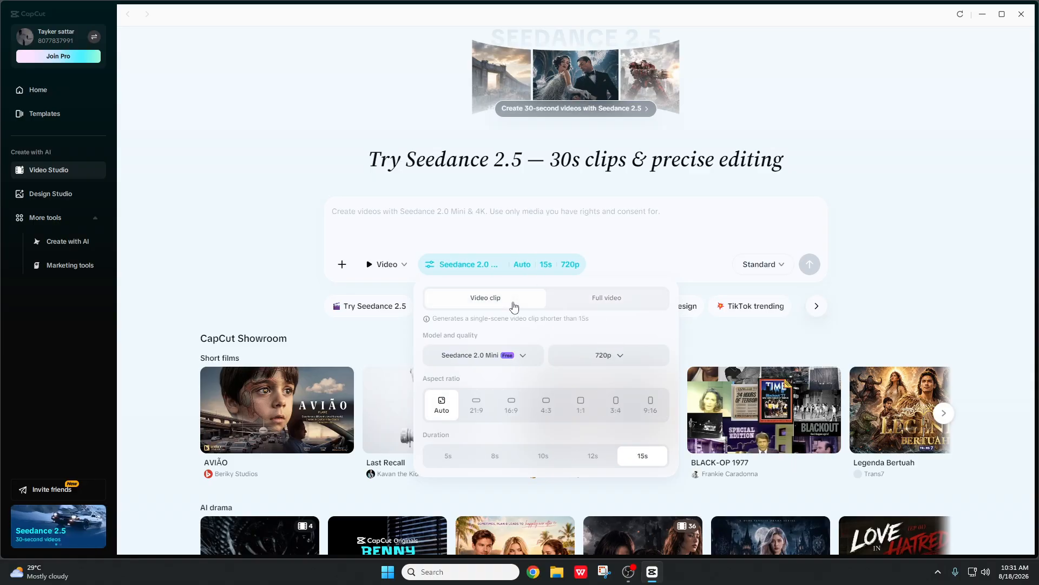
left_click(612, 306)
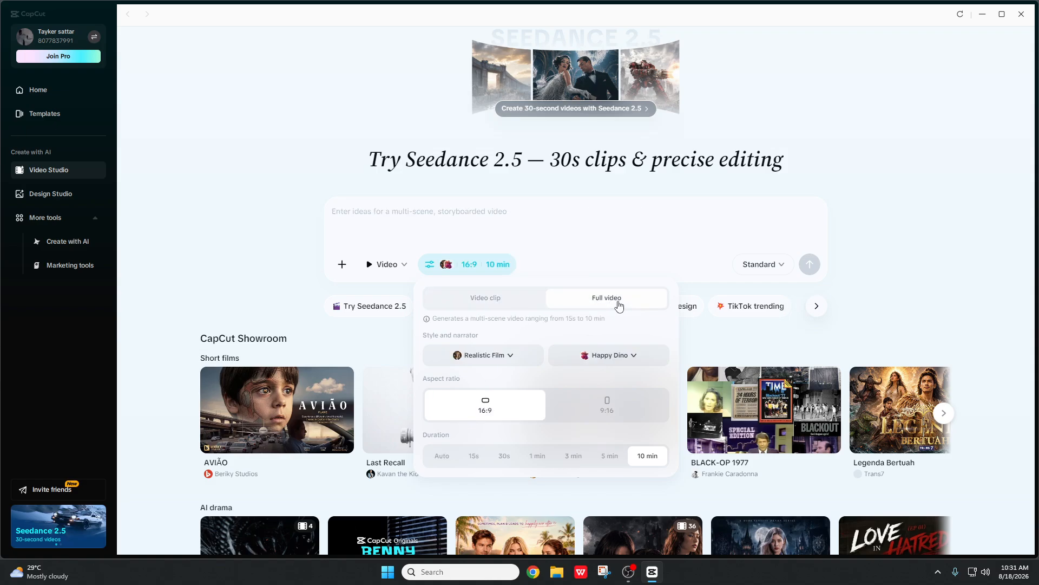
left_click(519, 304)
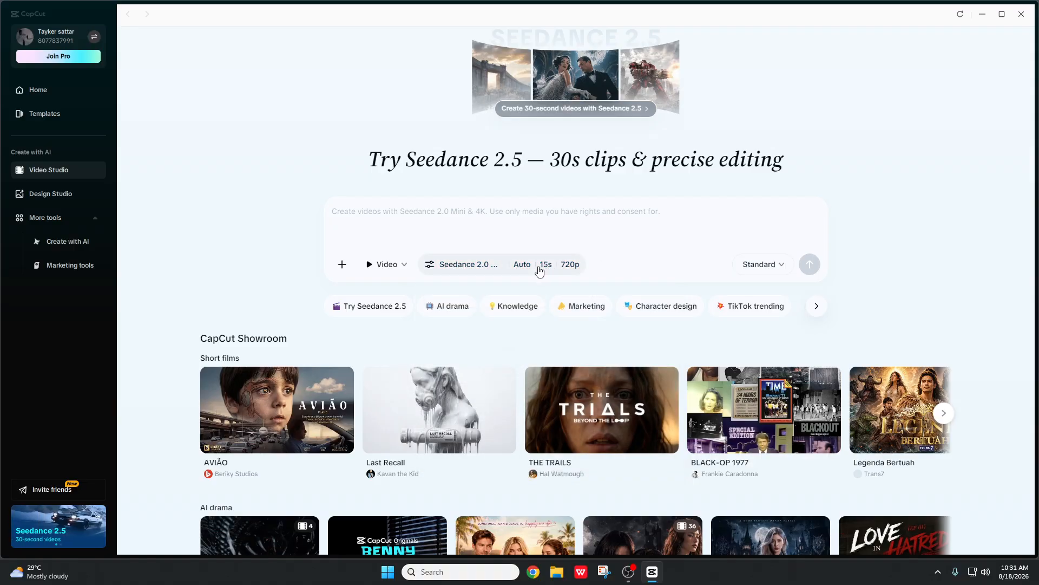
mouse_move(540, 268)
left_click(582, 297)
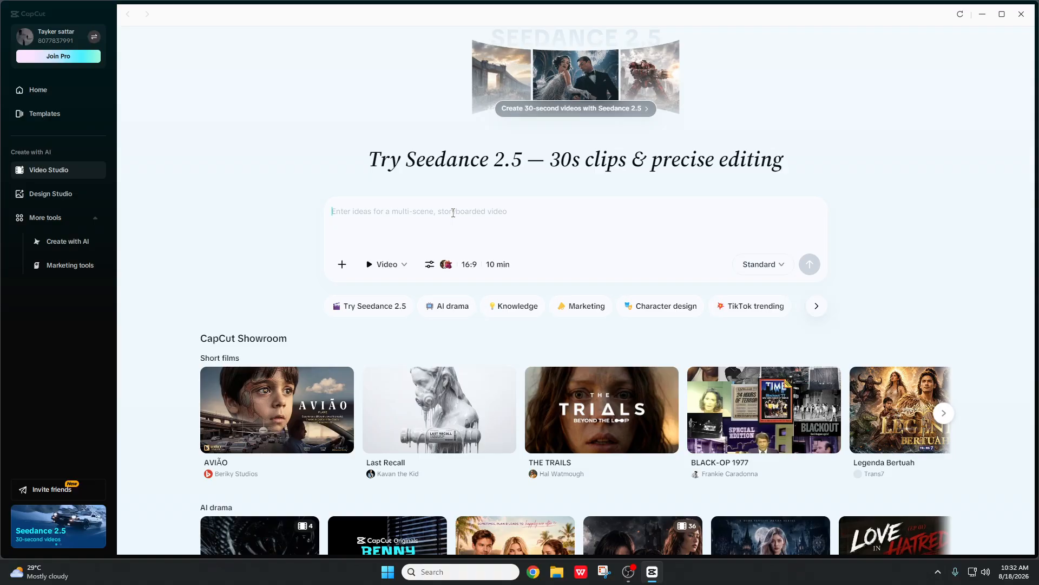
- Begin the video prompt with "the story starts with a guy roaming around in a"
type("the ")
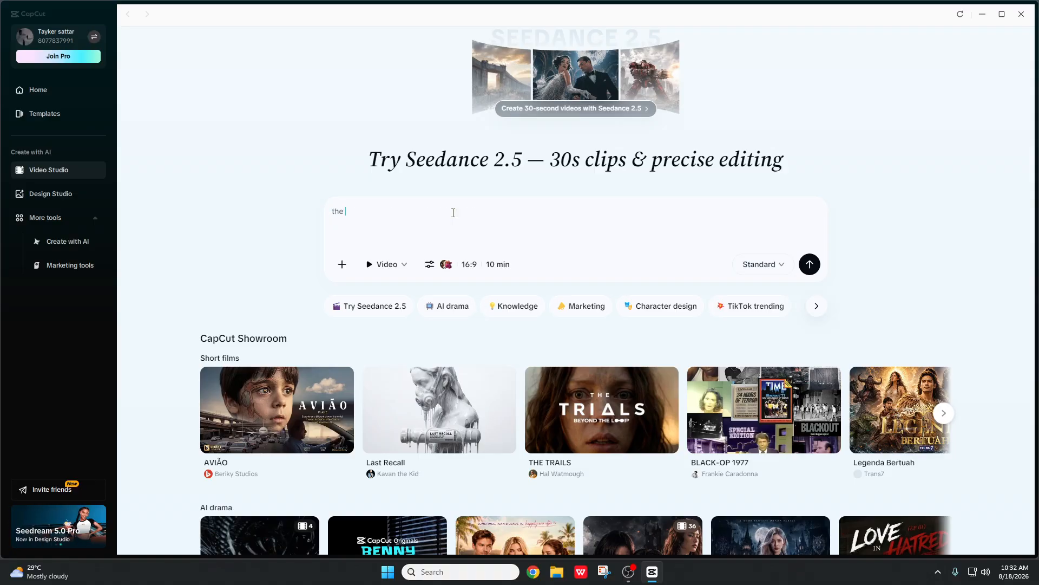
type("story starts w")
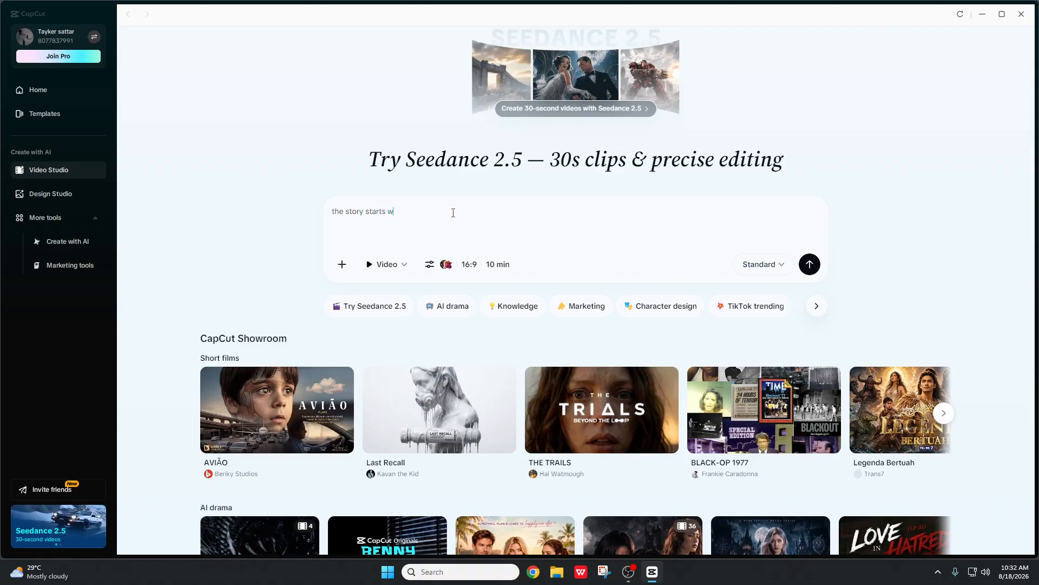
type("ith a guy roaming ")
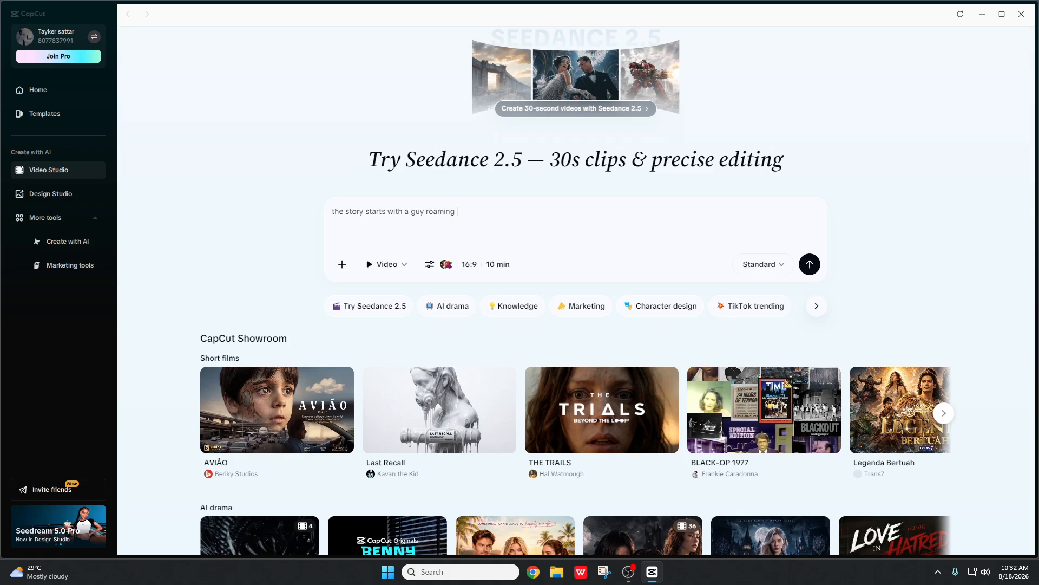
type("around in a feivd")
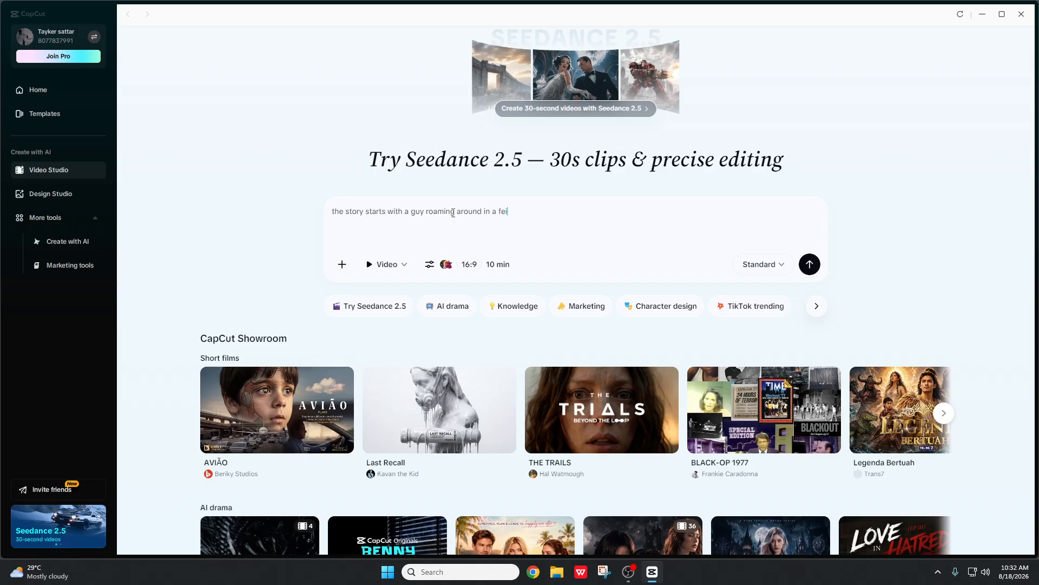
key("BackSpace")
key("BackSpace")
key("BackSpace")
key("BackSpace")
key("BackSpace")
key("BackSpace")
key("BackSpace")
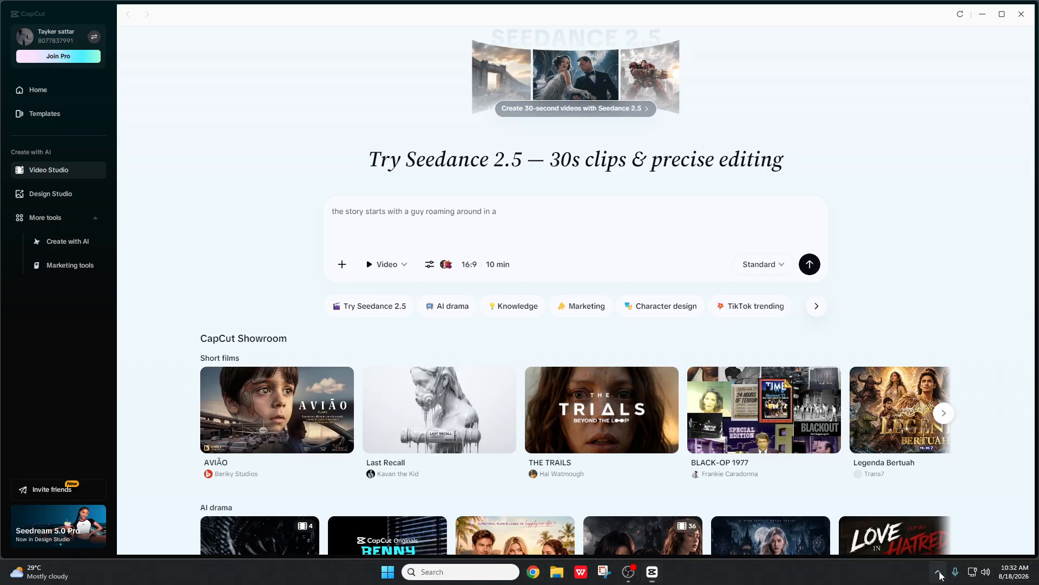
- Close the background utility running in the Windows system tray
left_click(939, 572)
right_click(978, 515)
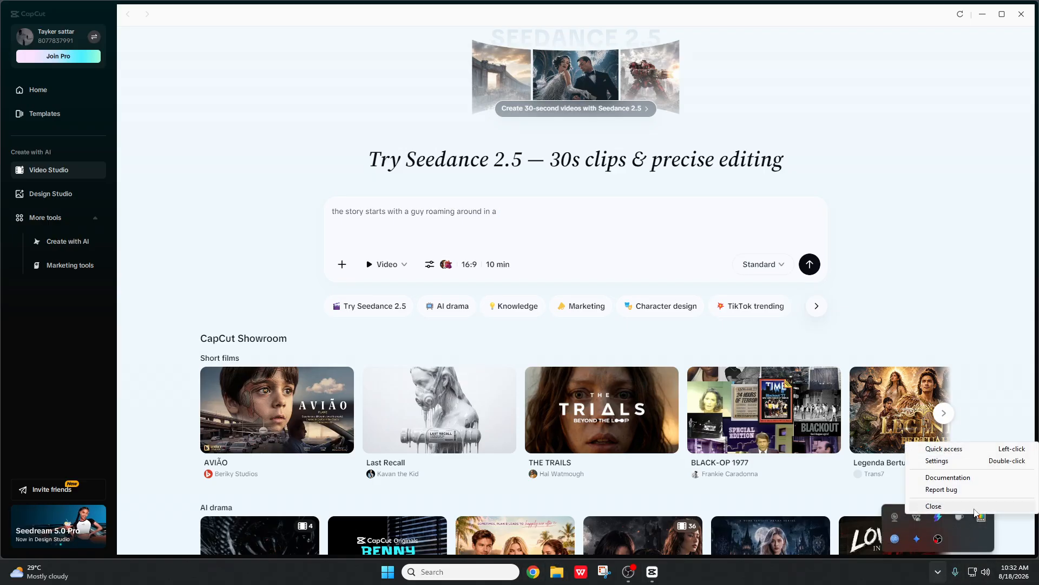
left_click(975, 509)
- Continue the prompt with "ground and thinking about his life suddenly a star falls and he looks and stops walking for a"
left_click(558, 216)
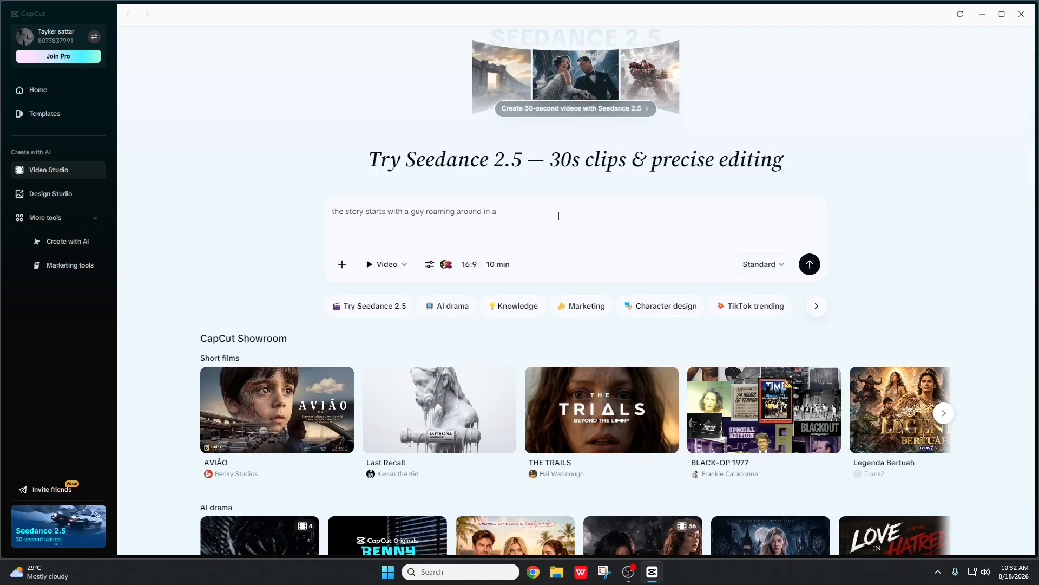
type("ground and ")
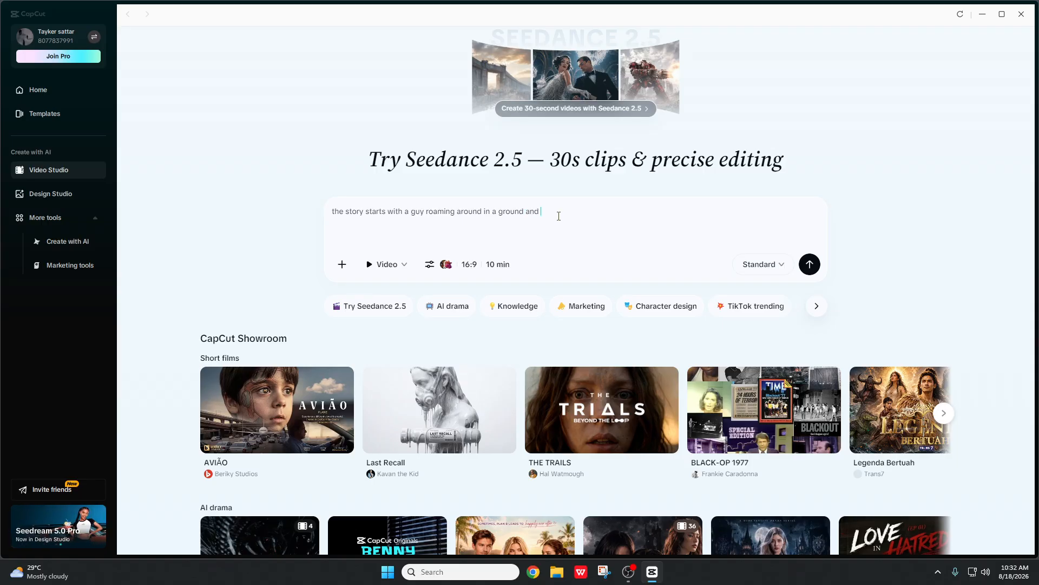
type("thinking about his li")
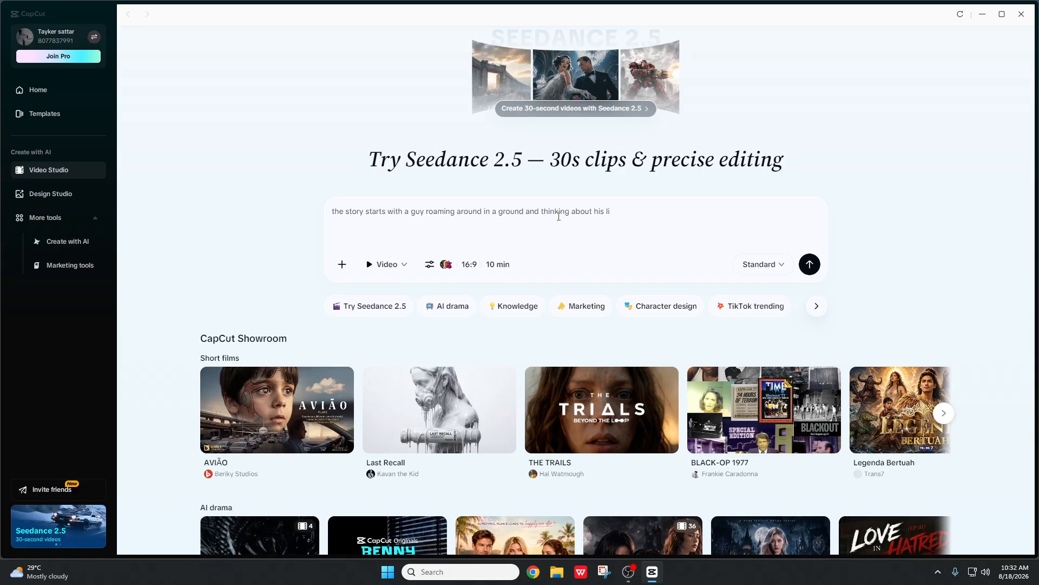
type("fe suddenly s")
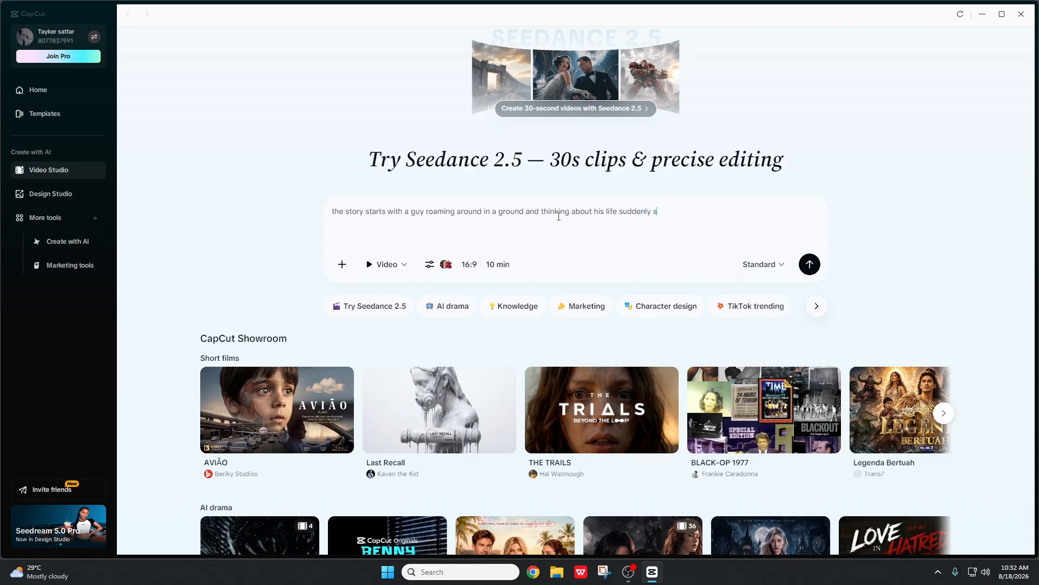
key("BackSpace")
type("a star fa")
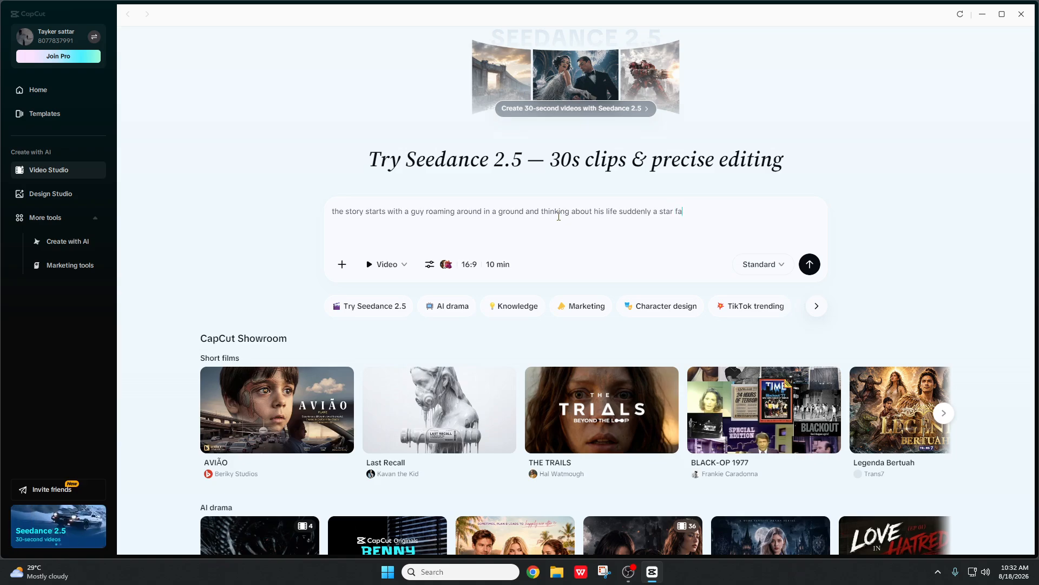
type("lls and he looks and stop")
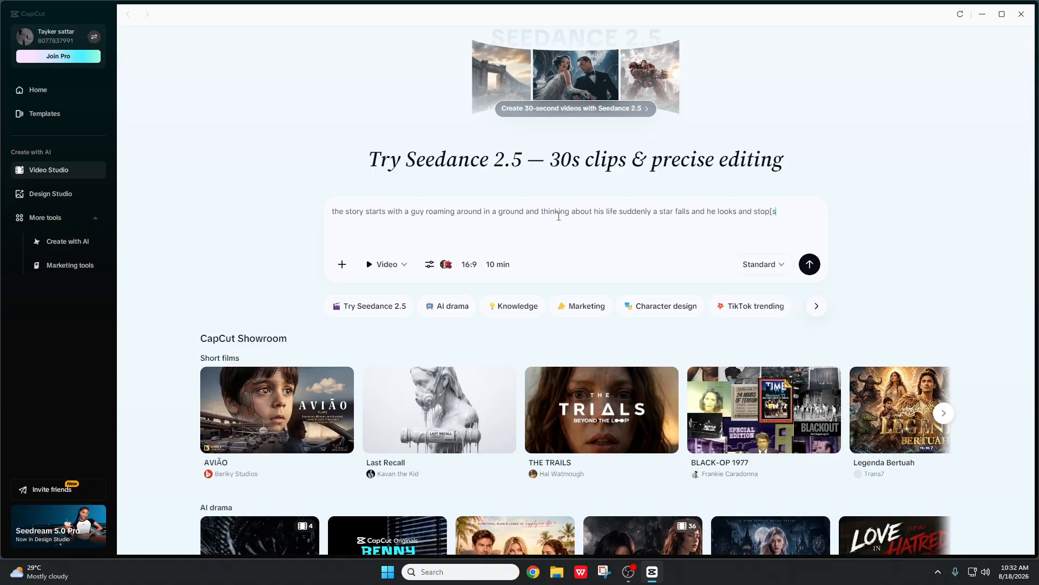
type("s walking for a whi")
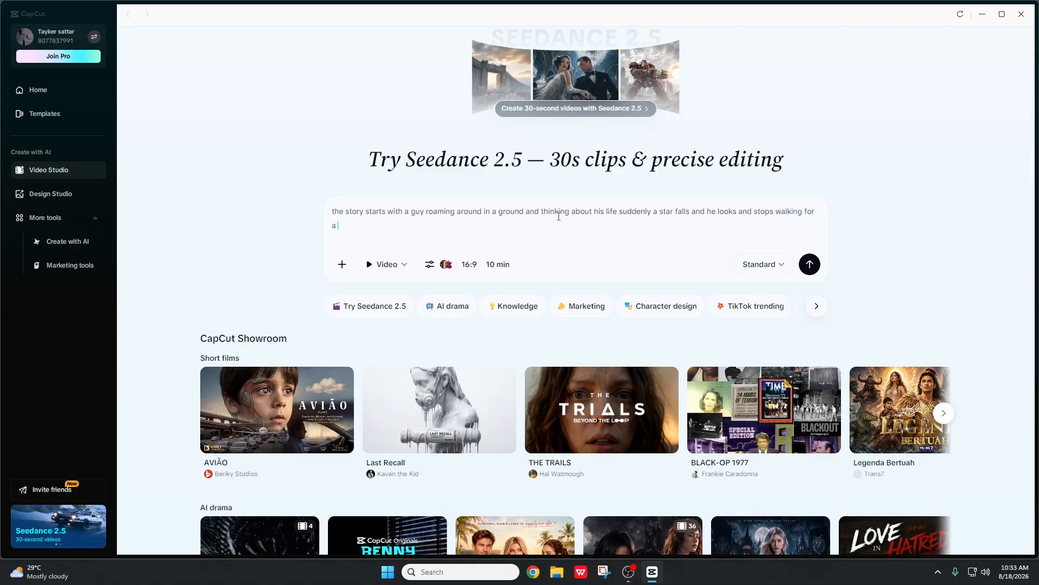
- Extend the story prompt with "while then he starts running towards the star and"
type("le then s")
key("BackSpace")
type("he st")
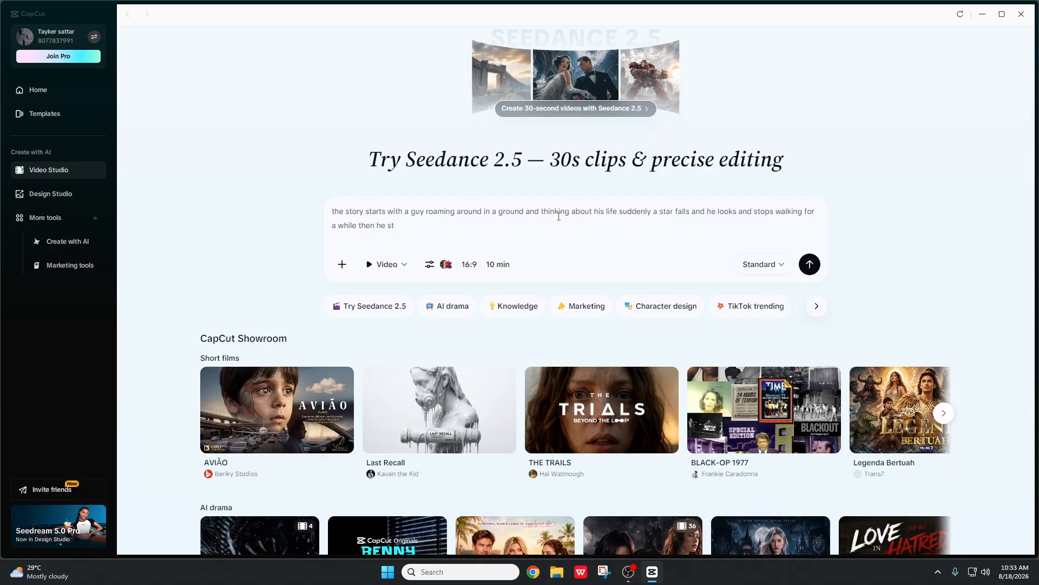
type("rates")
key("BackSpace")
key("BackSpace")
key("BackSpace")
type("arts ")
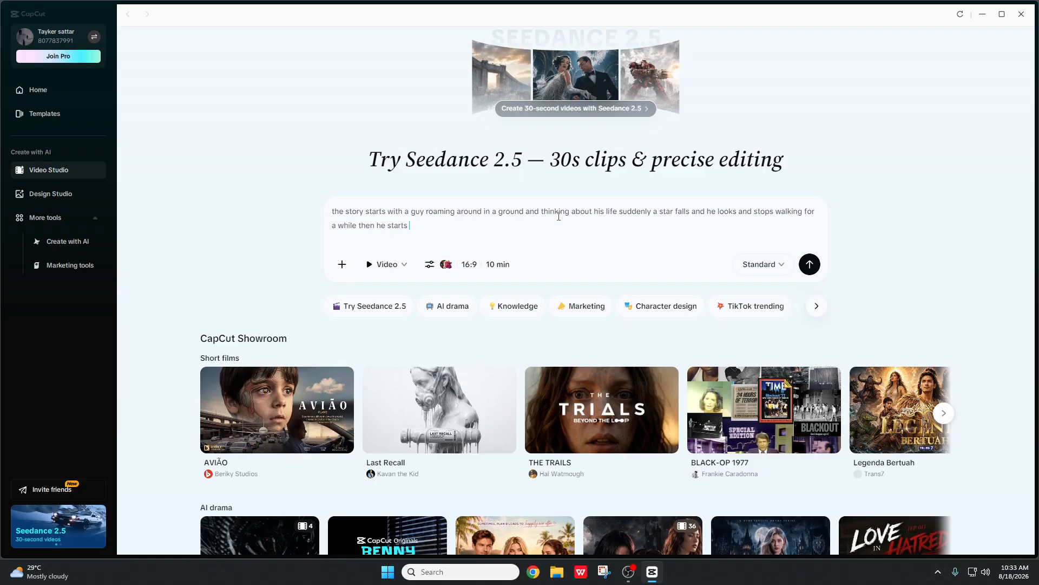
type("running towards a")
key("BackSpace")
type("the st")
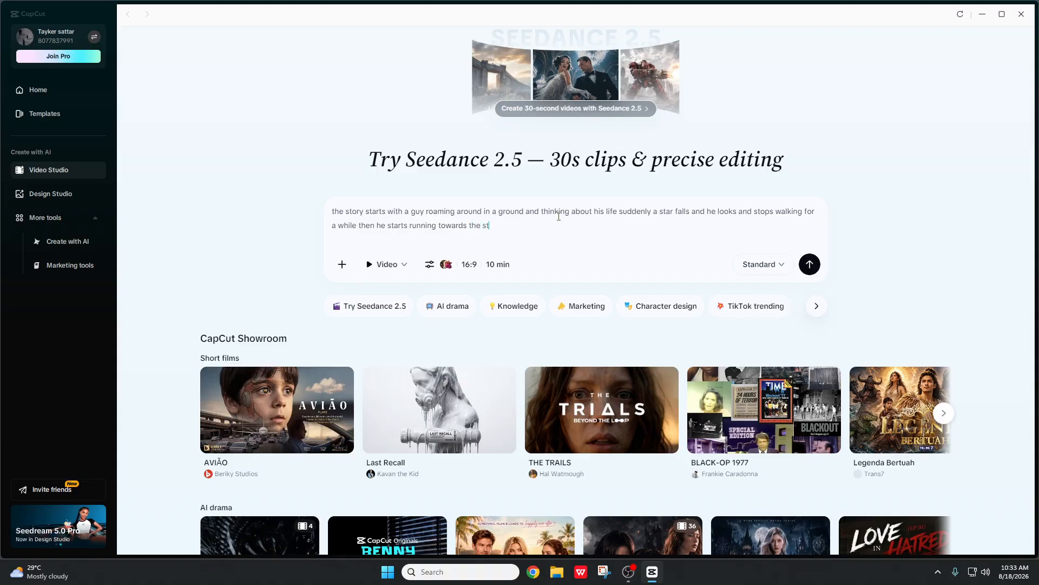
type("ar and")
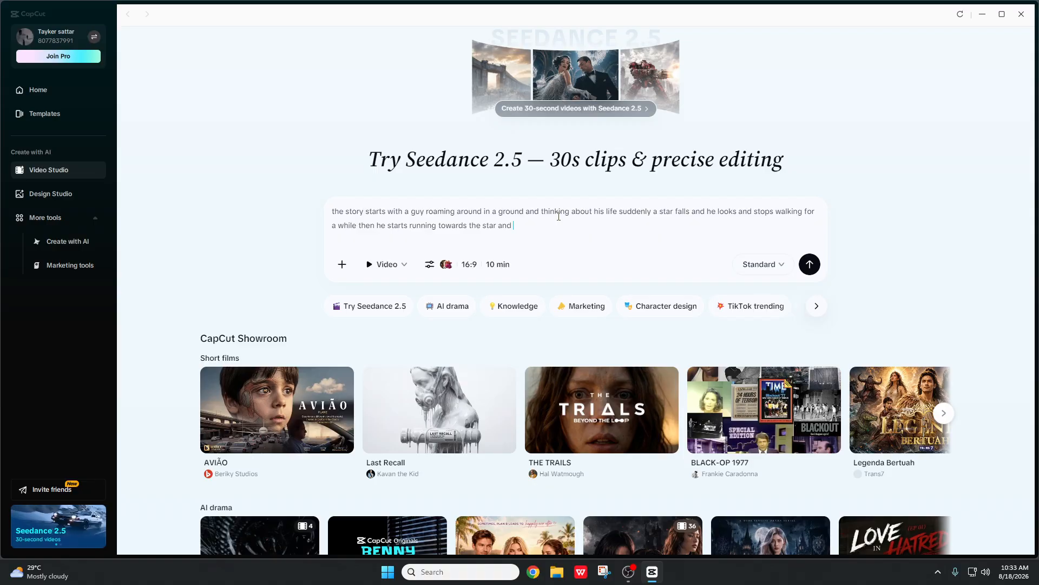
- Continue the story prompt with "he found out that their are stones"
type("he found out")
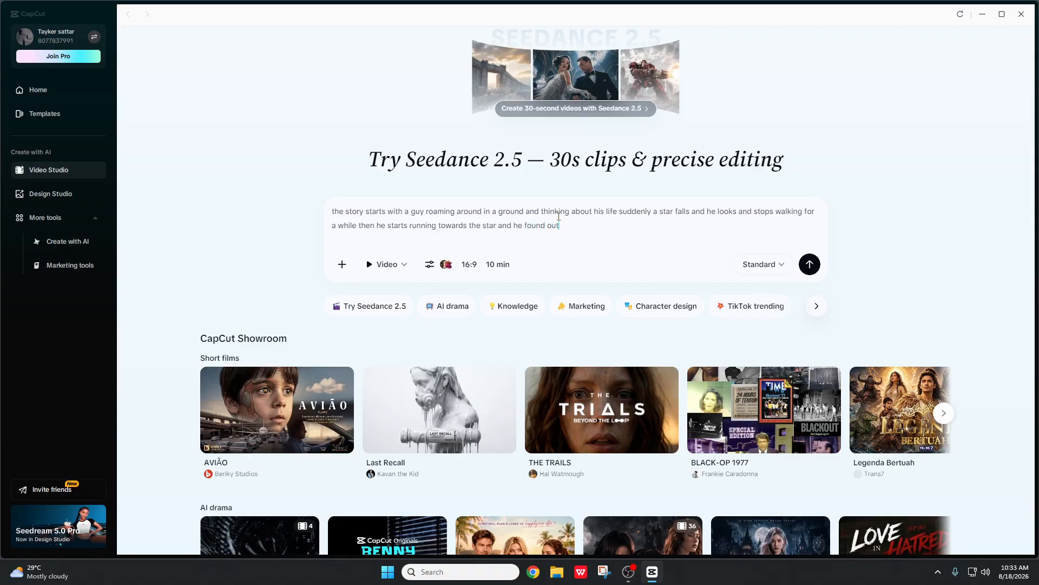
type(" that their are")
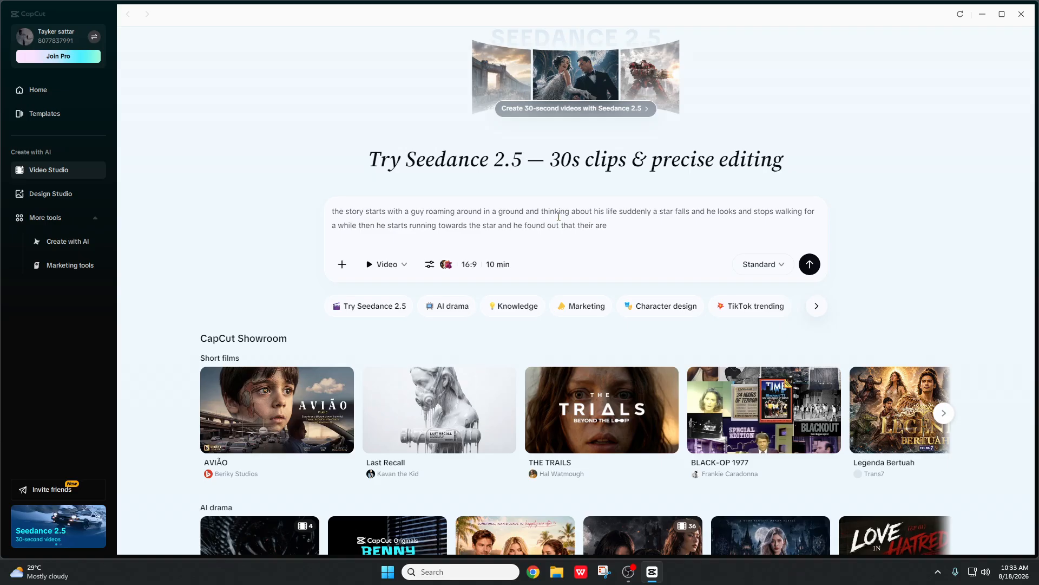
type("stones \\\\")
key("BackSpace")
key("BackSpace")
key("BackSpace")
key("BackSpace")
key("BackSpace")
key("BackSpace")
key("BackSpace")
key("BackSpace")
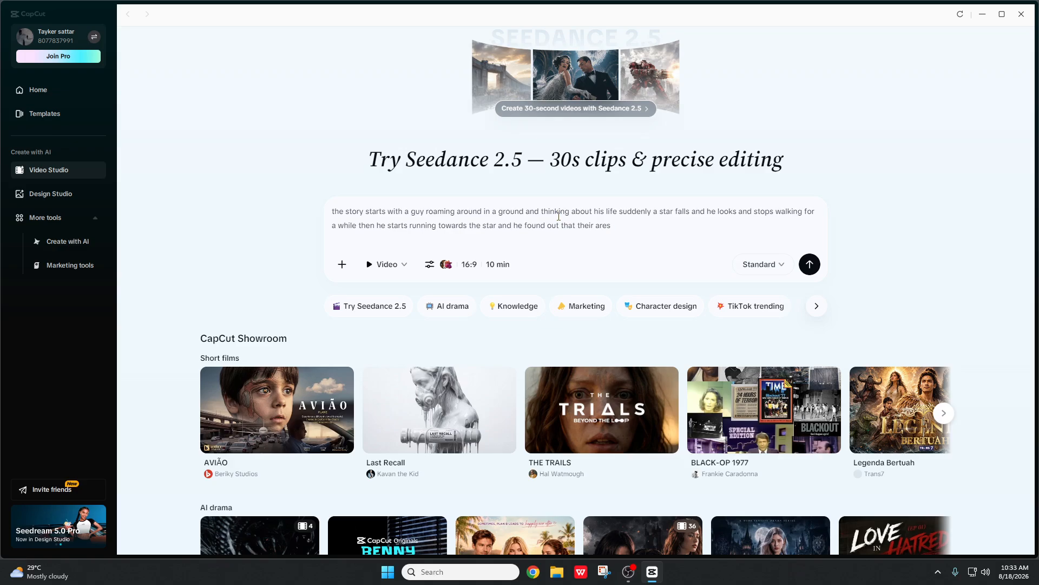
key("BackSpace")
type("stones")
- Extend the story prompt with "which can help him achive greate power so their"
type(" whi")
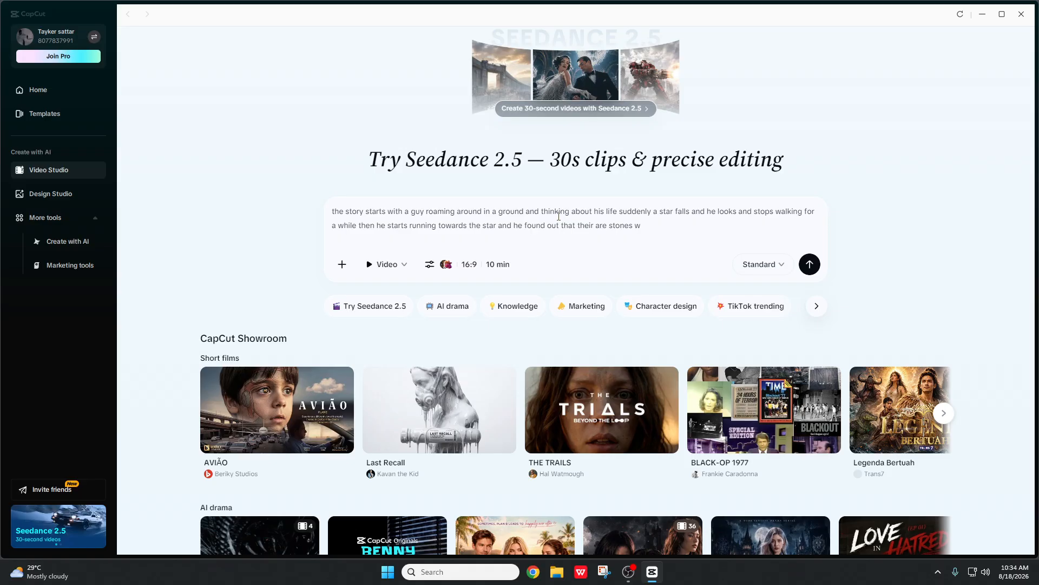
type("ch can hek")
key("BackSpace")
type("lp him achive")
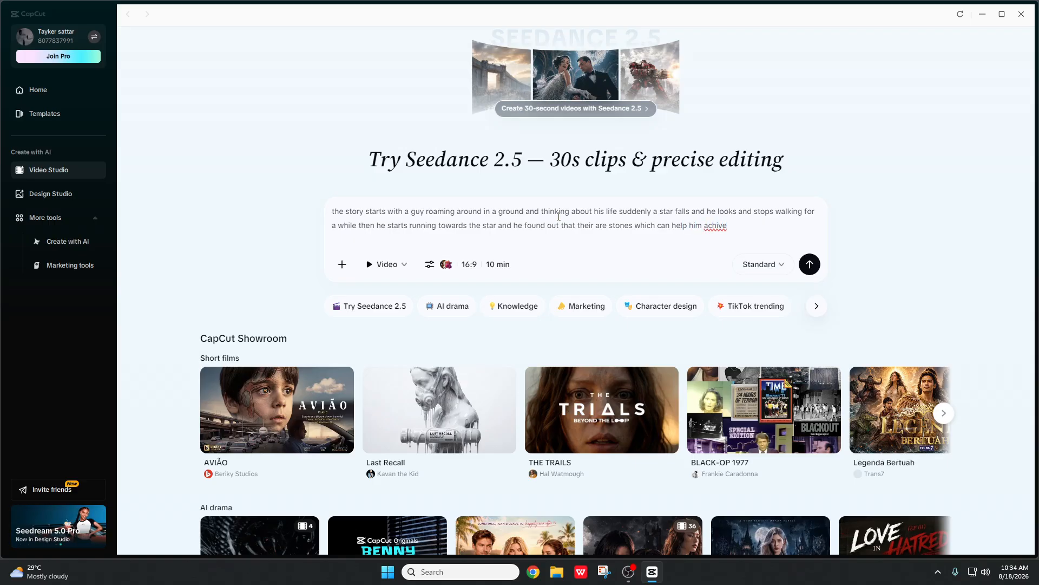
type(" greate ")
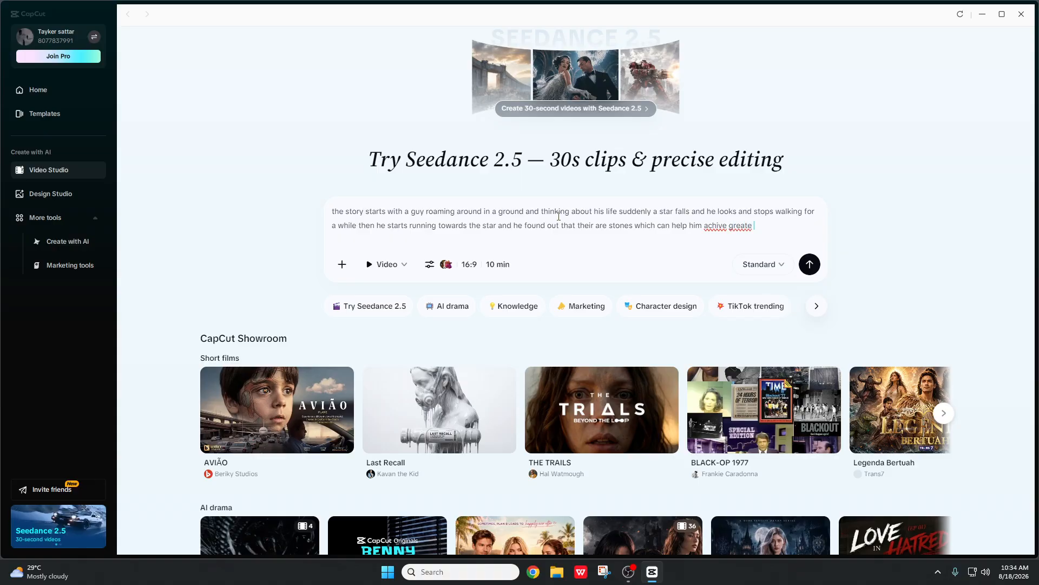
type("power so theuir")
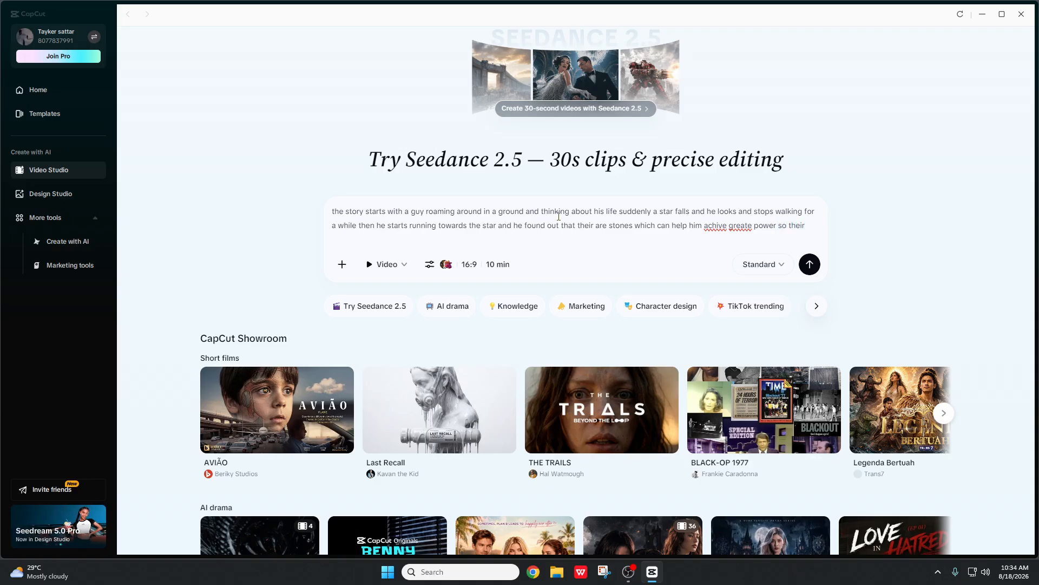
- Add "where 2 stones one would make hiim powerful" to the story prompt
type(" where 2 stones")
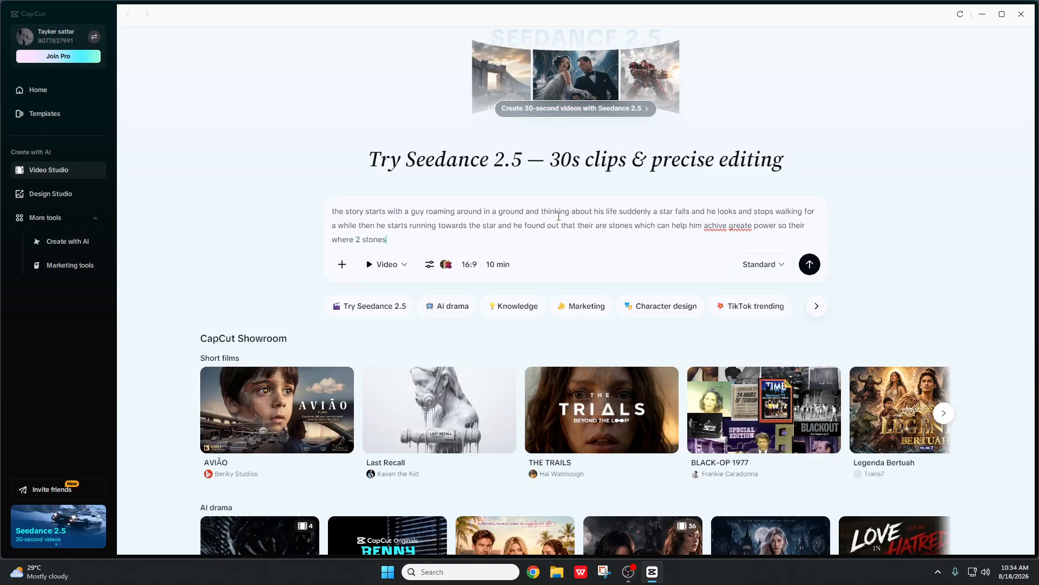
type(" one wu")
type("uld n")
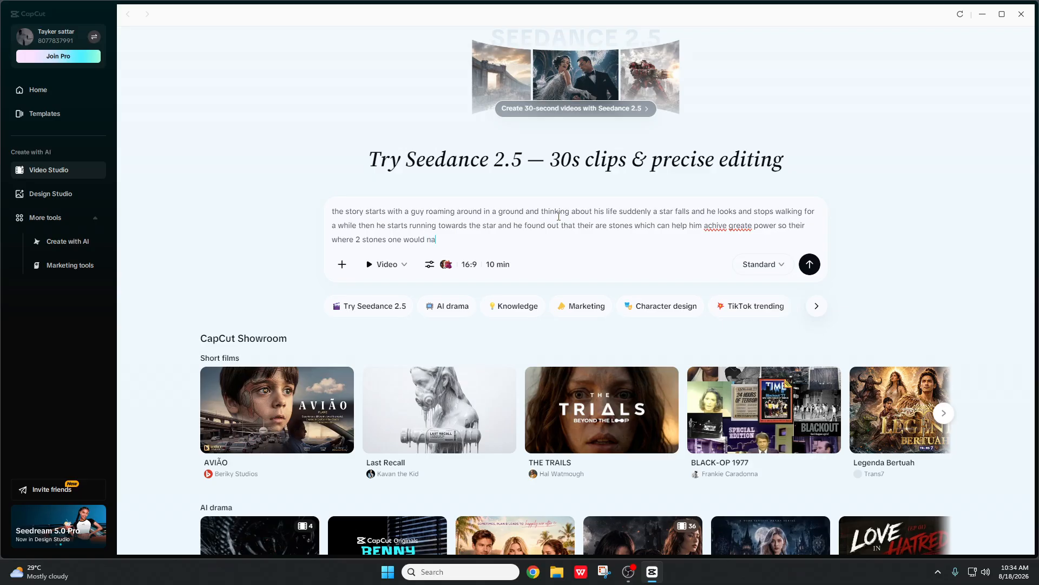
key("BackSpace")
type("make hiim powerful")
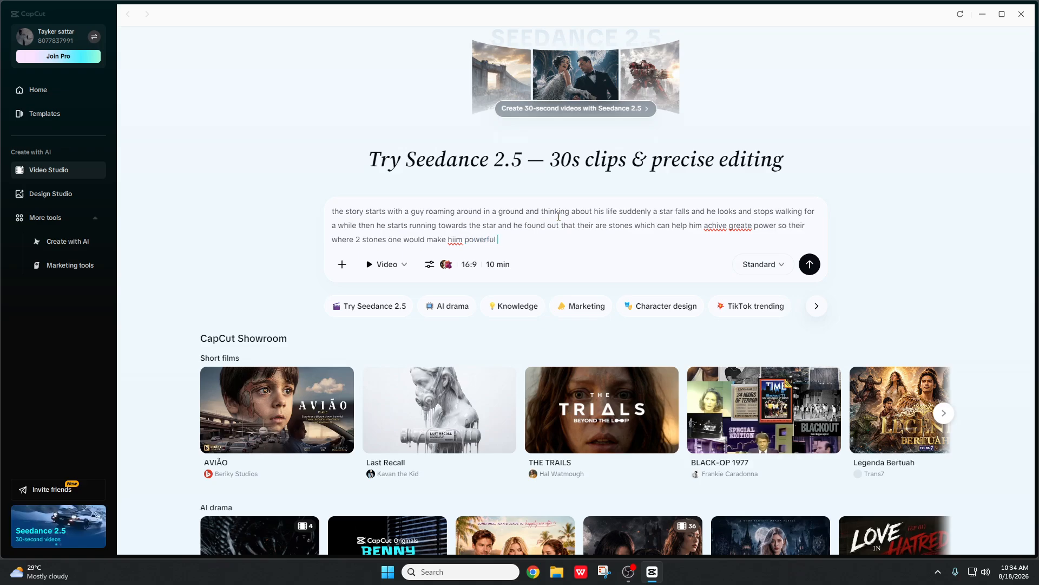
- Continue the prompt with "but take everything aways and the other one will make him less powerful with joy"
type(" but take")
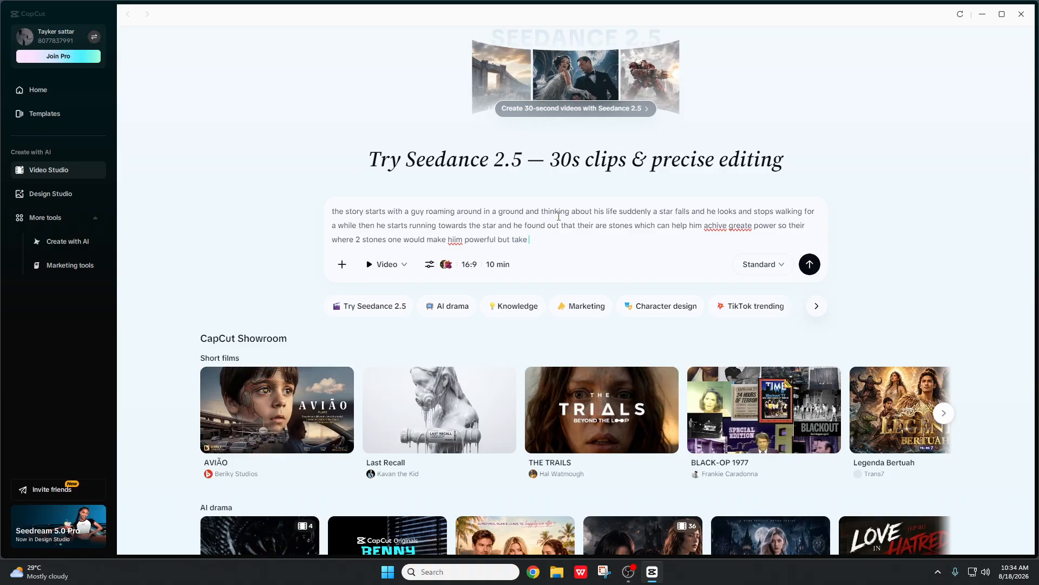
type(" everything aways an")
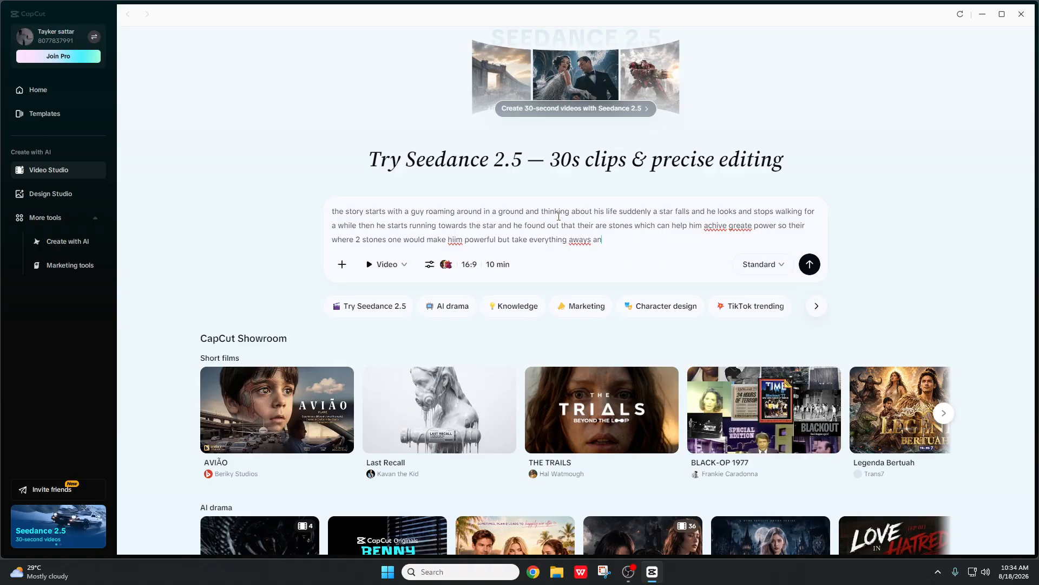
type("d the other po")
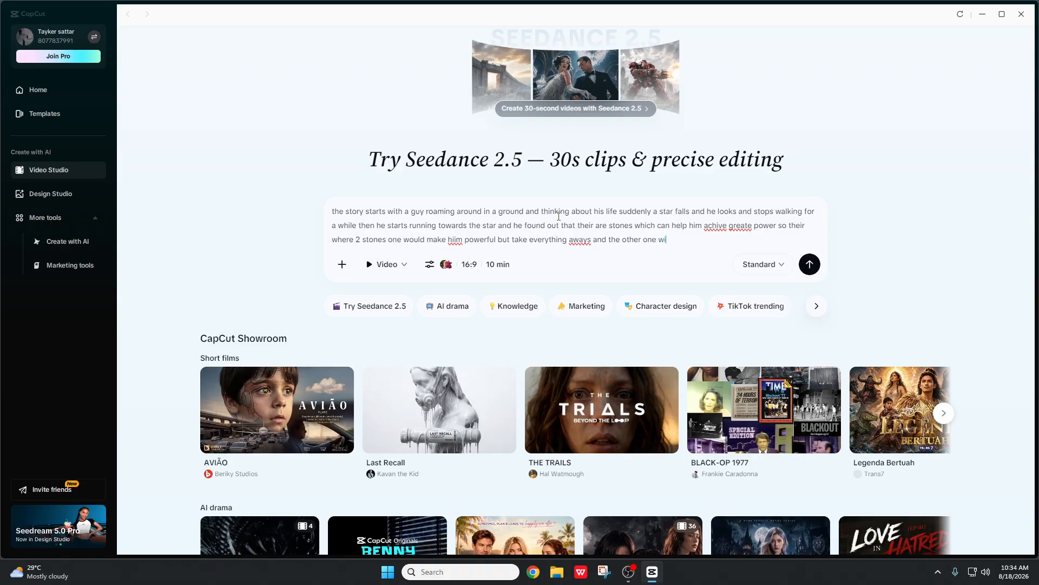
type("make him less powerf")
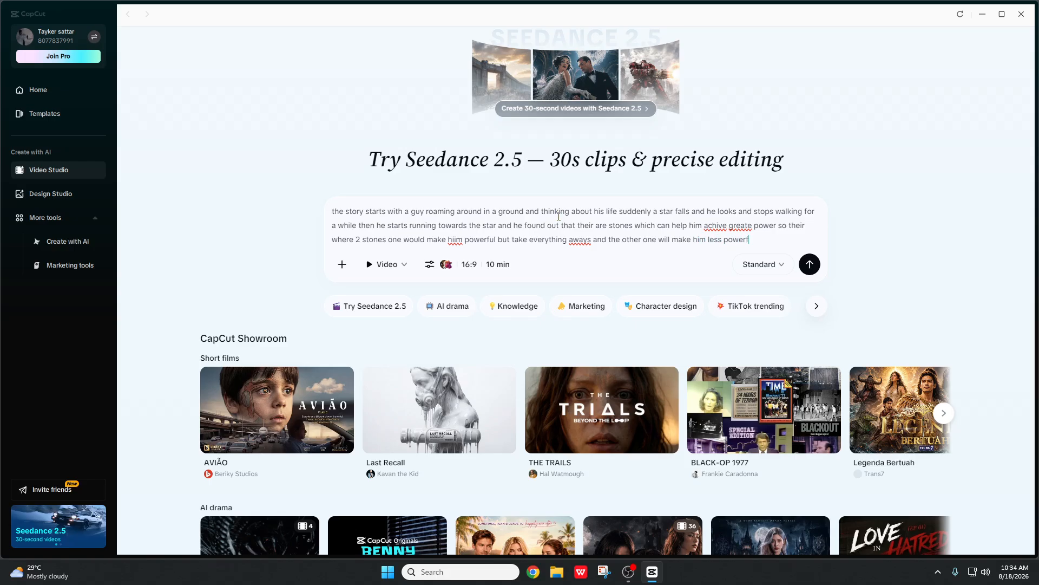
type("ul with joy")
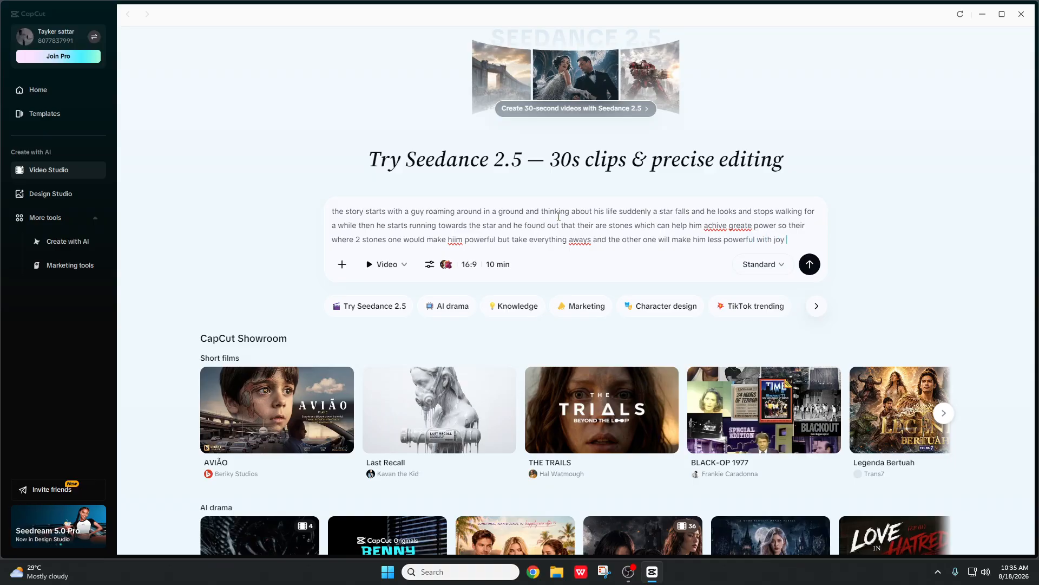
- End the story prompt with "and he chose the first one"
type(" and he")
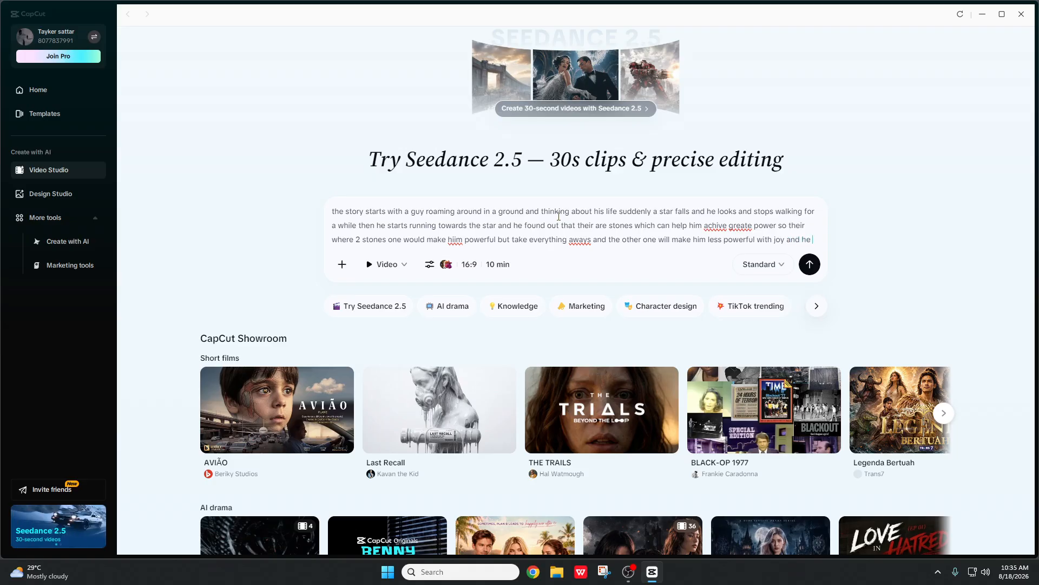
type(" wchoi")
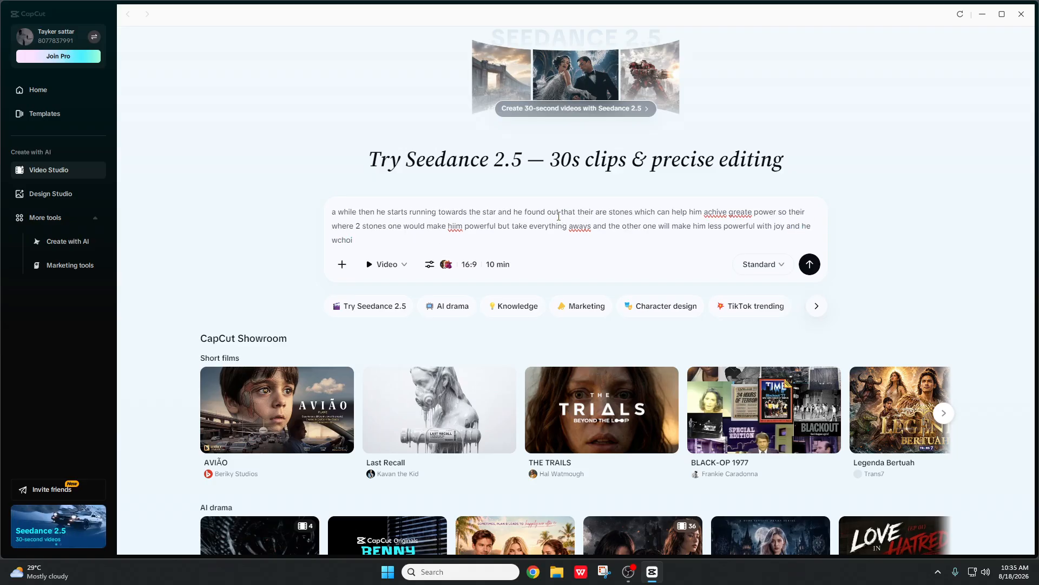
key("BackSpace")
key("BackSpace")
type("chode the")
key("BackSpace")
key("BackSpace")
key("BackSpace")
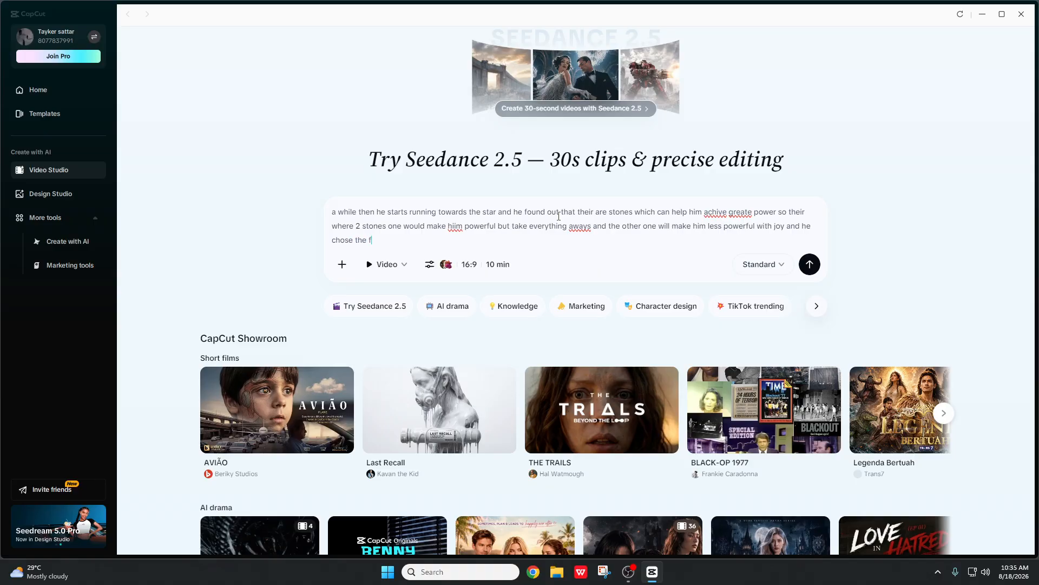
type("one")
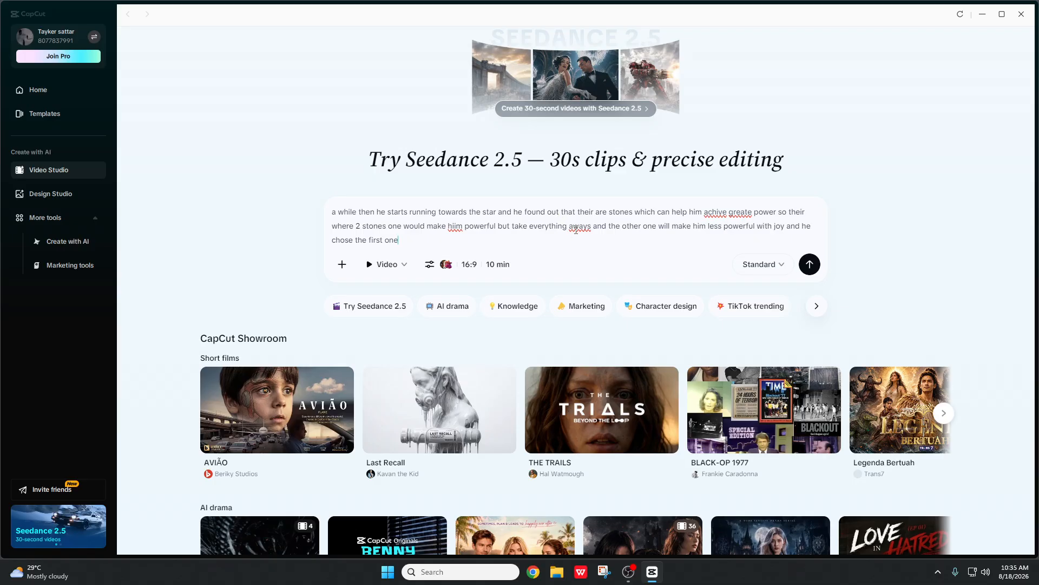
right_click(576, 230)
key("Escape")
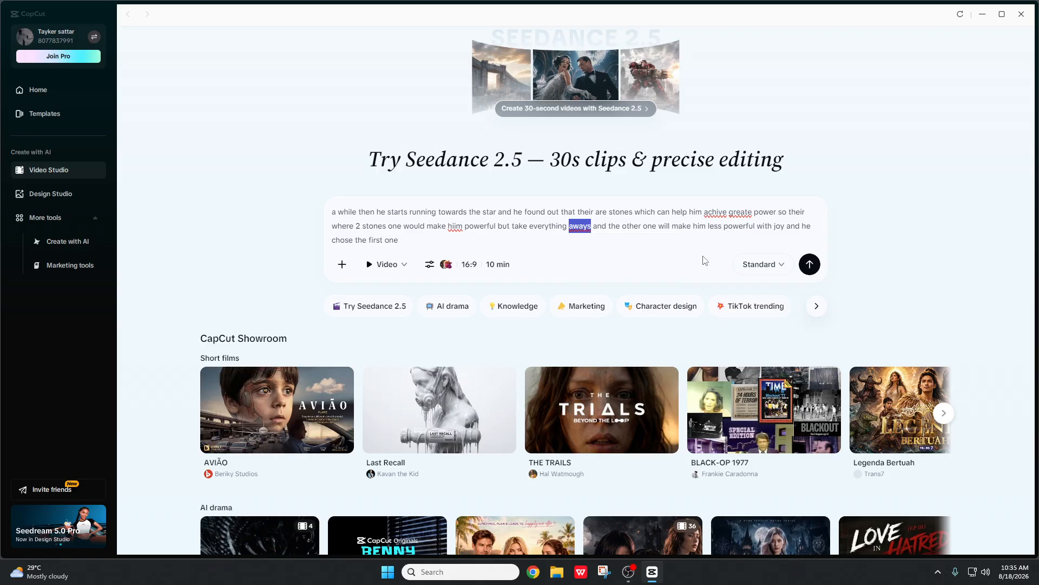
- Submit the story prompt with the Standard option, agreeing to the acknowledgement and dismissing the canvas tip
left_click(810, 264)
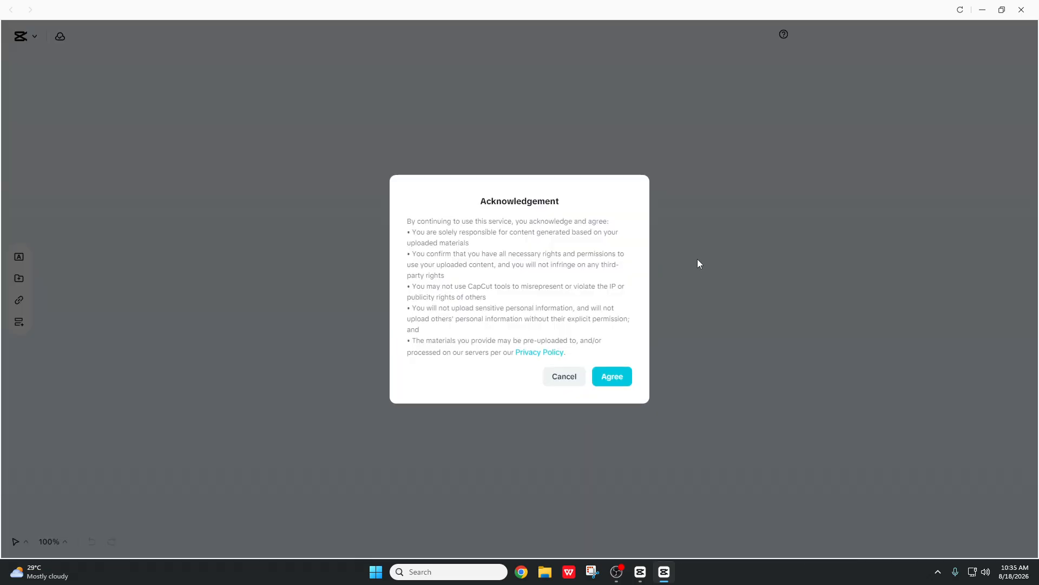
left_click(613, 379)
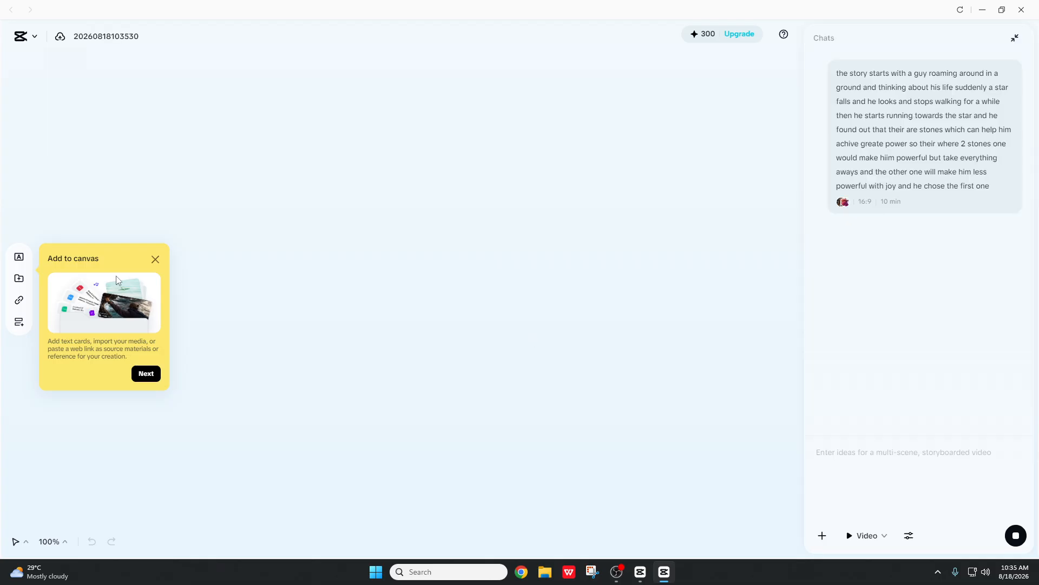
left_click(155, 261)
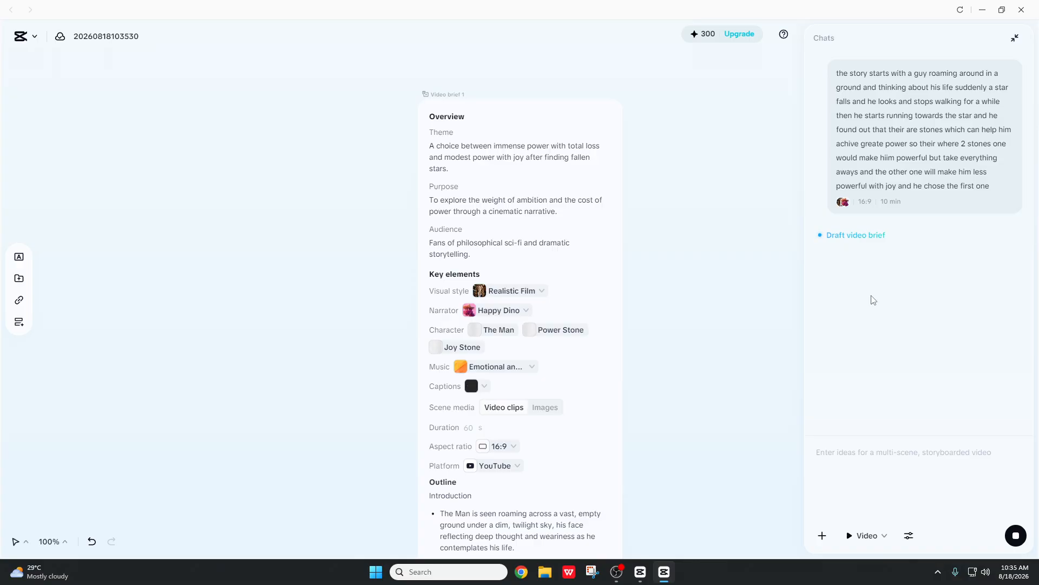
- Look through the video brief being drafted on the canvas, checking its key elements, duration and outline
scroll(574, 232, "down", 5)
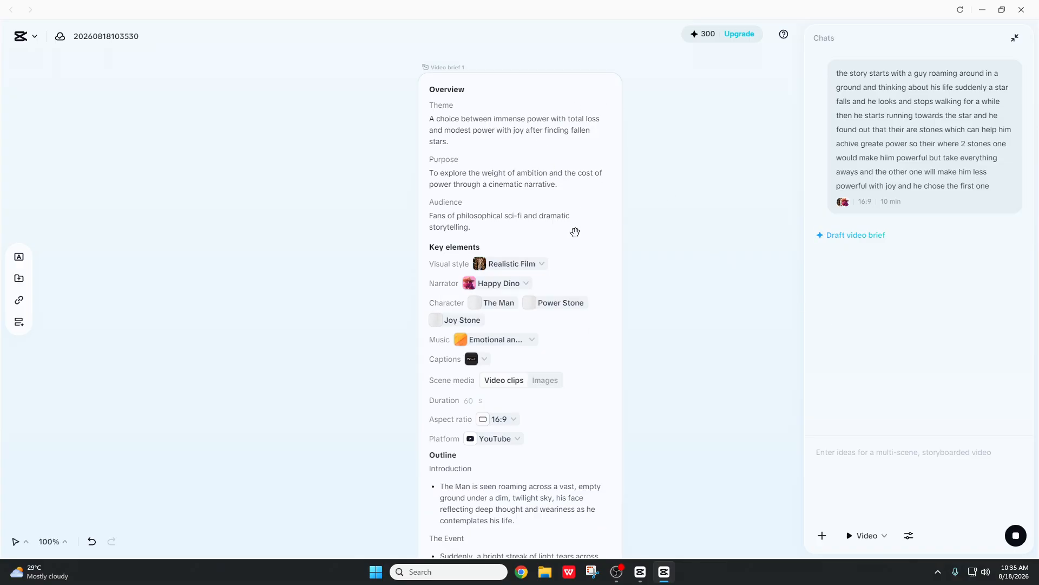
scroll(575, 232, "down", 5)
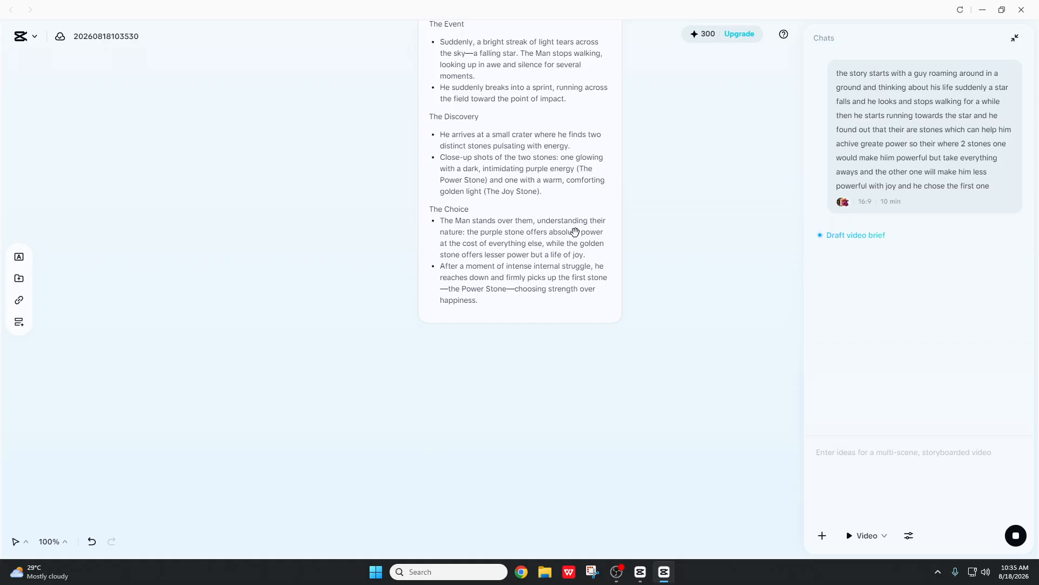
scroll(575, 231, "up", 7)
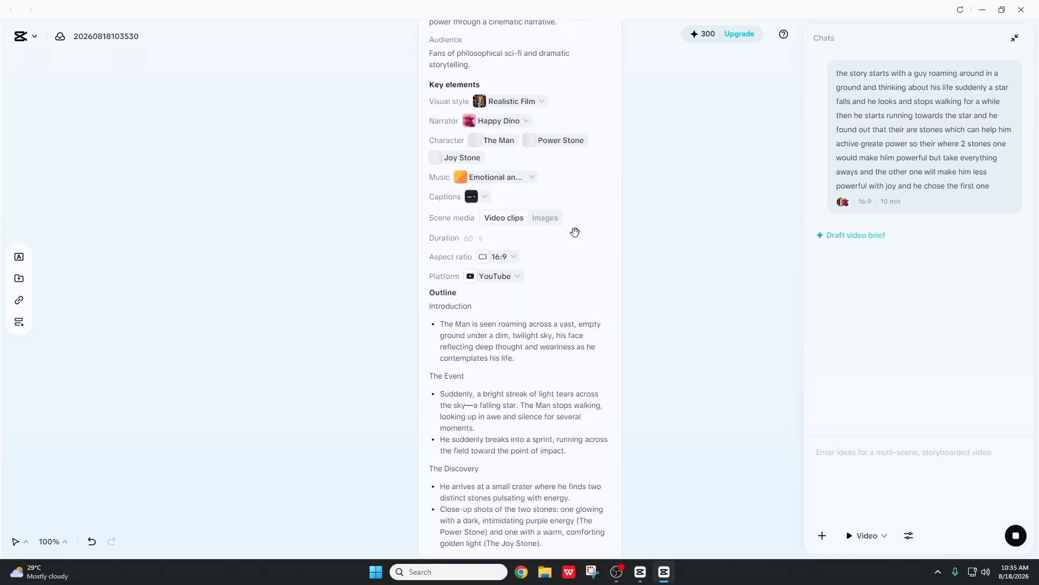
scroll(575, 232, "up", 1)
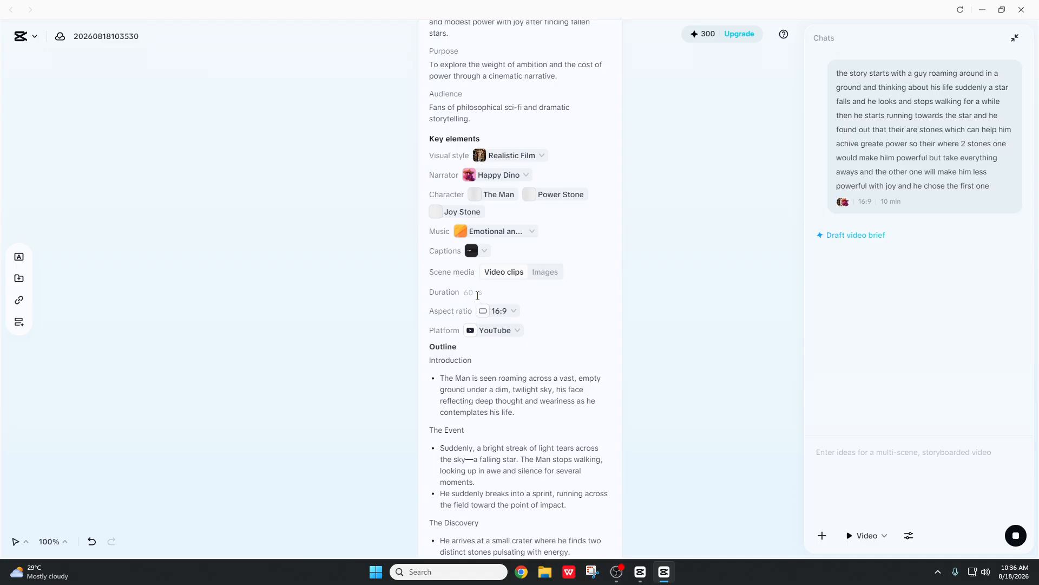
double_click(468, 292)
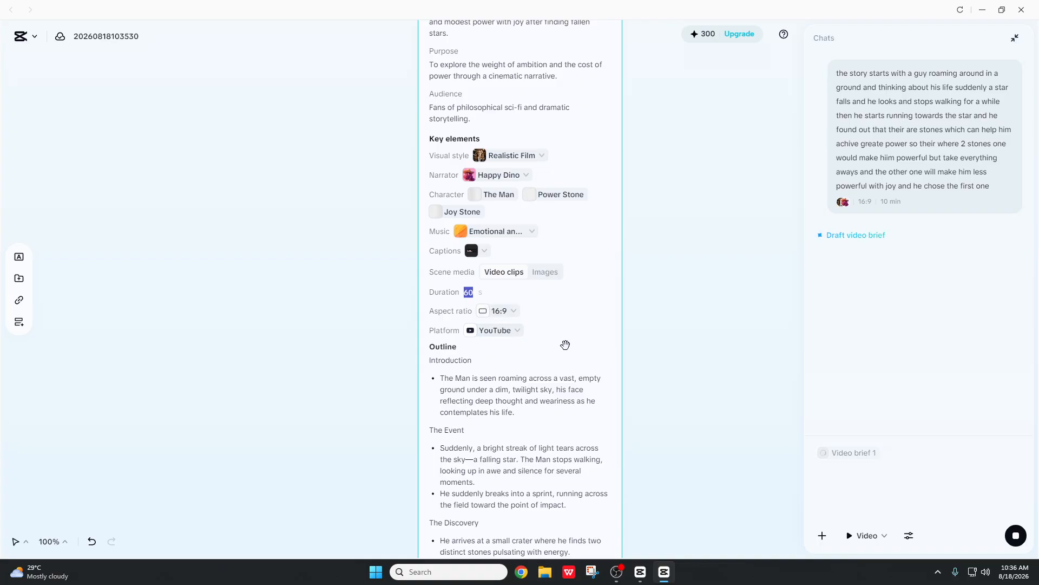
scroll(552, 346, "down", 3)
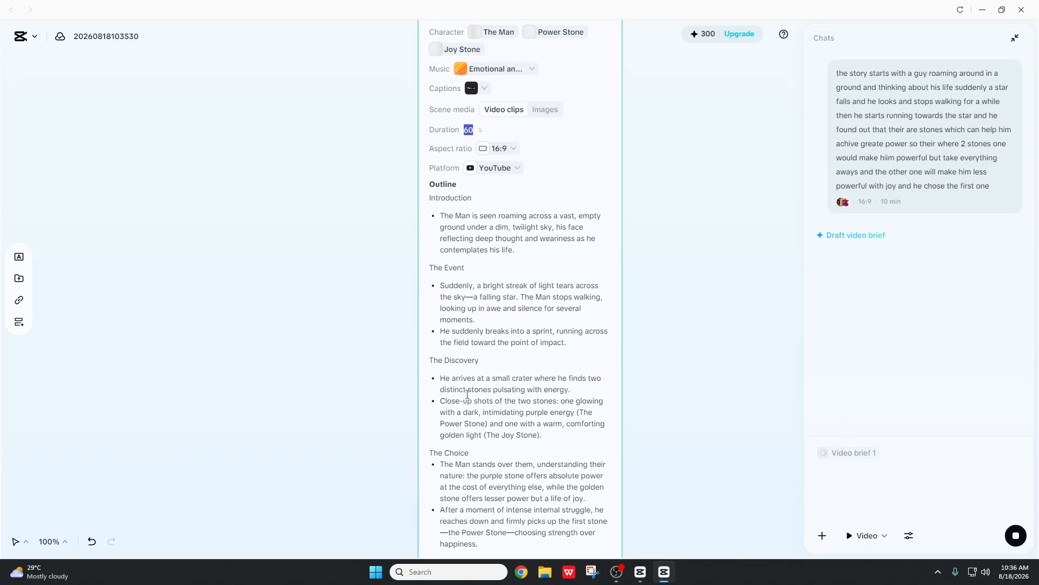
scroll(503, 391, "down", 5)
scroll(503, 390, "up", 10)
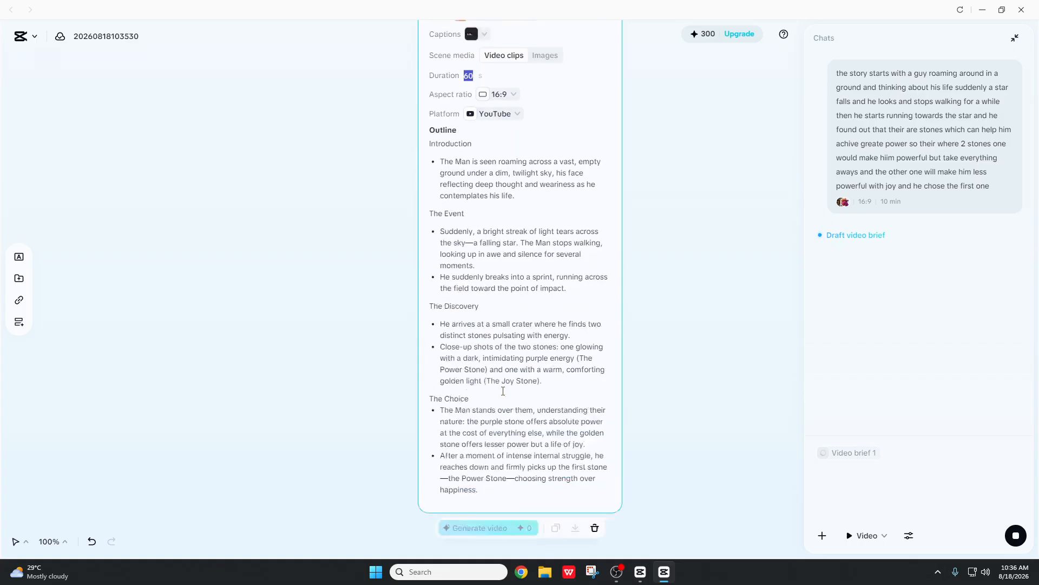
scroll(503, 391, "down", 5)
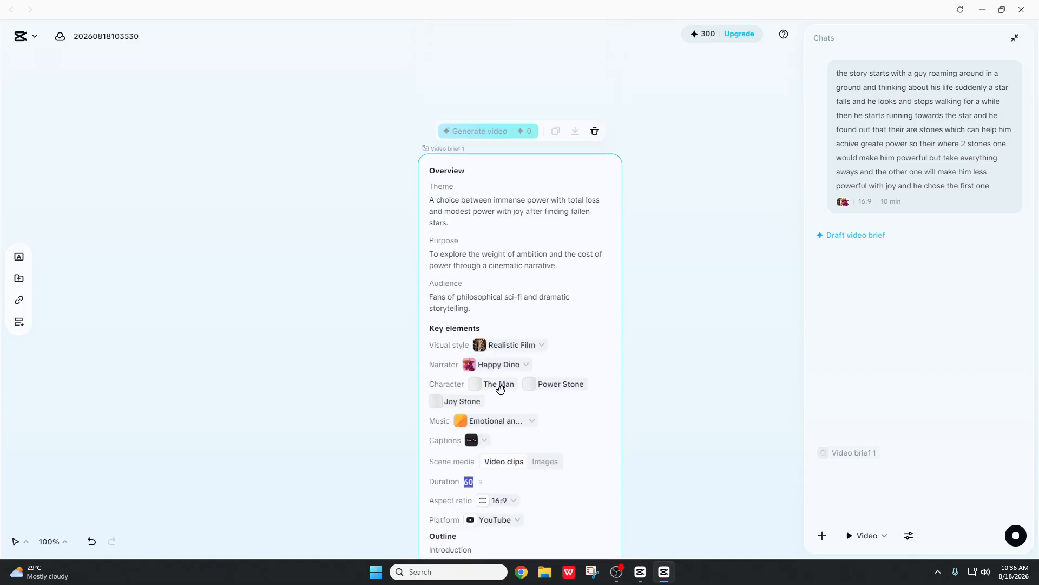
scroll(501, 389, "down", 1)
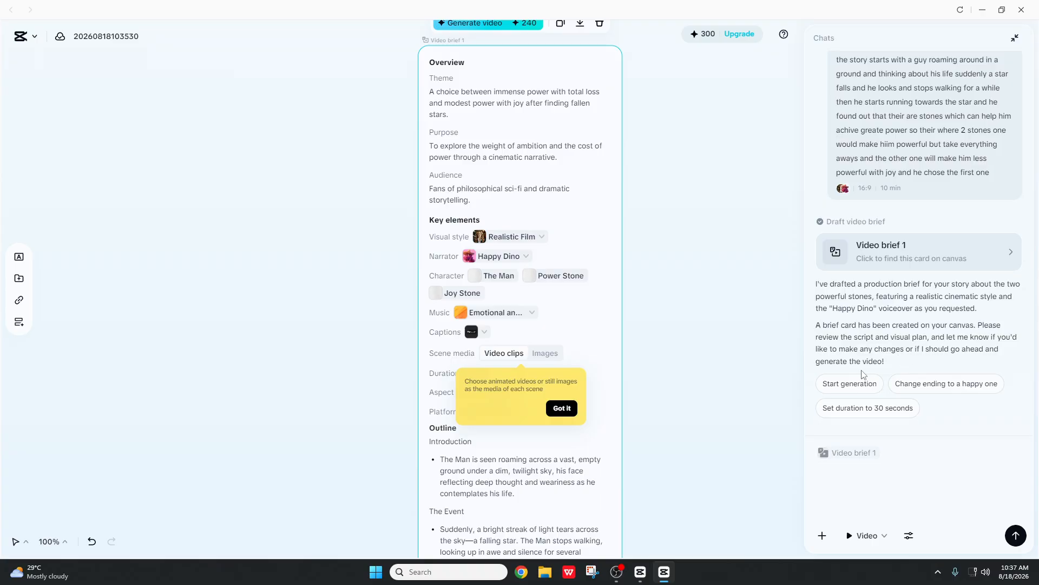
- Read the drafted video brief, examining the outline from the Introduction through The Choice
left_click(894, 263)
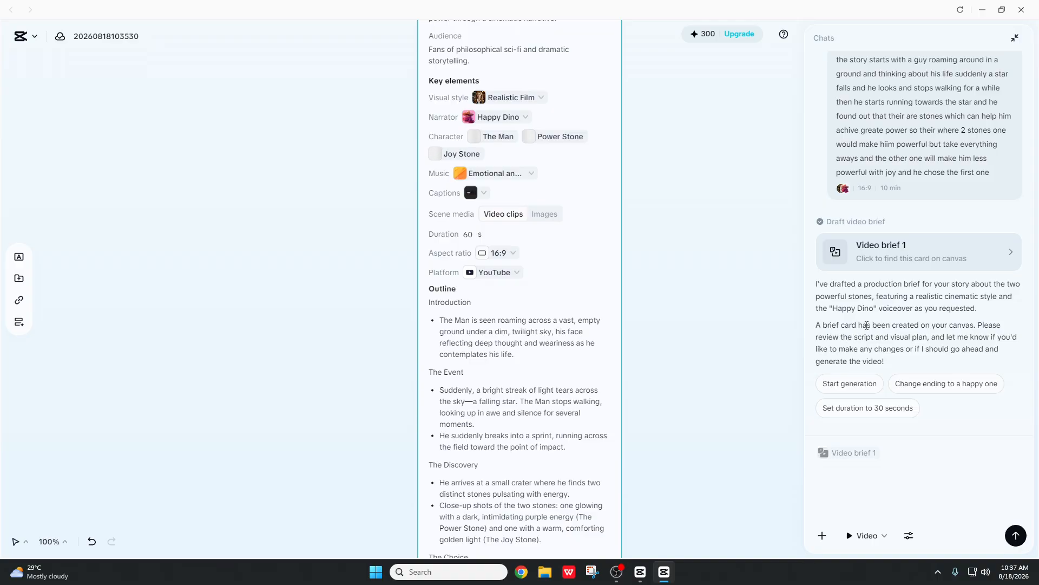
left_click_drag(823, 324, 972, 324)
left_click(971, 325)
scroll(438, 99, "down", 1)
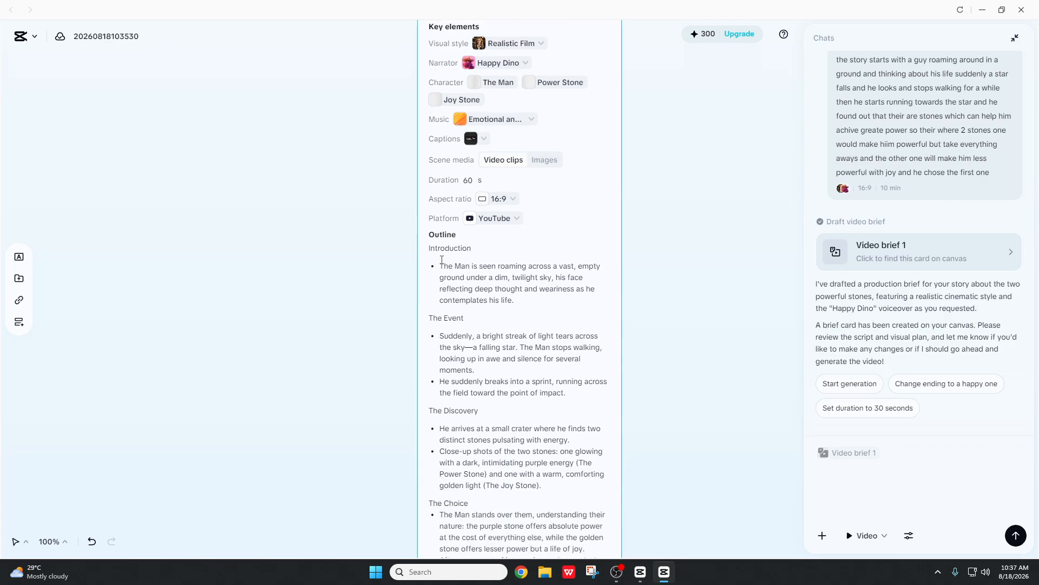
left_click_drag(439, 268, 525, 302)
left_click(453, 248)
scroll(452, 248, "down", 1)
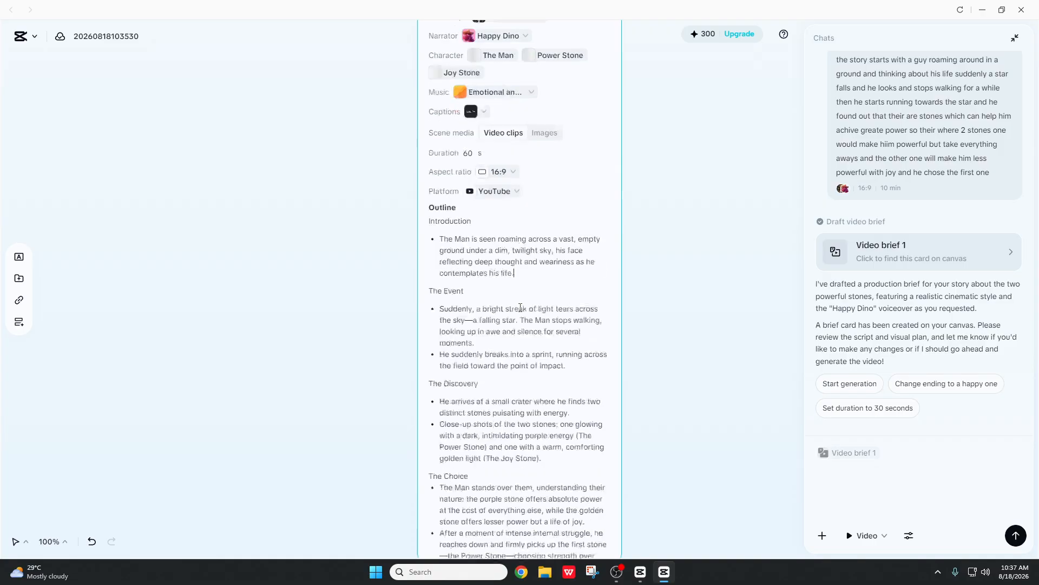
scroll(509, 233, "down", 1)
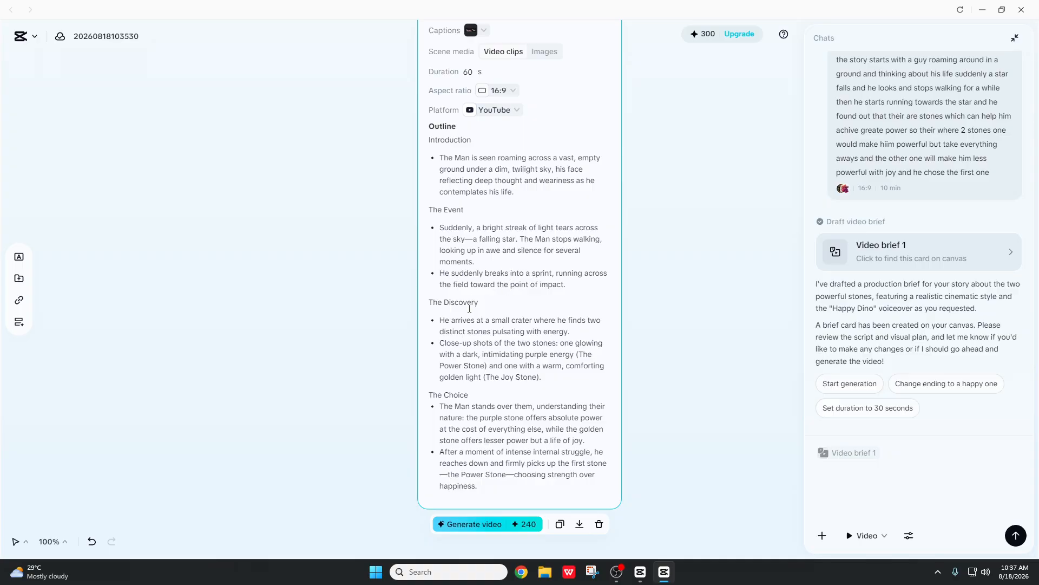
scroll(470, 308, "down", 1)
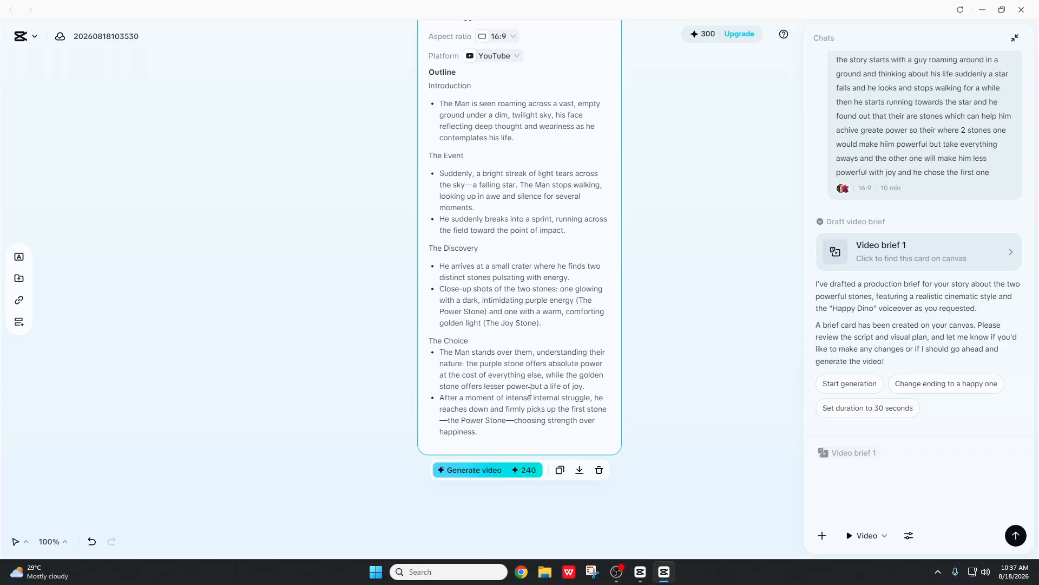
scroll(530, 390, "up", 4)
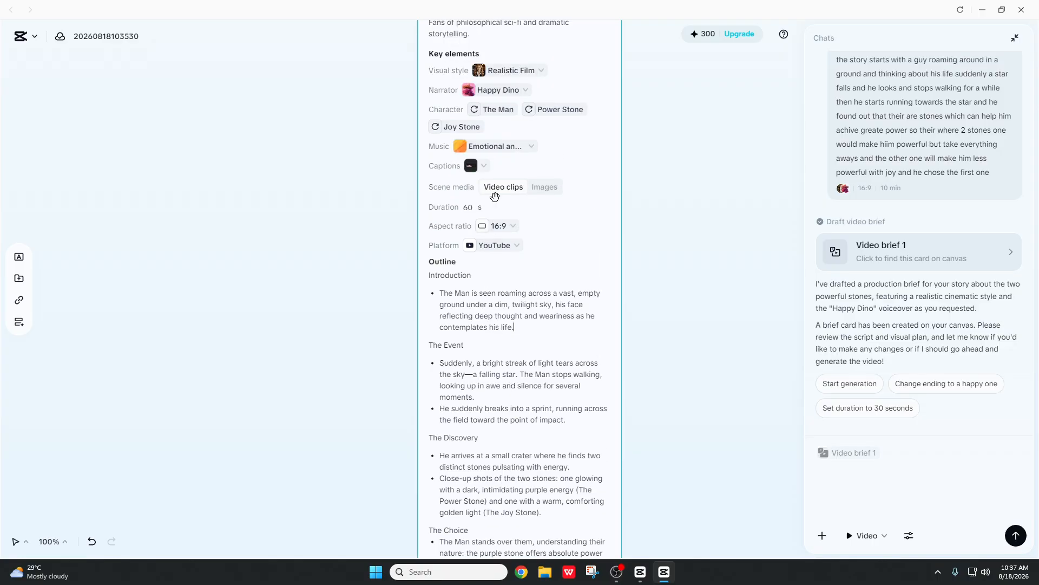
- Look over the visual style and narrator choices offered in the brief's key elements
left_click(505, 150)
left_click(503, 275)
scroll(503, 275, "up", 1)
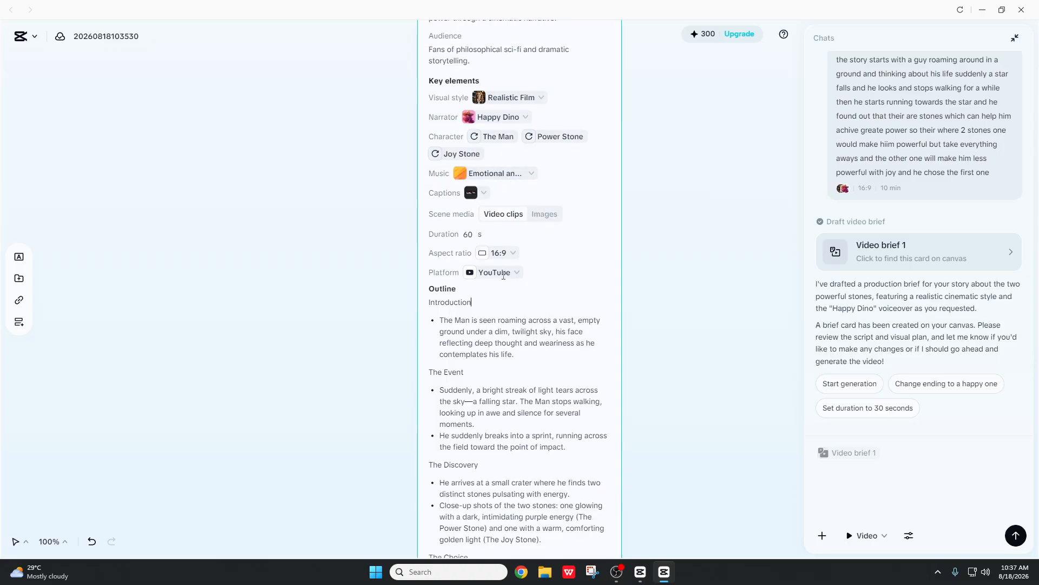
scroll(503, 275, "up", 2)
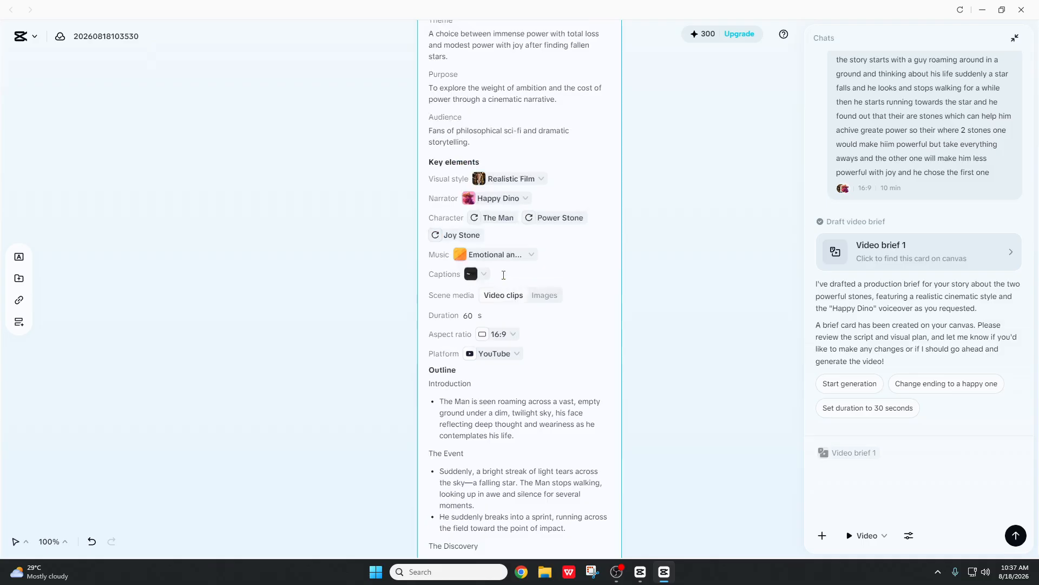
left_click(541, 186)
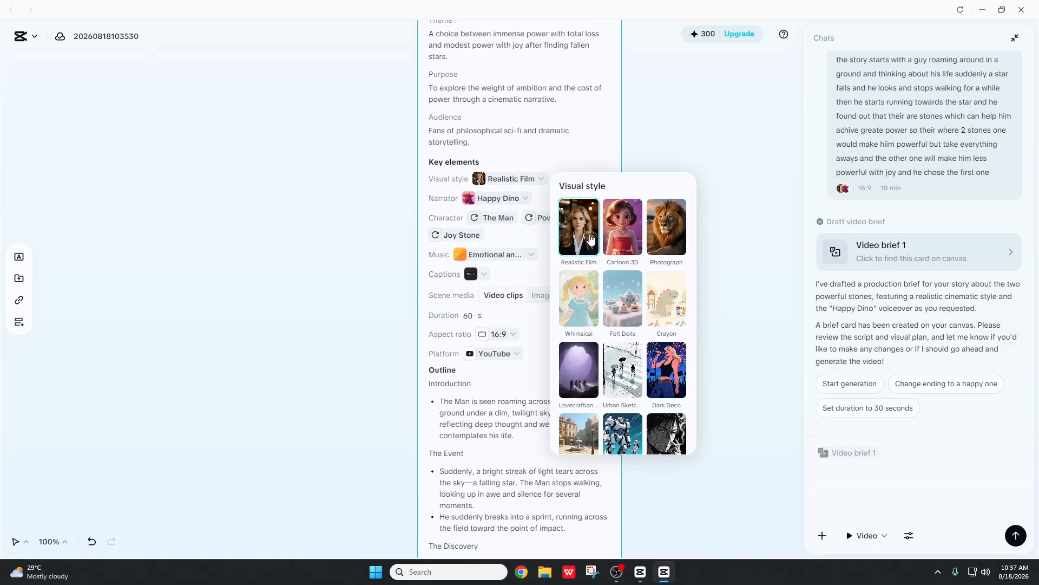
left_click(557, 160)
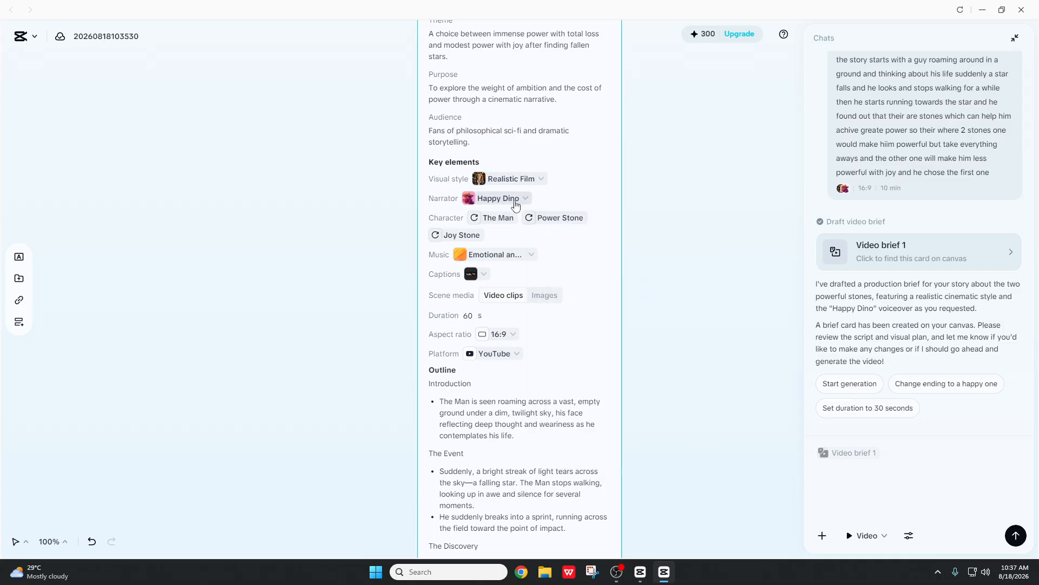
left_click(516, 203)
left_click(574, 168)
- Look over the brief's music, caption and scene media choices, returning the scene media to Video clips
scroll(483, 227, "down", 1)
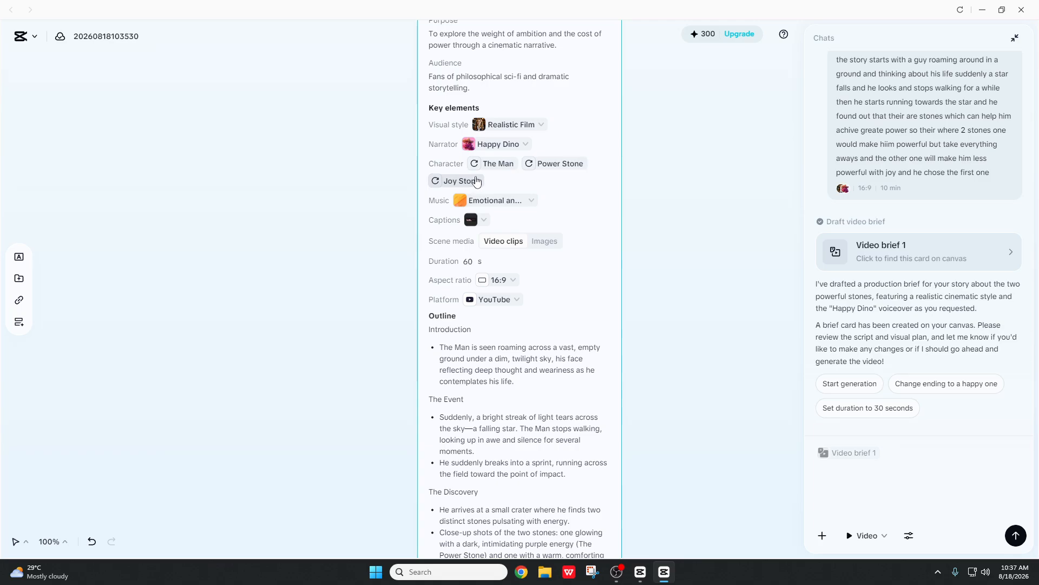
left_click(523, 204)
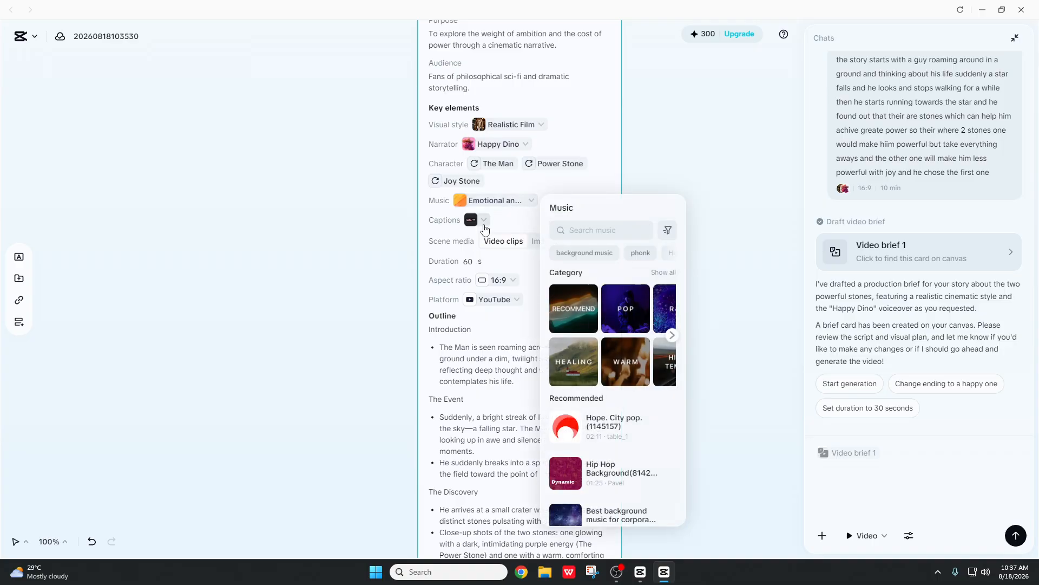
left_click(483, 221)
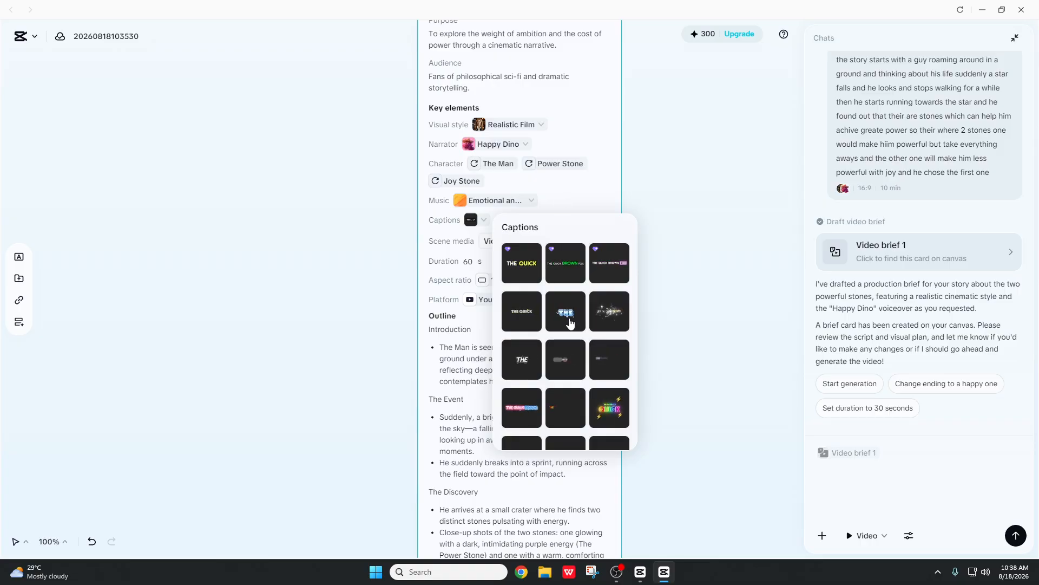
left_click(582, 207)
scroll(557, 209, "down", 1)
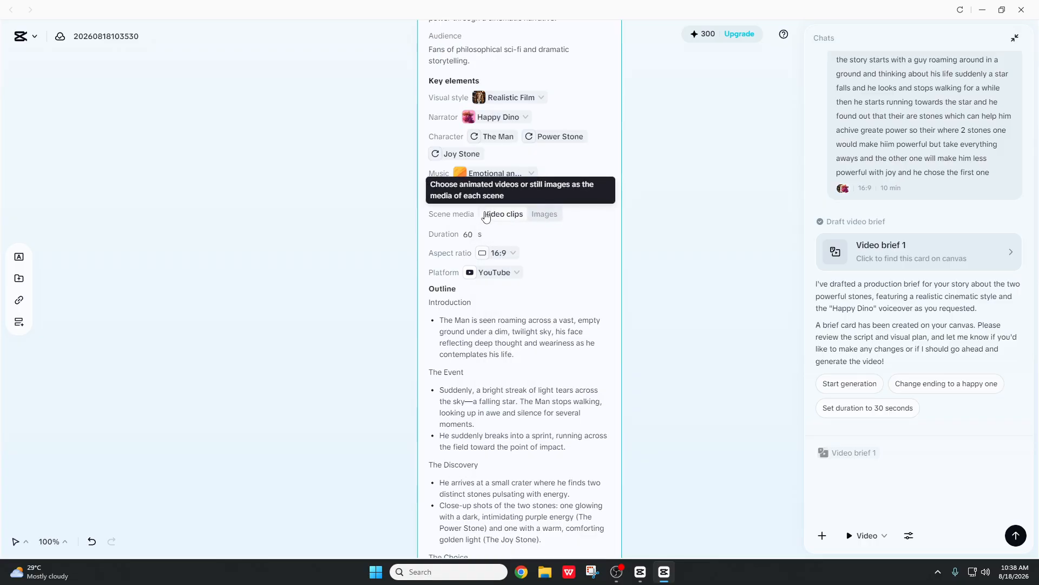
left_click(539, 216)
left_click(518, 218)
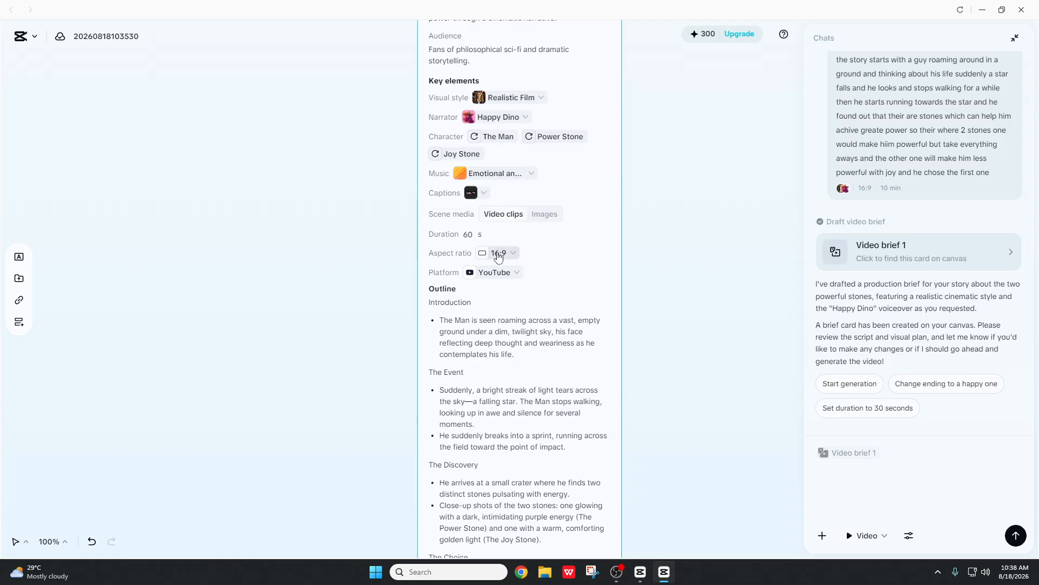
- Start generating the video from the drafted brief
scroll(490, 237, "down", 2)
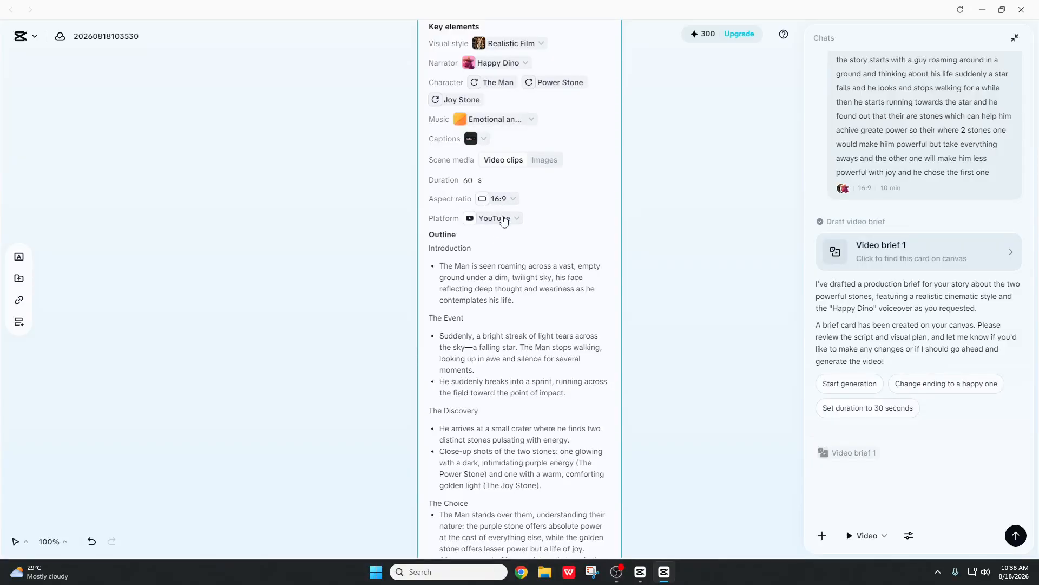
scroll(512, 248, "down", 2)
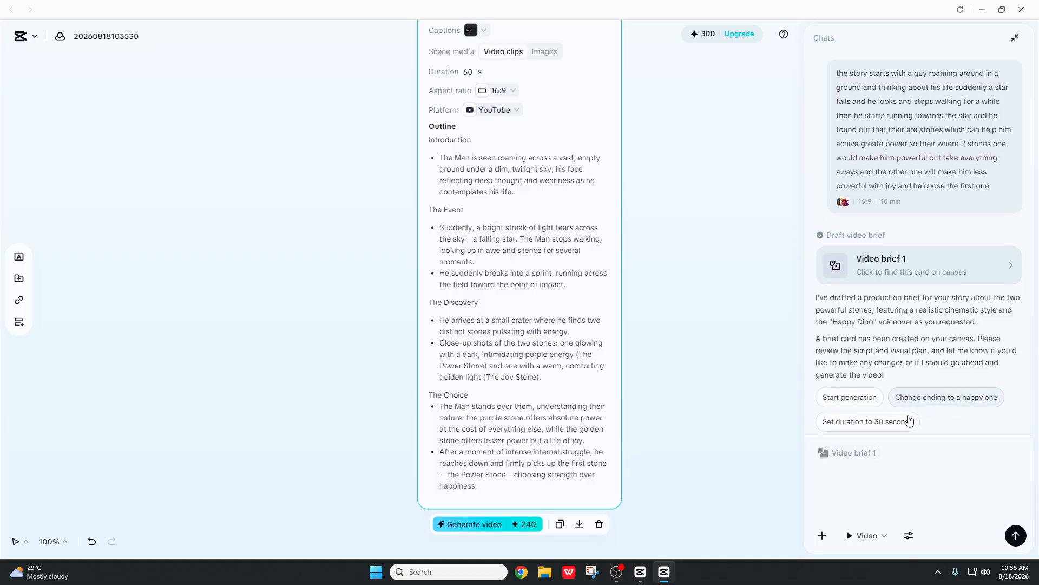
left_click(854, 398)
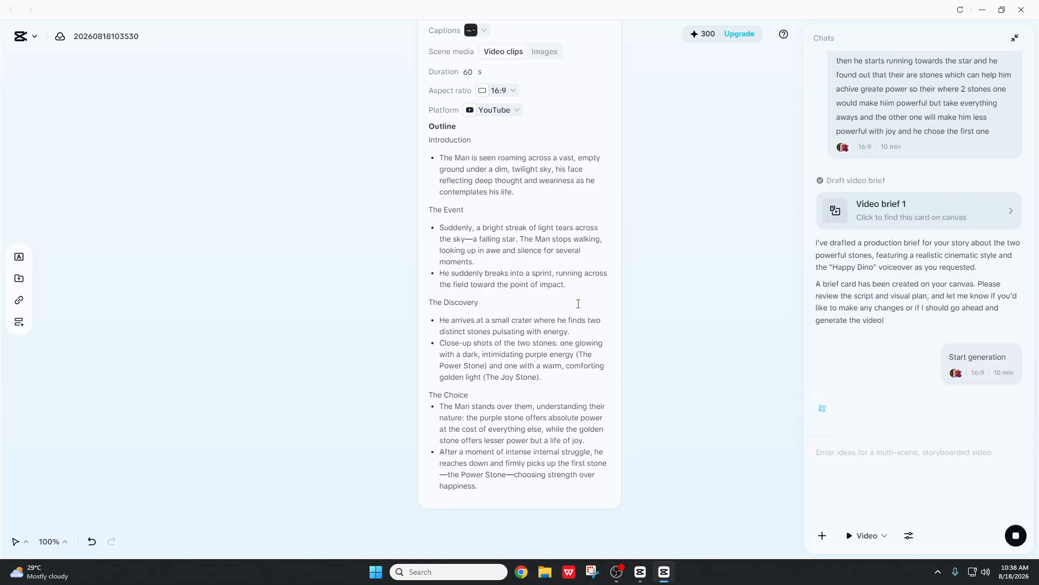
- Read through the storyboard's narration lines and scene placeholders while the media is being generated
scroll(577, 304, "up", 10)
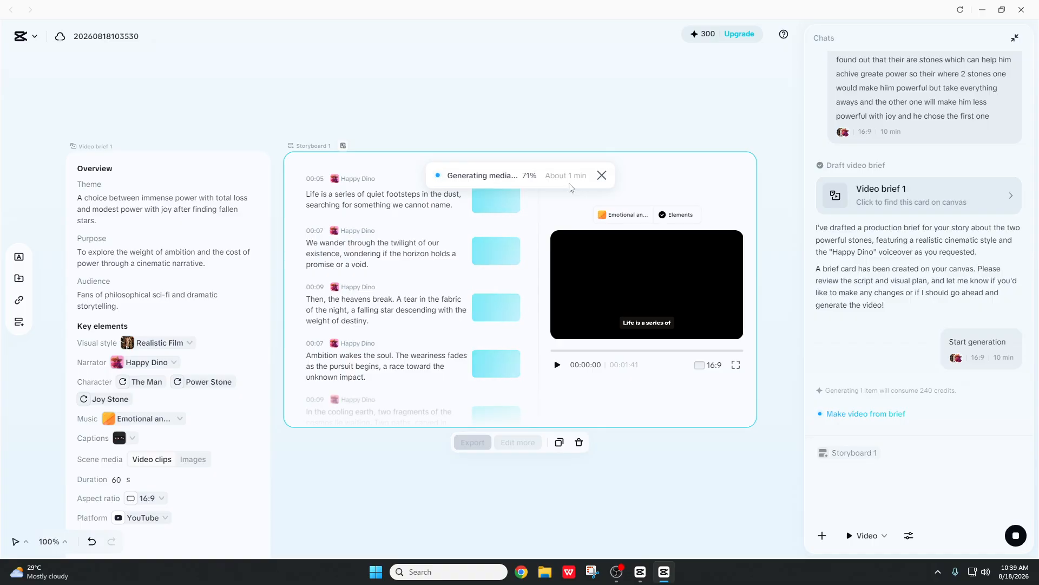
scroll(452, 261, "down", 10)
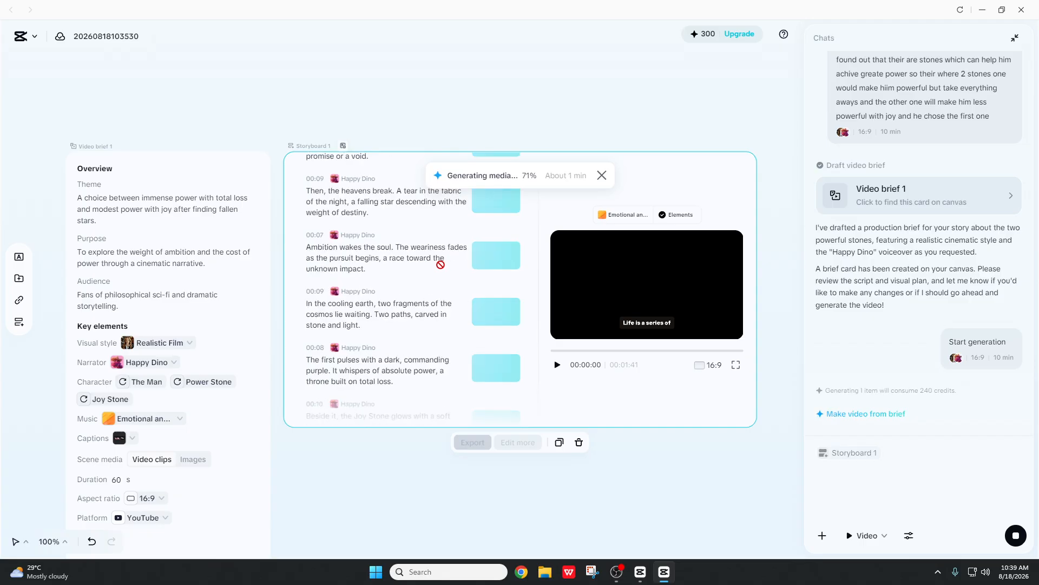
scroll(440, 264, "down", 3)
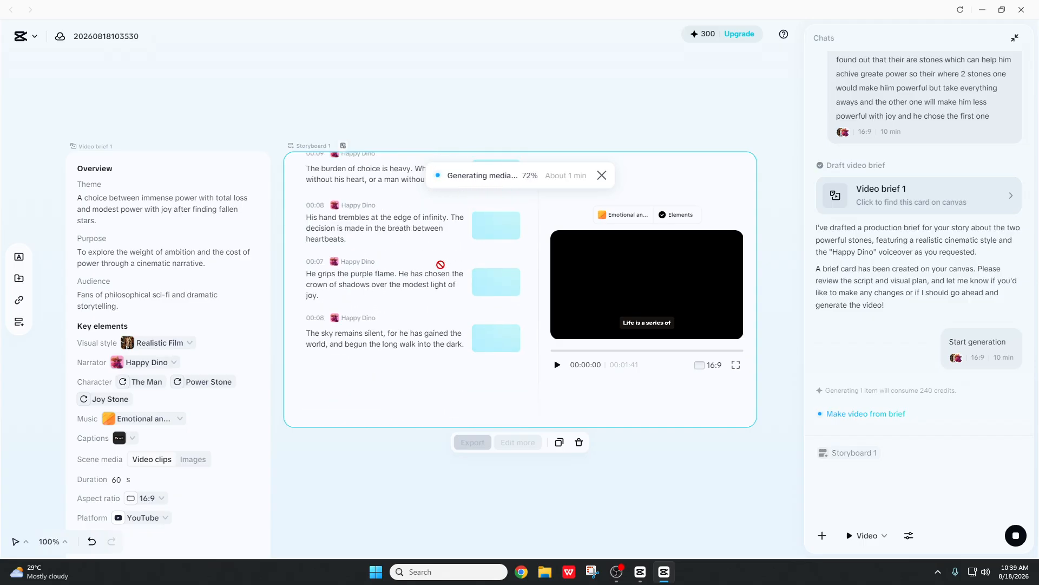
scroll(440, 264, "up", 15)
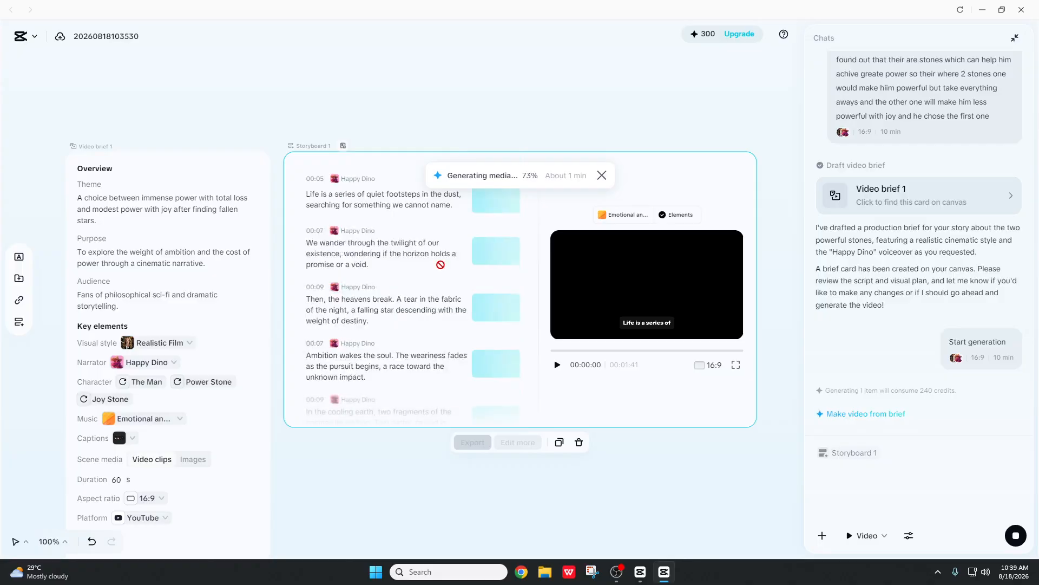
scroll(441, 264, "down", 15)
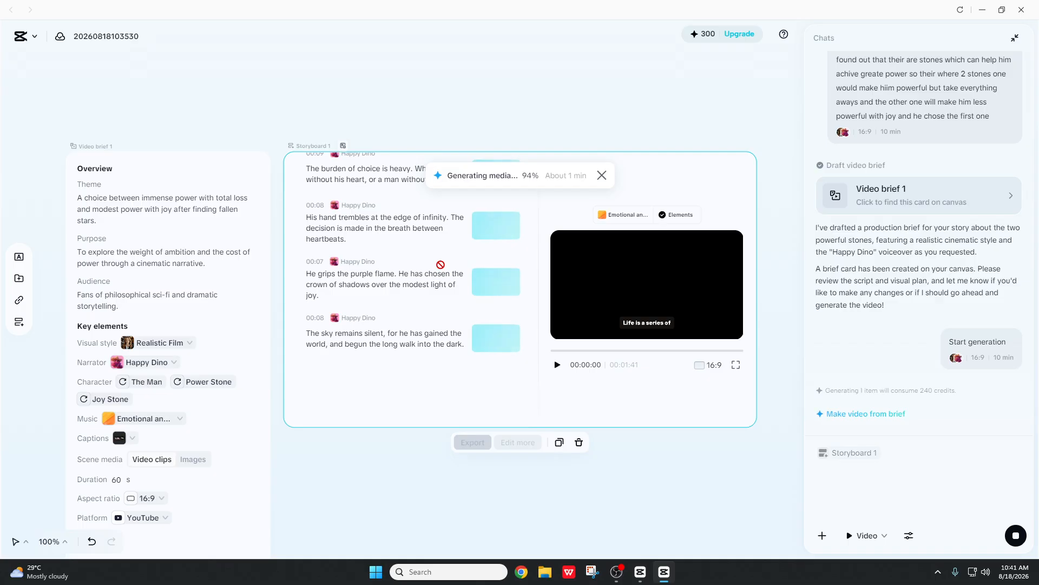
left_click(620, 573)
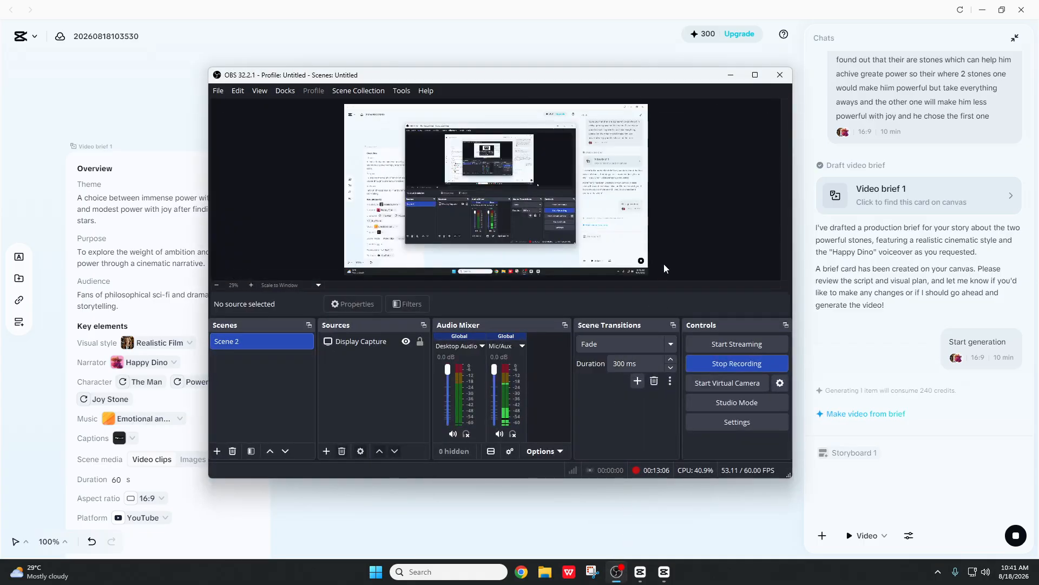
left_click(731, 75)
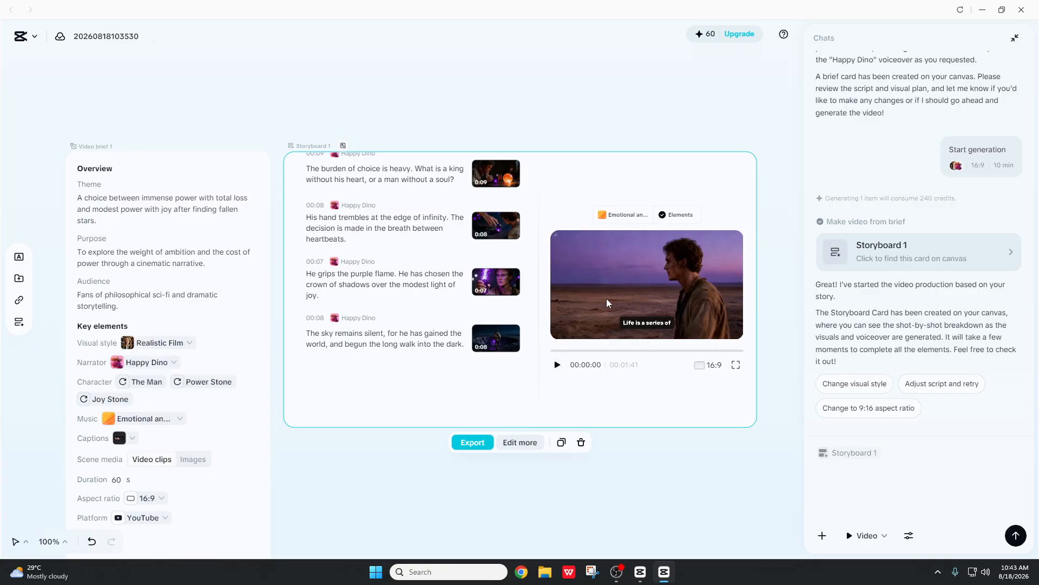
- View the generated storyboard video in full screen and return to the canvas
left_click(736, 364)
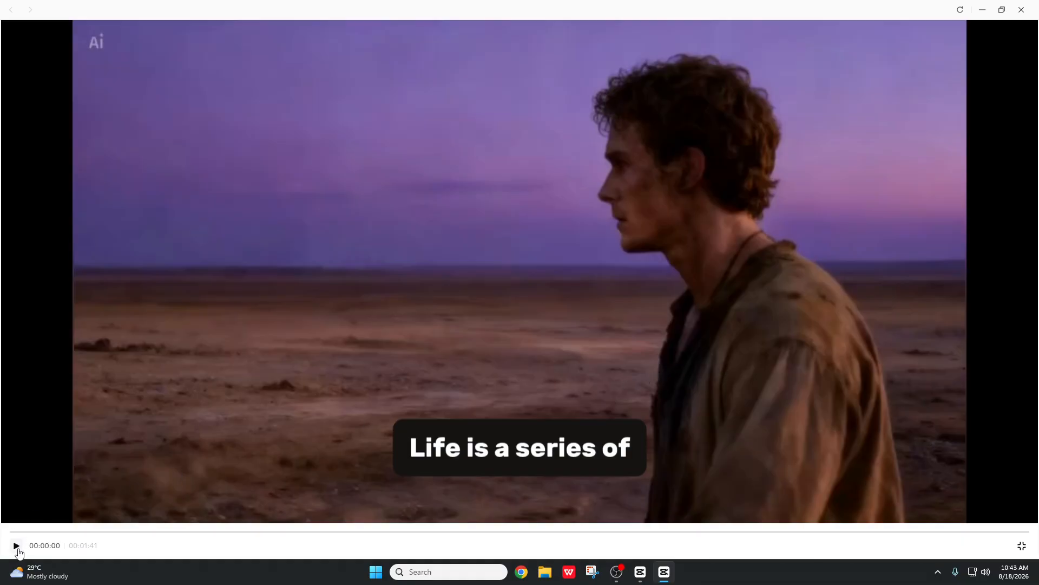
left_click(1022, 545)
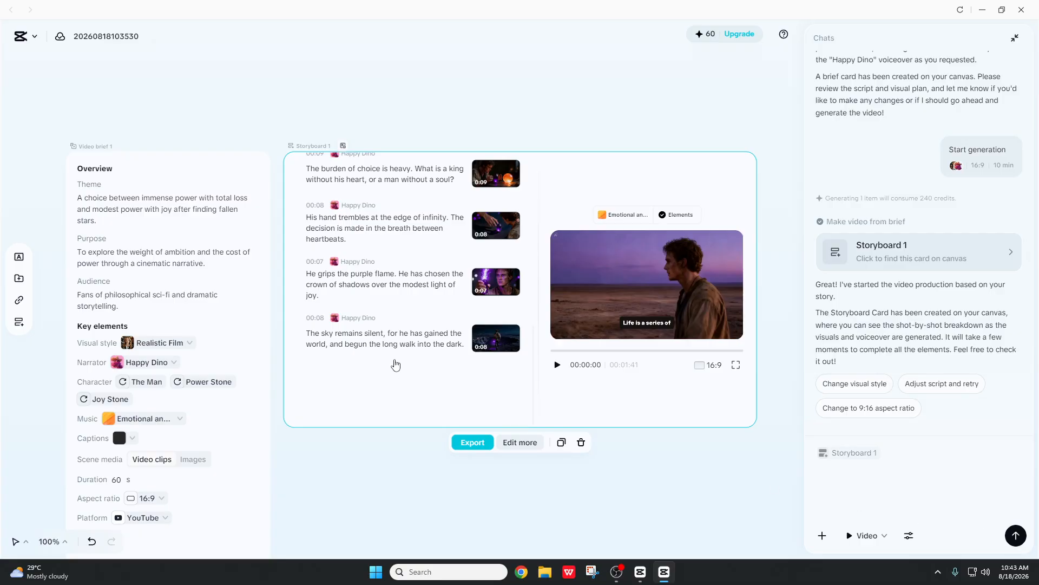
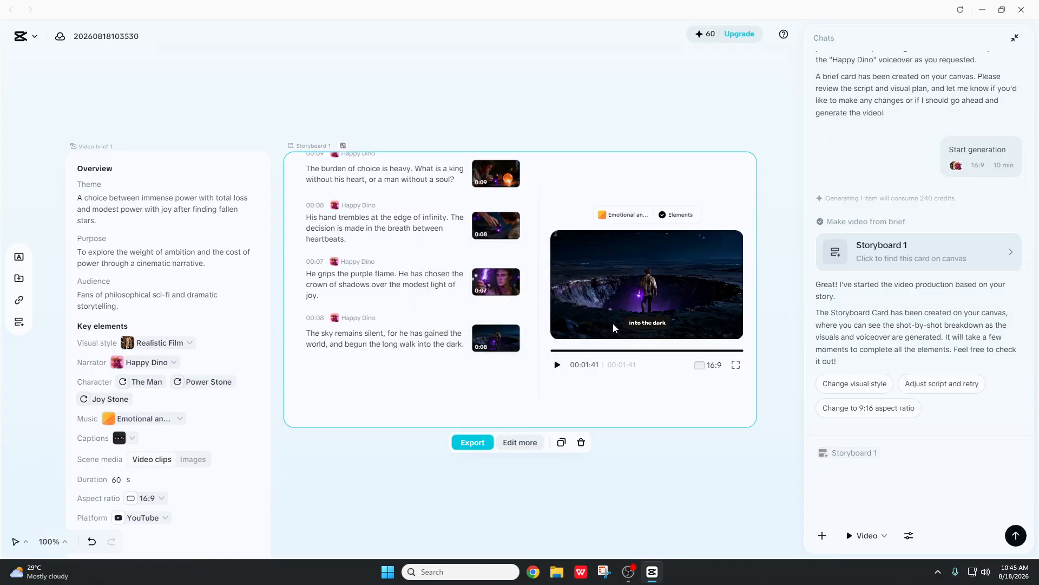
- Open the generated storyboard in the timeline editor for further editing
left_click(511, 443)
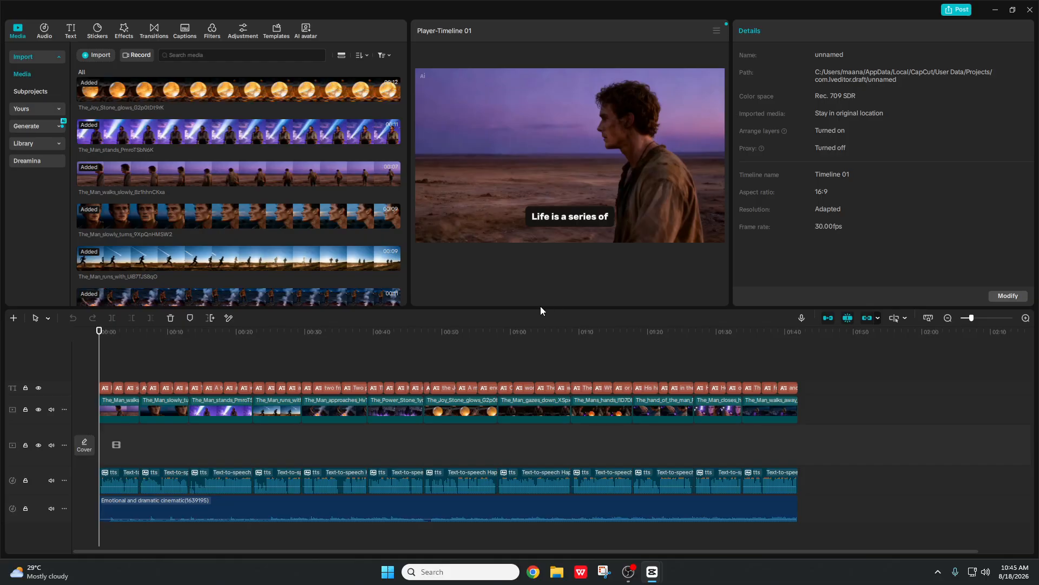
mouse_move(619, 300)
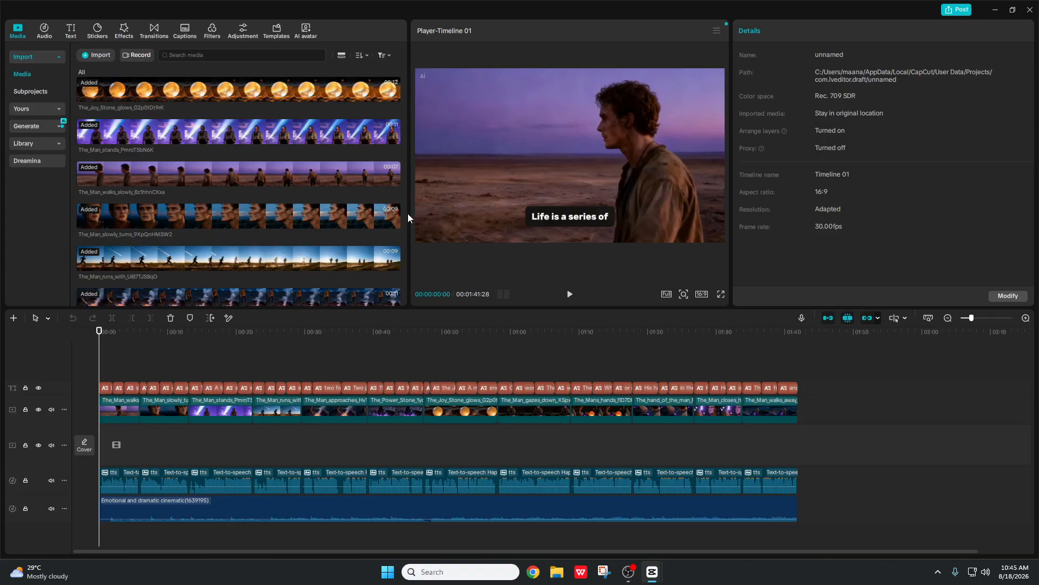
- Preview the Joy Stone and standing-man clips from the media library, and play the whole timeline in full screen
left_click(259, 89)
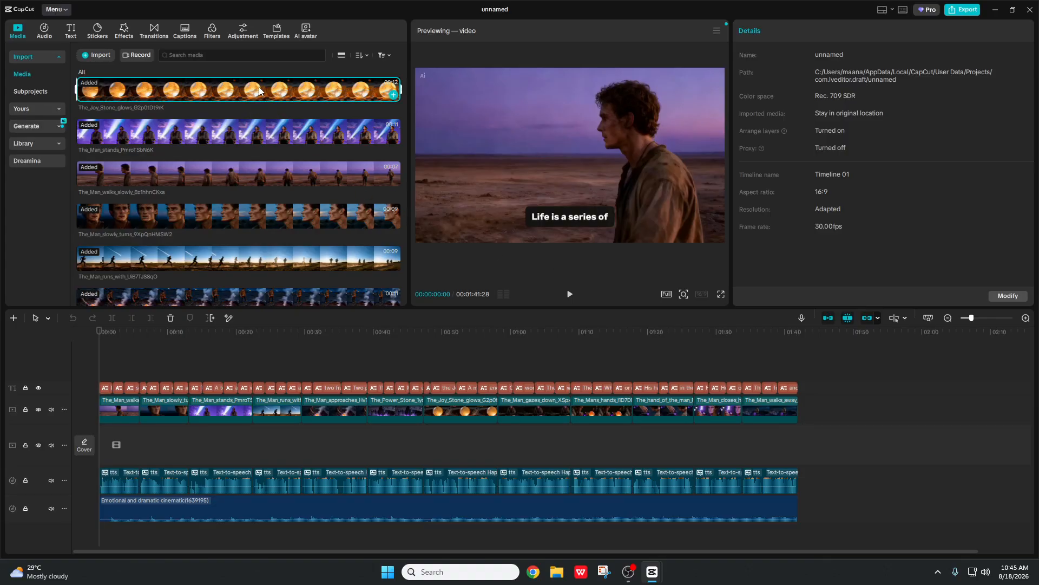
left_click(247, 127)
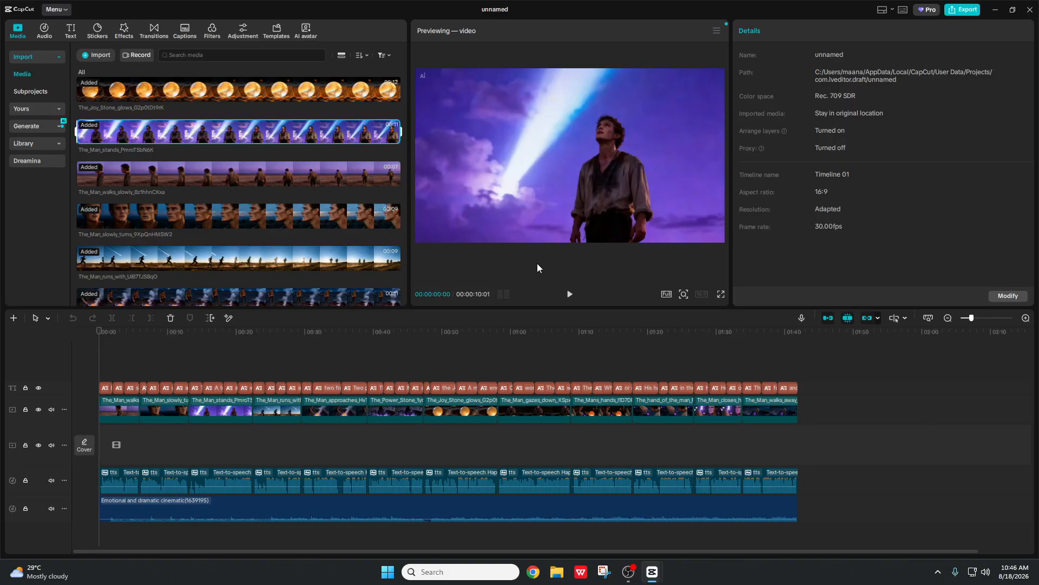
left_click(112, 352)
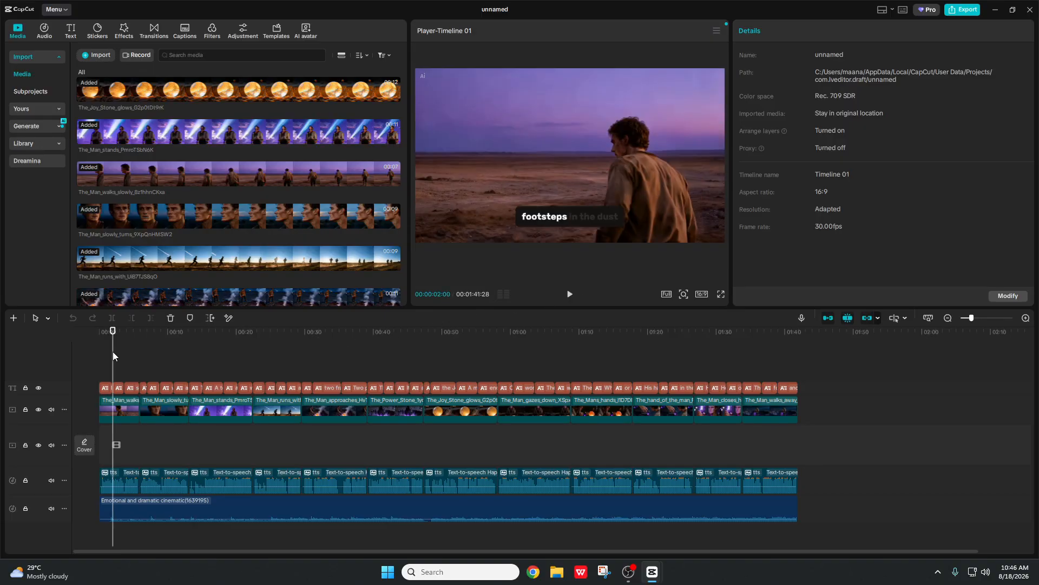
left_click(570, 295)
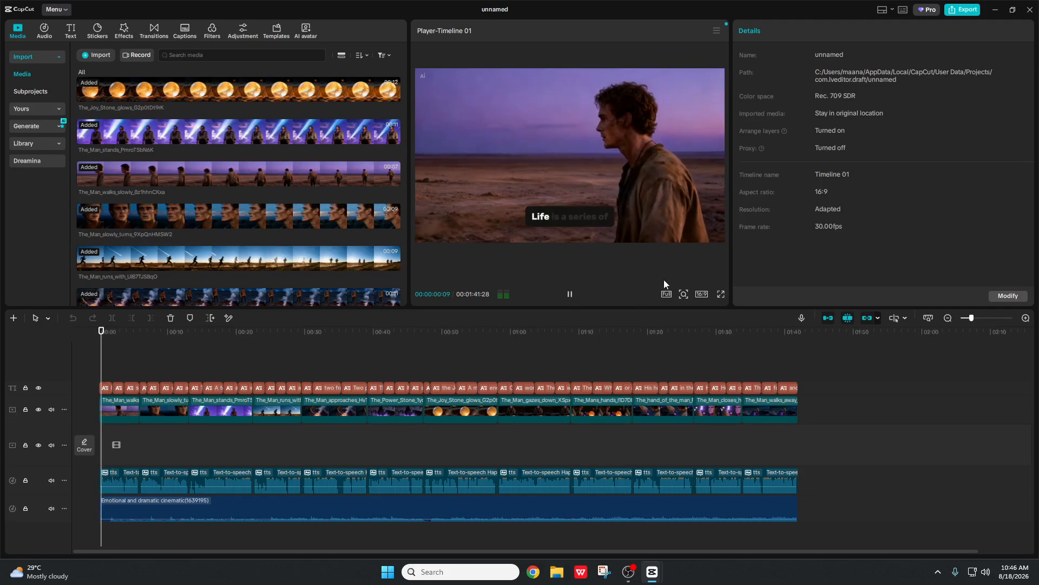
left_click(722, 294)
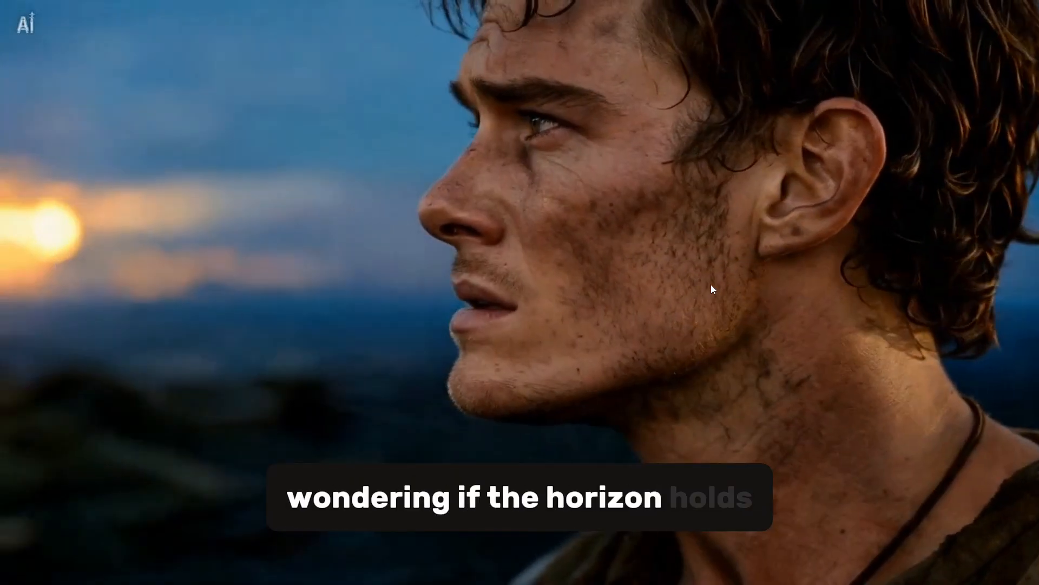
- Exit the full-screen playback, pause the video, and return the playhead to the start of the timeline
key("Escape")
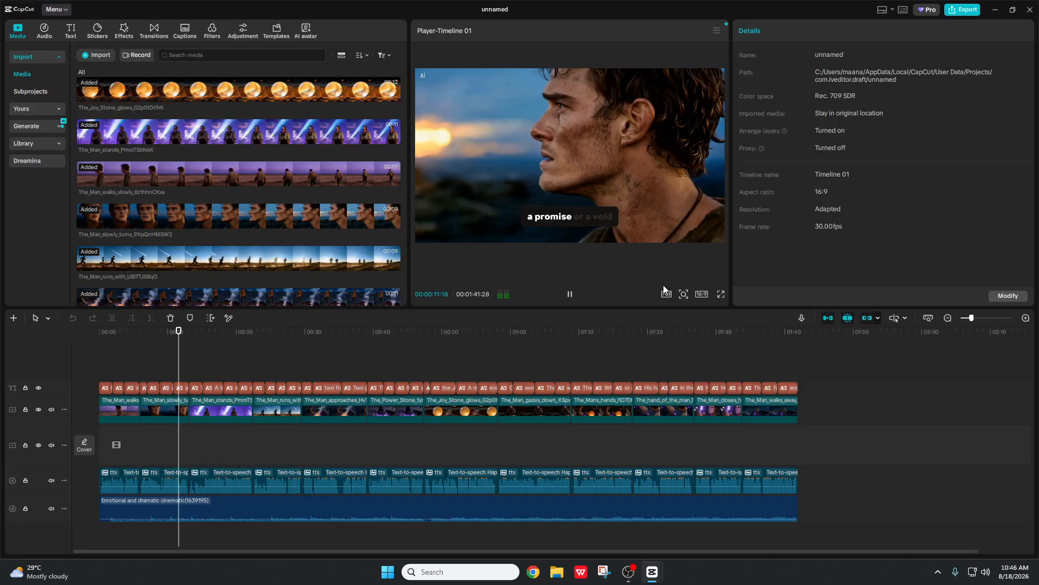
left_click(572, 294)
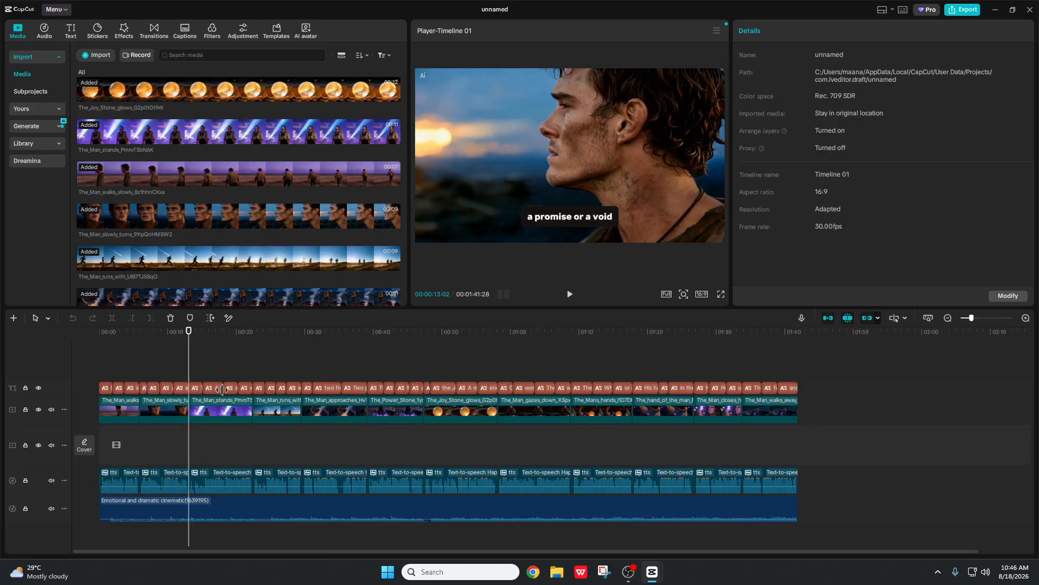
left_click(162, 407)
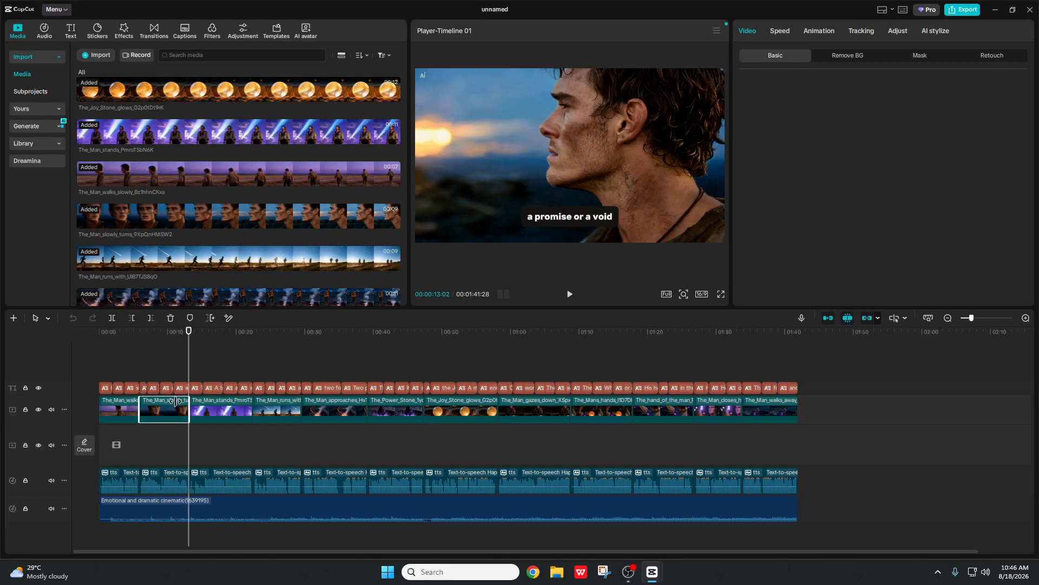
left_click(105, 369)
left_click(104, 369)
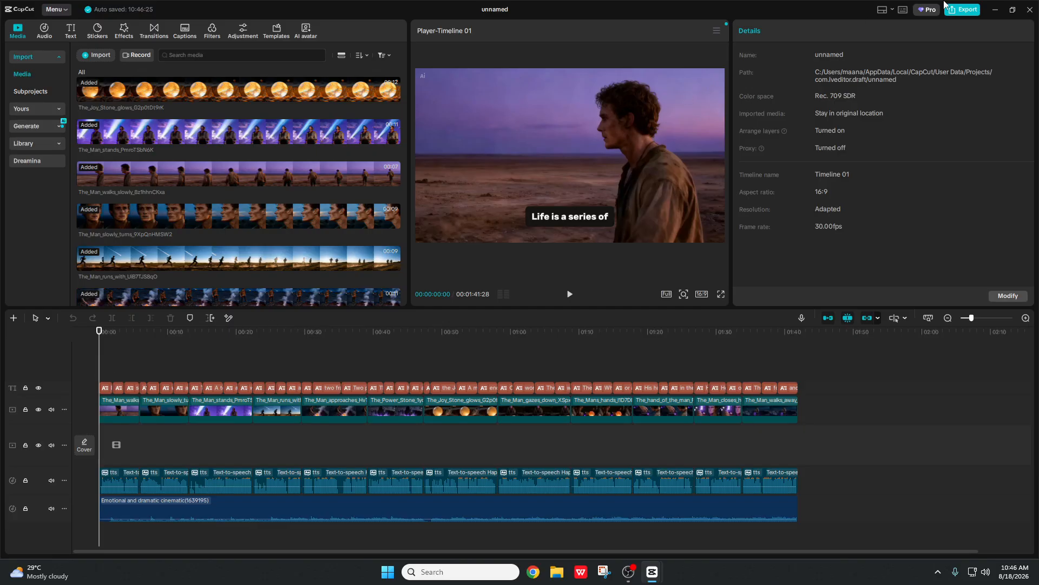
- Try to export the project, review the list of Pro materials it uses, and return to editing
left_click(957, 12)
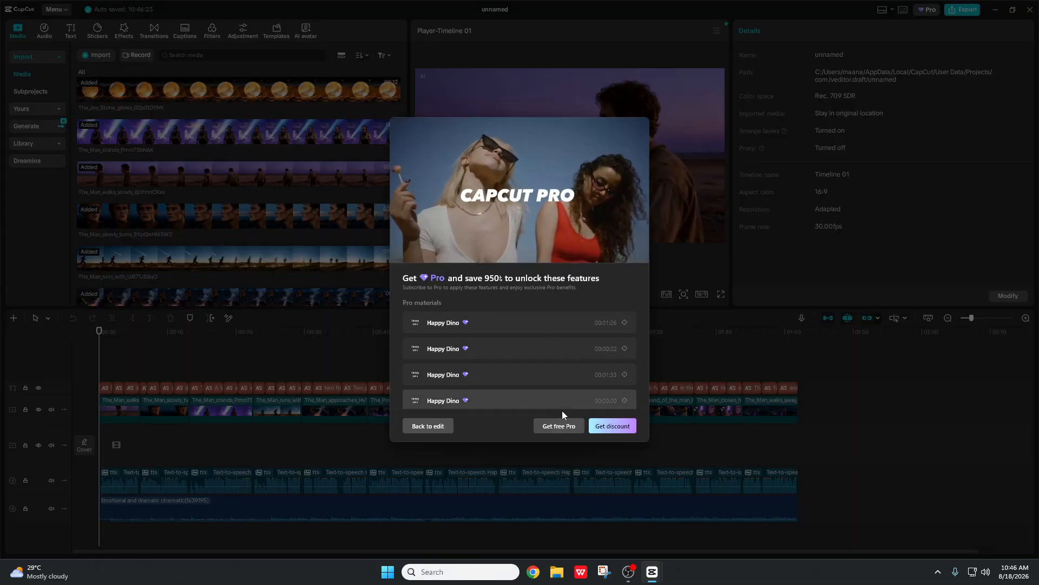
left_click(428, 426)
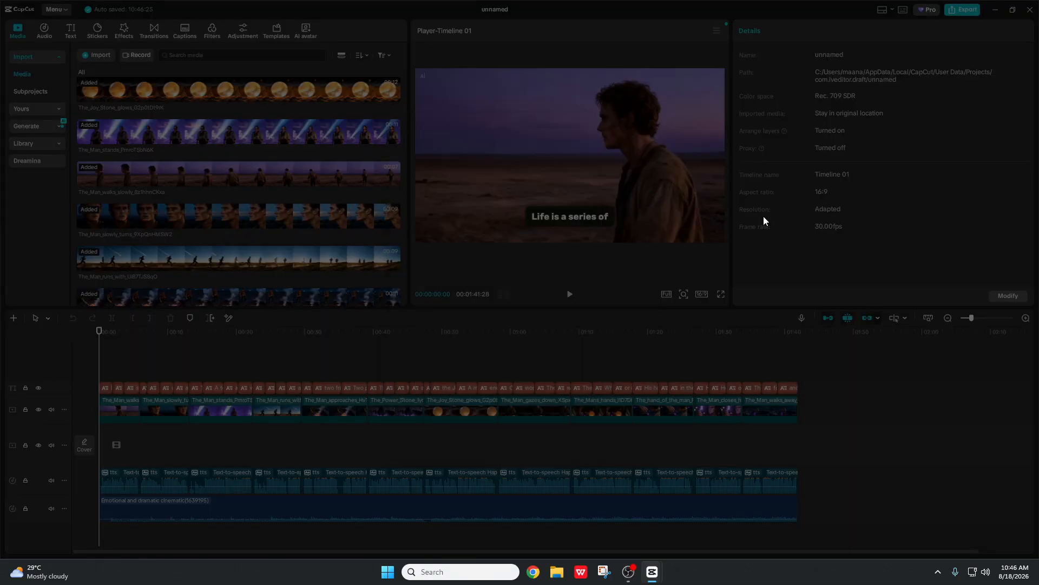
left_click(964, 12)
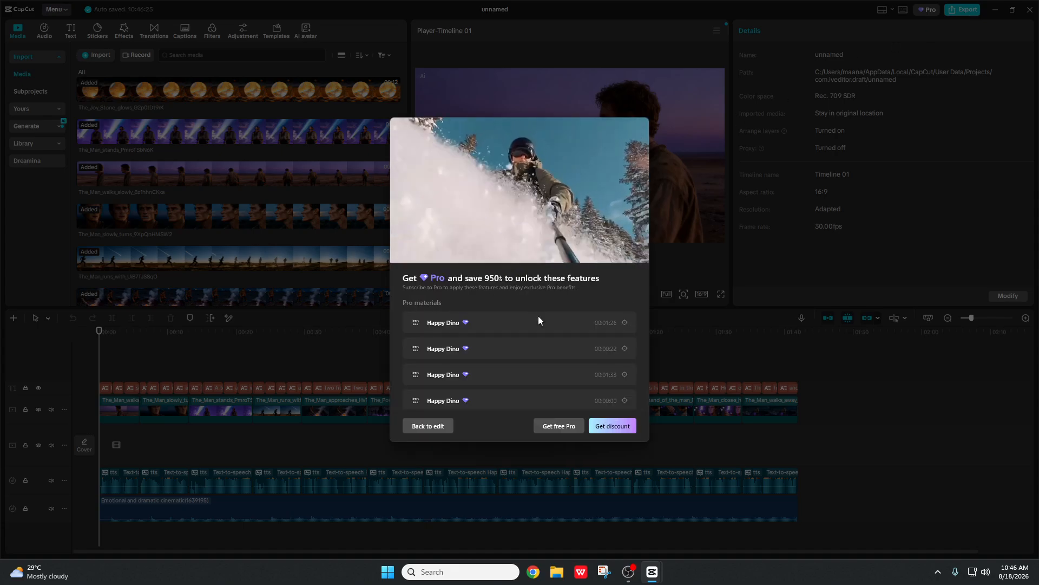
scroll(482, 350, "down", 3)
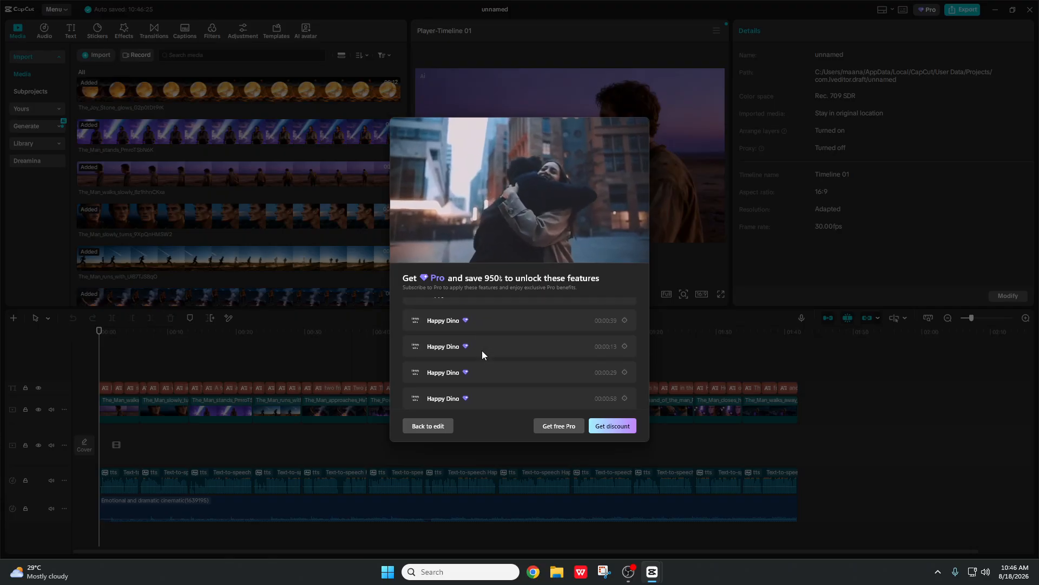
scroll(482, 350, "down", 2)
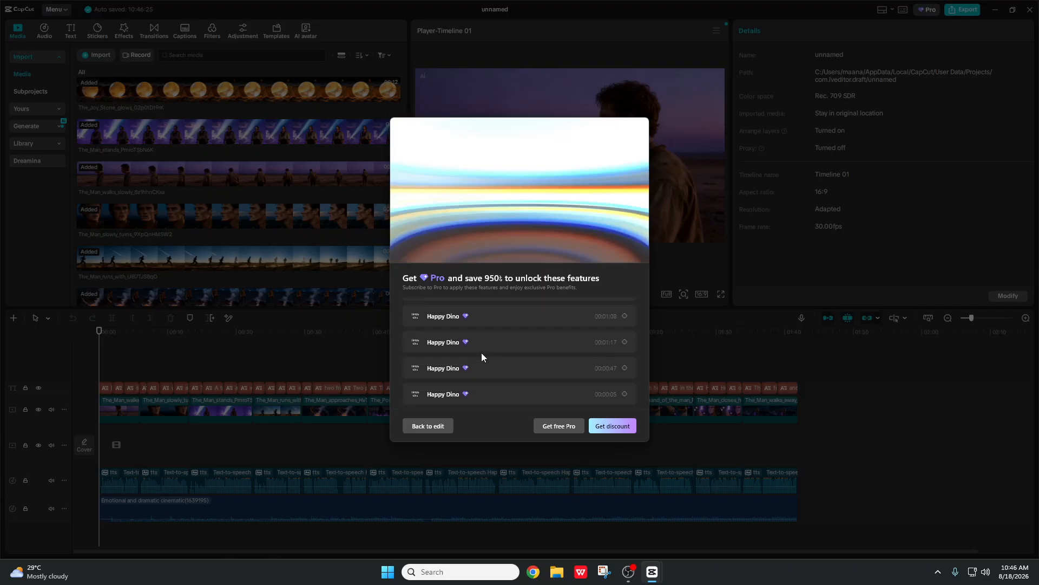
left_click(429, 426)
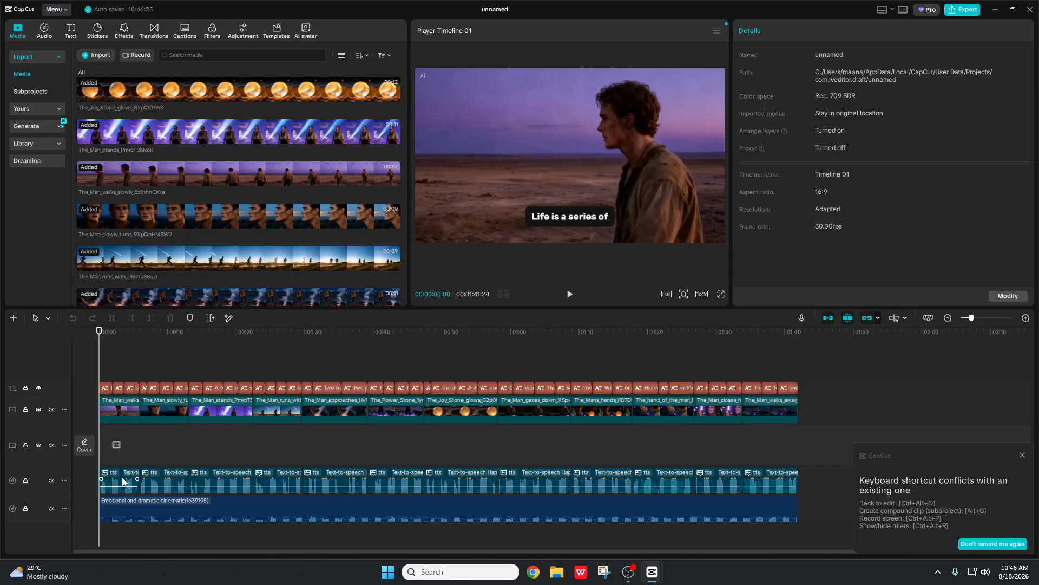
- Inspect the text-to-speech narration clips and browse the voice filters and voice characters offered for the first one
left_click(122, 482)
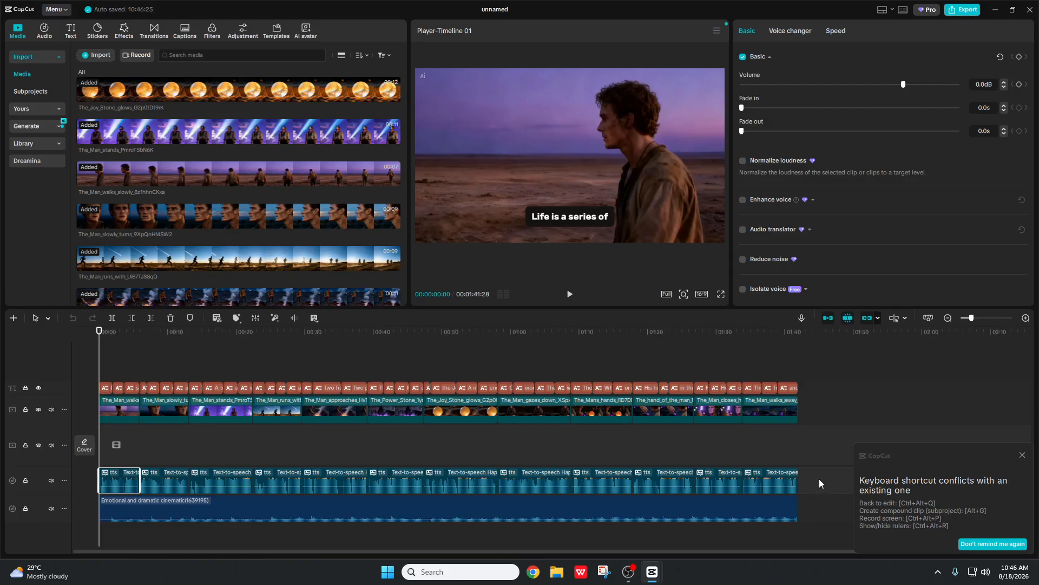
left_click(784, 484)
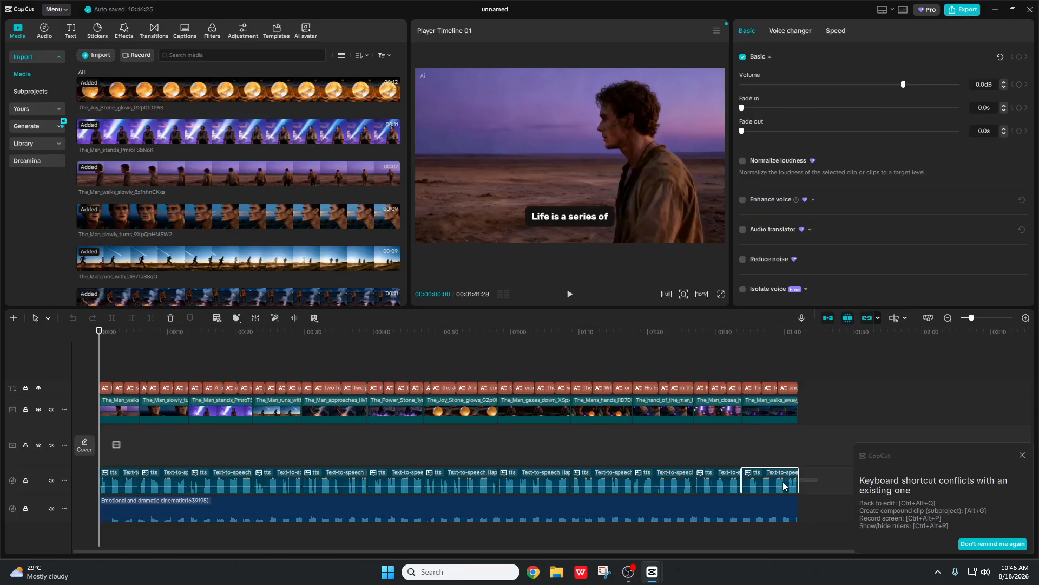
left_click(810, 481)
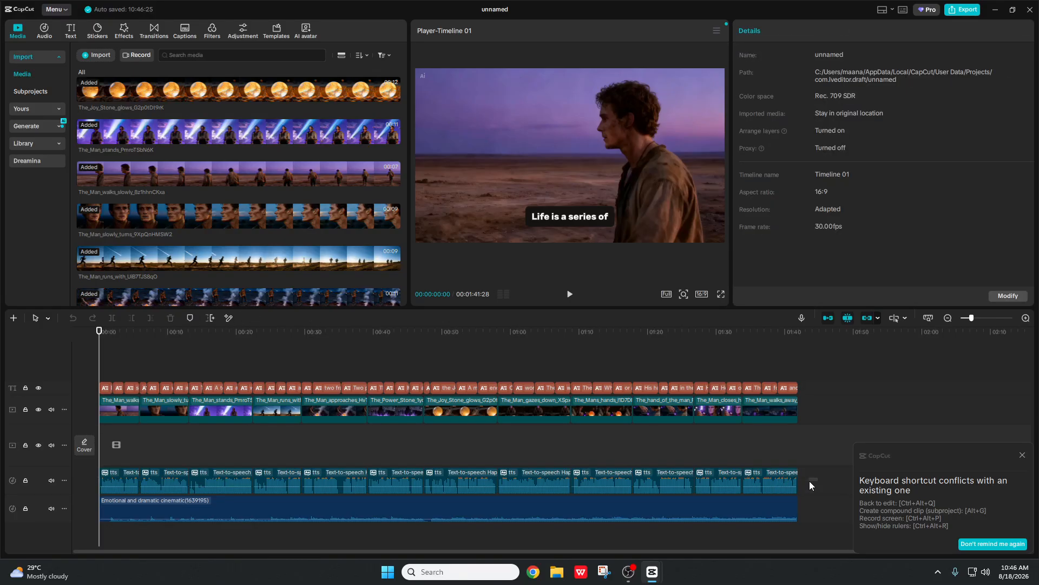
left_click(113, 476)
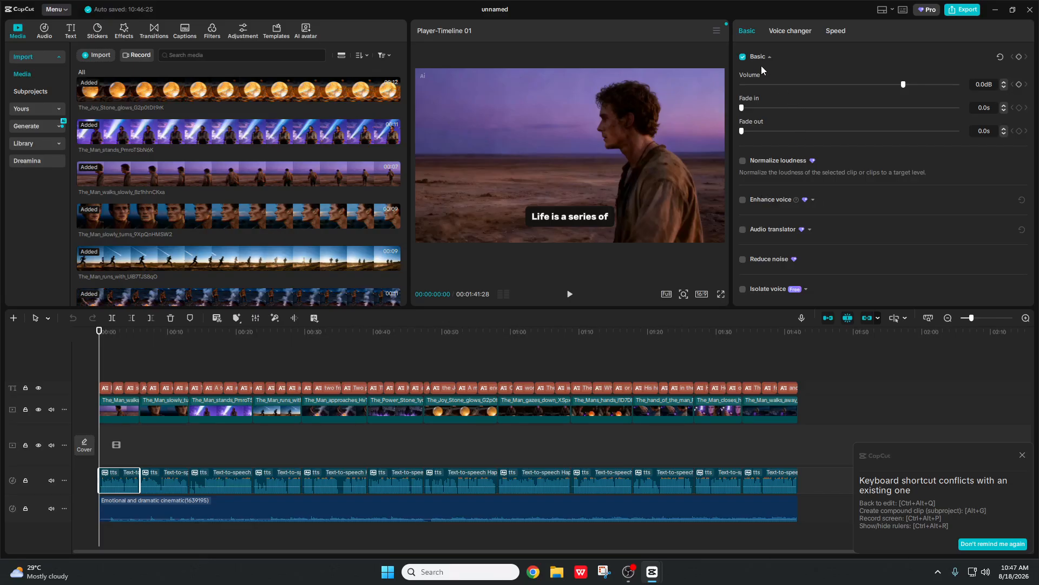
left_click(797, 33)
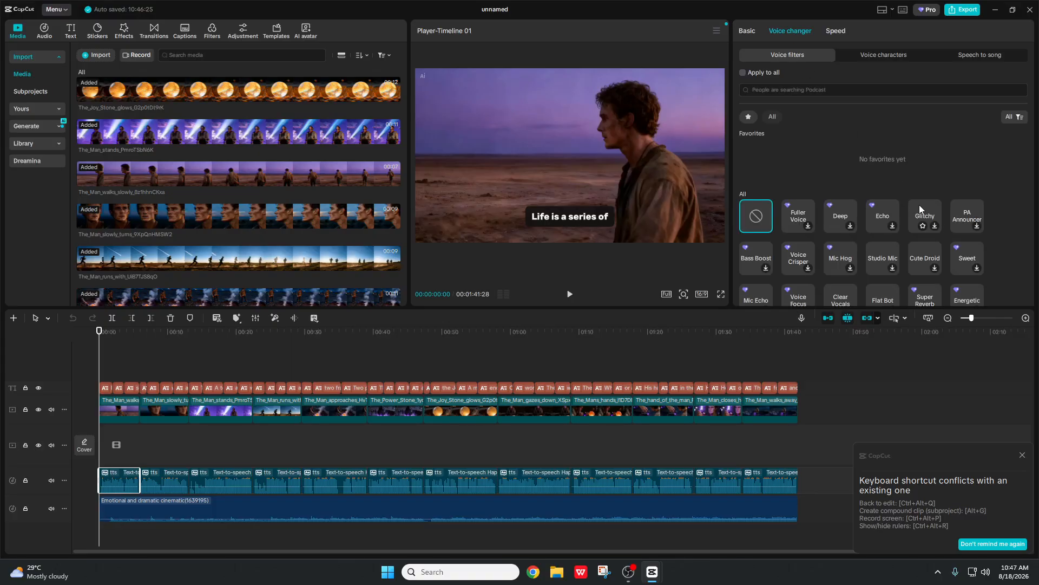
left_click(887, 57)
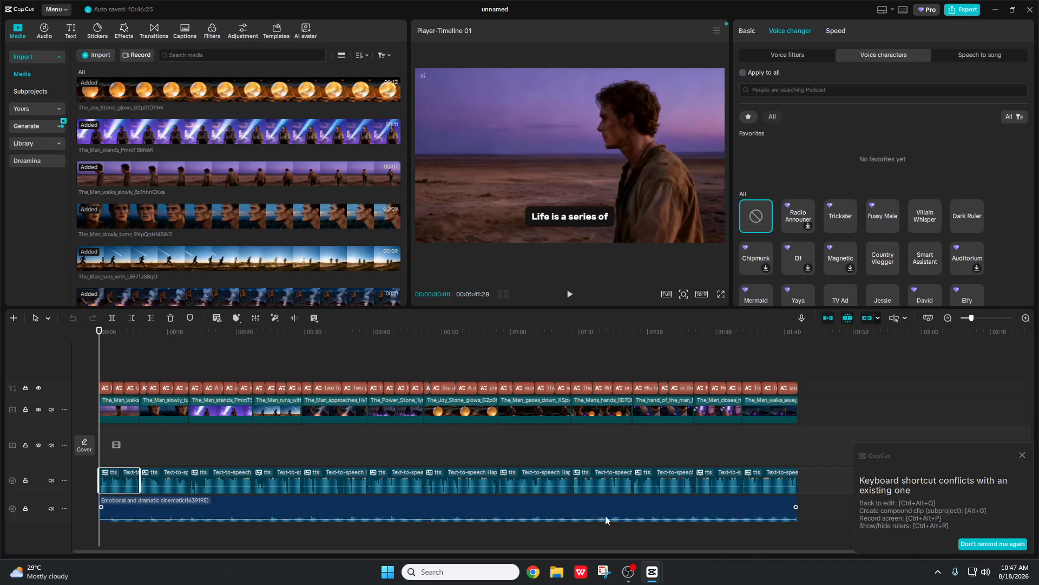
- Dismiss the shortcut conflict notification and delete all the text-to-speech narration clips from the timeline
left_click(1023, 456)
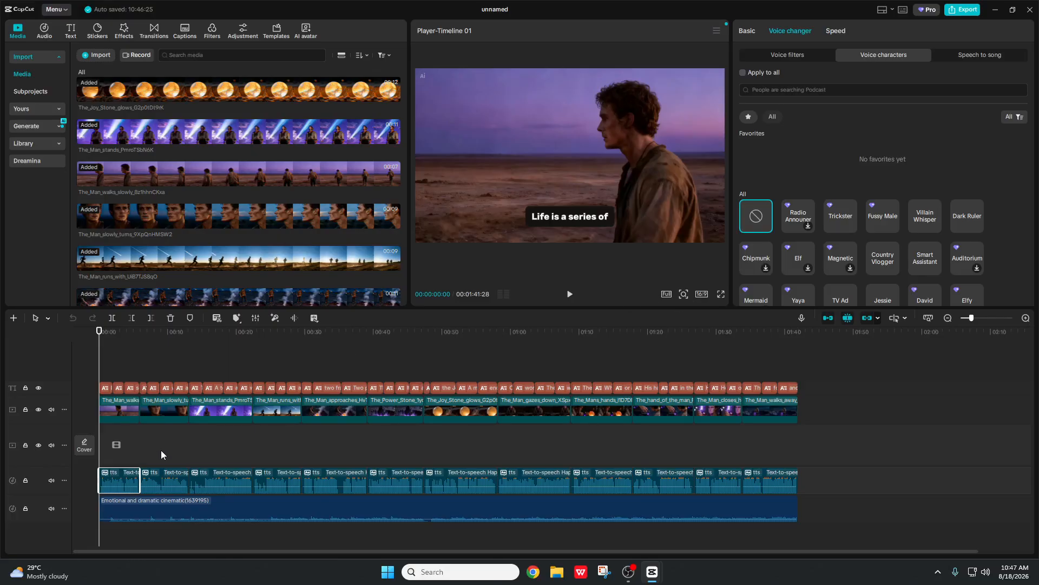
left_click_drag(833, 479, 106, 470)
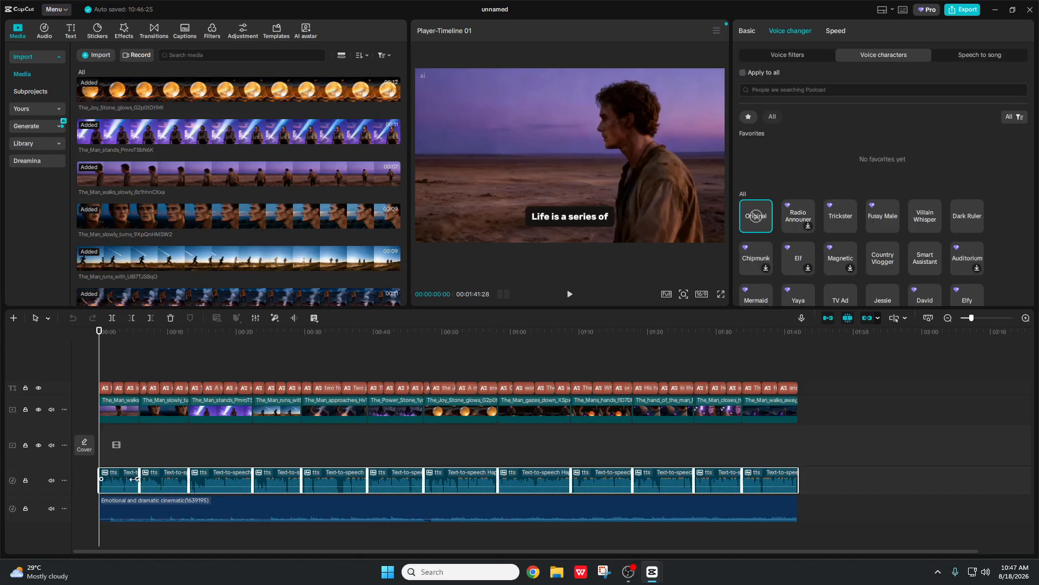
key("Delete")
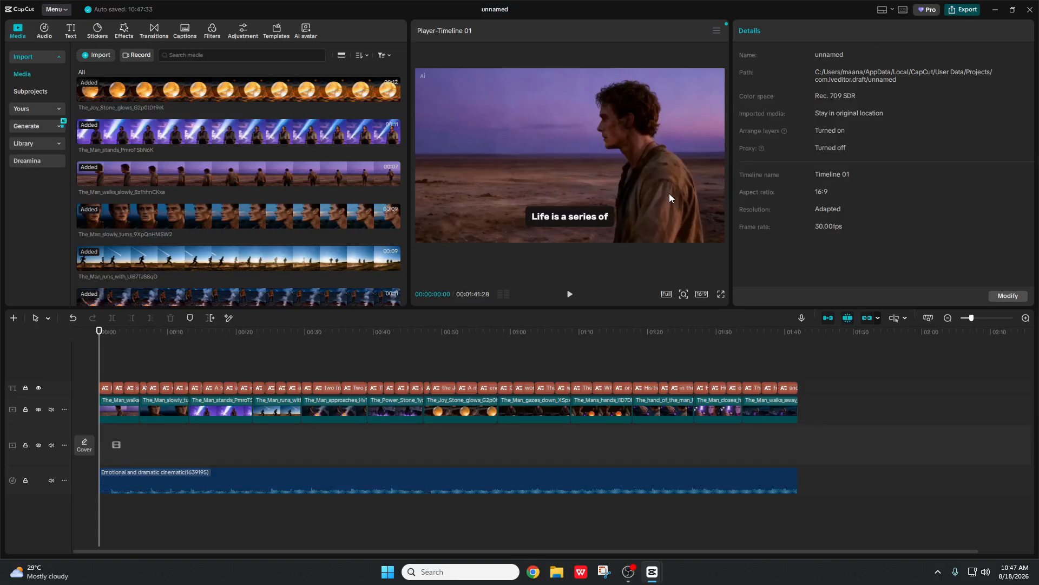
- Export the video with the frame rate set to 60fps, keeping 2K resolution, HEVC codec and mp4 format
key("ctrl+e")
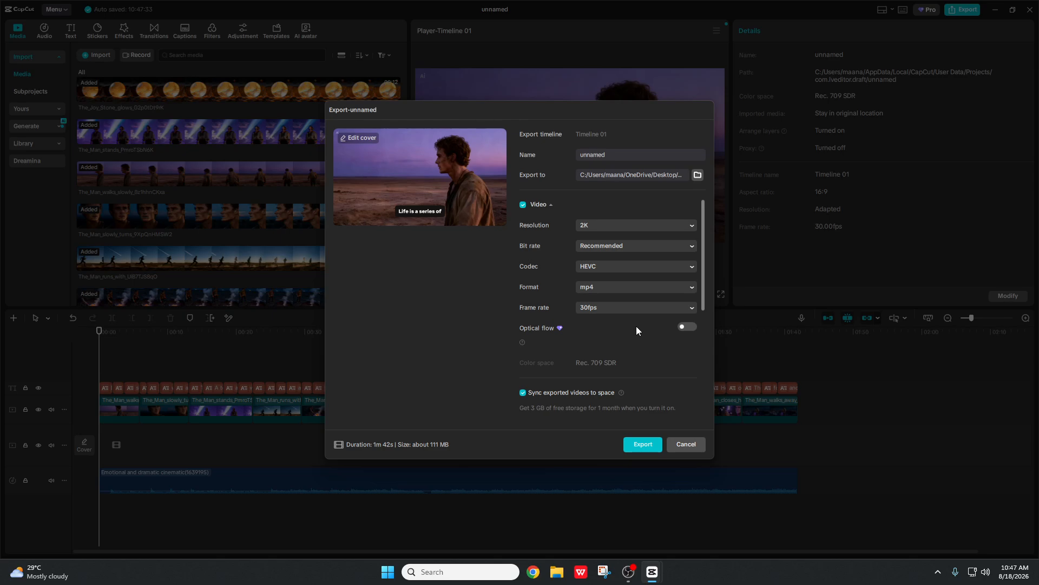
scroll(637, 330, "down", 3)
scroll(635, 325, "up", 3)
left_click(693, 309)
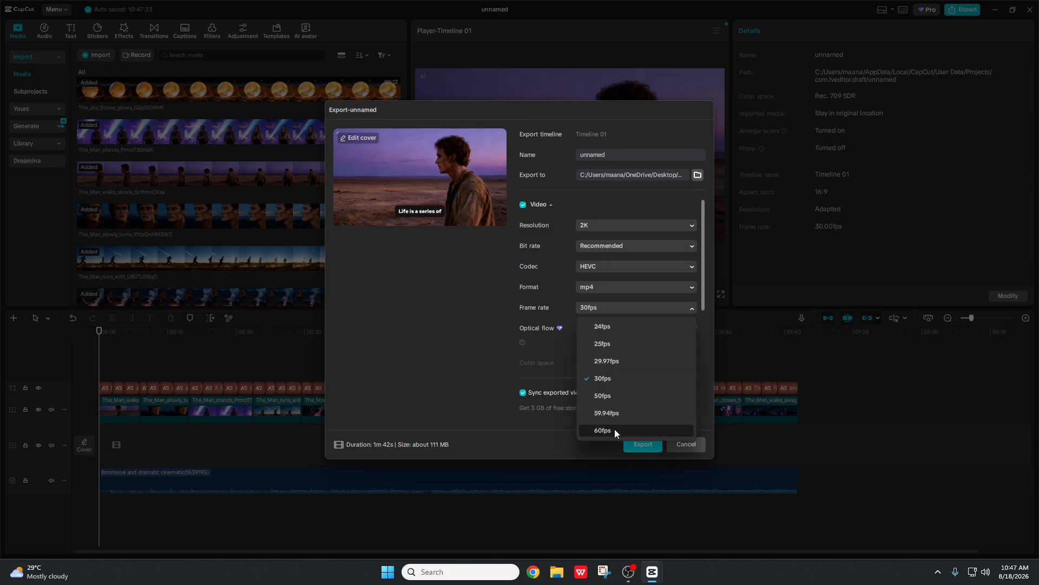
left_click(615, 429)
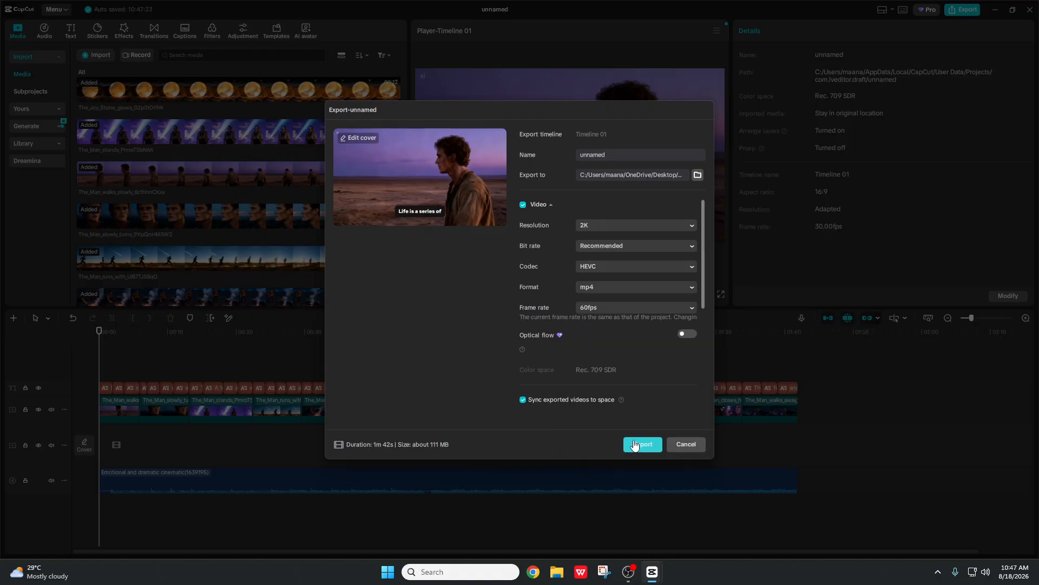
left_click(634, 444)
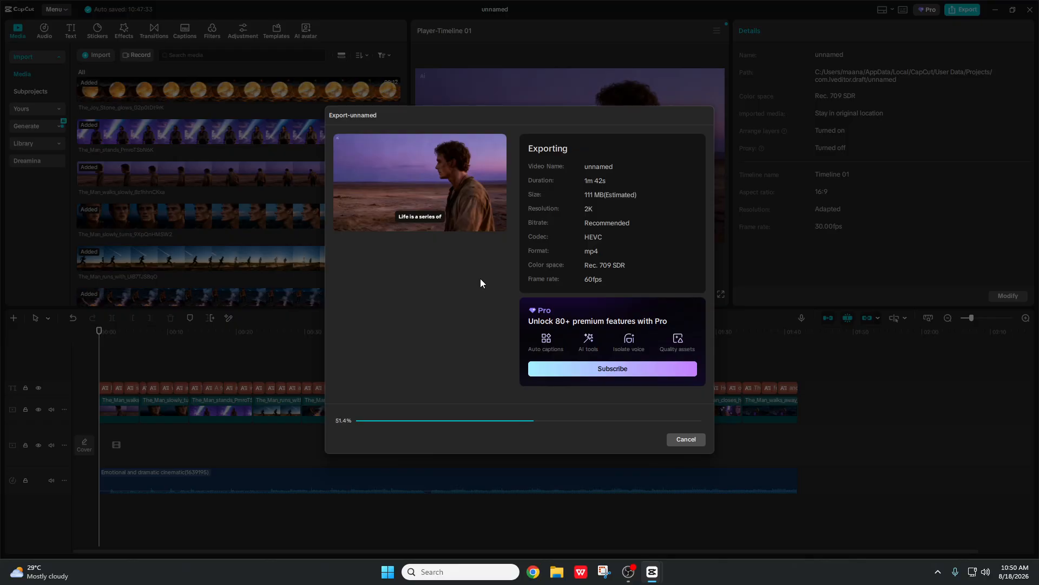
left_click(628, 573)
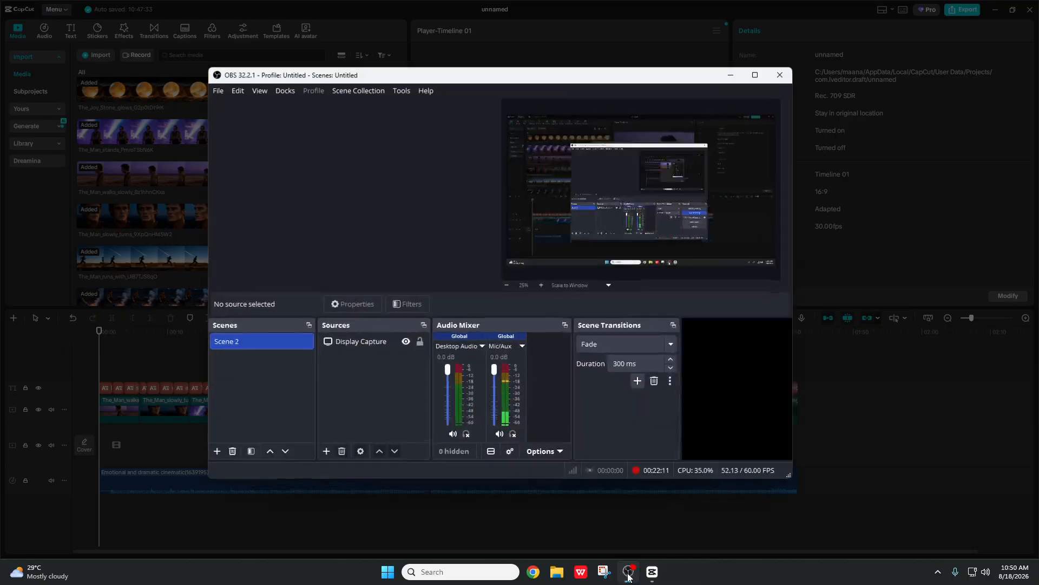
left_click(736, 76)
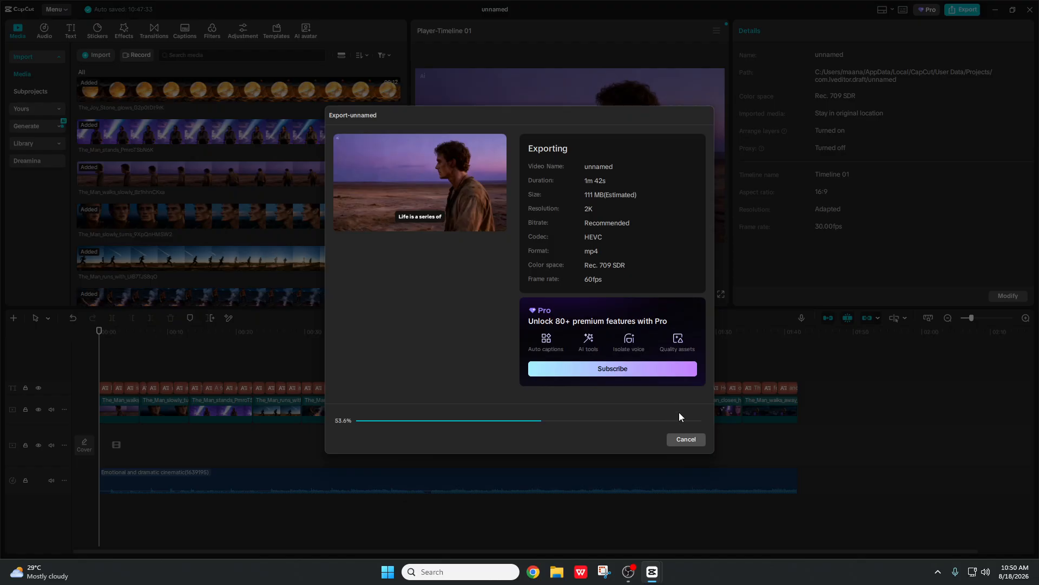
- Switch to Chrome, choose the desired user profile, and restore the pages from the previous session
left_click(542, 570)
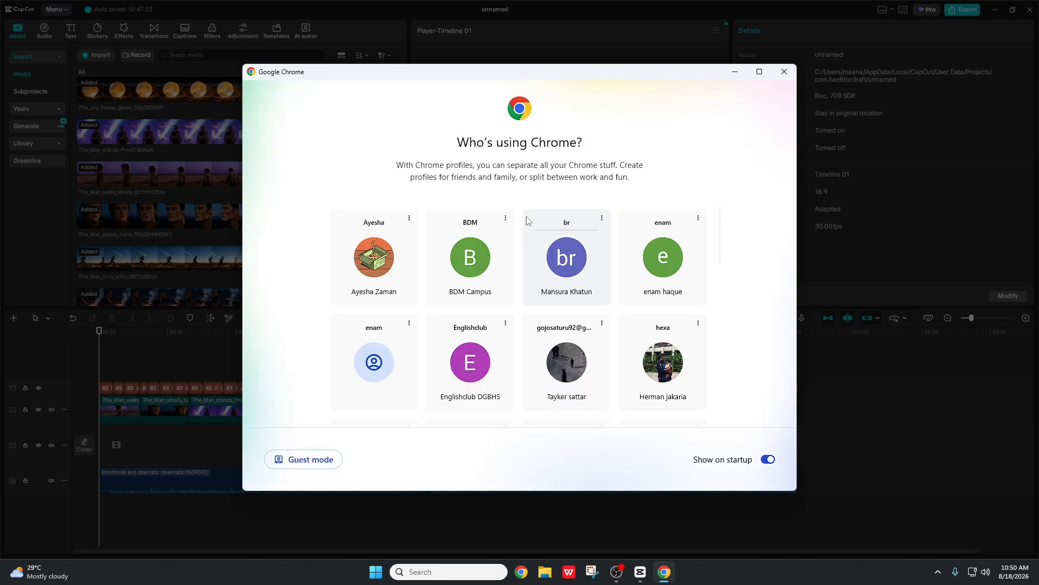
scroll(527, 228, "down", 3)
scroll(526, 227, "down", 3)
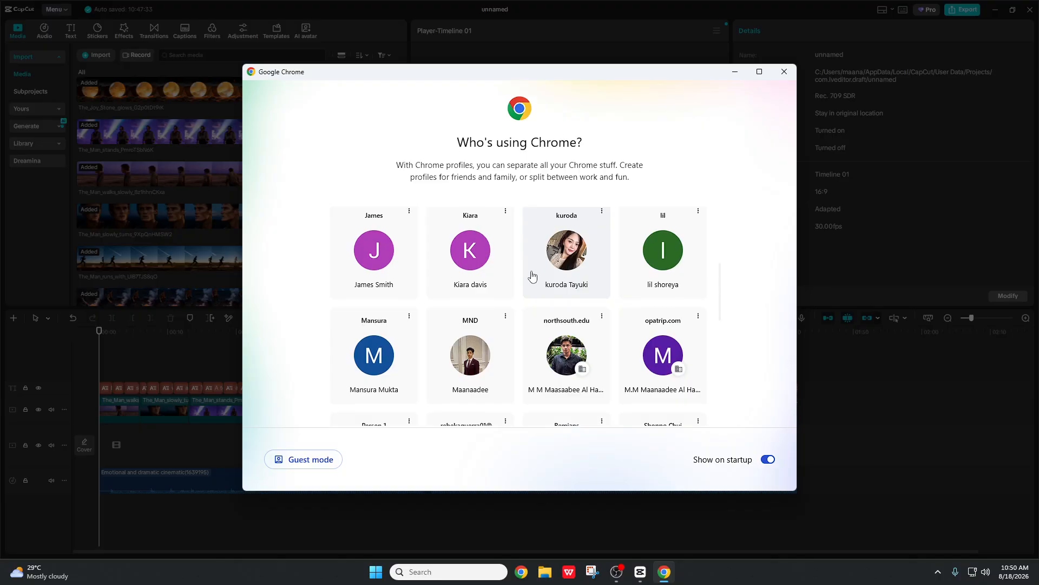
left_click(485, 241)
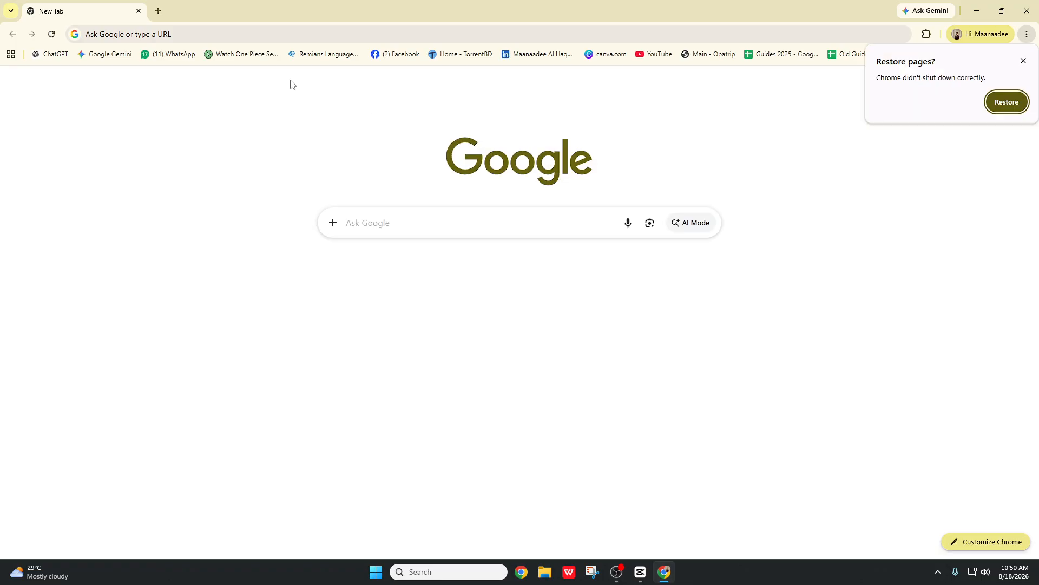
left_click(1007, 102)
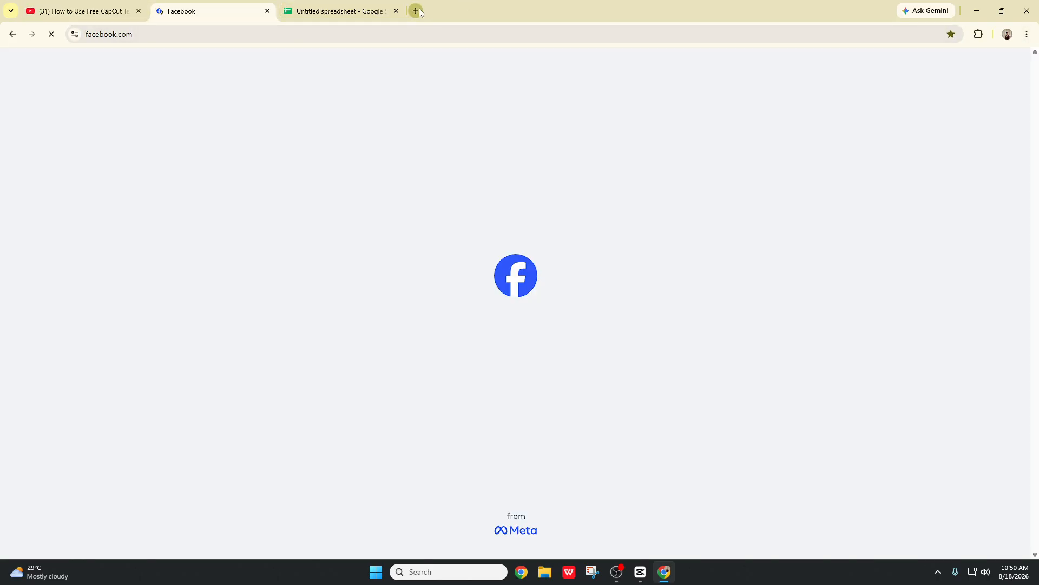
- Open Google Gemini in a new browser tab
left_click(416, 11)
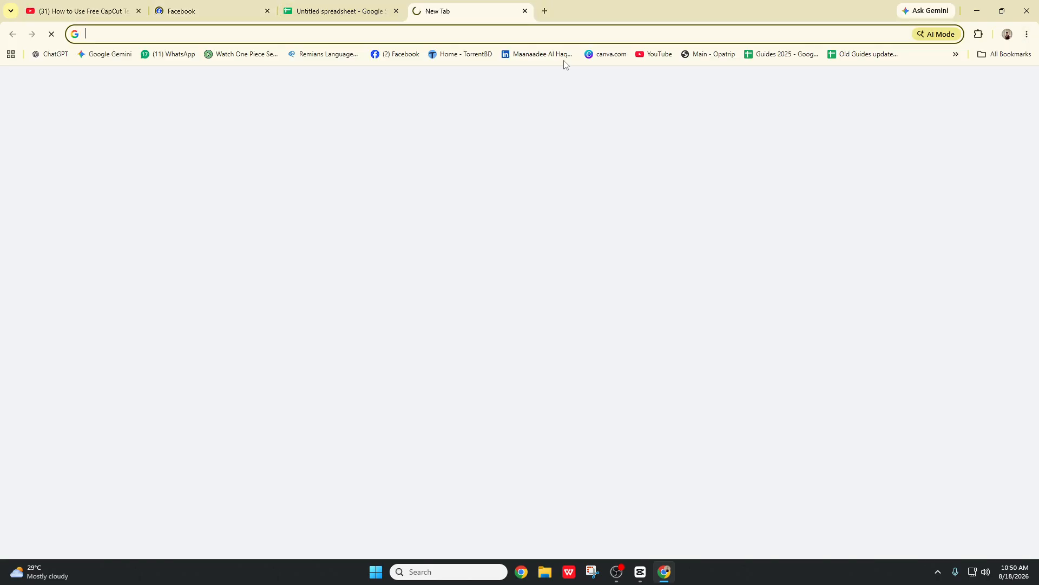
left_click(107, 54)
- Start a new Facebook post with a video file from the computer attached
left_click(192, 12)
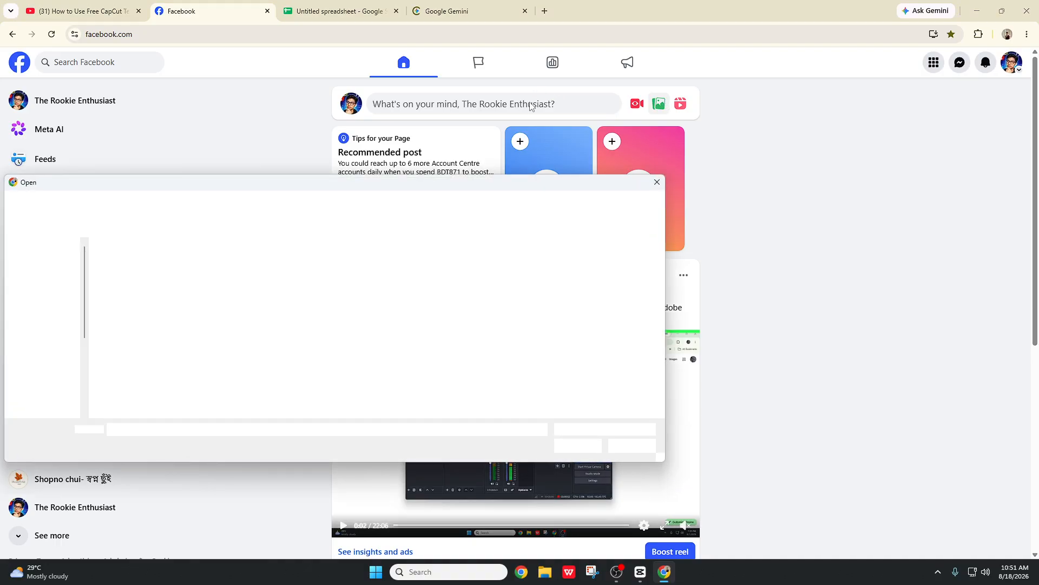
double_click(196, 284)
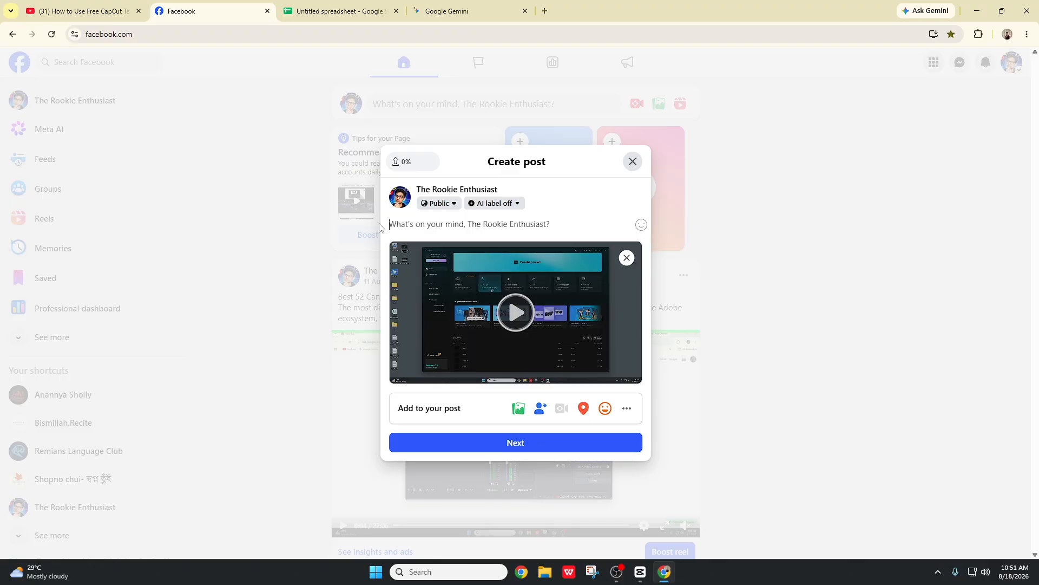
- Pause the YouTube video "How to Use Free CapCut Templates ( Step By Step Guide )" and expand its full description
left_click(103, 13)
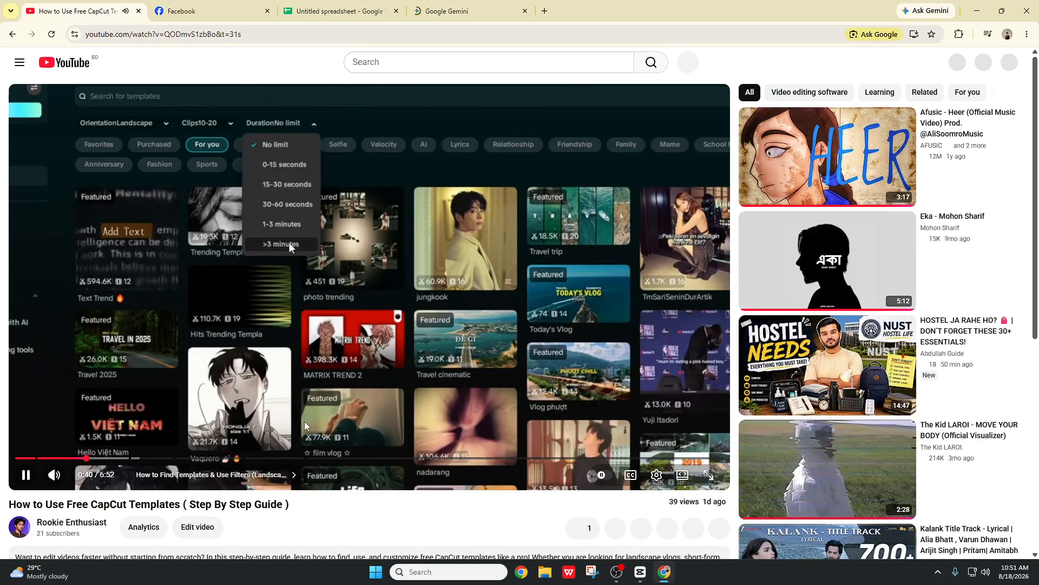
key("space")
scroll(271, 483, "down", 3)
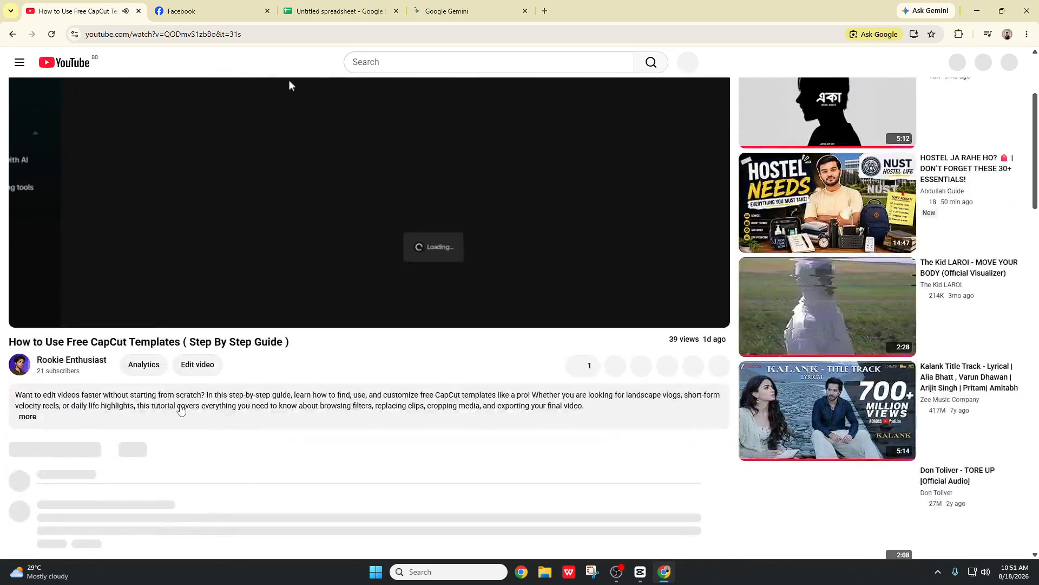
left_click(27, 416)
scroll(20, 309, "down", 2)
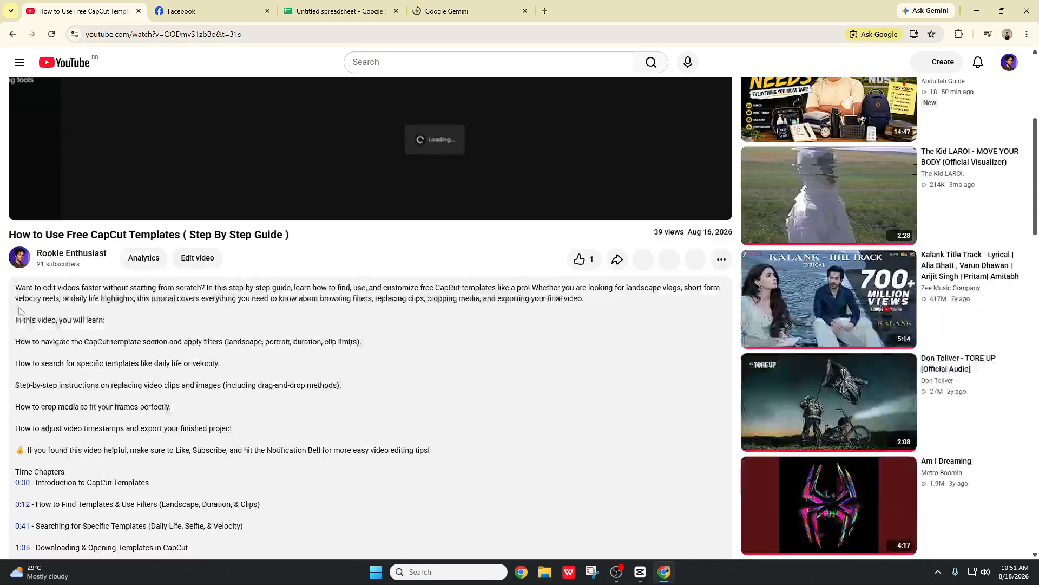
- Copy the entire YouTube video description, including time chapters and hashtags, and paste it as the Facebook post's text
left_click_drag(16, 286, 156, 361)
key("ctrl+c")
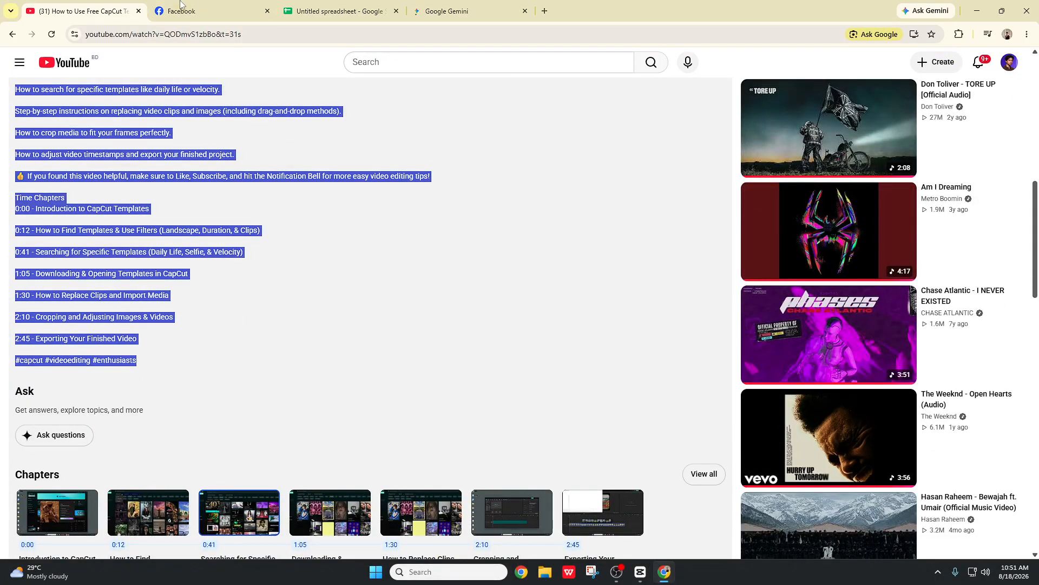
left_click(180, 10)
key("ctrl+v")
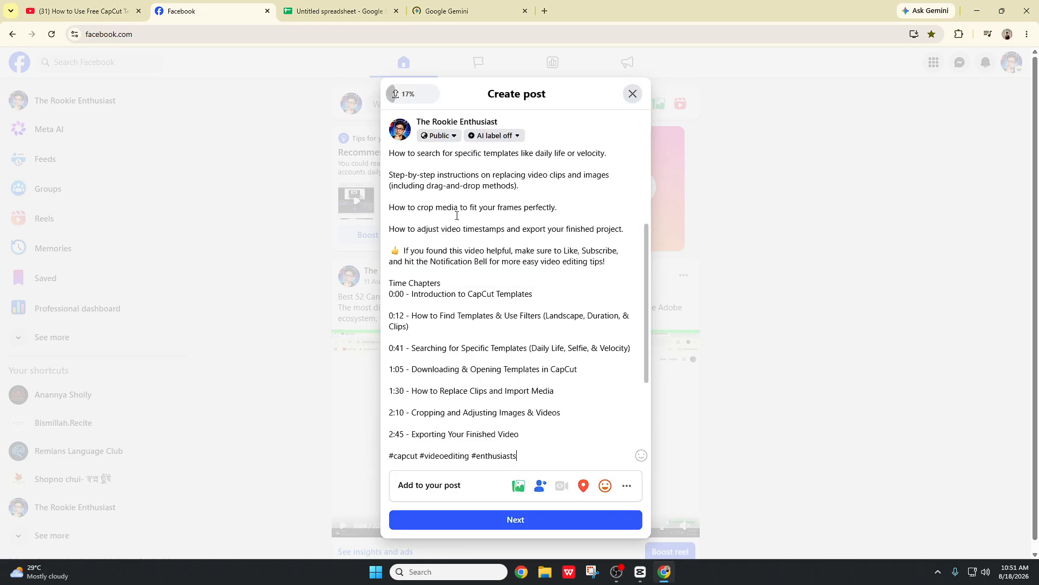
- Apply suggested hashtags at the end of the post, including #enthusiastsvolleyballphnompenh and #videoediting, and review the post's text
left_click(523, 295)
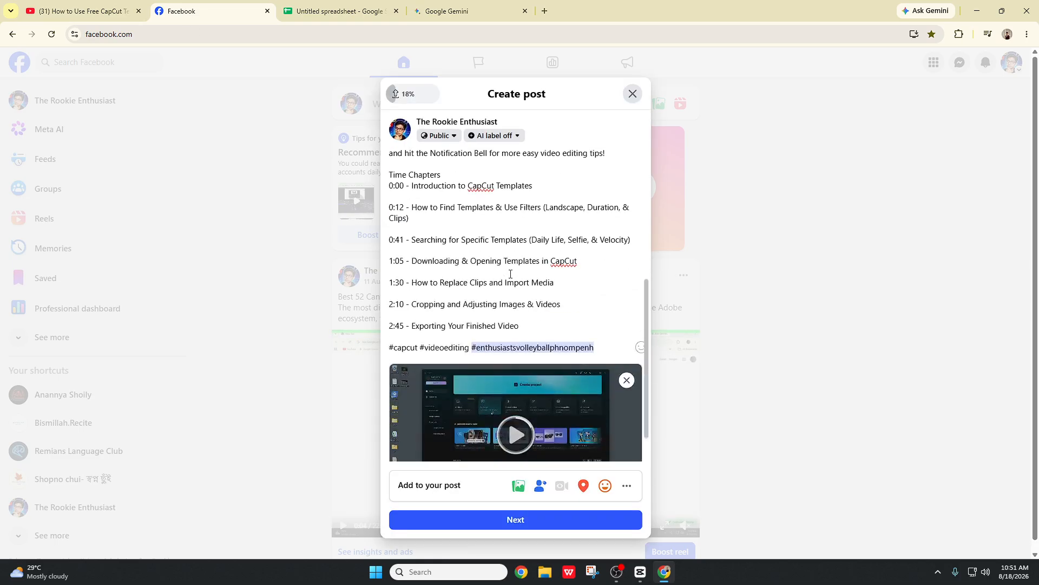
left_click(488, 302)
left_click(451, 347)
left_click(502, 379)
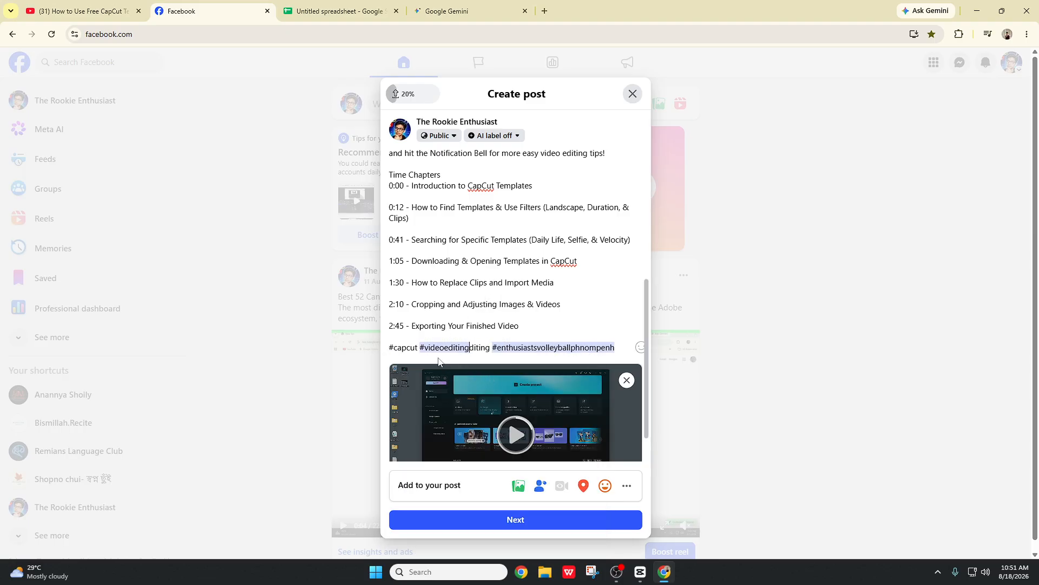
left_click(407, 347)
left_click(446, 372)
scroll(460, 172, "up", 5)
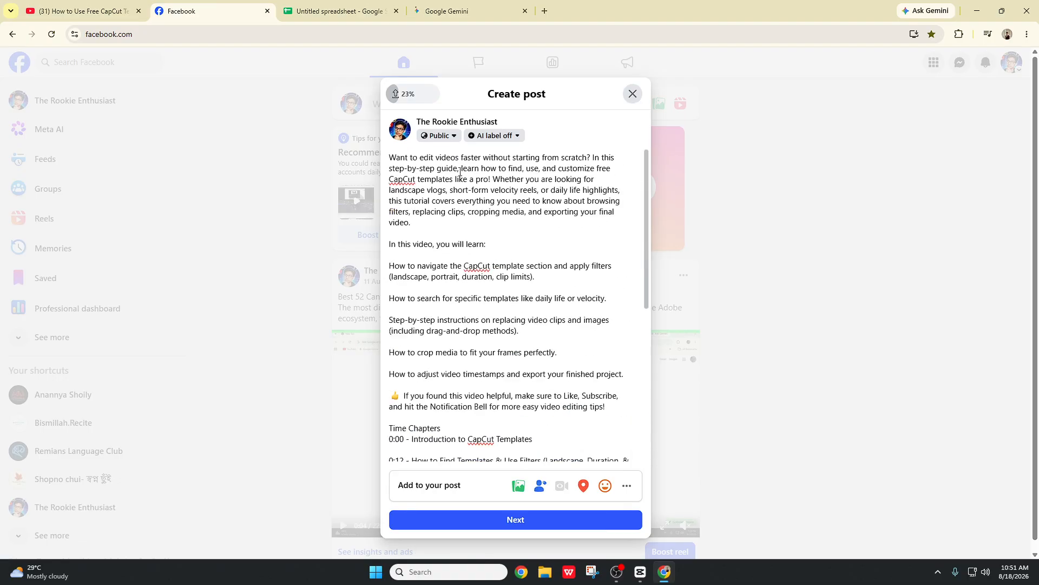
- Check the open Gemini page, switch to the CapCut storyboard window, and copy the full story prompt from its chat
left_click(447, 10)
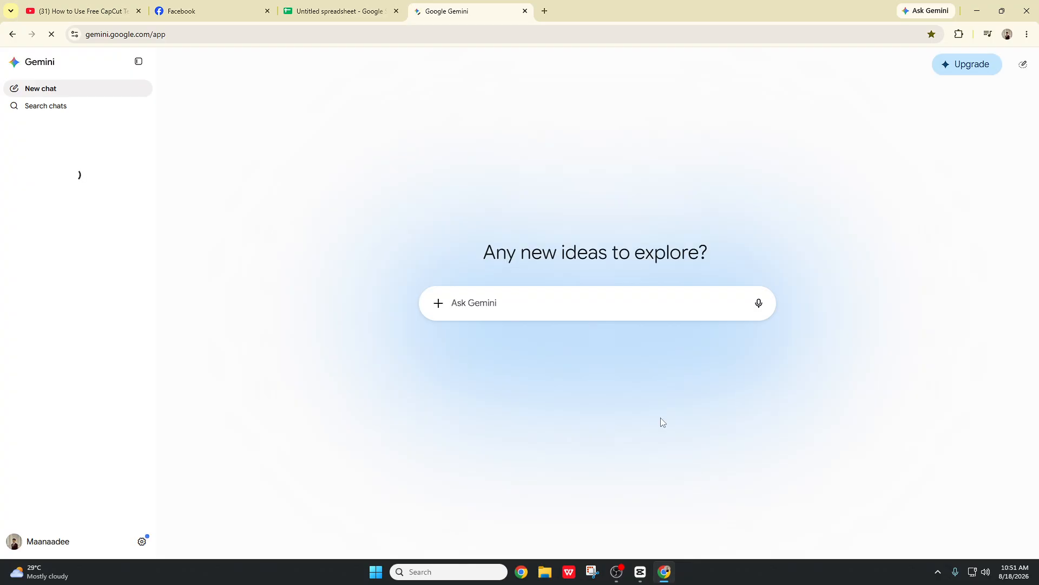
left_click(642, 575)
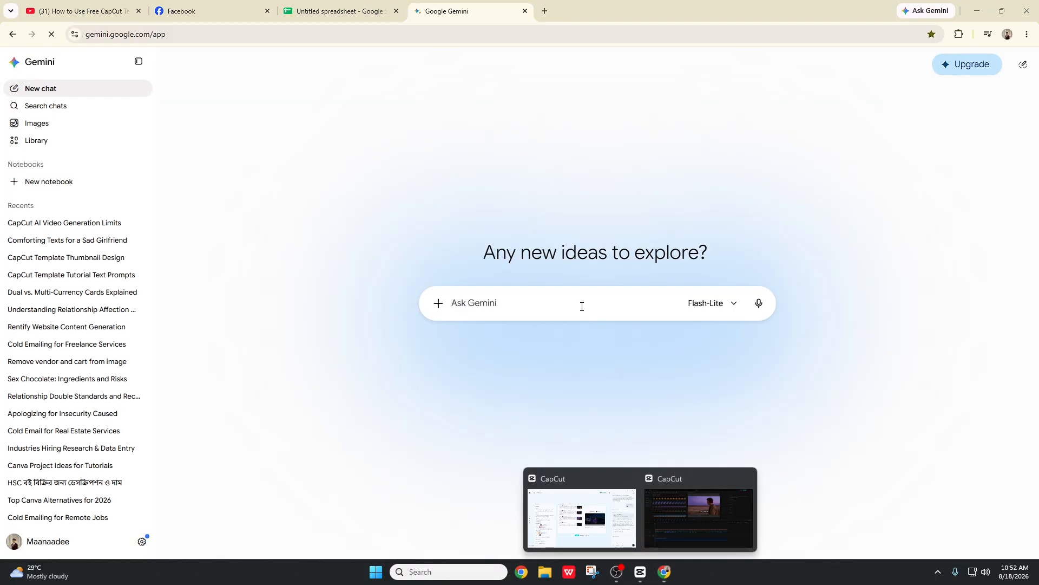
left_click(553, 302)
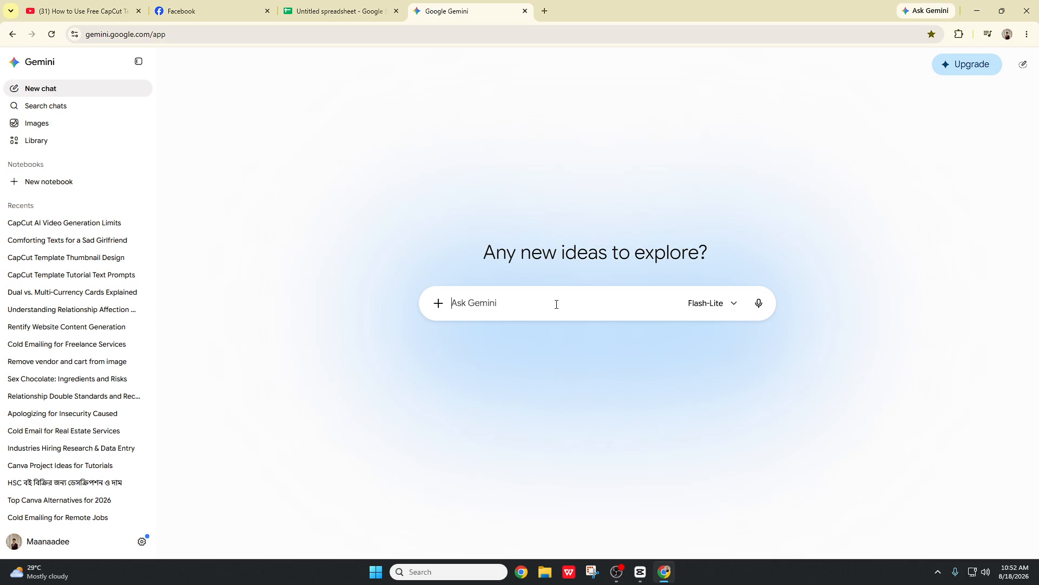
mouse_move(640, 572)
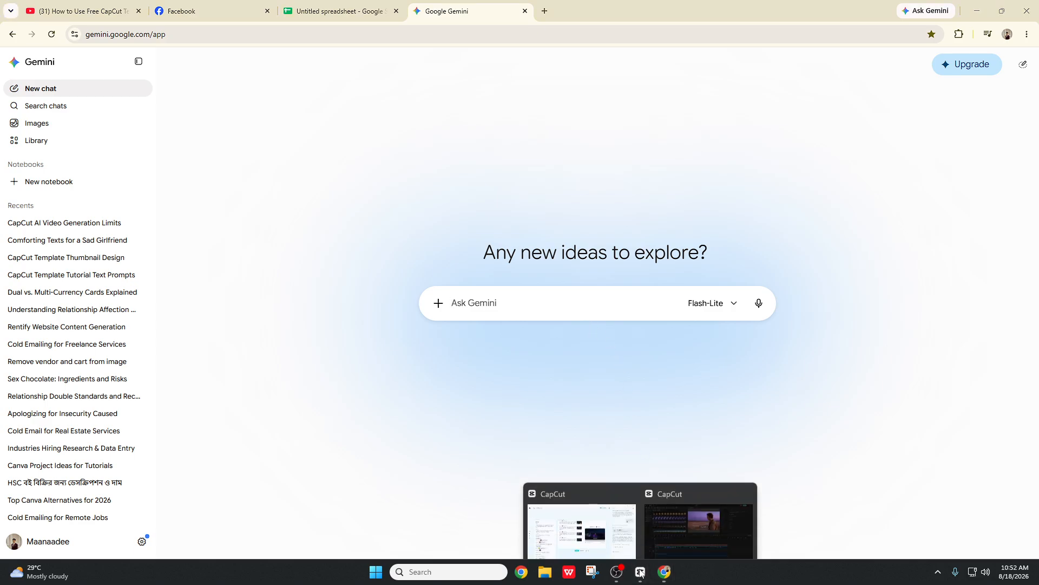
left_click(616, 536)
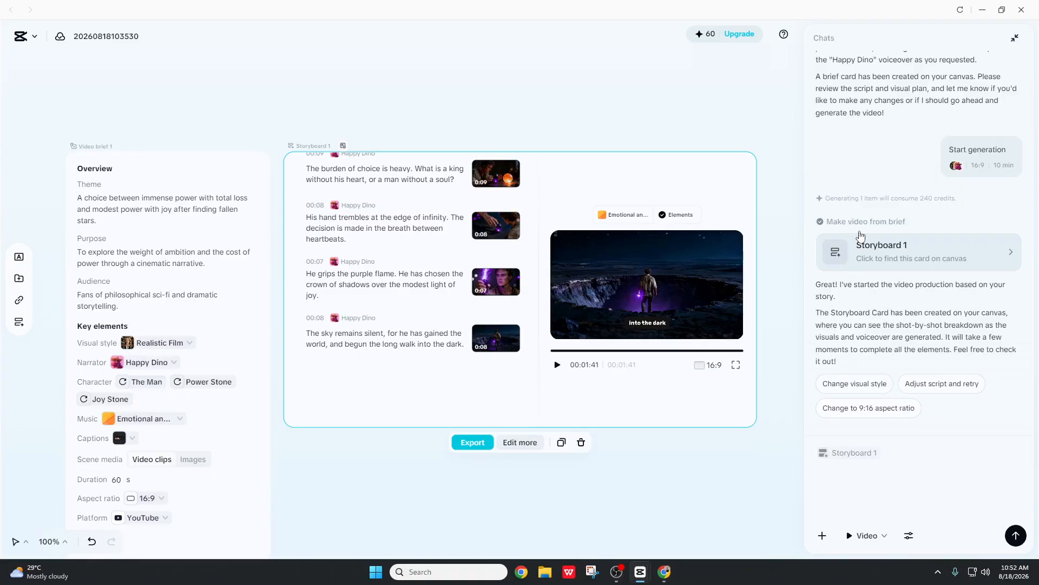
scroll(873, 138, "up", 1)
scroll(873, 138, "up", 4)
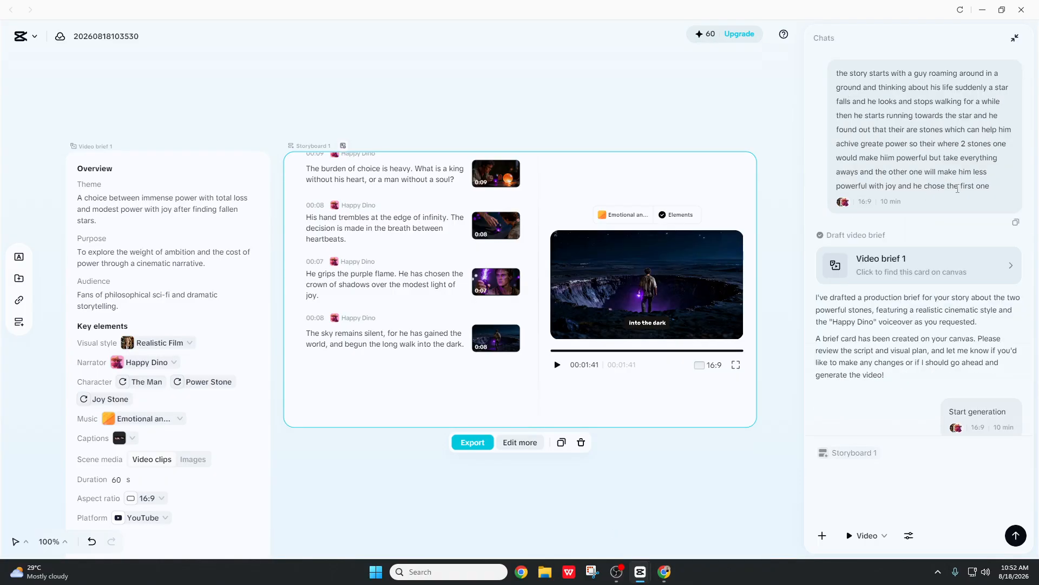
left_click_drag(998, 188, 868, 86)
right_click(867, 86)
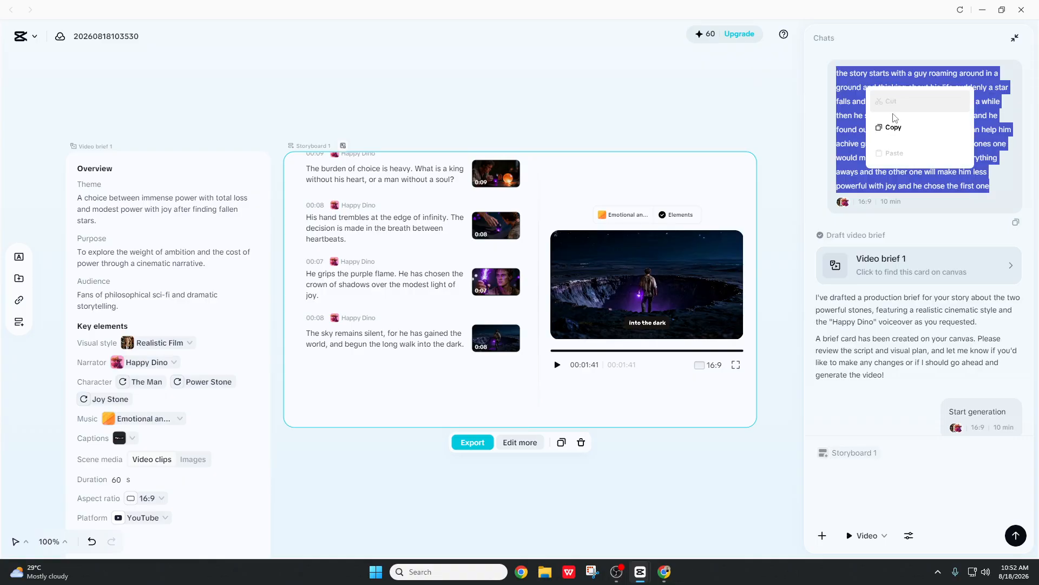
left_click(893, 127)
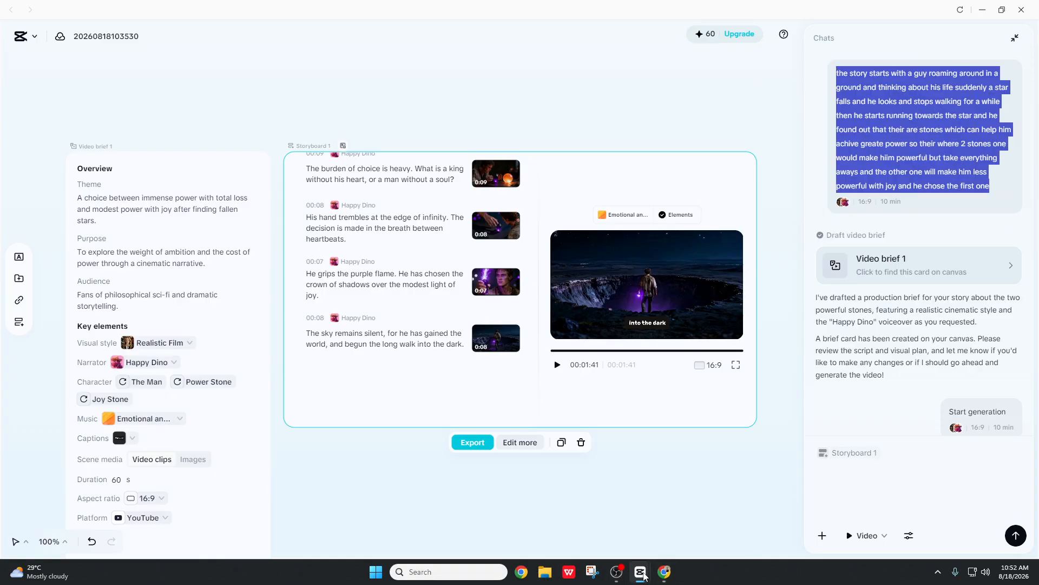
- Paste the story into a Gemini prompt and add below it "make a movie script of 10 minutes and make it very detailed and super power like"
left_click(664, 572)
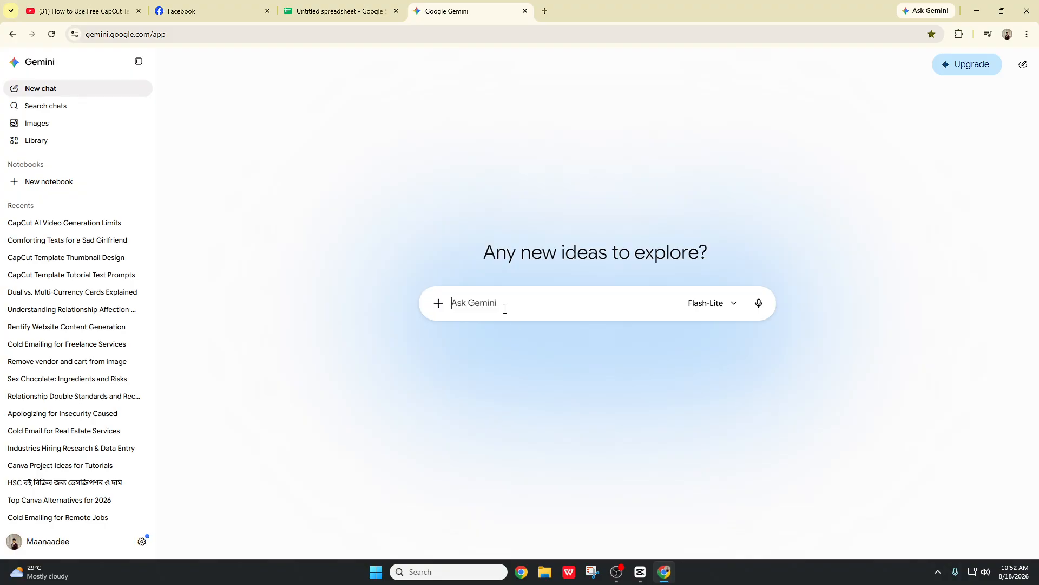
key("ctrl+v")
key("shift+Return")
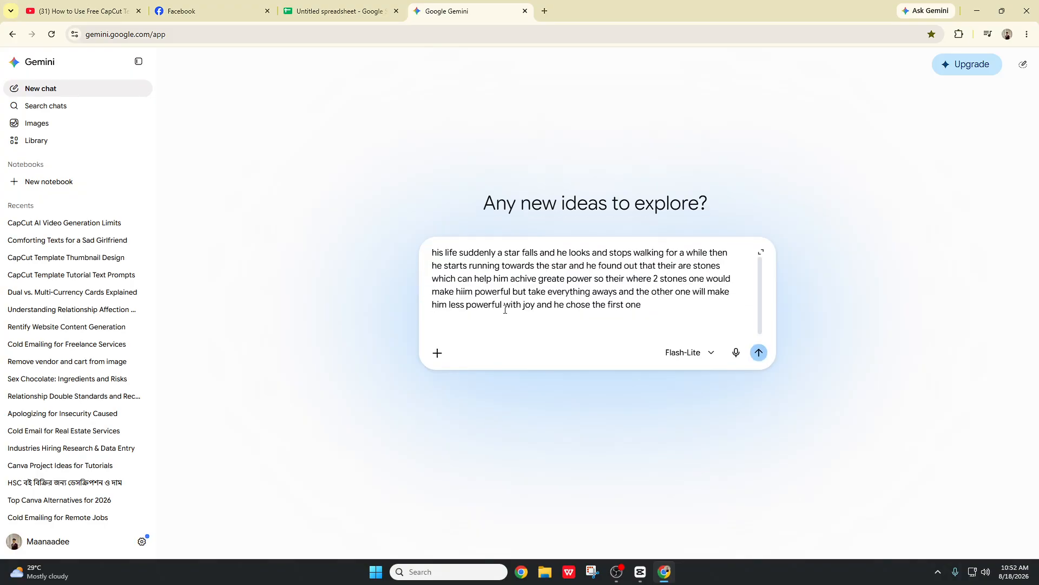
key("shift+Return")
type("make a ")
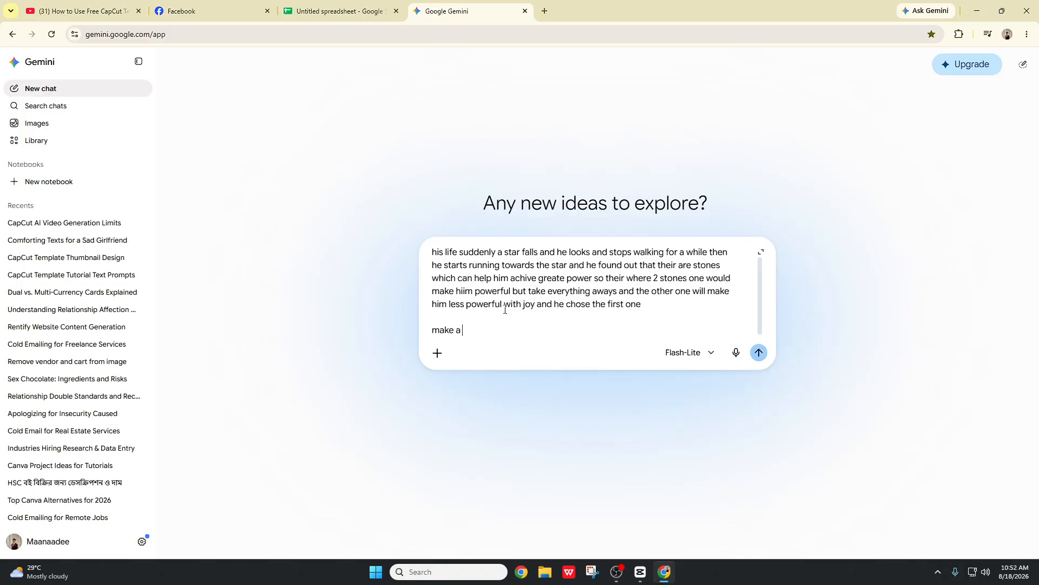
type("movie")
type(" st")
type("ript of ")
type("10 minu")
type("tes")
type(" and")
type(" make it very ")
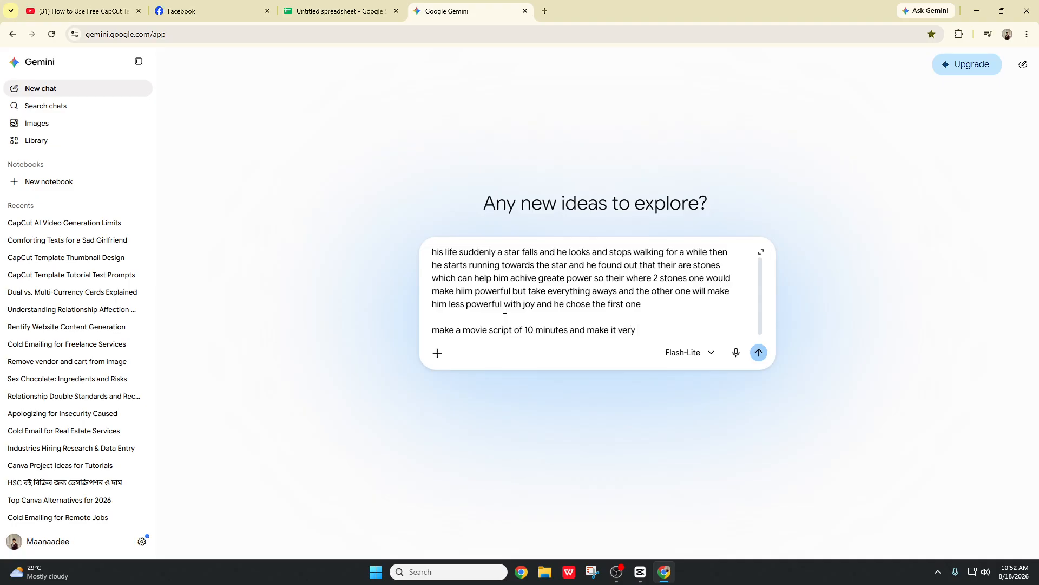
type("detailed and super power like ")
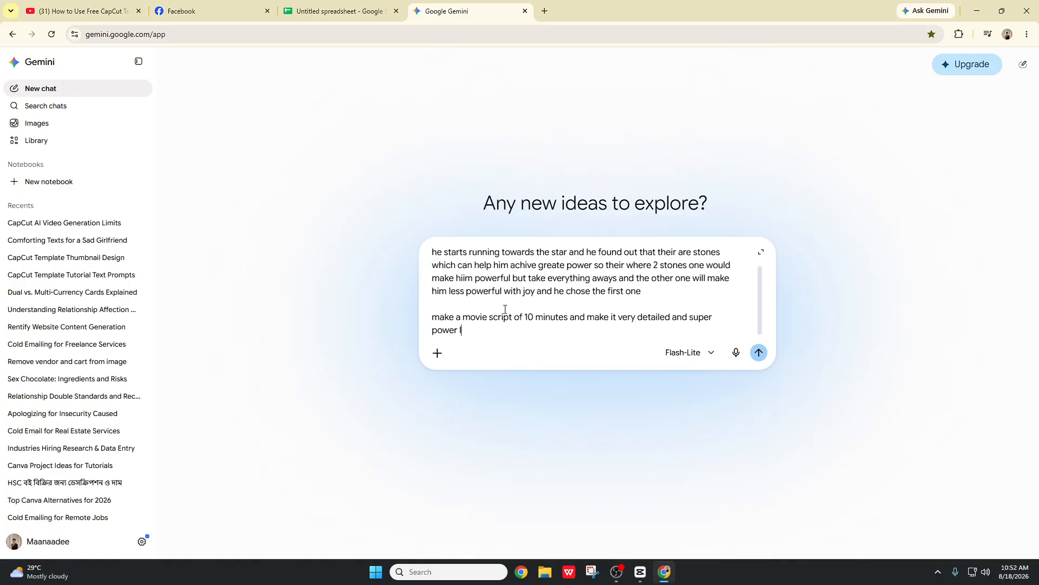
- Extend the prompt to ask for more story, with the guy fighting, experiencing emotion, being defeated and winning by the ending
type("and add more into the story and ")
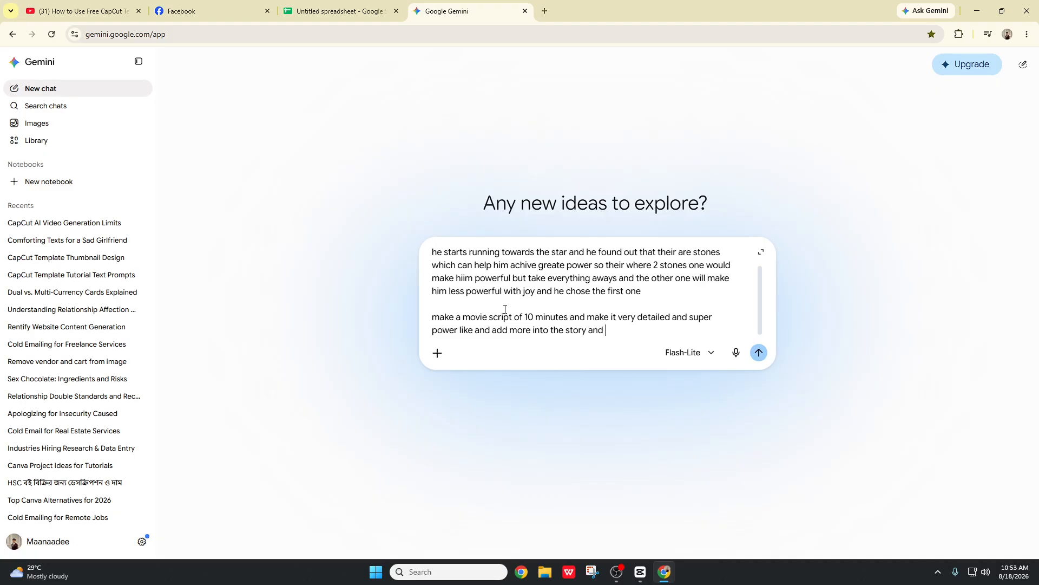
type("the ending")
key("BackSpace")
key("BackSpace")
key("BackSpace")
key("BackSpace")
key("BackSpace")
key("BackSpace")
key("BackSpace")
key("BackSpace")
key("BackSpace")
key("BackSpace")
key("BackSpace")
type("by reaching the ending the guy will")
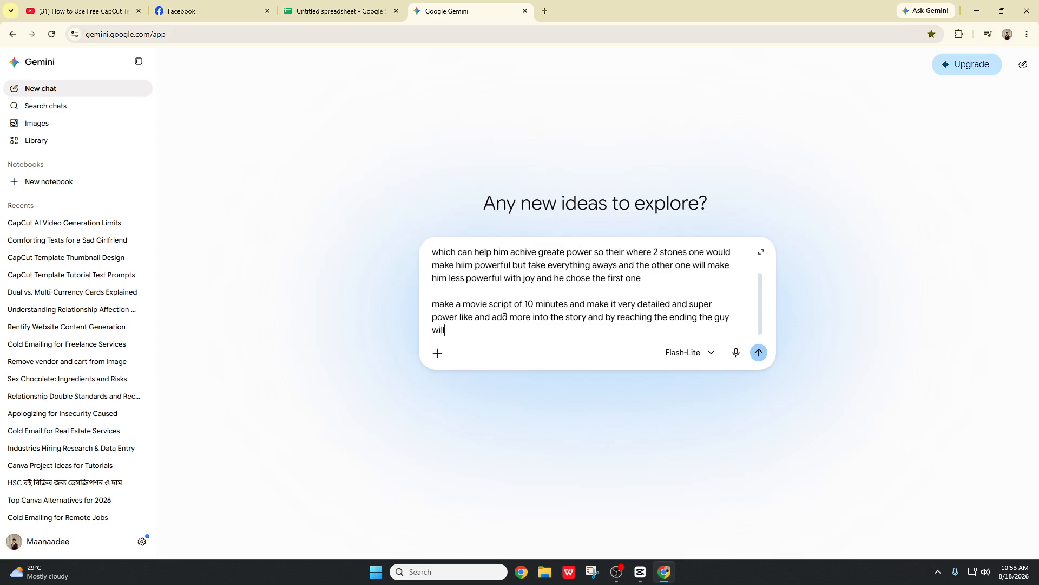
type(" fight will experianexe emotion")
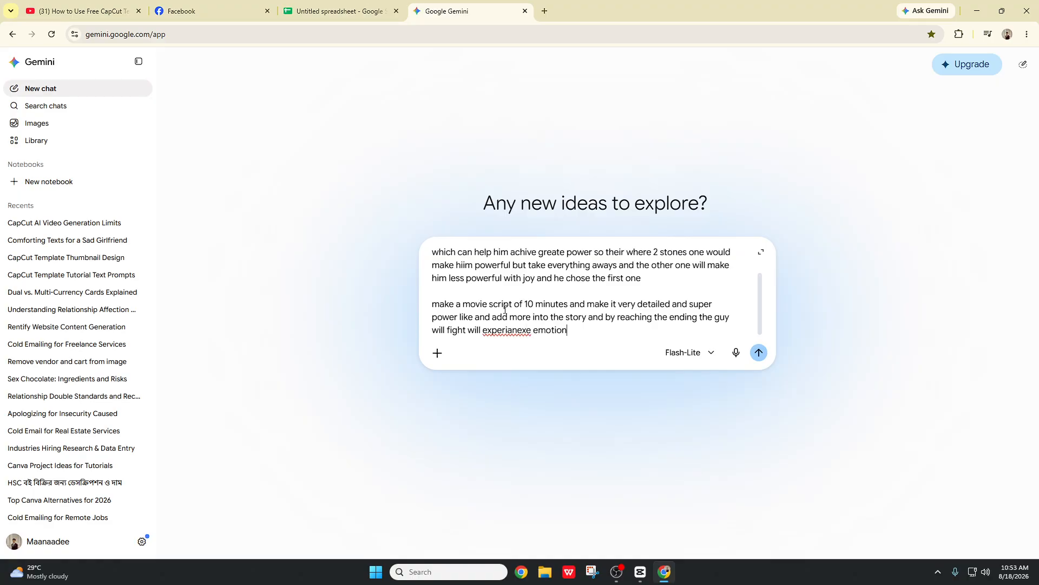
type(" and will be defeated and will w")
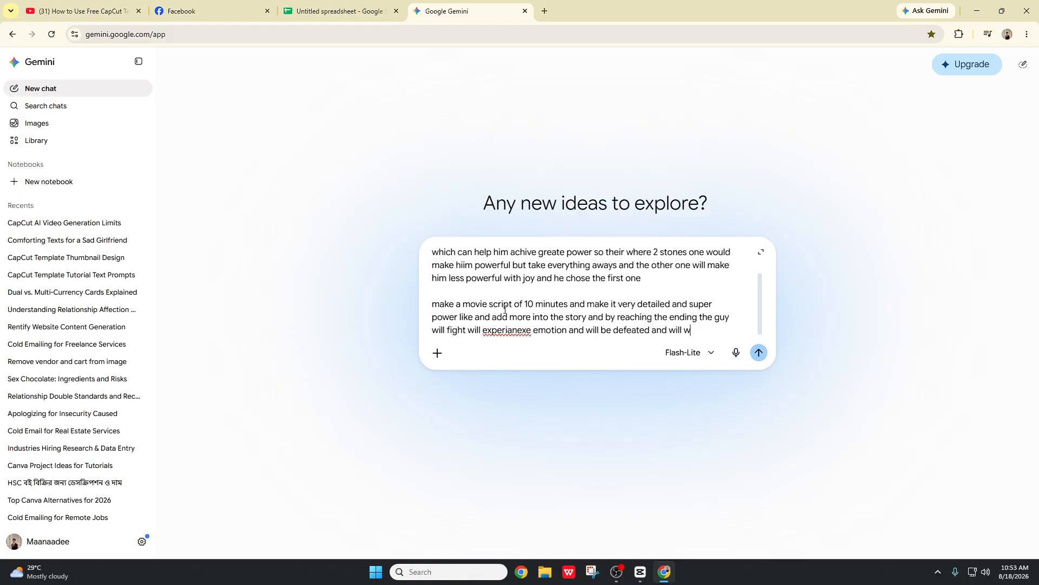
type("in and his")
- Describe his super power in the prompt: he can turn his arm into a metal arm and fly if he gets too powerful
type(" super po")
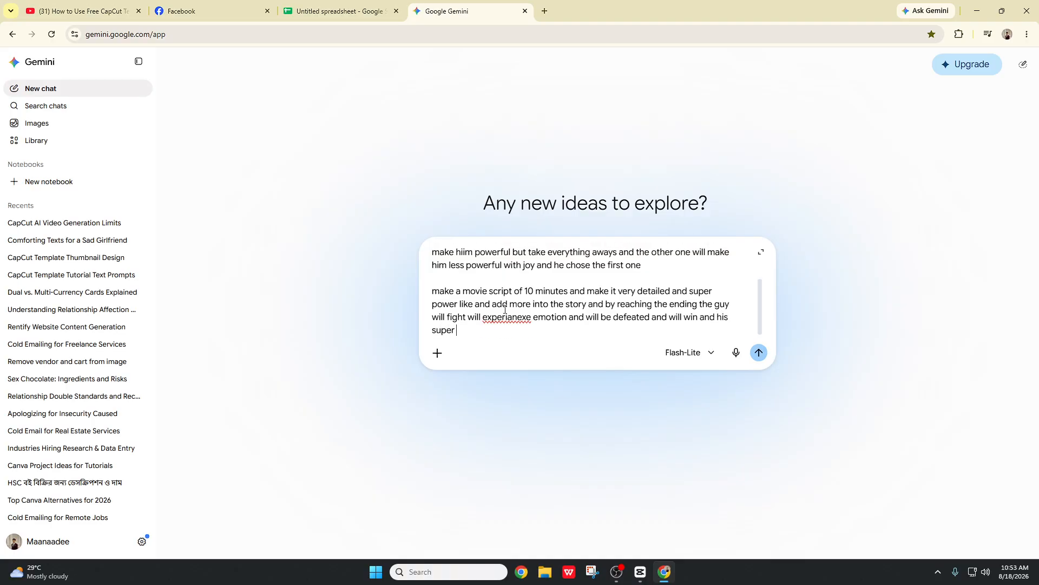
type("wer will be athat he can turn his ")
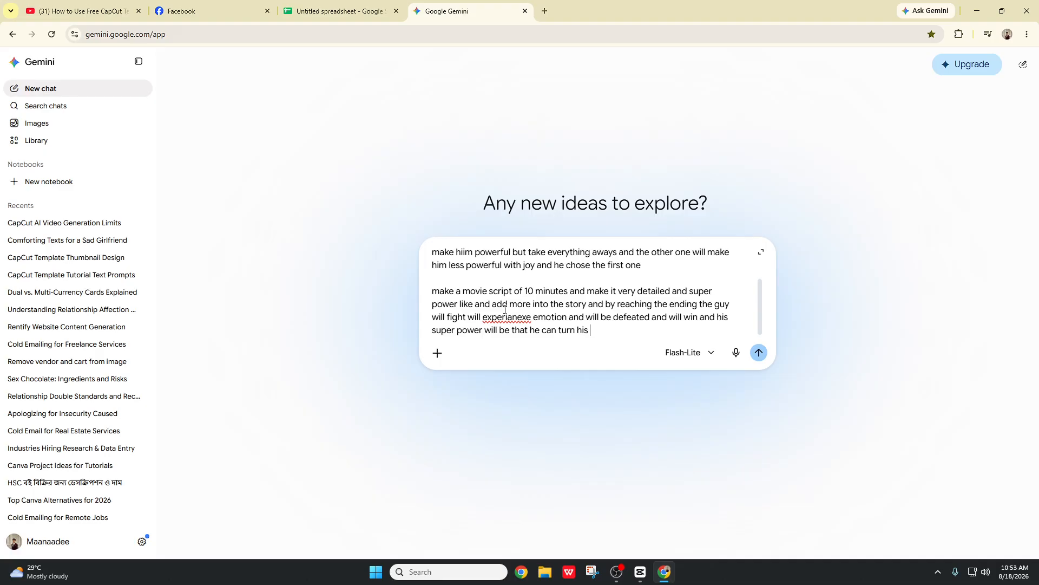
type("arm intao a metal arm and if he gets a")
key("BackSpace")
type("top")
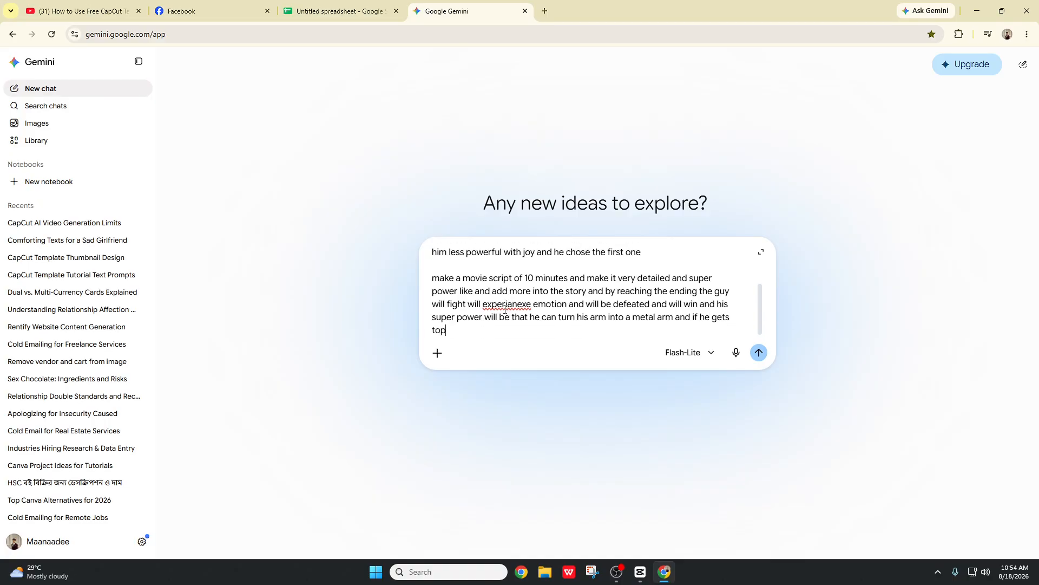
key("BackSpace")
type("o powerful he can fly now i want to ma")
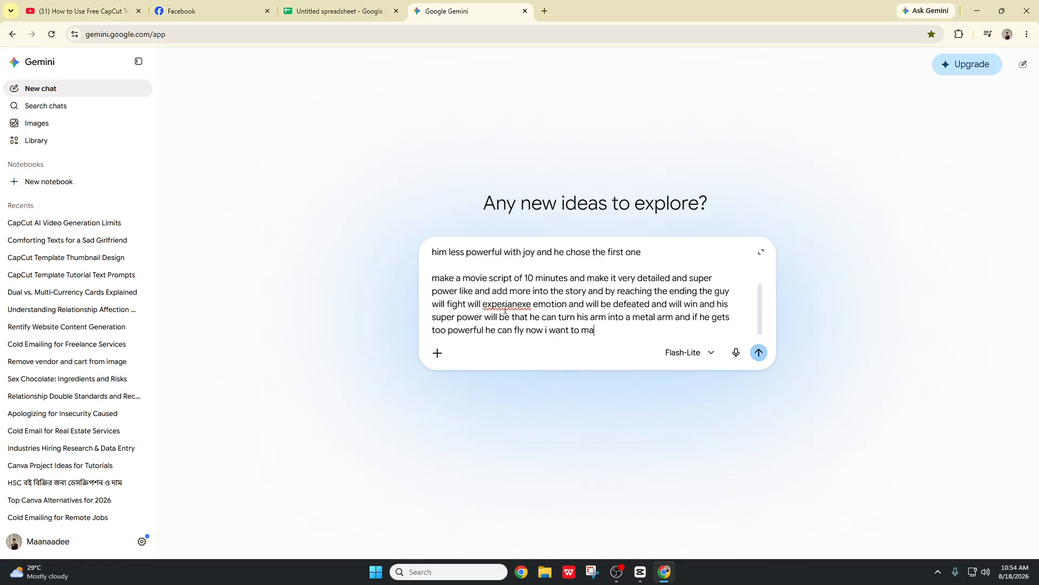
- State in the prompt that a 2 hour movie is wanted but it is being generated with a free ai
type("ke a 2 houtr movie but as im generating th")
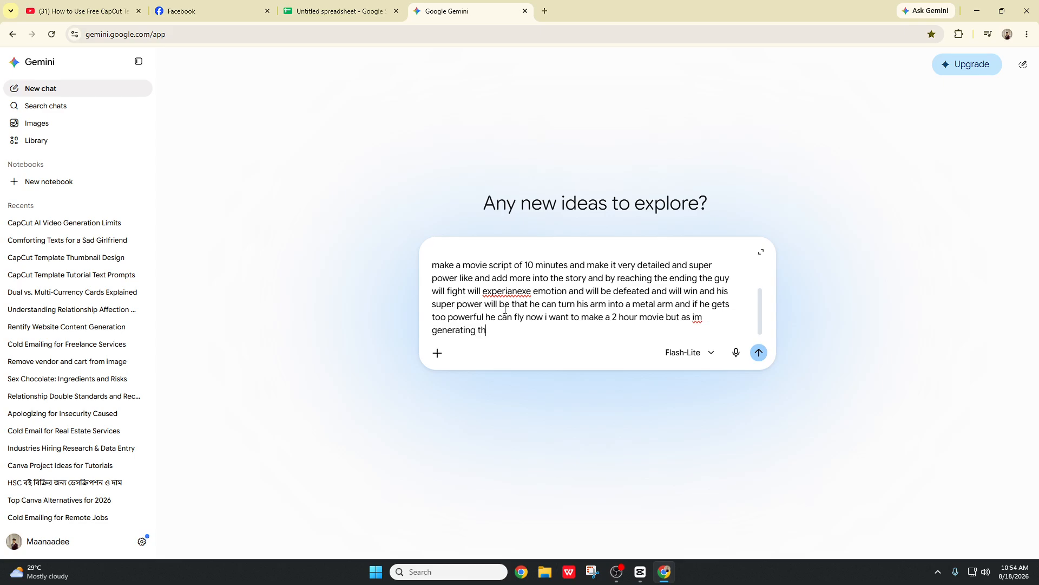
type("is witha")
key("BackSpace")
key("BackSpace")
type("a free ai it can onoly")
key("BackSpace")
key("BackSpace")
key("BackSpace")
type("ly w")
key("BackSpace")
type("g this with a free ai it can only give me ")
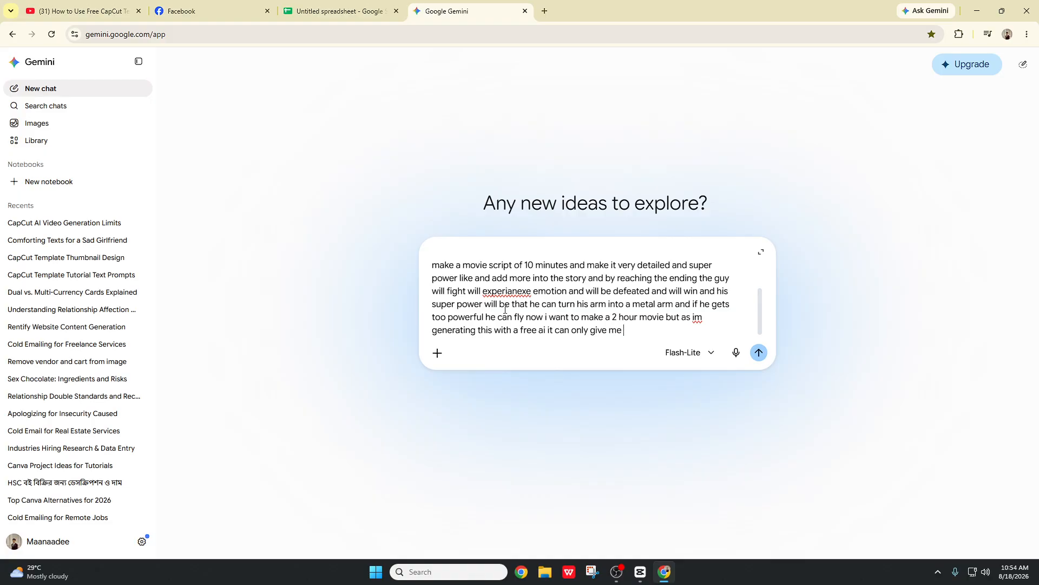
- Add that only 10 minutes scenes are possible, request 10 minutes each, and send the prompt
type("10 minutes scene so give 10 minute")
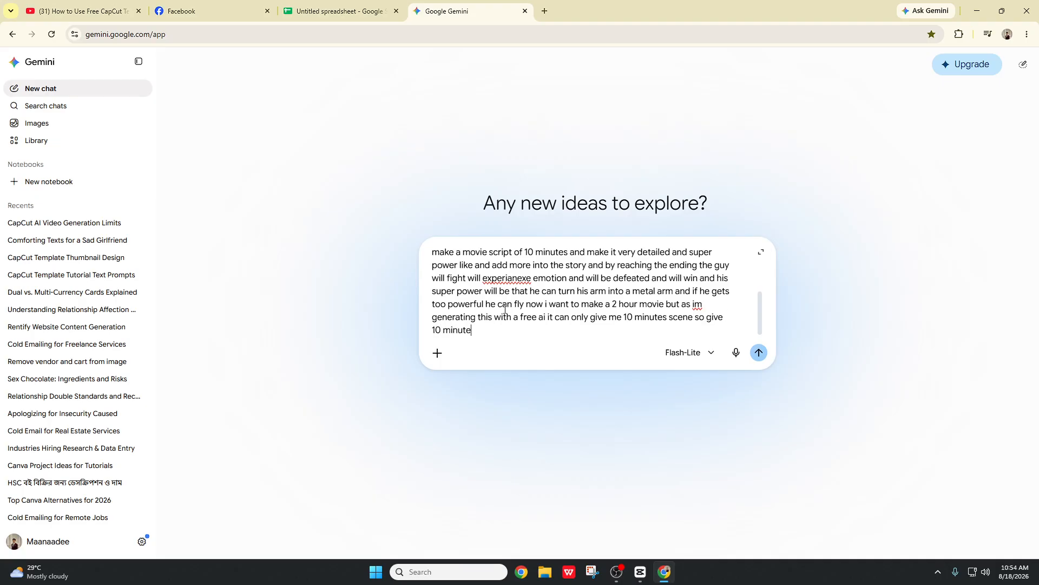
type("s eacxh")
key("BackSpace")
key("BackSpace")
key("BackSpace")
type("h")
key("Return")
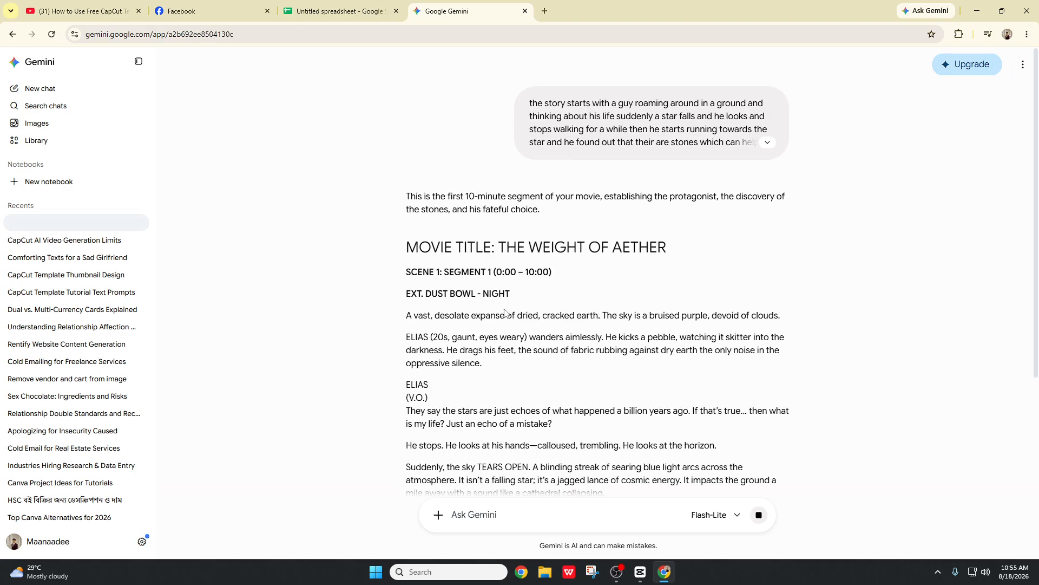
- Read through the generated movie script from its title to its end
scroll(503, 311, "down", 2)
scroll(490, 227, "down", 1)
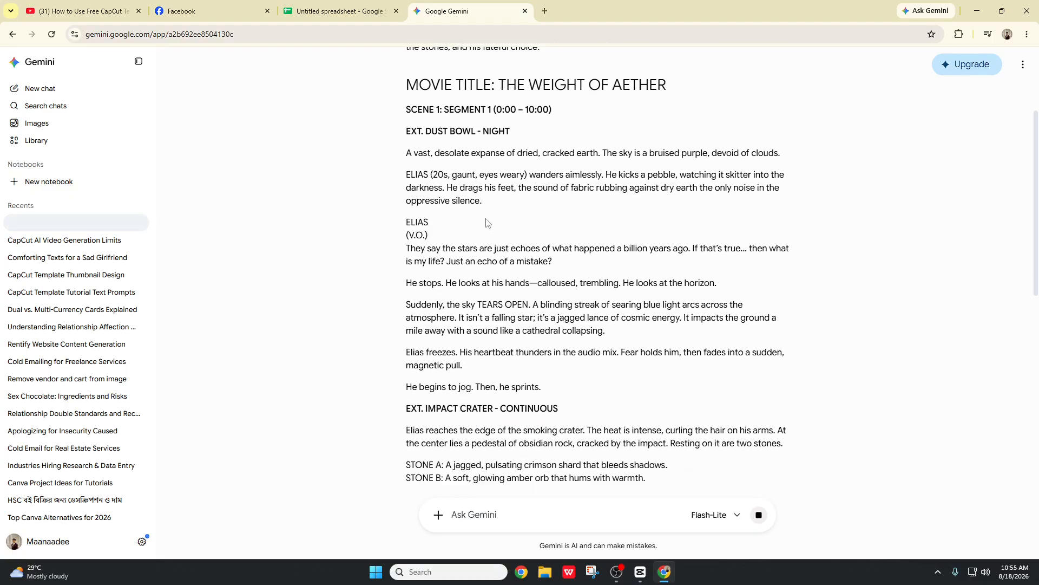
scroll(440, 189, "down", 2)
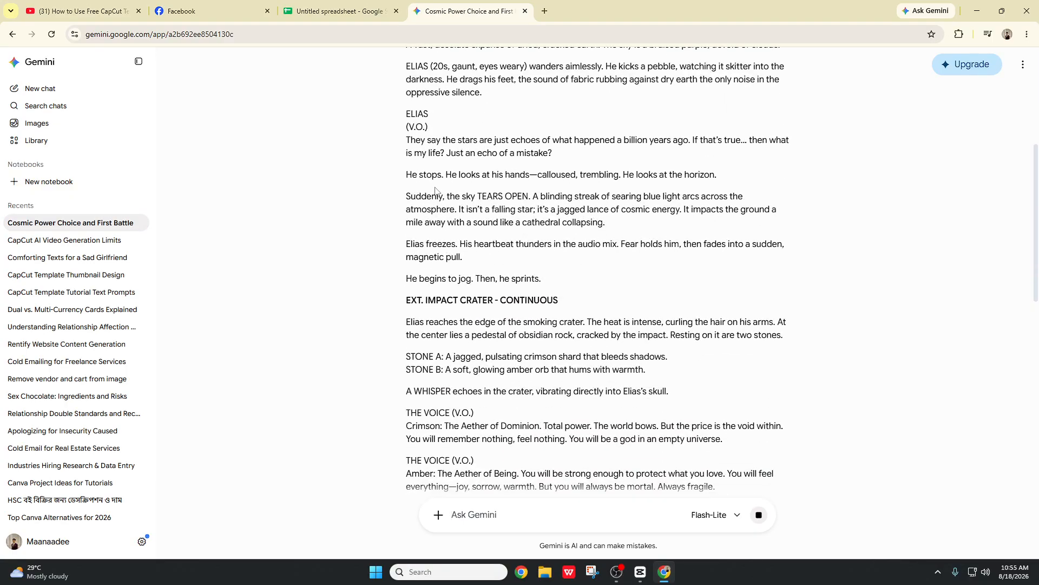
scroll(428, 185, "down", 1)
scroll(429, 185, "down", 10)
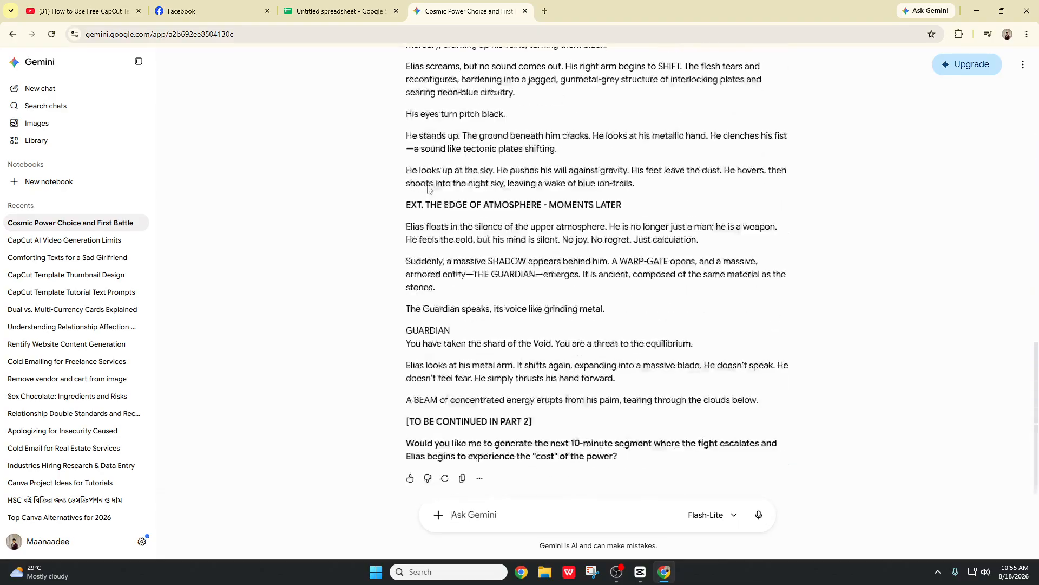
scroll(713, 271, "up", 1)
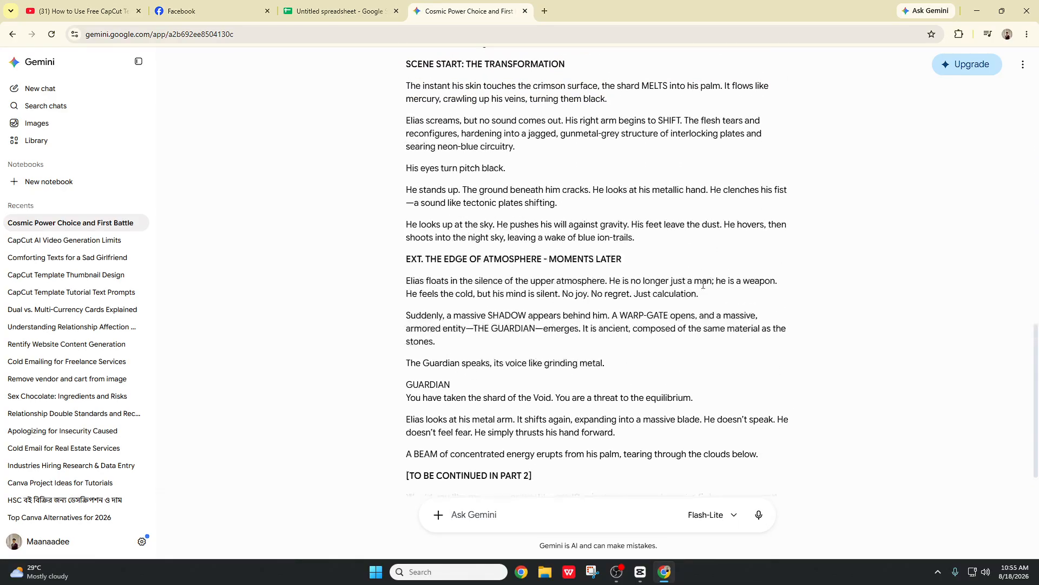
scroll(720, 310, "down", 1)
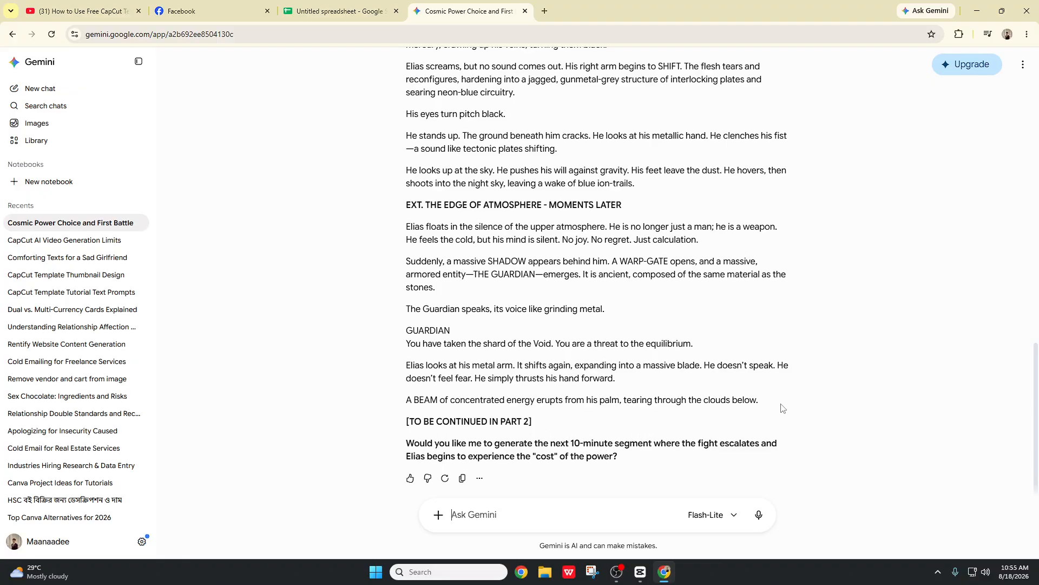
- Highlight the generated script from the Dust Bowl scene to the energy beam line, and check the export progress in the CapCut editor
left_click_drag(772, 400, 621, 361)
left_click_drag(463, 244, 407, 147)
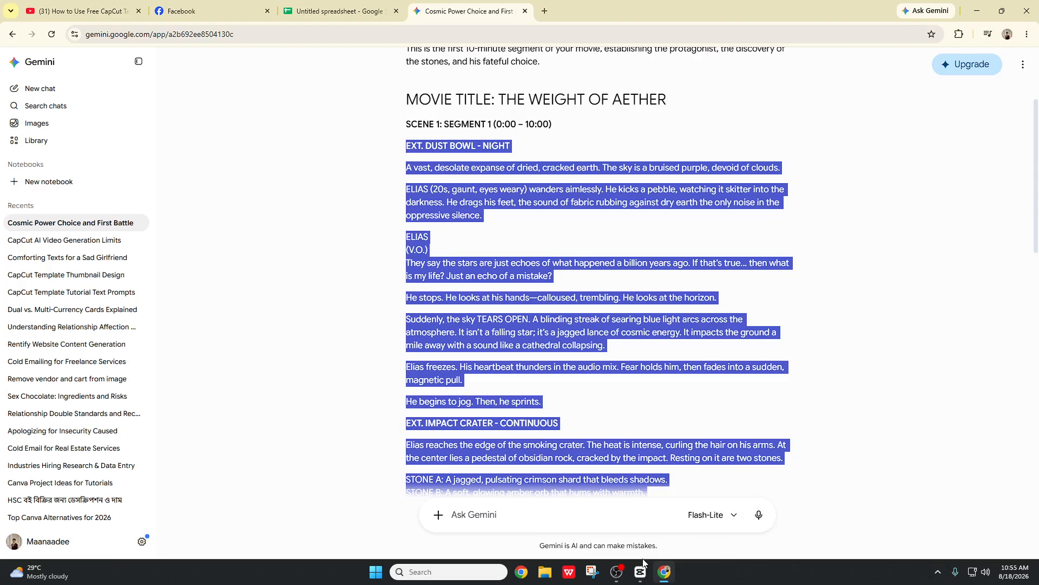
left_click(641, 571)
left_click(684, 542)
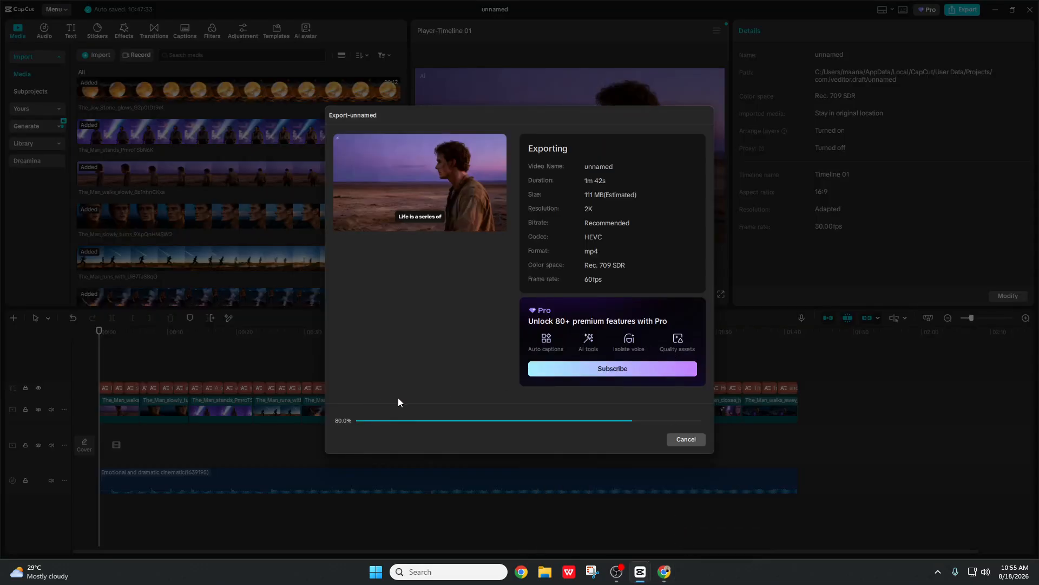
- Switch to the CapCut storyboard project and open the export settings for Storyboard 1
left_click(662, 575)
left_click(640, 572)
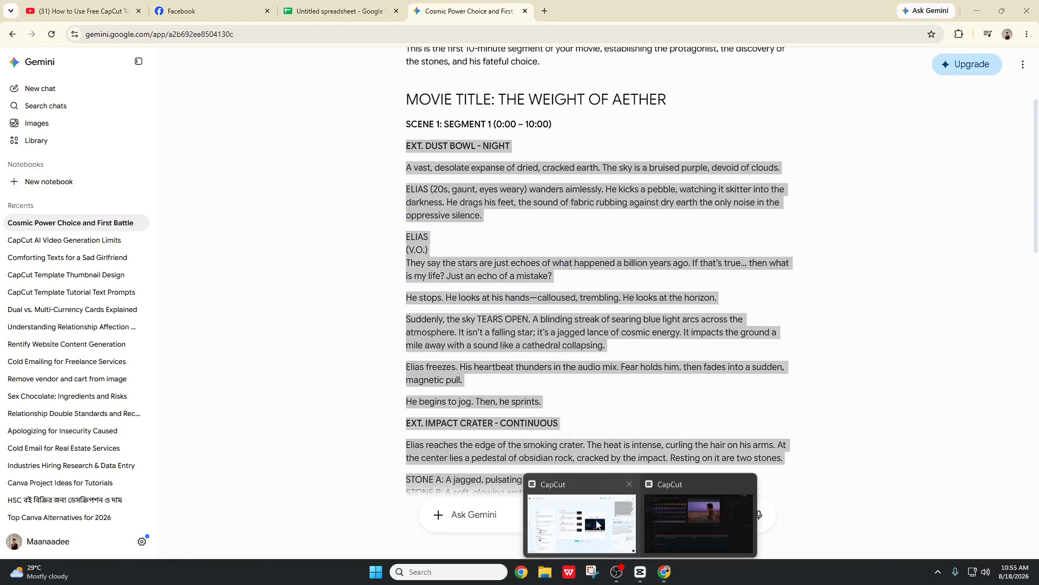
left_click(583, 517)
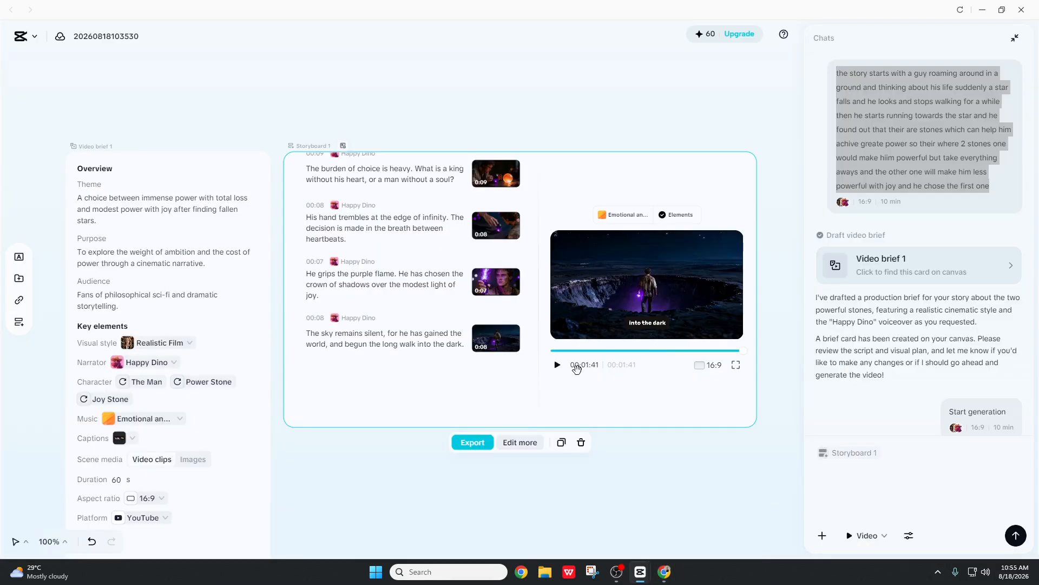
scroll(558, 401, "down", 3)
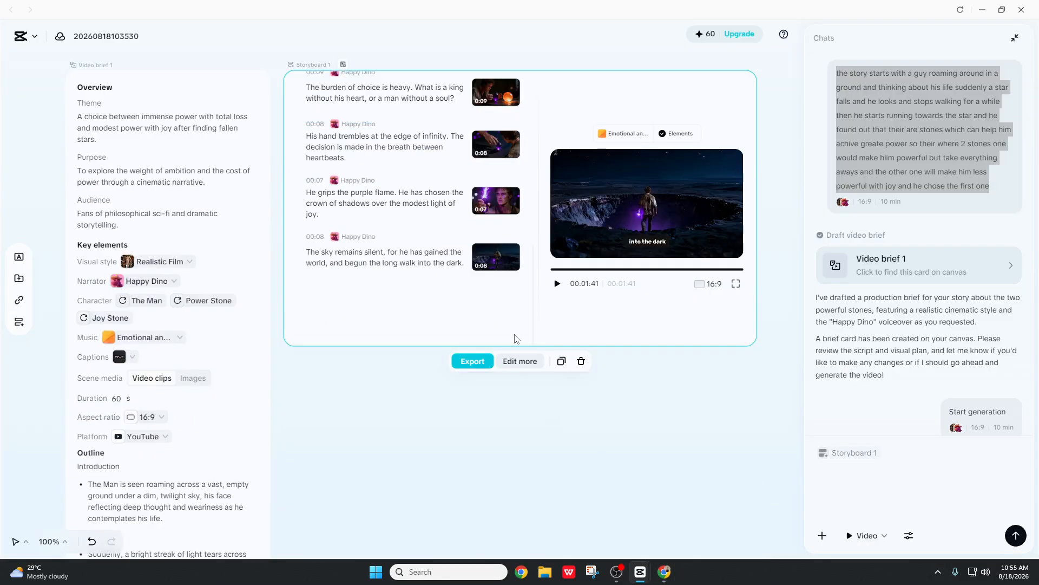
scroll(515, 337, "up", 1)
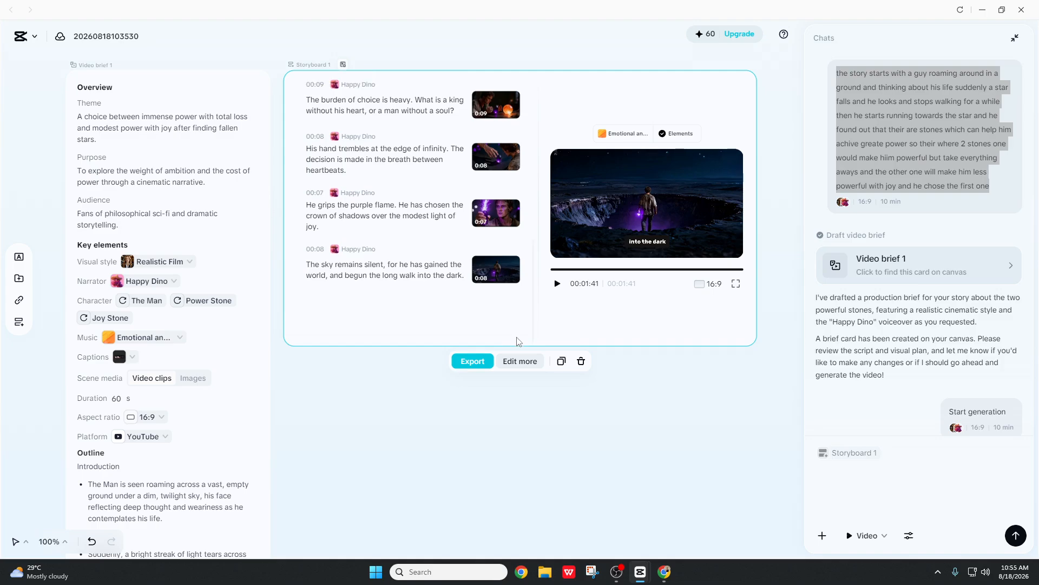
left_click(473, 361)
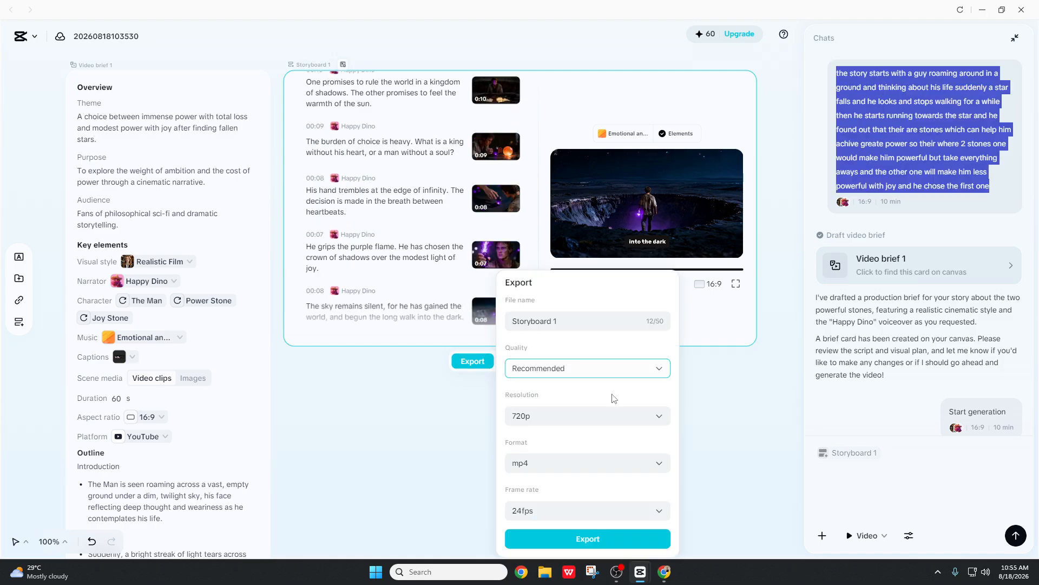
- Set the storyboard's export resolution to 4k and its frame rate to 60fps
left_click(660, 416)
scroll(563, 499, "down", 1)
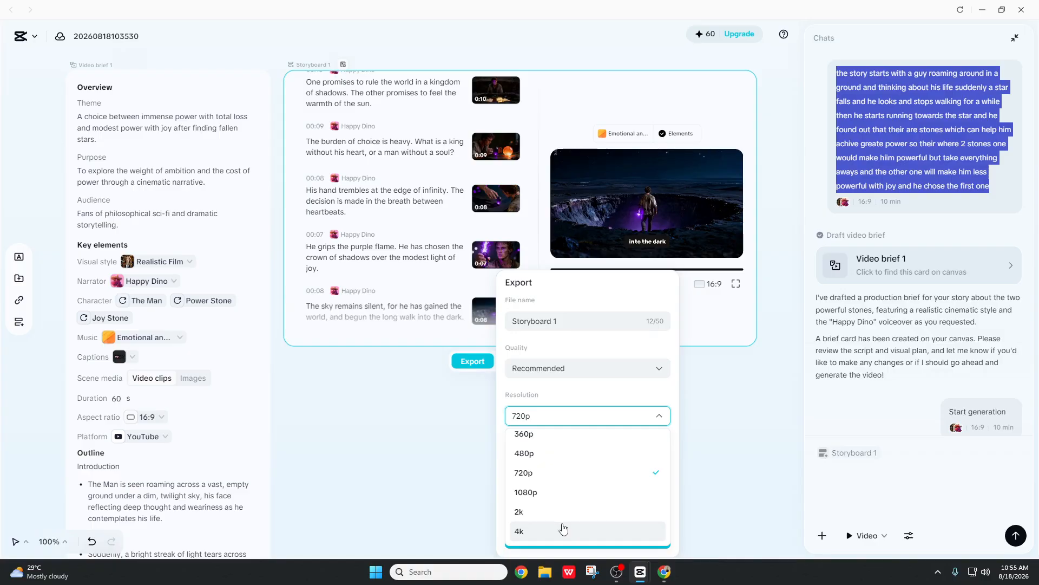
left_click(563, 529)
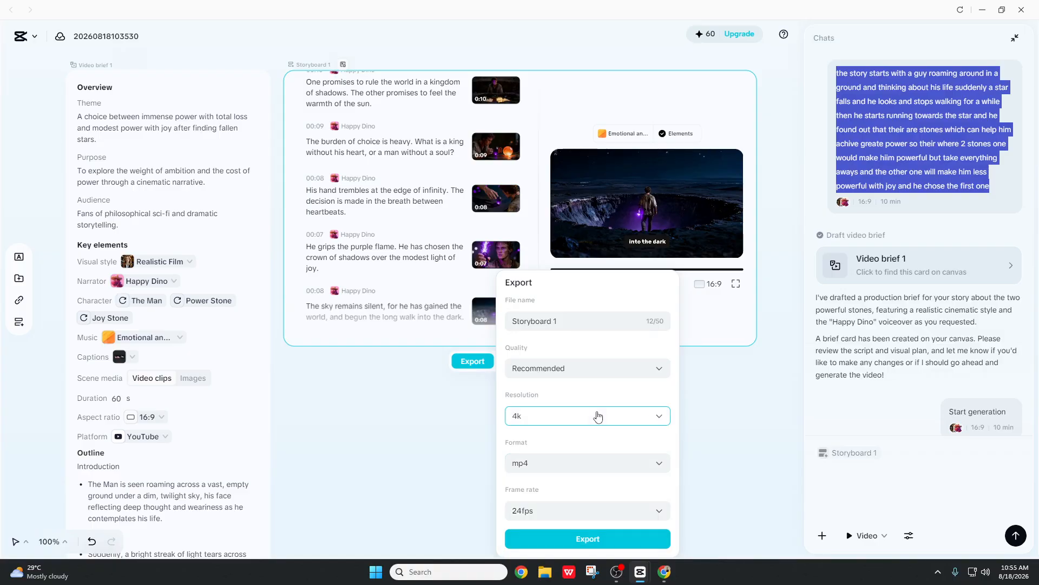
left_click(645, 511)
left_click(555, 490)
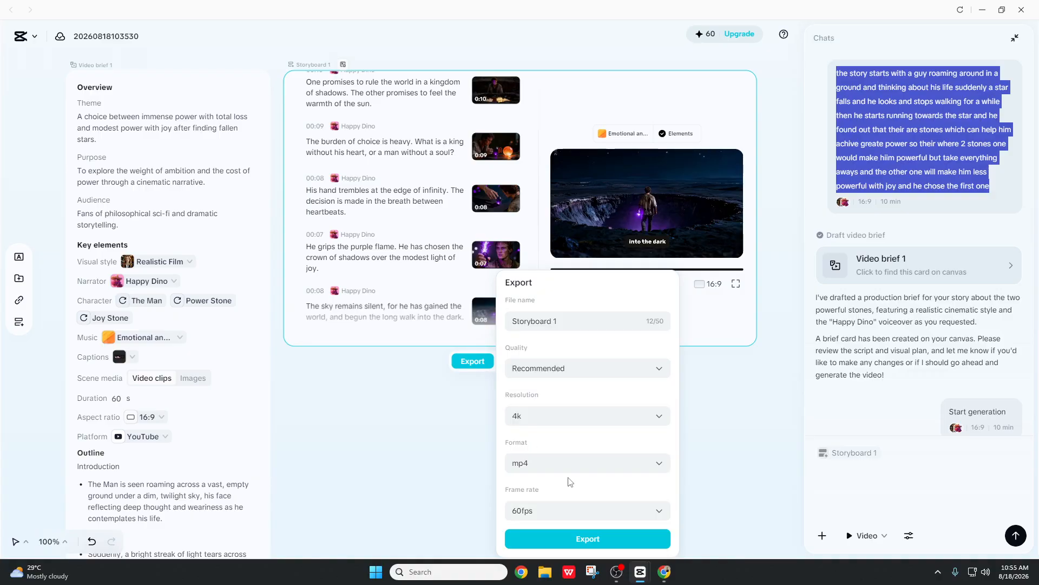
- Set the export quality to High and start exporting Storyboard 1 as mp4
left_click(655, 323)
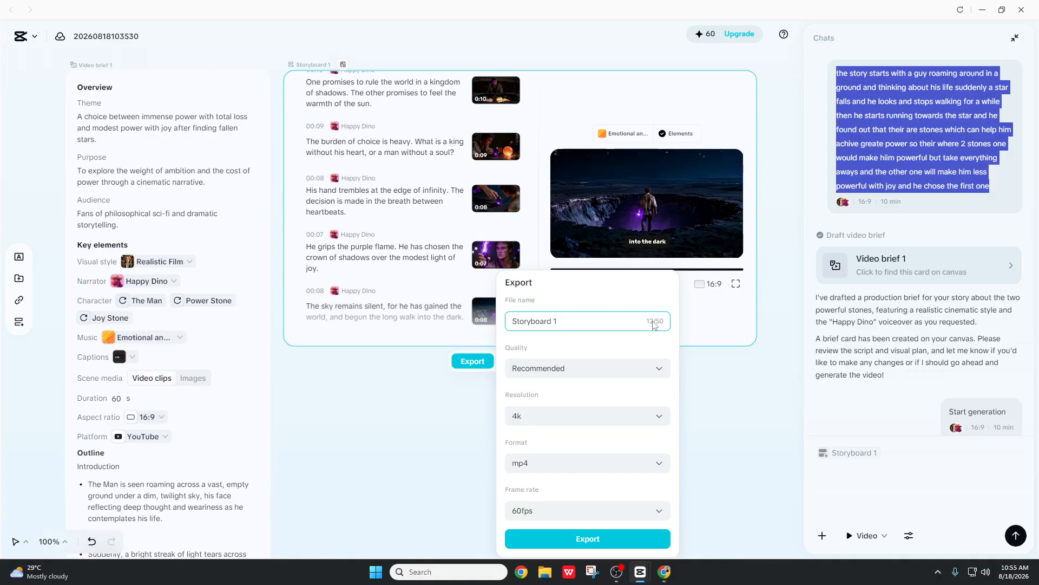
left_click(587, 370)
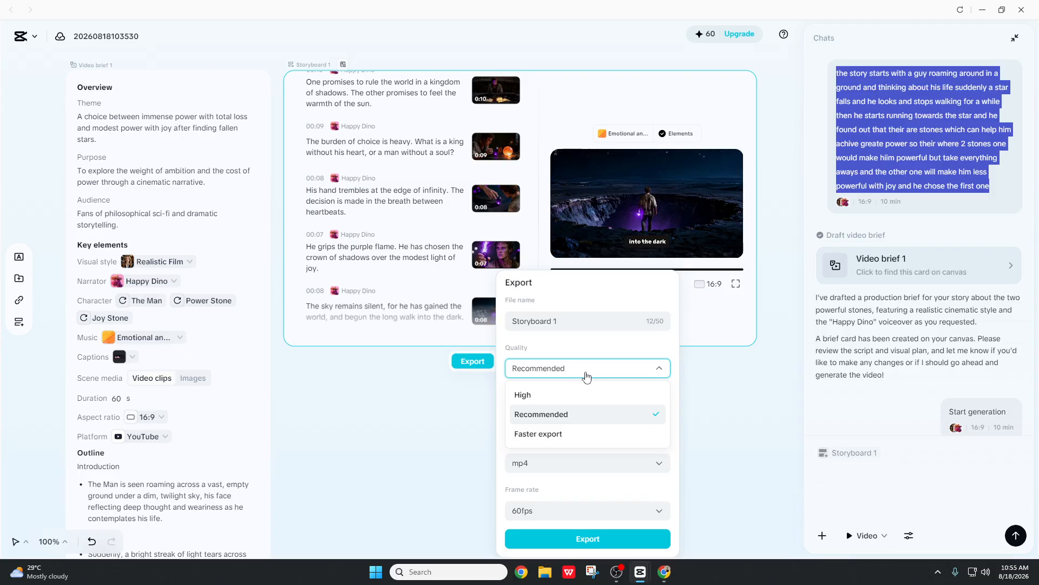
left_click(567, 400)
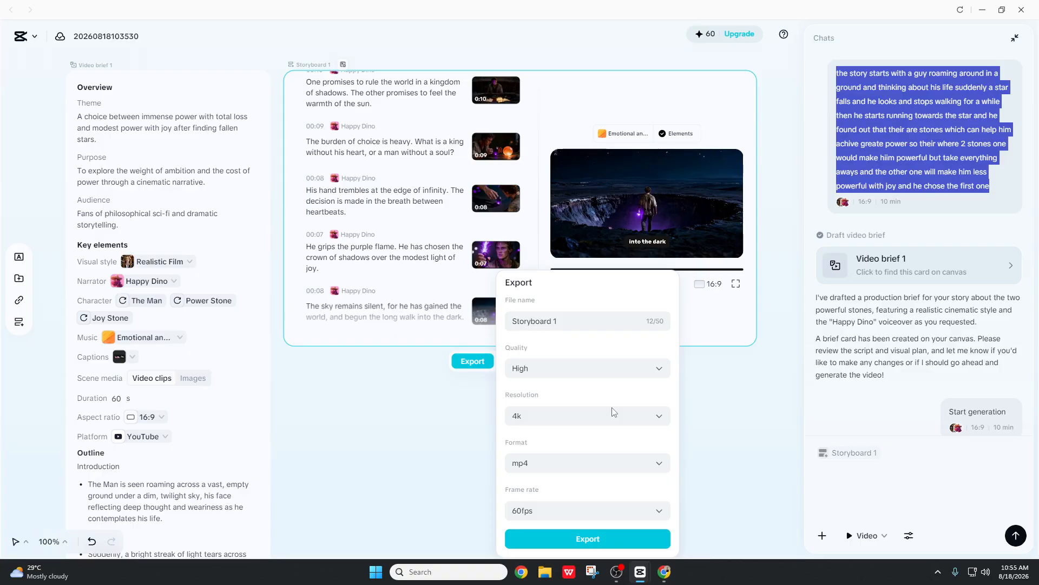
left_click(587, 539)
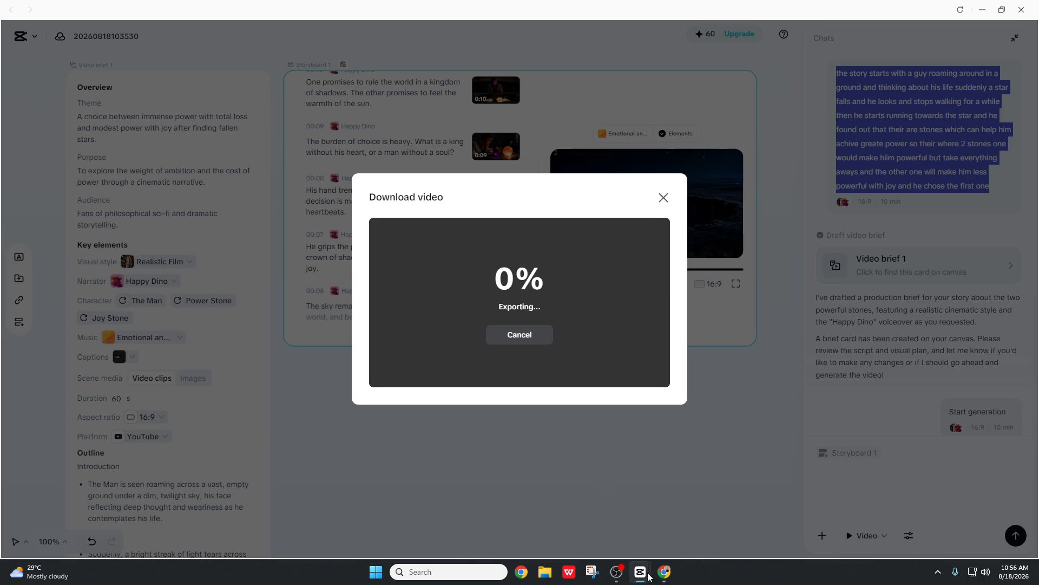
- Check the progress of the timeline export and the storyboard export in the two CapCut windows
mouse_move(650, 575)
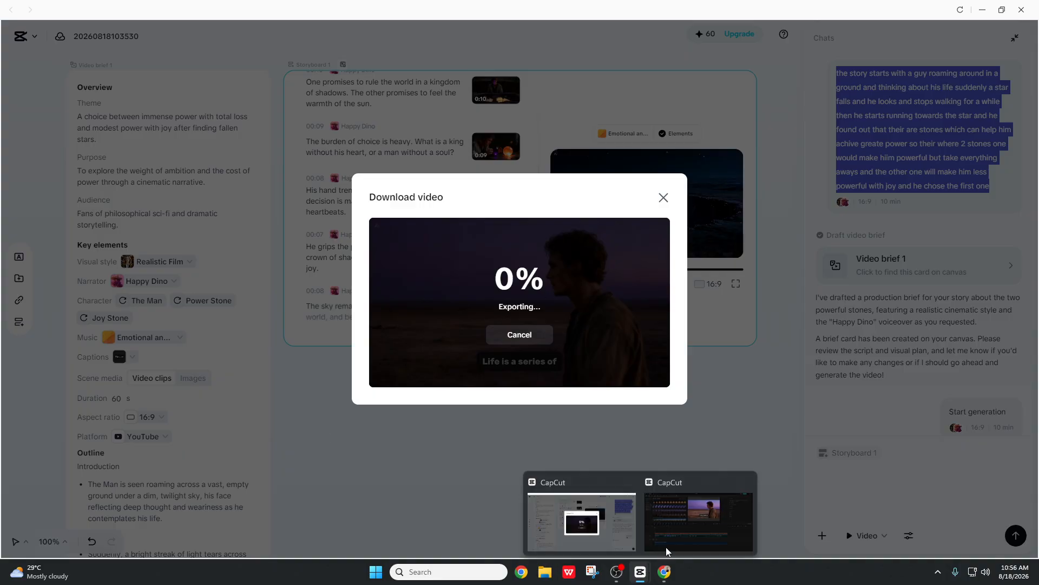
mouse_move(682, 527)
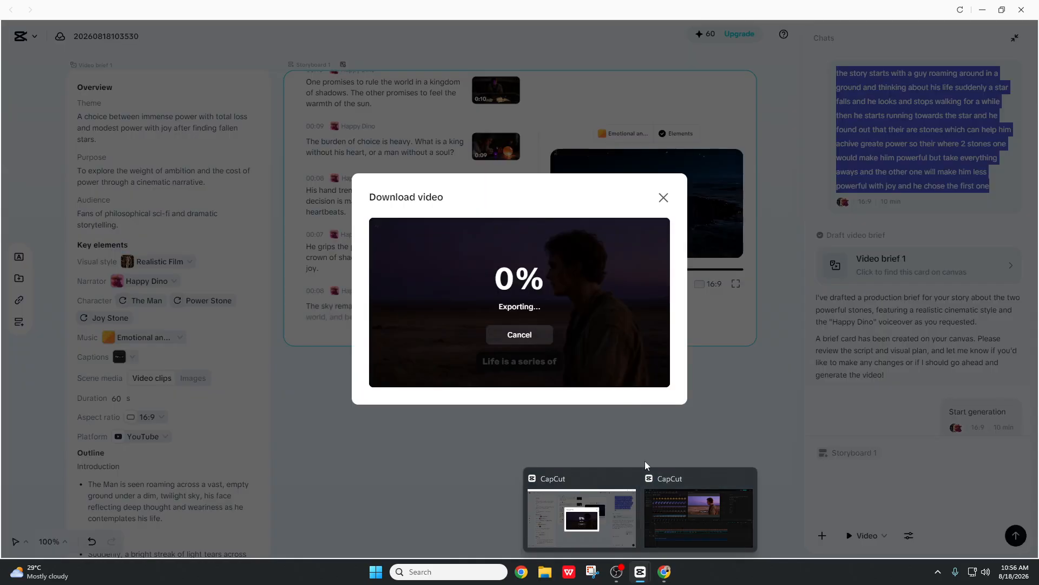
left_click(672, 503)
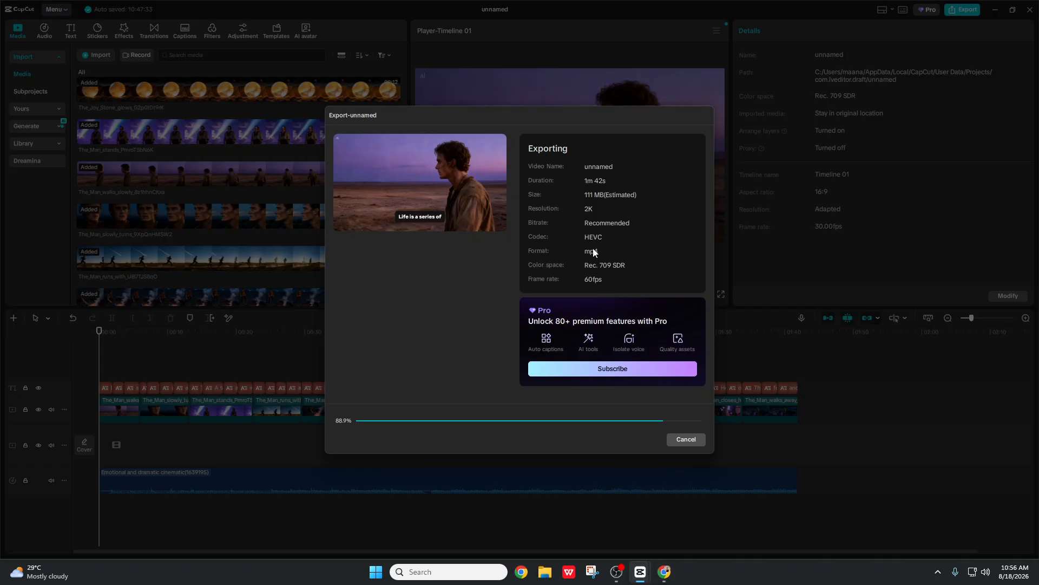
mouse_move(641, 545)
left_click(603, 514)
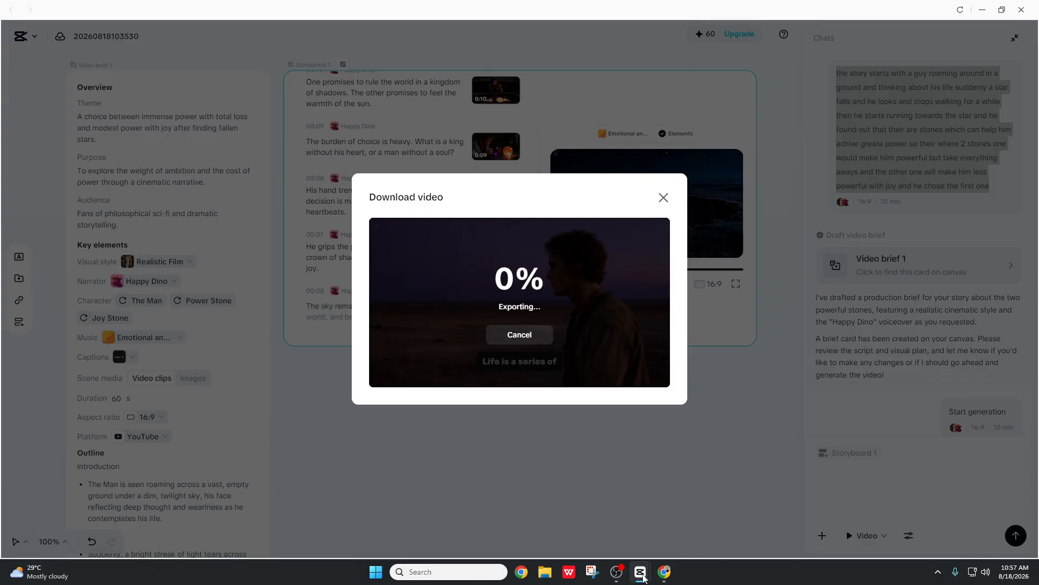
mouse_move(644, 579)
left_click(673, 537)
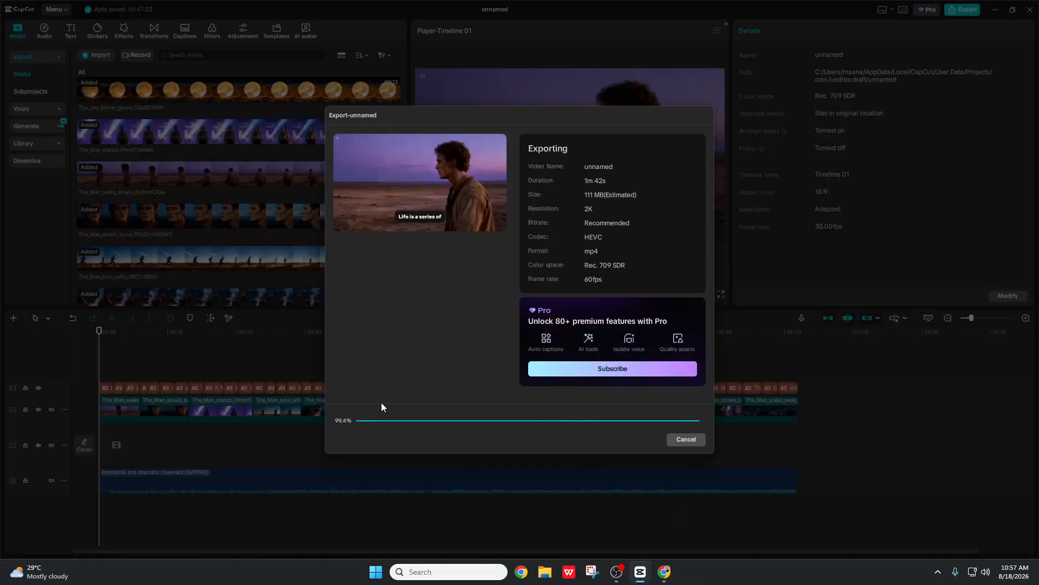
mouse_move(639, 578)
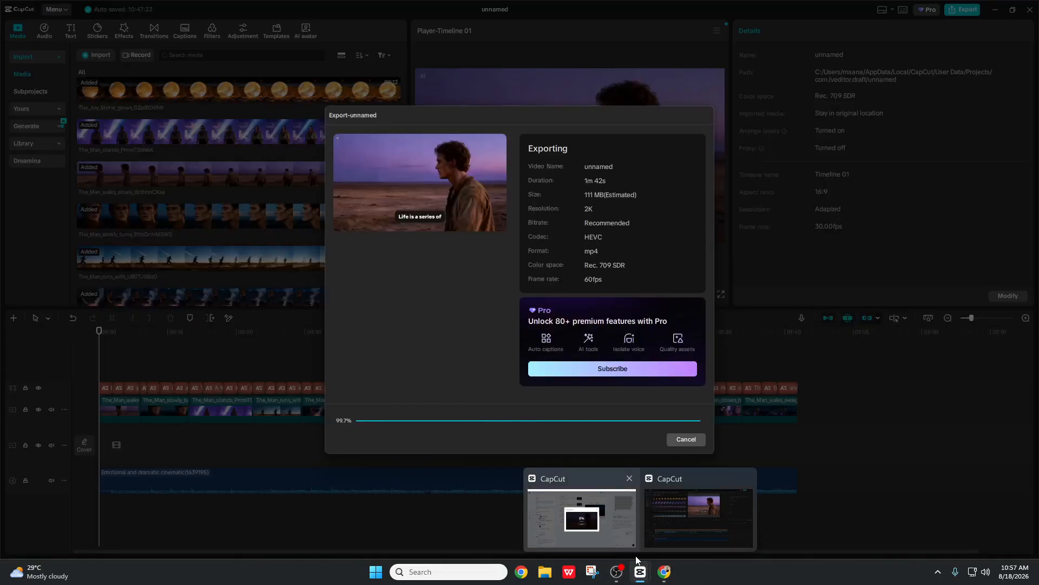
left_click(616, 530)
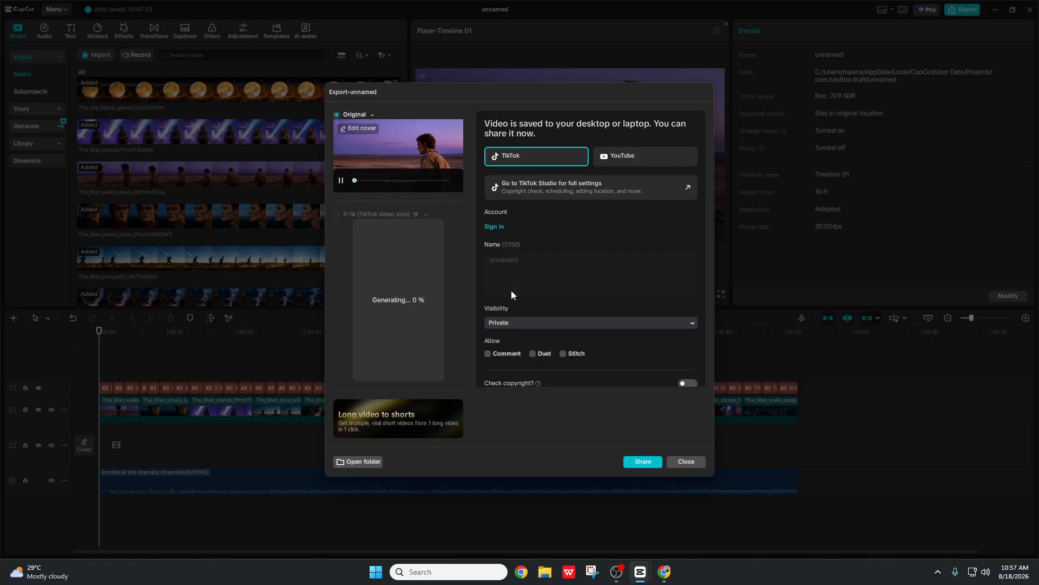
- Close the finished timeline export and save the exported storyboard video to the device
left_click(685, 463)
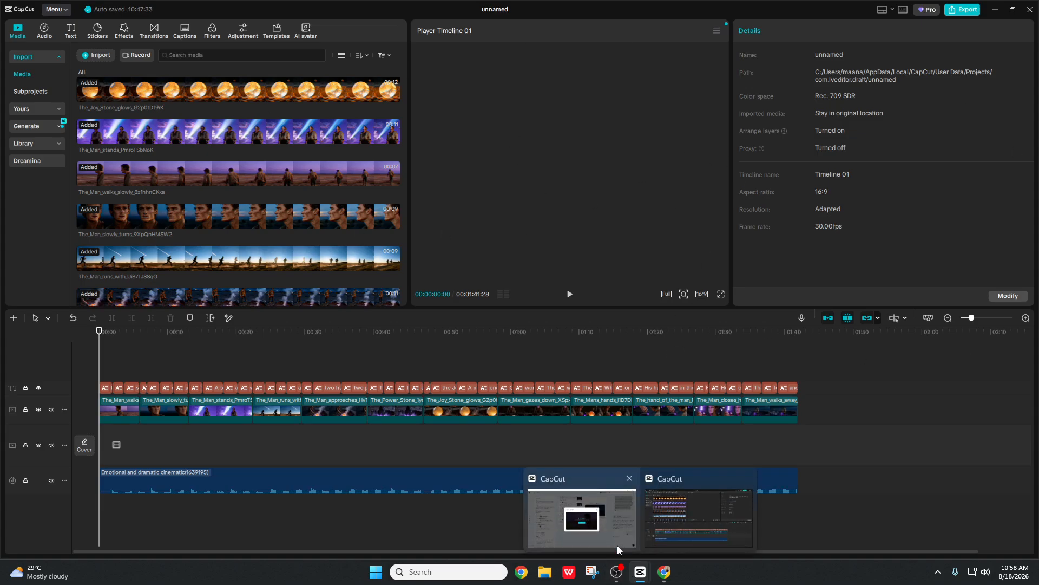
left_click(596, 491)
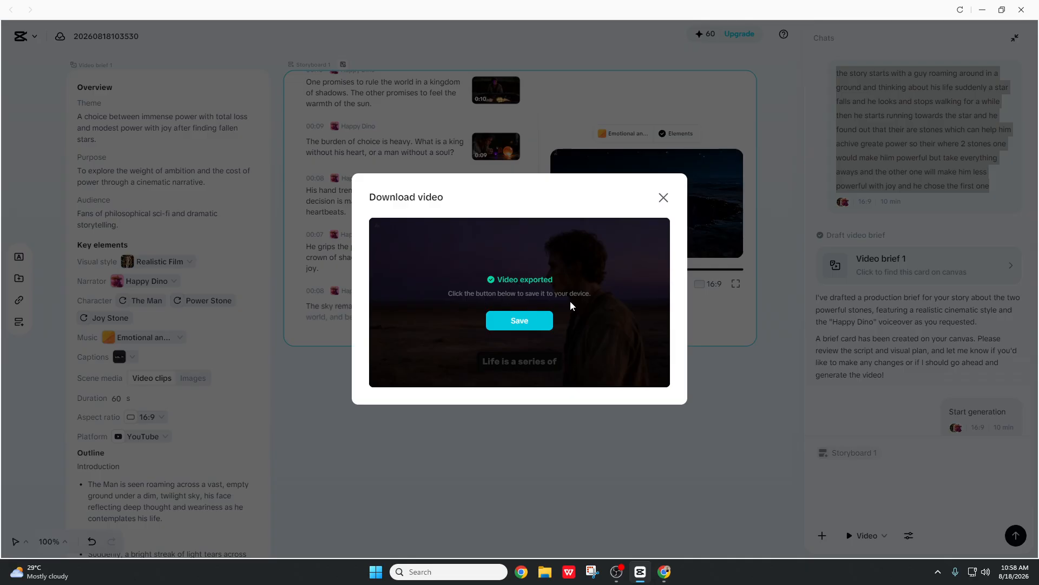
left_click(530, 320)
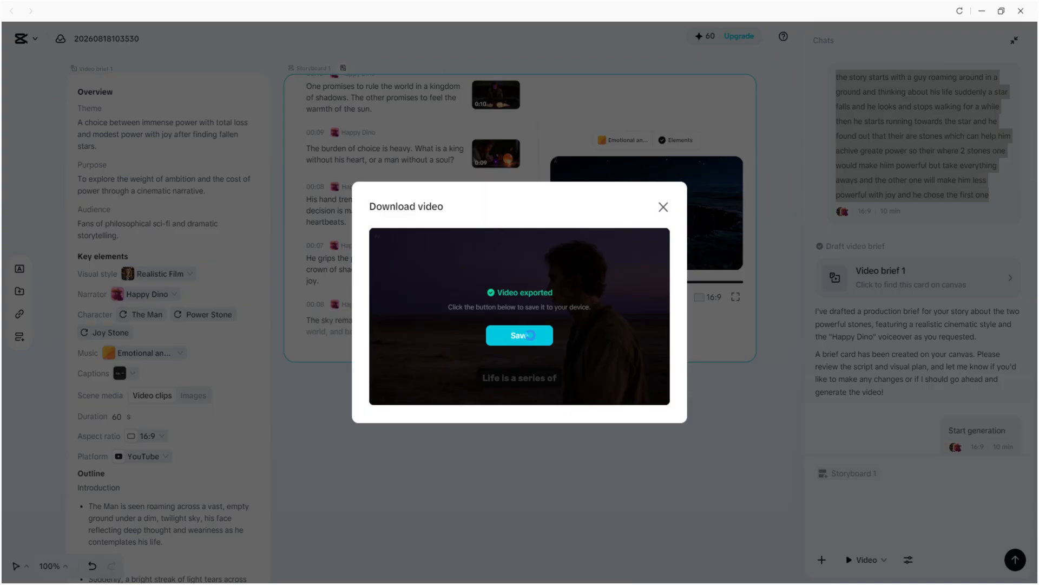
left_click(531, 336)
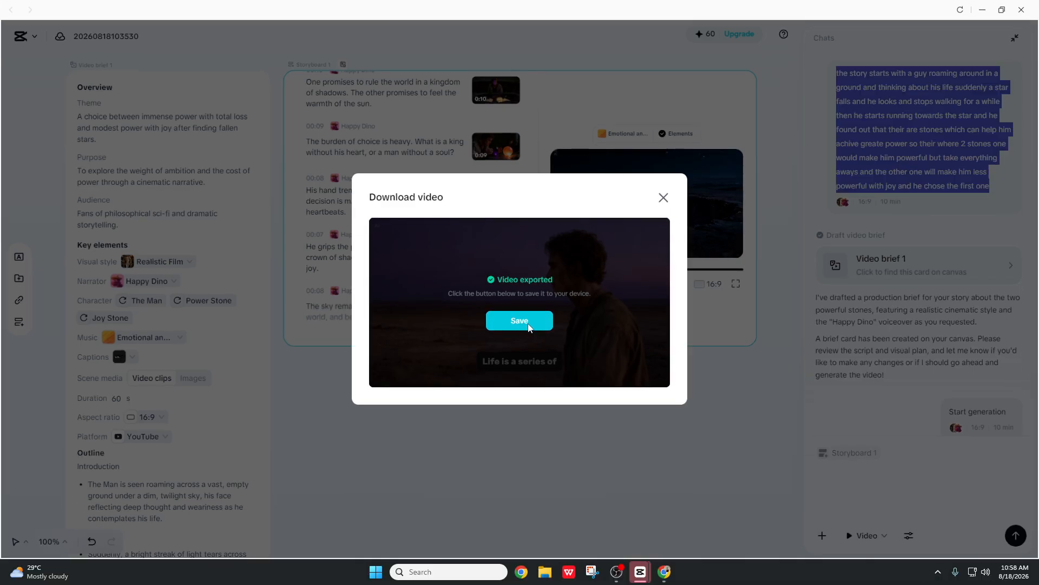
left_click(641, 571)
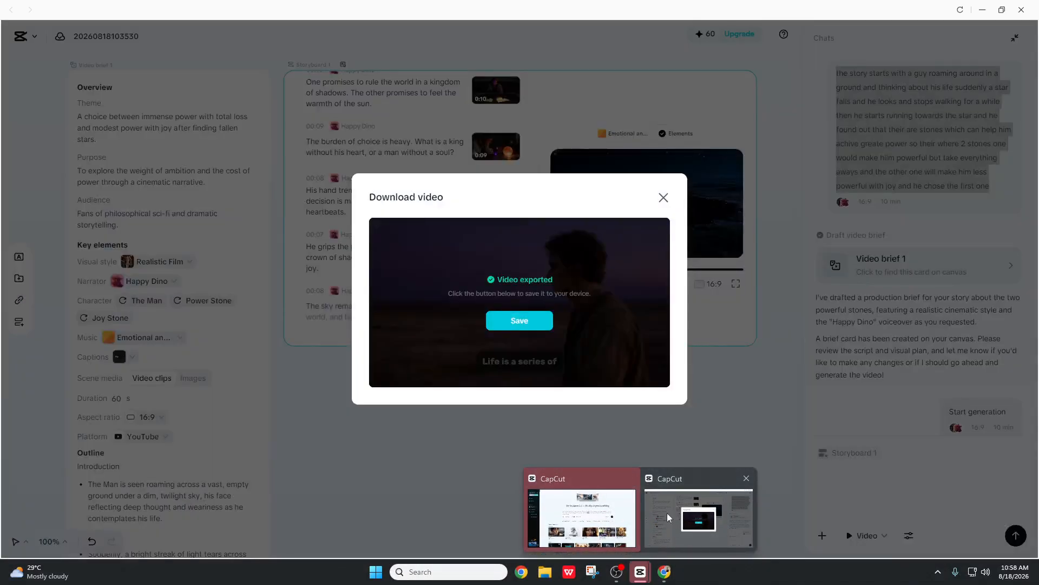
mouse_move(596, 515)
left_click(529, 323)
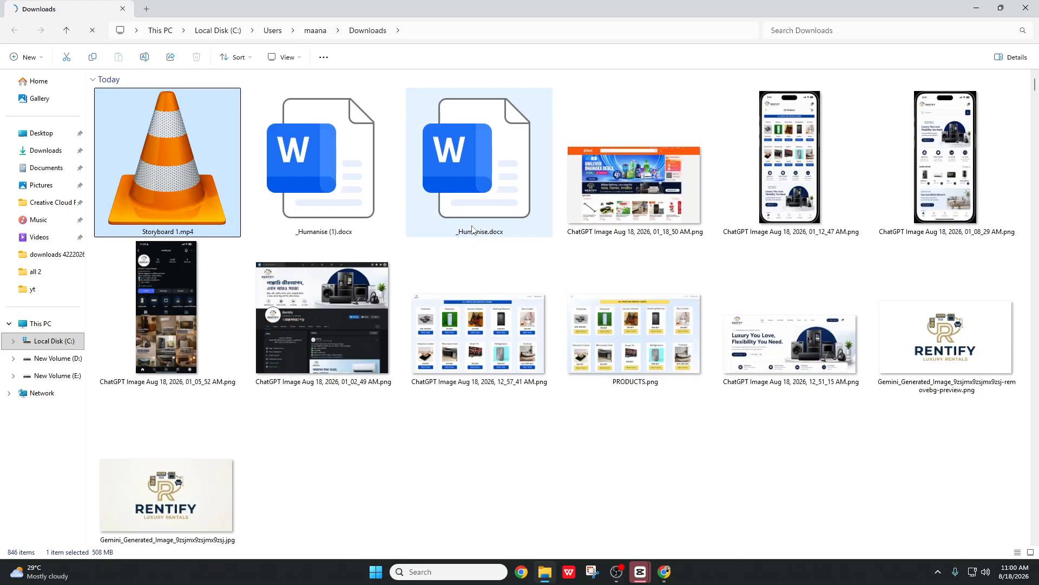
- Review Storyboard 1.mp4 from the Downloads folder full screen in VLC and close the player
double_click(186, 174)
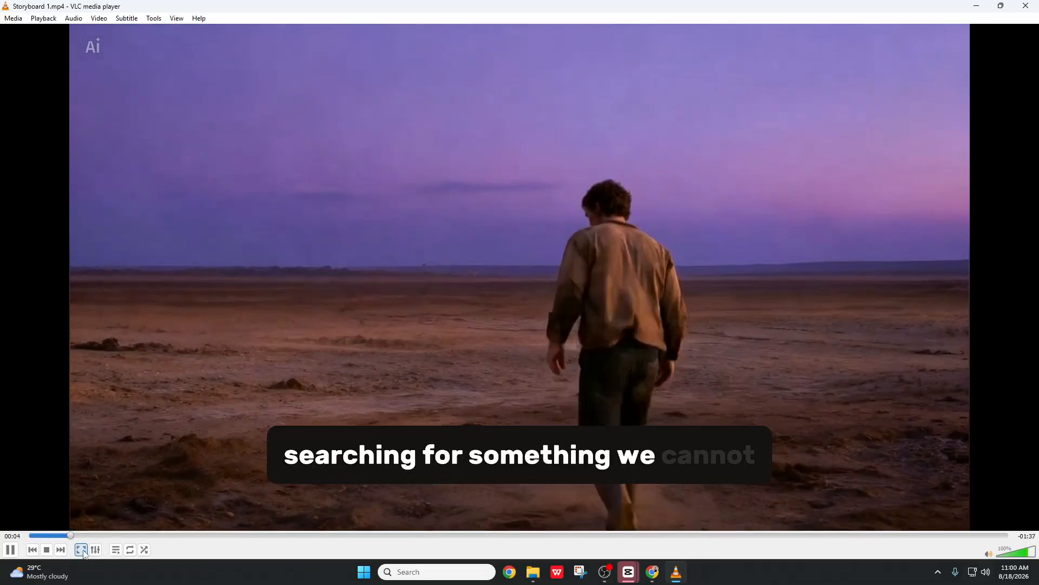
left_click(80, 549)
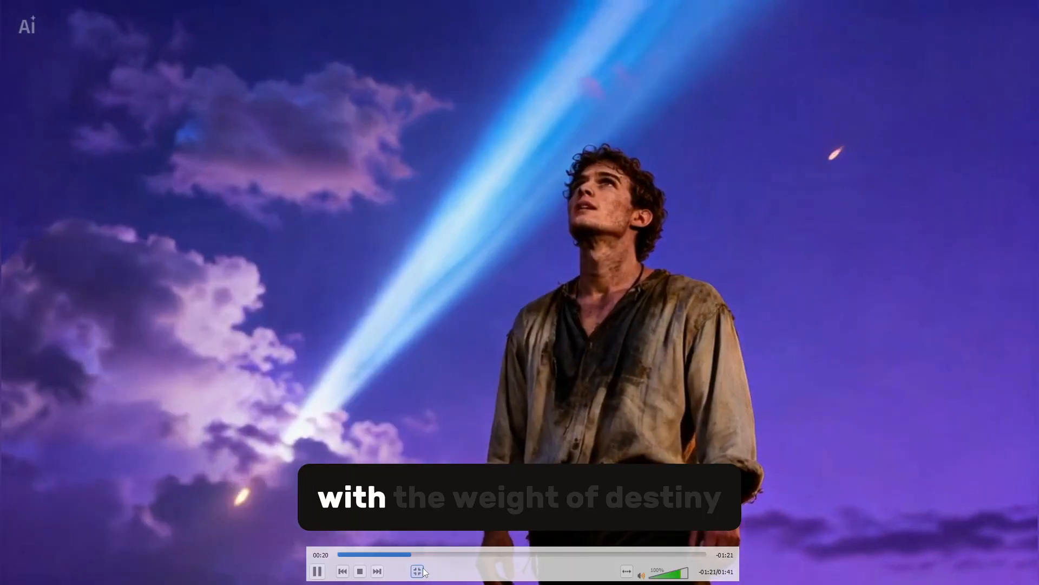
left_click(417, 571)
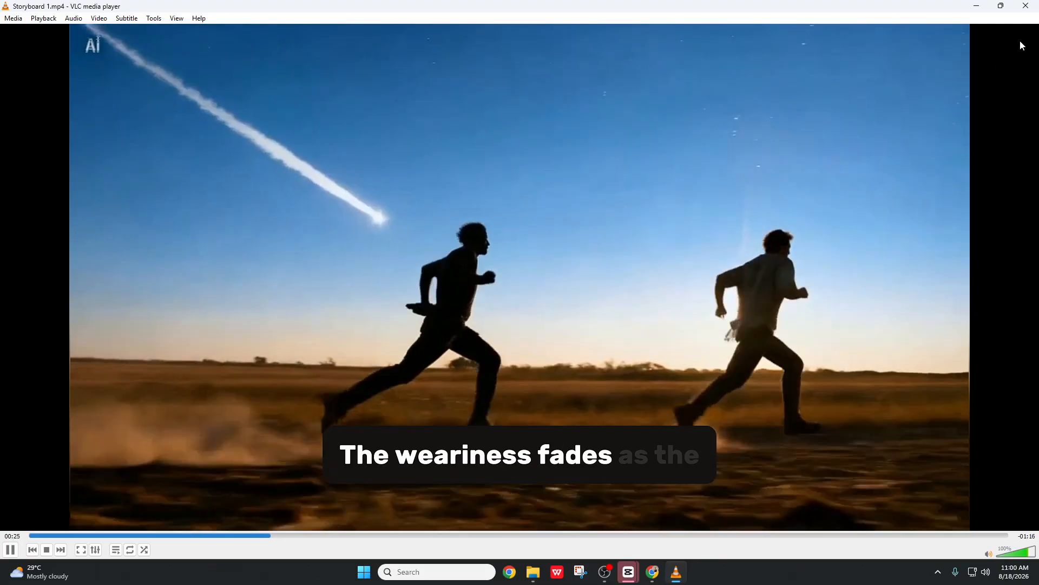
left_click(1025, 6)
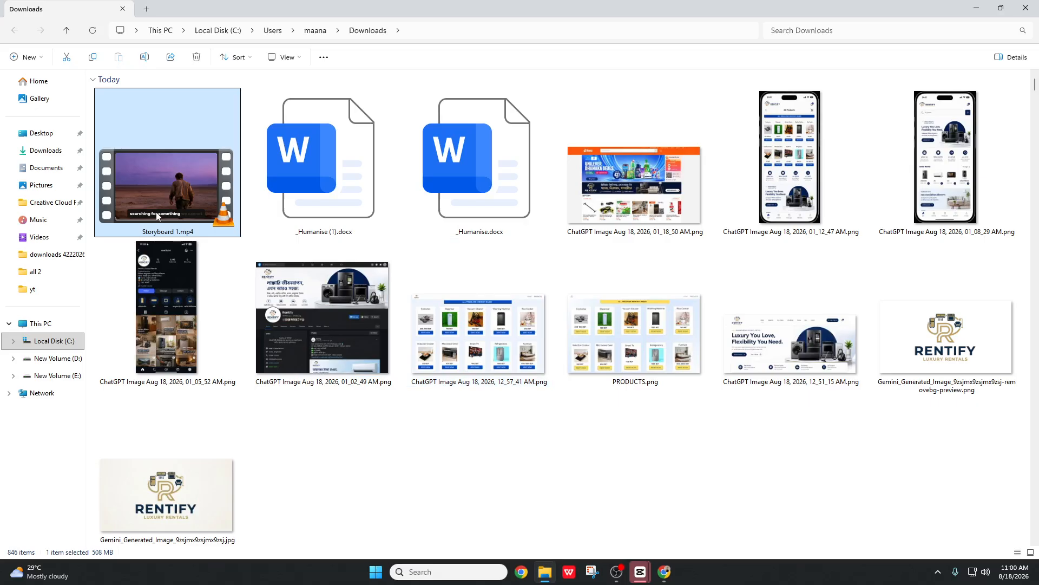
- Play unnamed.mp4 from the yt folder on the Desktop full screen in VLC to review the timeline export
left_click(47, 135)
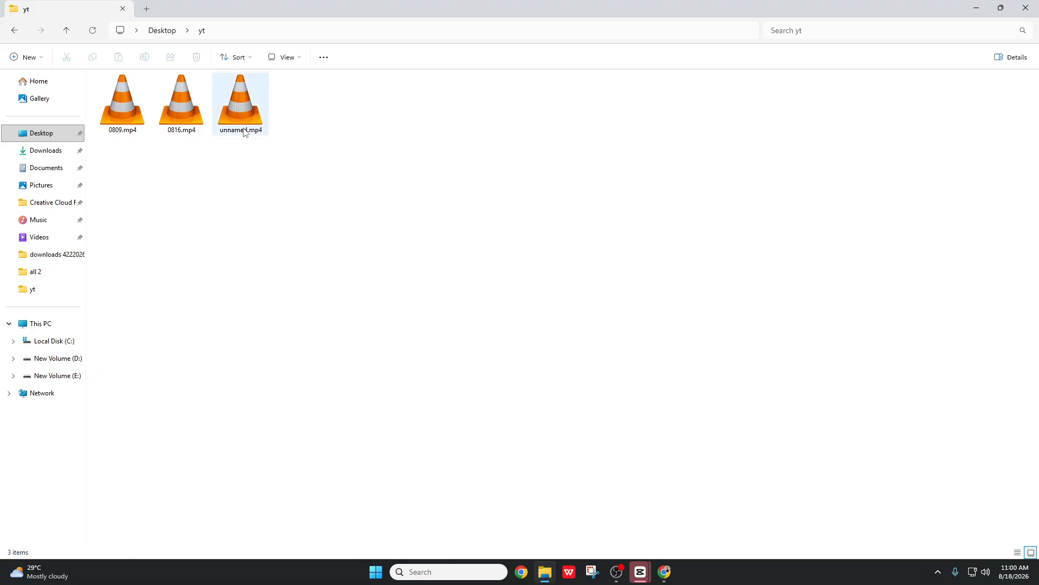
double_click(243, 126)
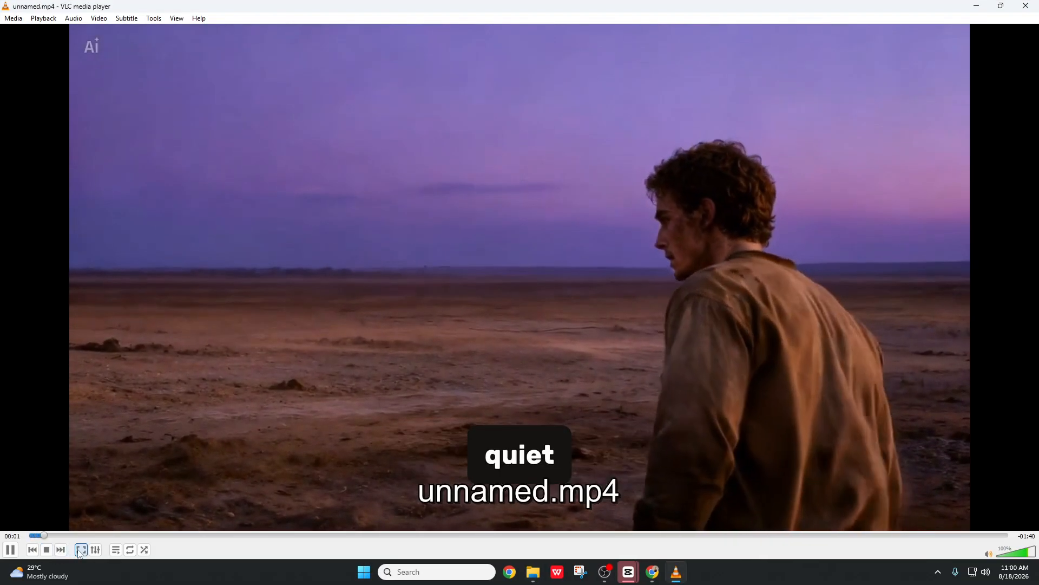
double_click(169, 455)
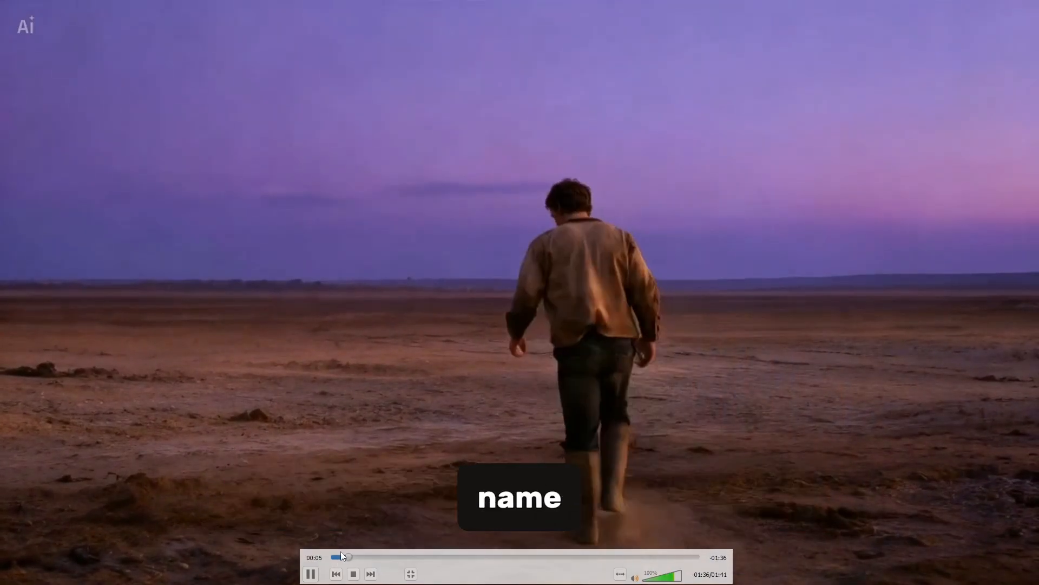
left_click(340, 553)
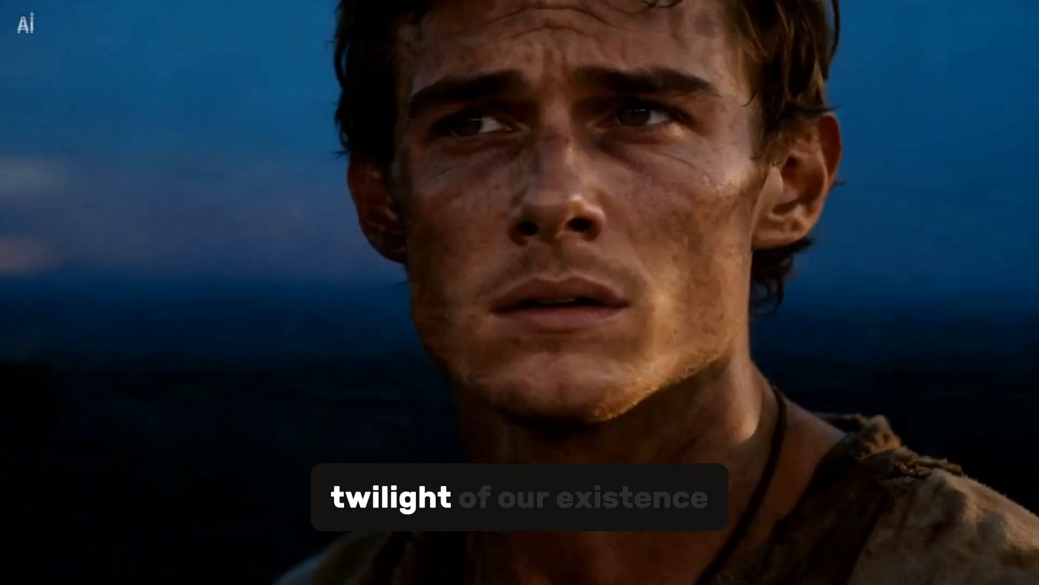
- Raise the playback volume to 120% and pause unnamed.mp4 at 00:18 outside full screen
mouse_move(729, 515)
scroll(726, 460, "up", 4)
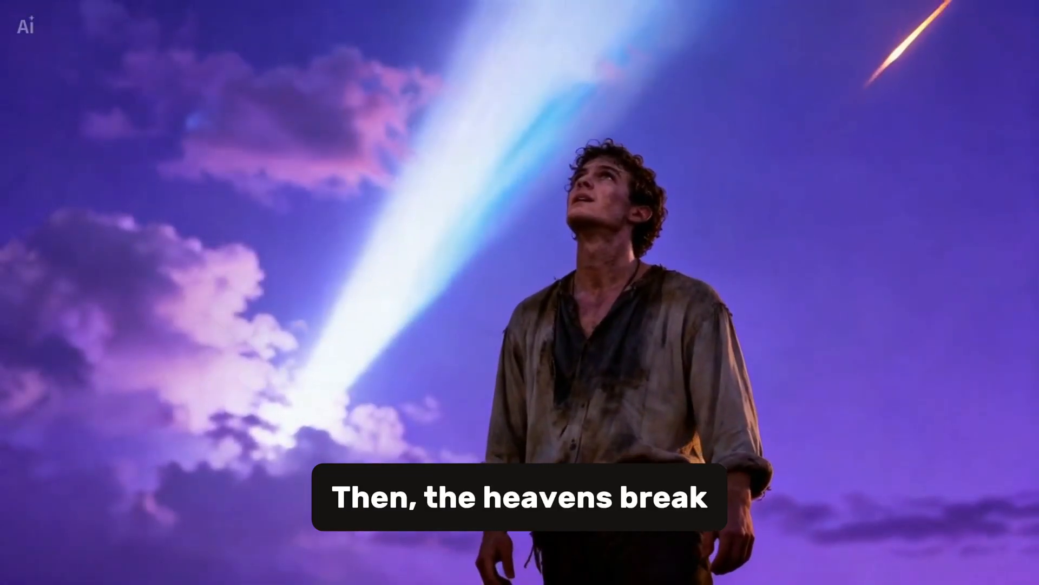
double_click(718, 362)
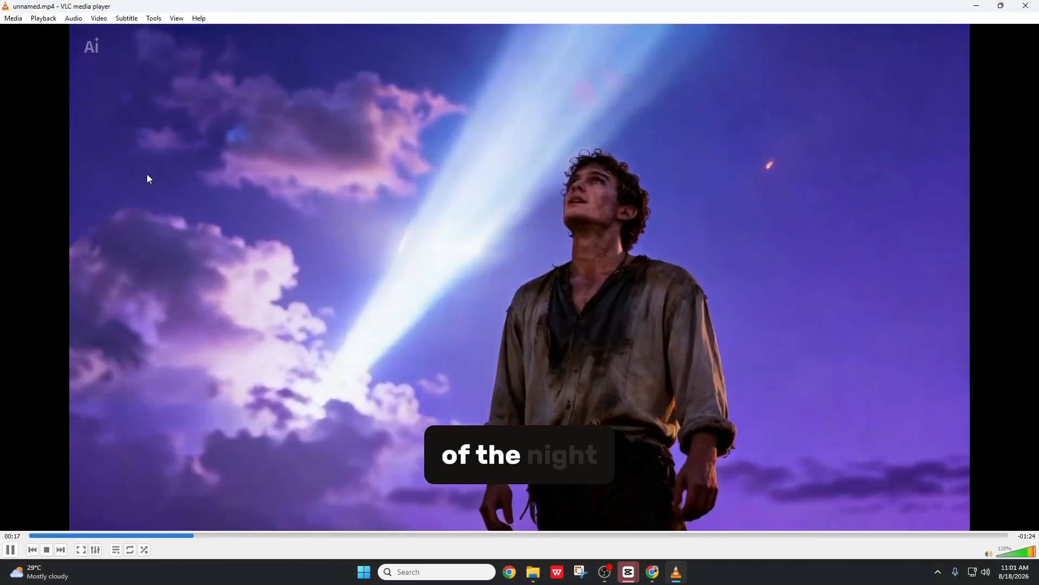
left_click(11, 550)
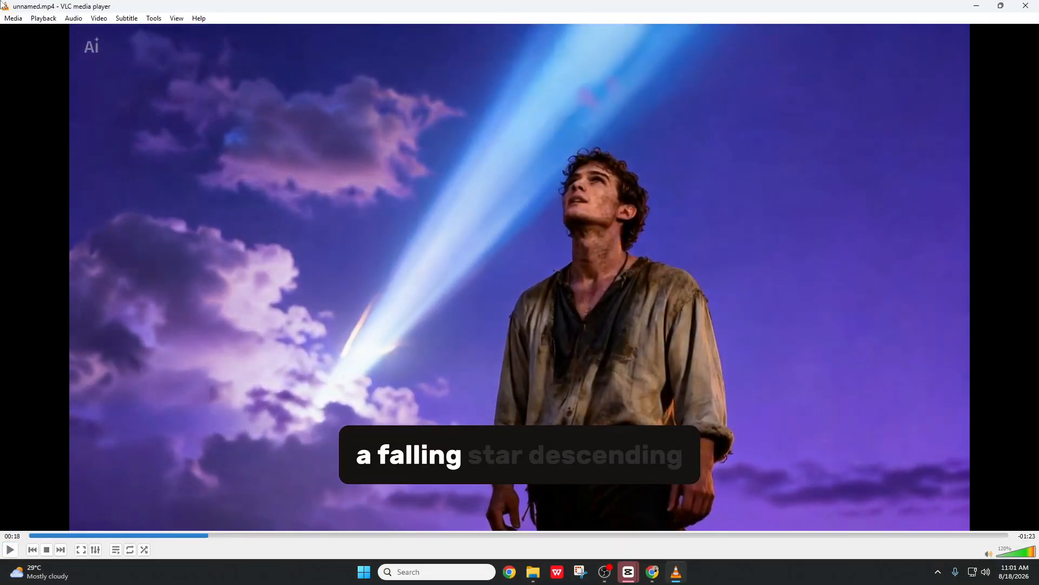
- Shrink the VLC window to about half the screen width and place it beside the yt folder's file list
left_click(1009, 7)
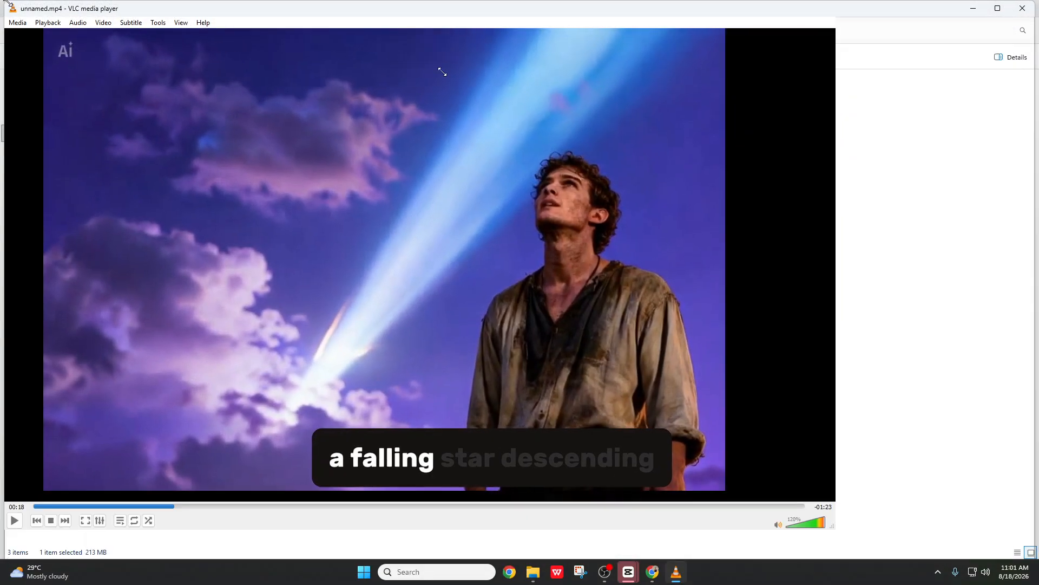
left_click_drag(8, 2, 553, 62)
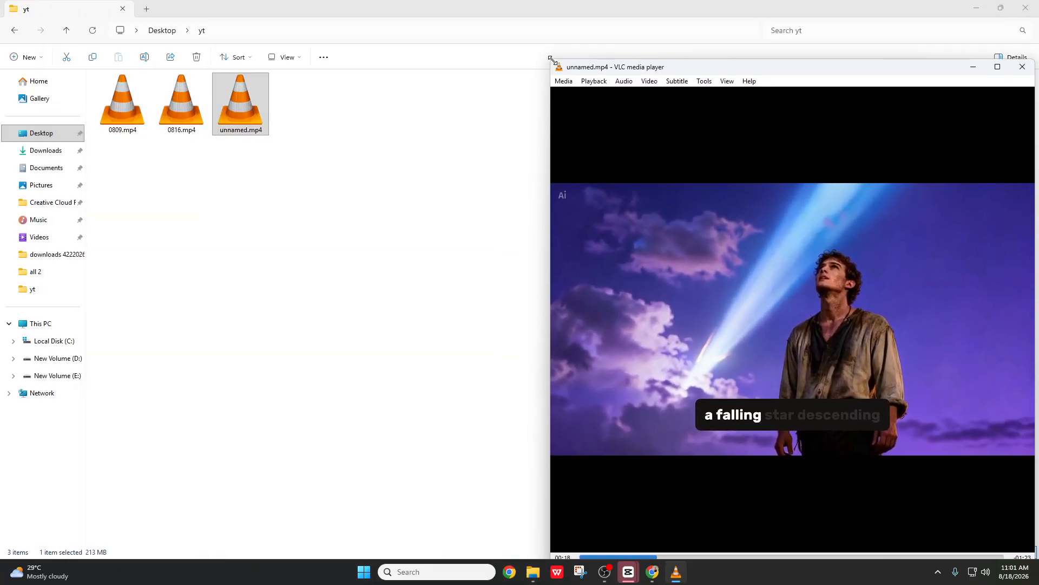
left_click_drag(842, 75, 835, 50)
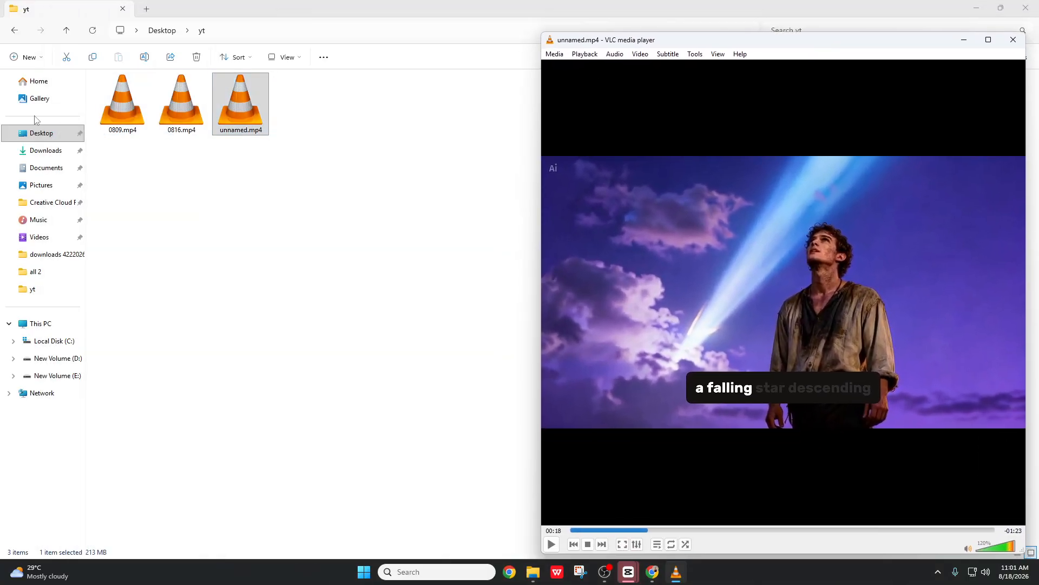
- Open Storyboard 1.mp4 from the Downloads folder in Media Player instead of VLC
left_click(45, 139)
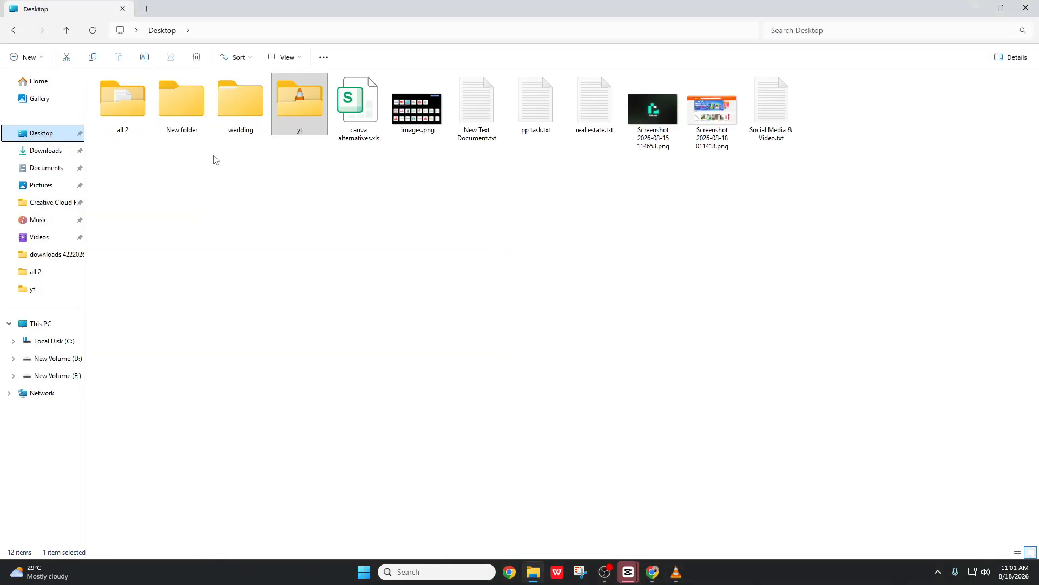
left_click(47, 150)
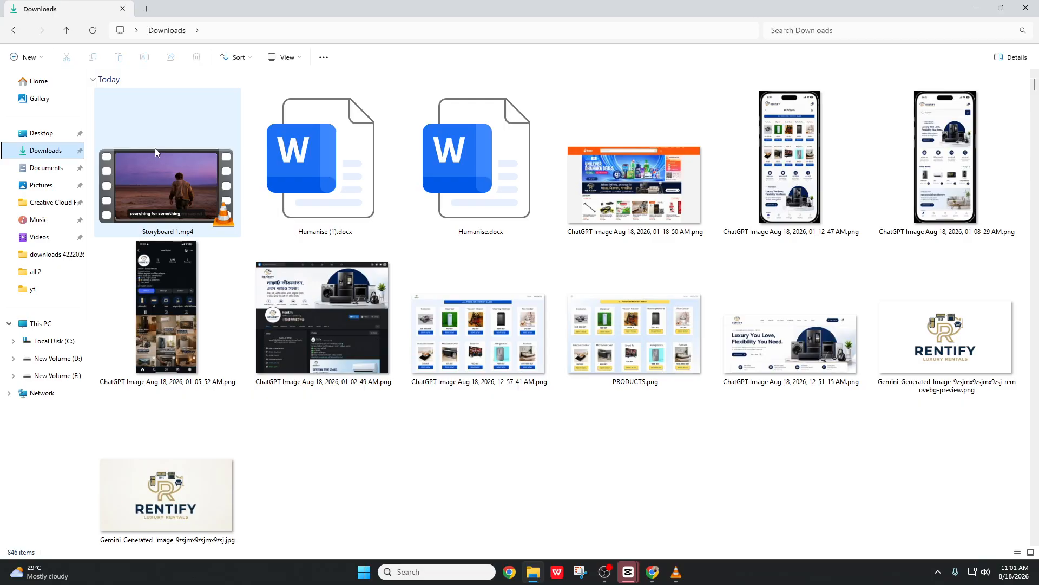
left_click(182, 185)
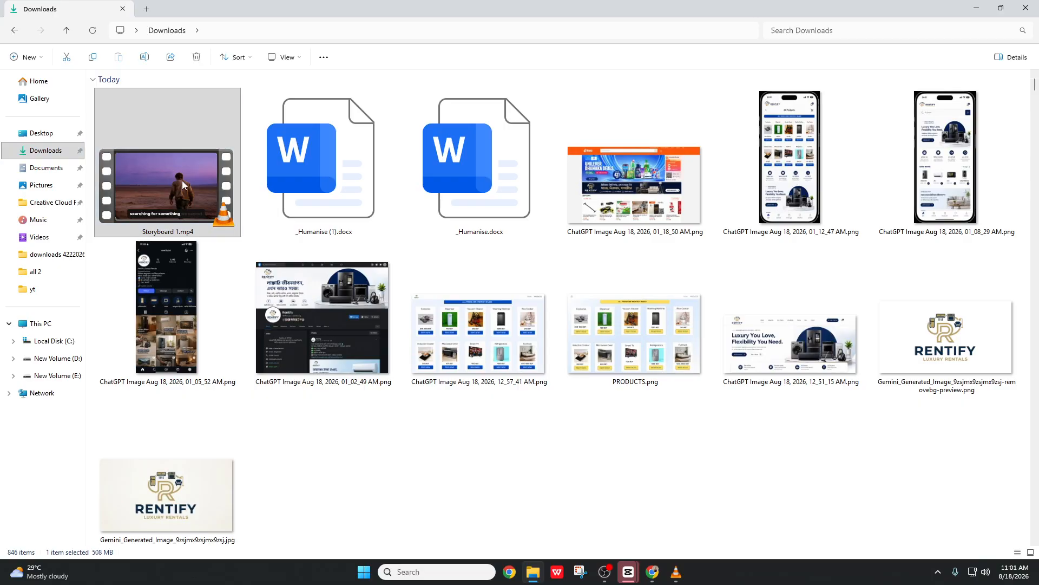
right_click(182, 185)
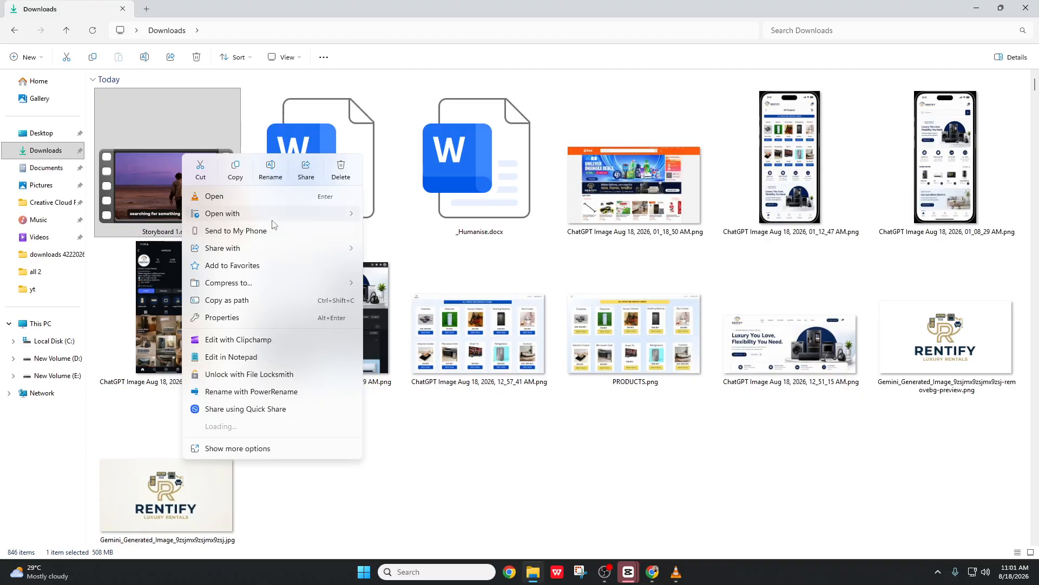
mouse_move(285, 214)
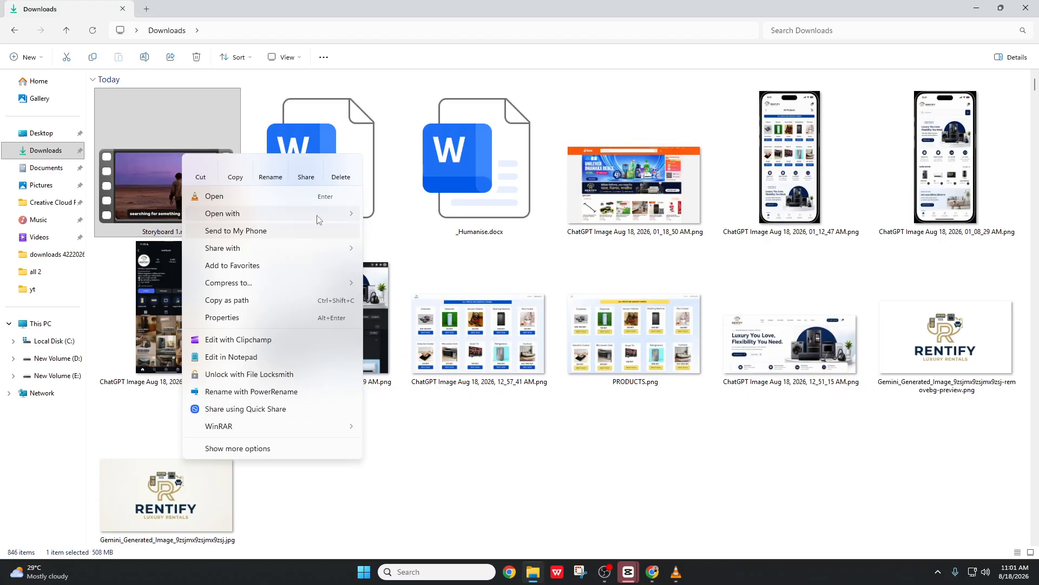
left_click(404, 144)
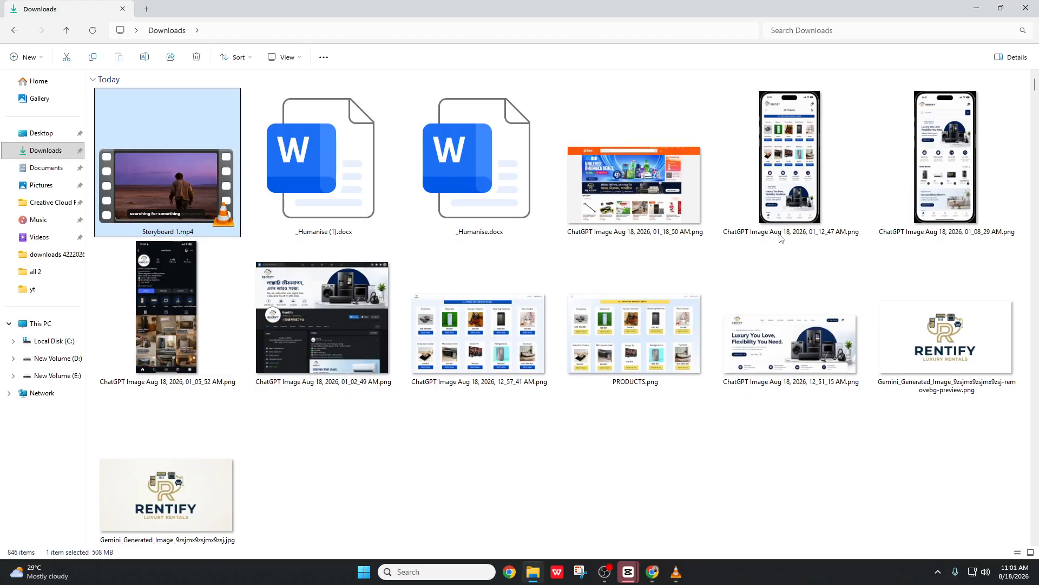
- Resize the Media Player window to fill the free half of the screen at full height beside VLC
left_click(1002, 9)
left_click_drag(875, 8, 369, 27)
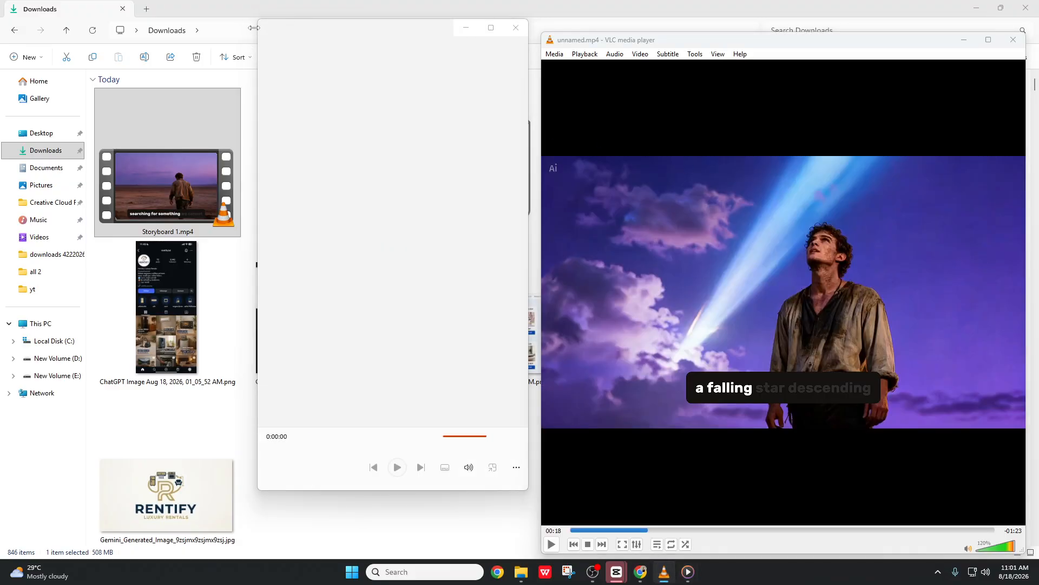
left_click_drag(255, 27, 11, 73)
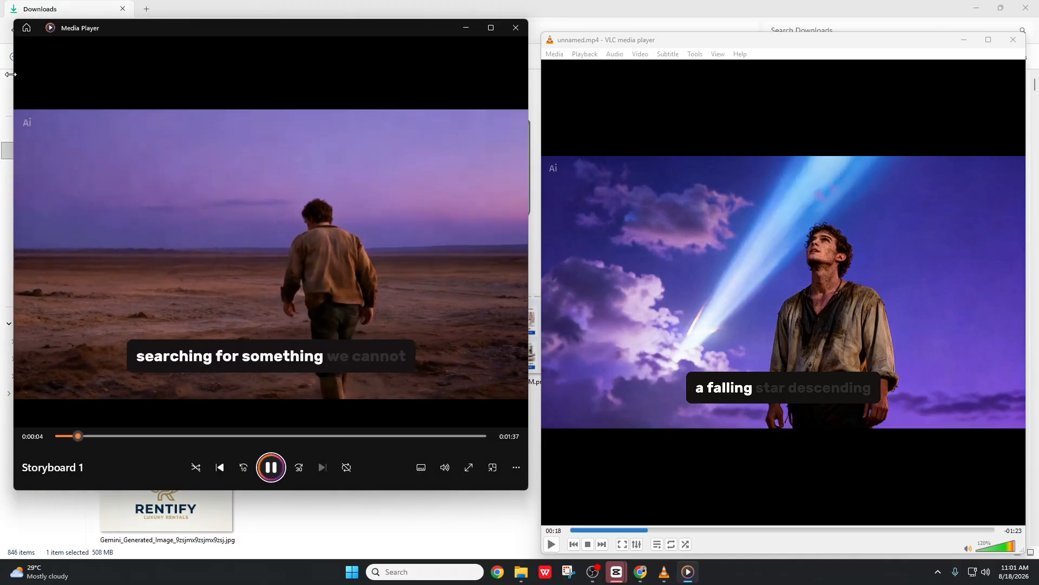
mouse_move(382, 29)
left_mouse_down()
mouse_move(398, 52)
mouse_move(384, 43)
left_mouse_up()
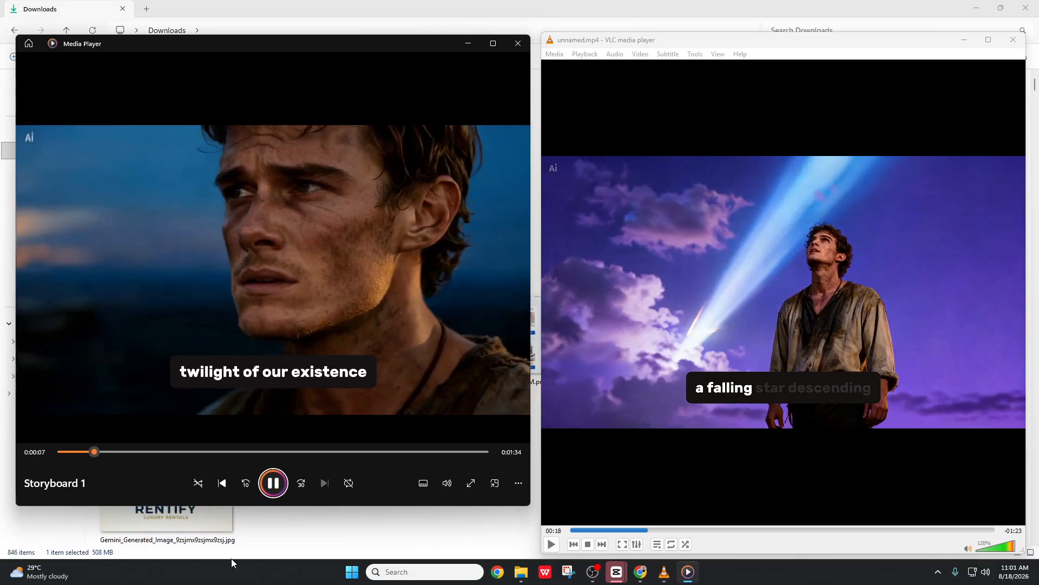
left_click_drag(248, 505, 245, 559)
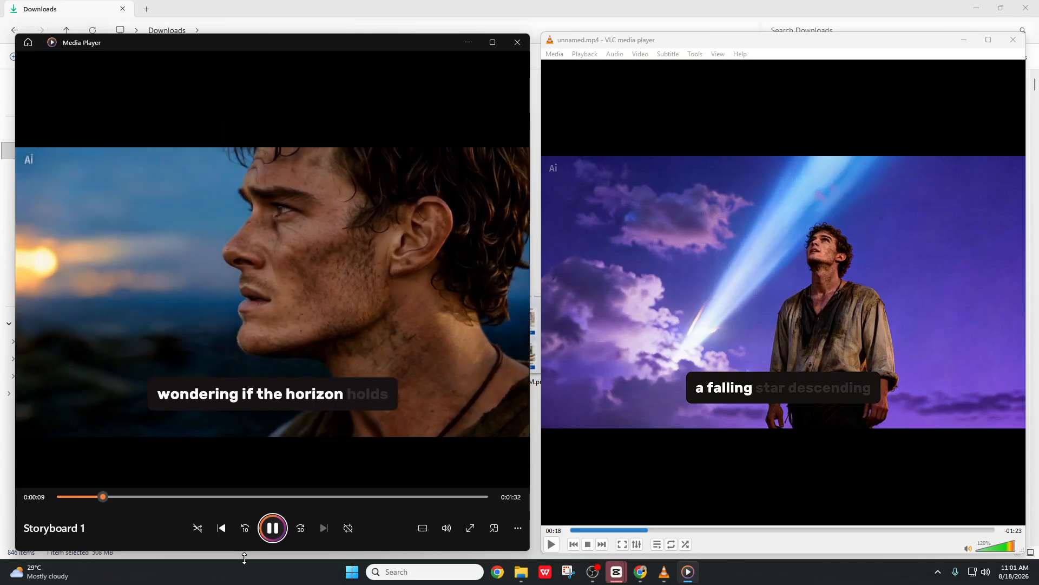
double_click(244, 557)
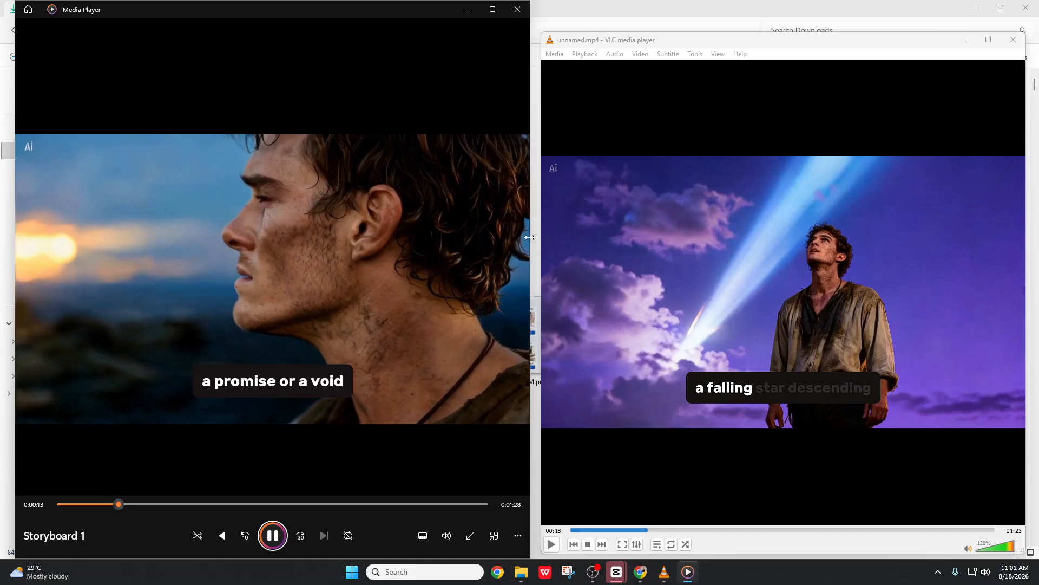
- Advance Storyboard 1 in short bursts and pause it at 0:00:18 on the same frame as unnamed.mp4
left_click(347, 490)
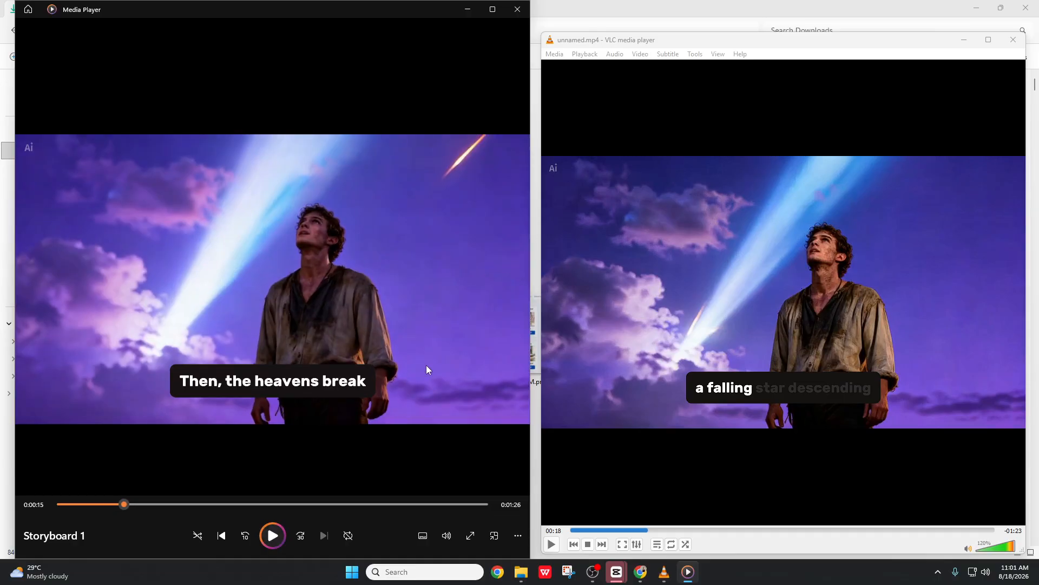
left_click(274, 535)
left_click(275, 536)
left_click(274, 536)
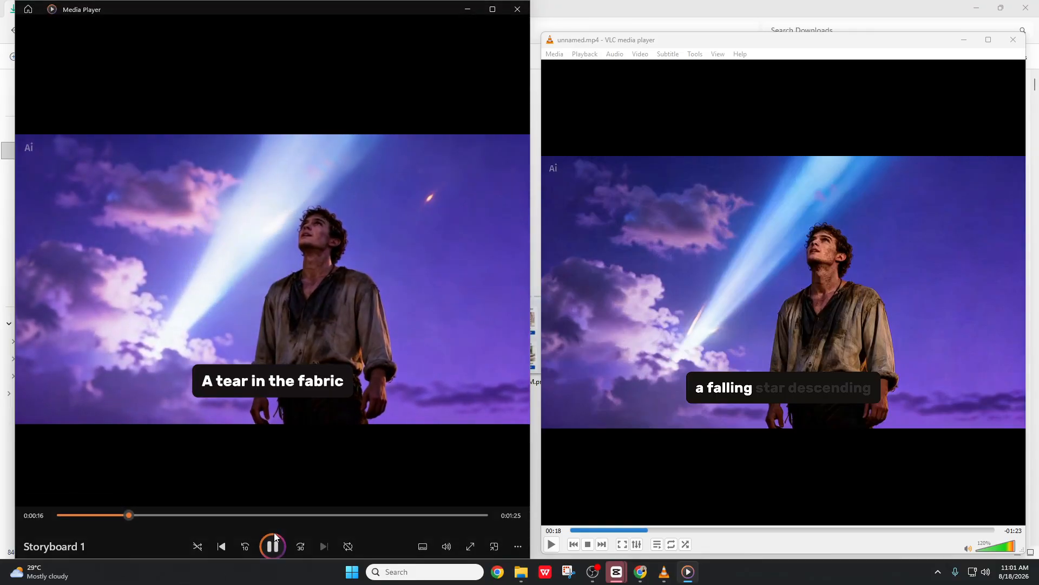
left_click(274, 537)
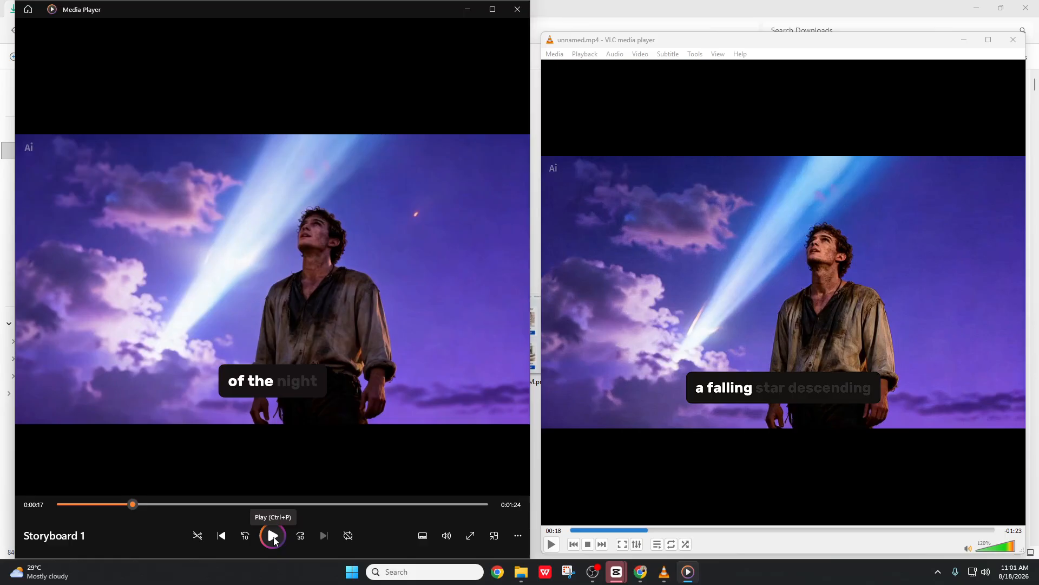
left_click(273, 541)
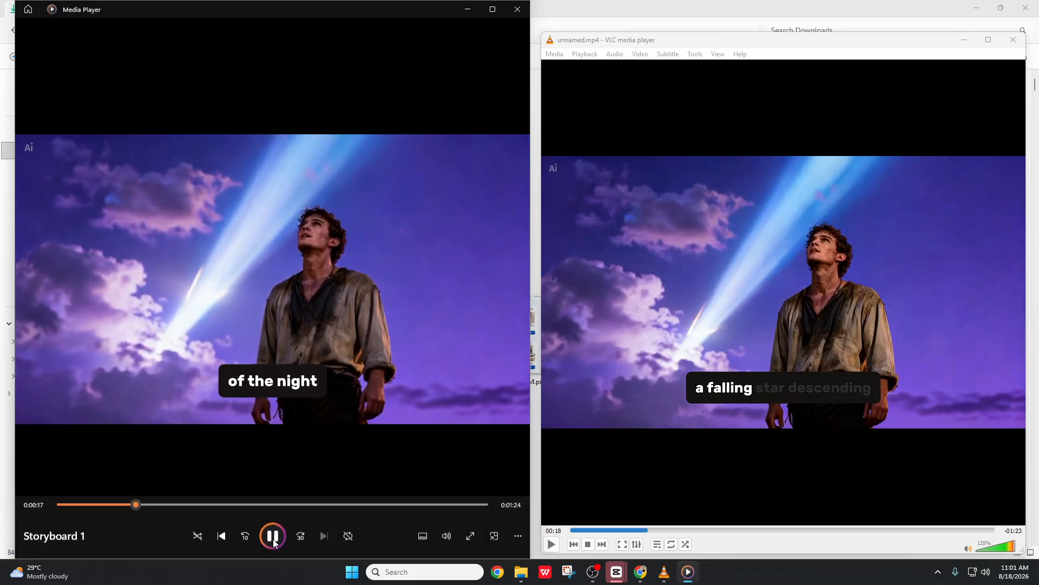
left_click(272, 535)
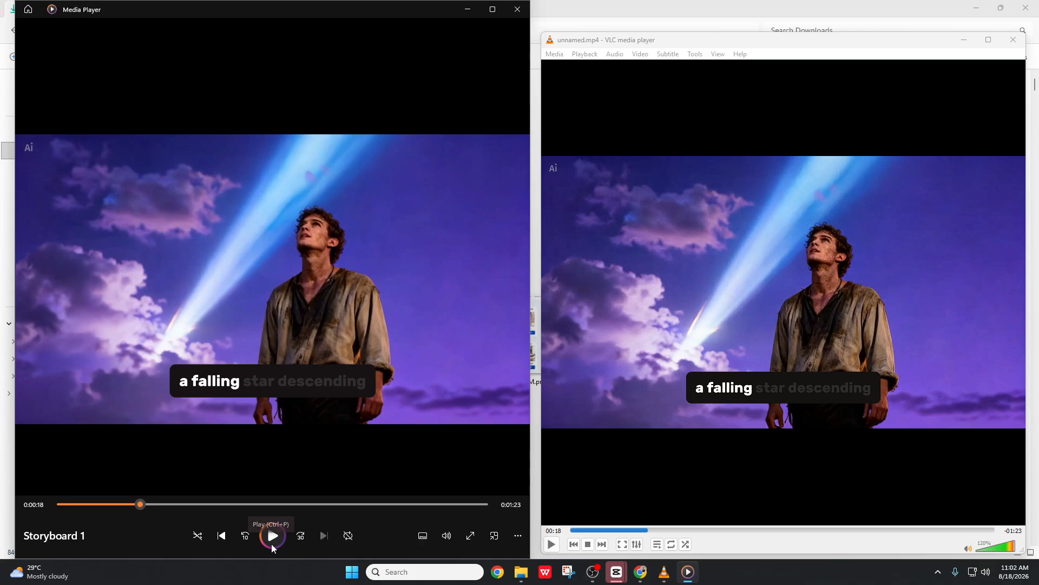
- Align the VLC window with Media Player at equal height and width to compare the two exports' image quality
left_click_drag(688, 43, 678, 17)
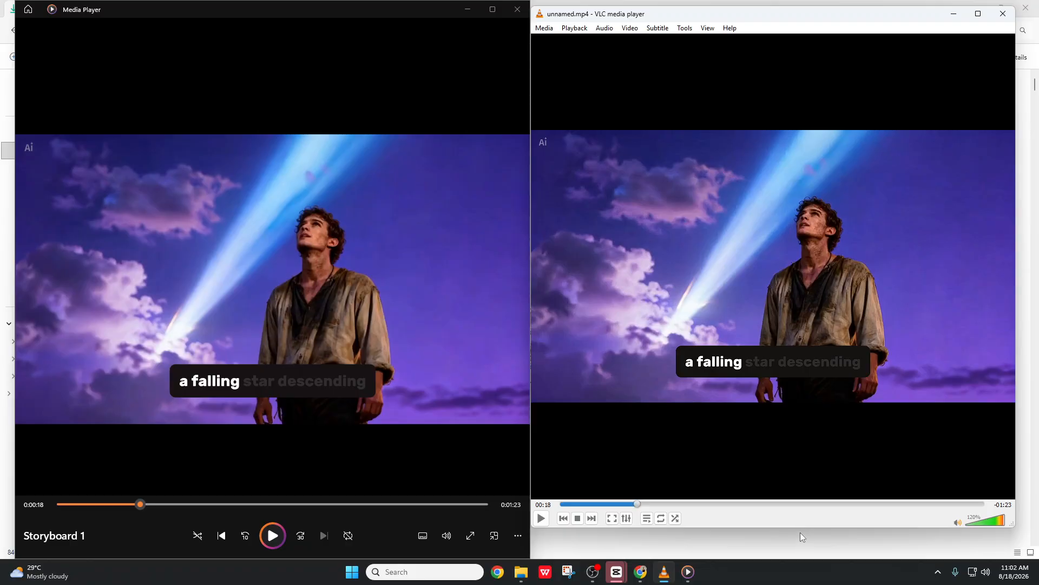
left_click_drag(801, 528, 800, 563)
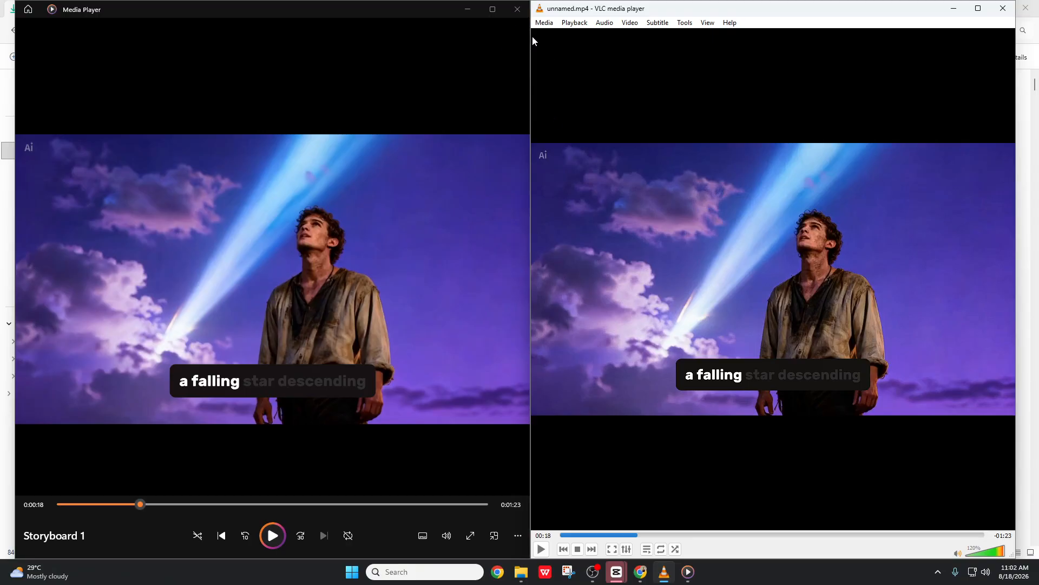
left_click_drag(531, 38, 511, 64)
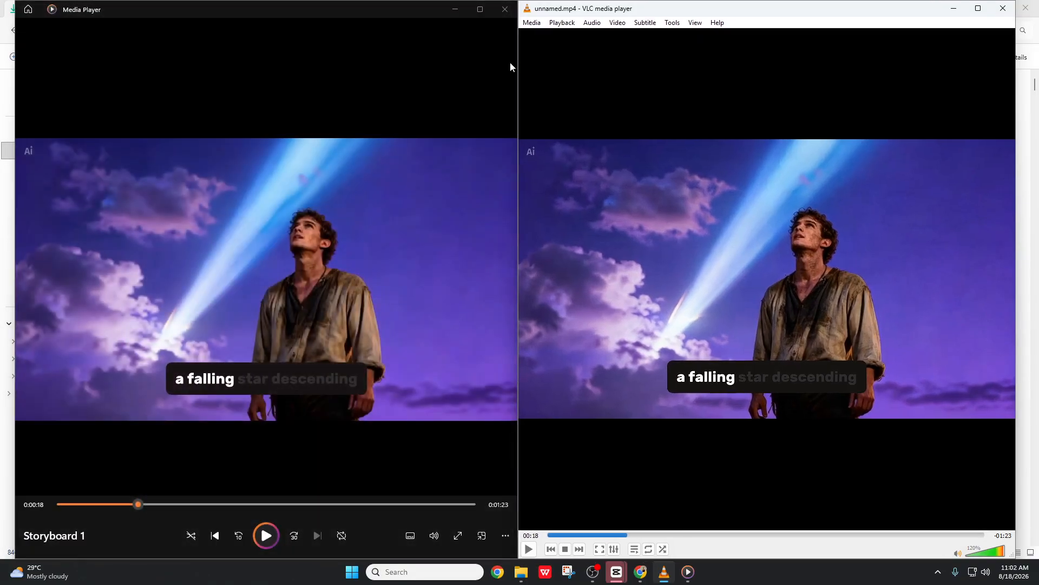
- Close both video players after the side-by-side comparison
left_click(505, 9)
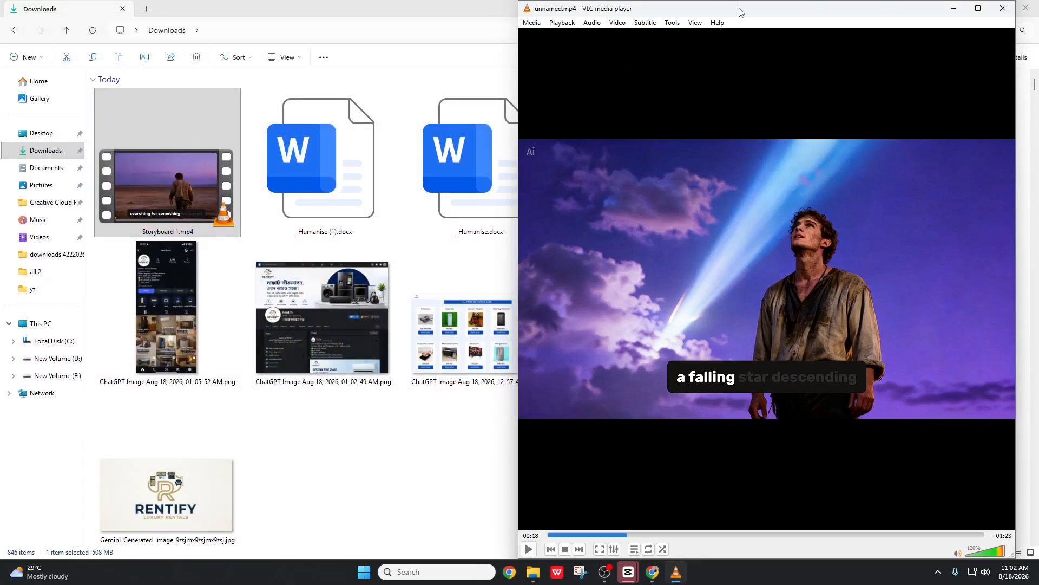
left_click_drag(740, 8, 721, 10)
left_click(983, 9)
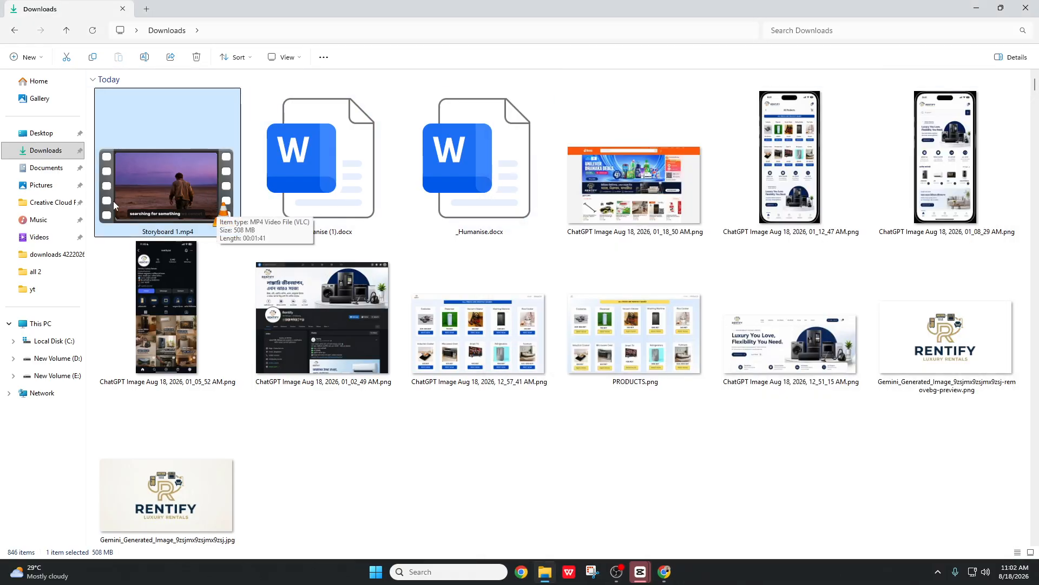
- Compare the file size and length of unnamed.mp4 in the yt folder with Storyboard 1.mp4 in Downloads
left_click(76, 133)
left_click(316, 112)
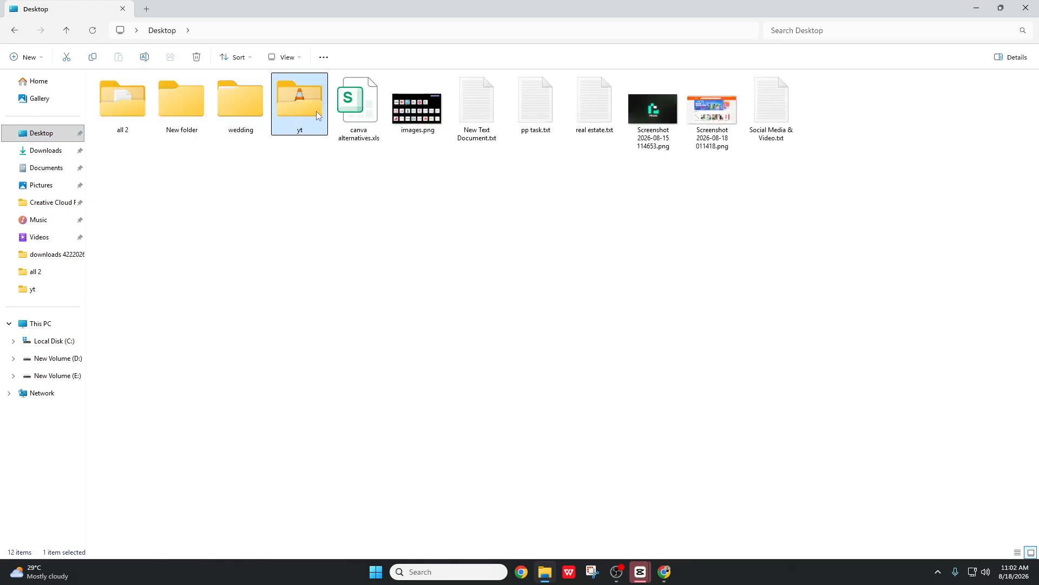
double_click(316, 111)
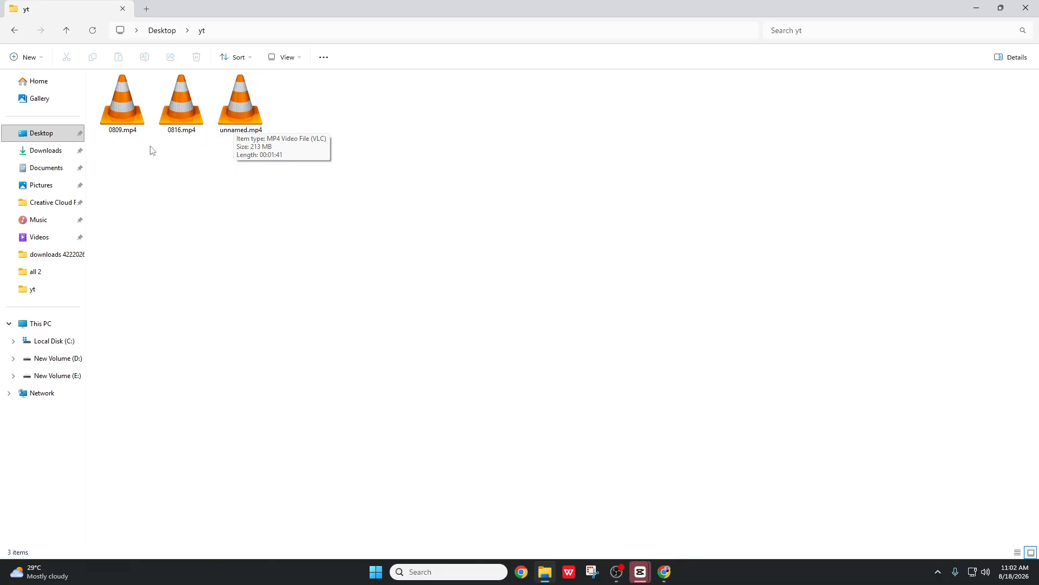
left_click(76, 134)
left_click(59, 155)
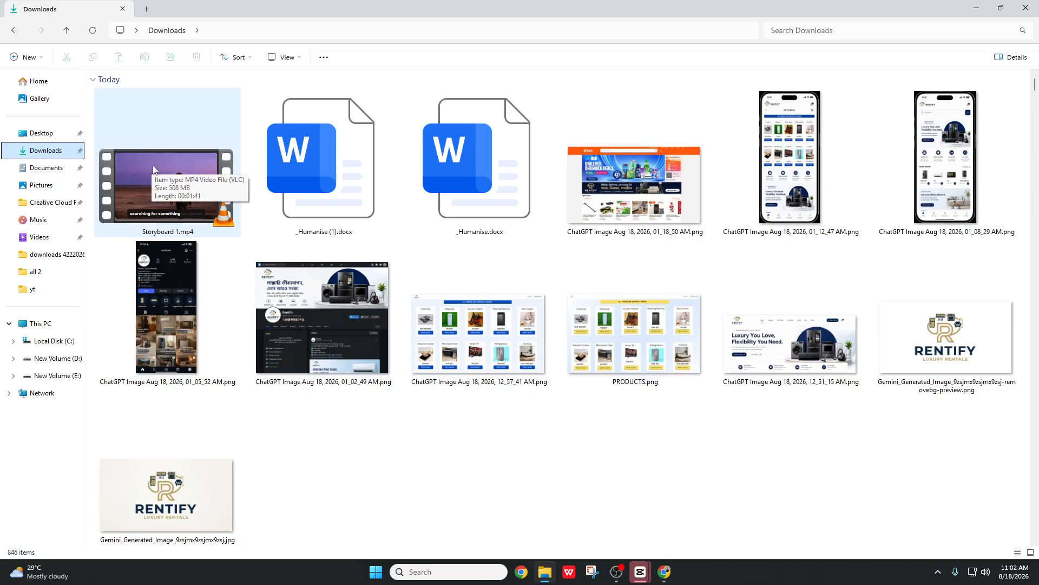
- Play Storyboard 1.mp4 in VLC, skip ahead to 00:51, and close the player and the folder to return to CapCut
double_click(153, 165)
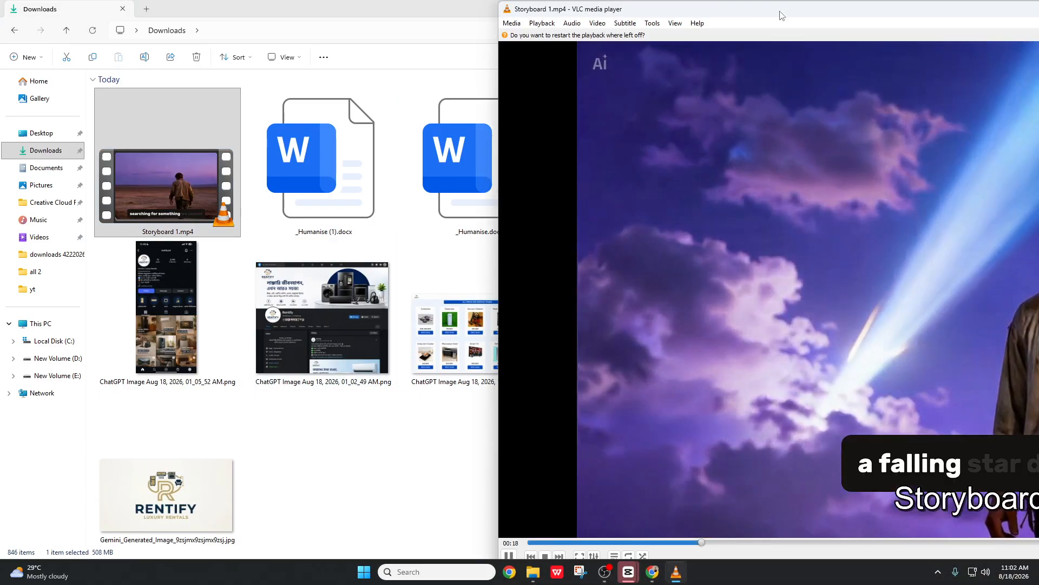
left_click_drag(778, 15, 305, 17)
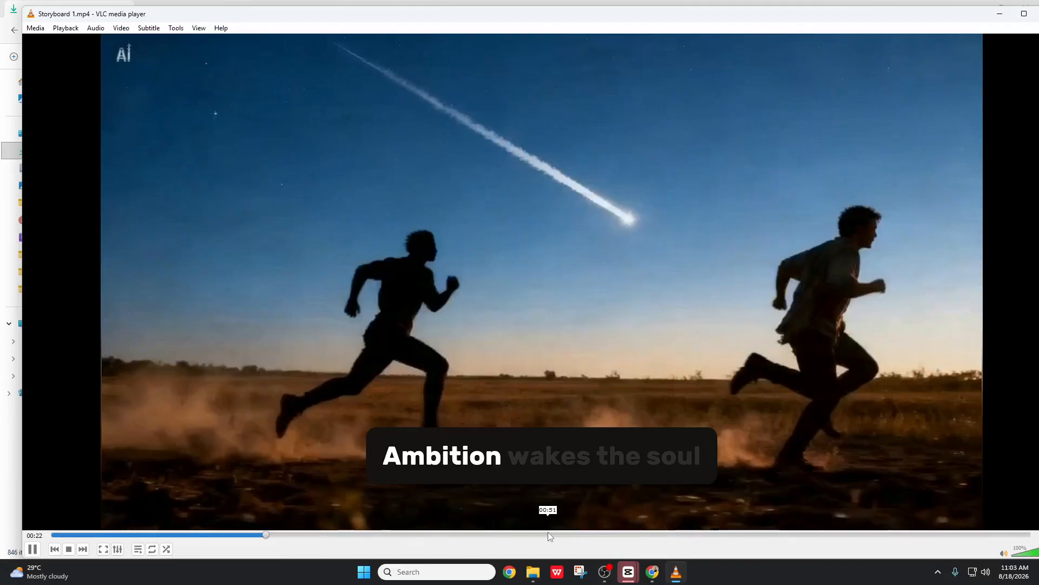
left_click(548, 534)
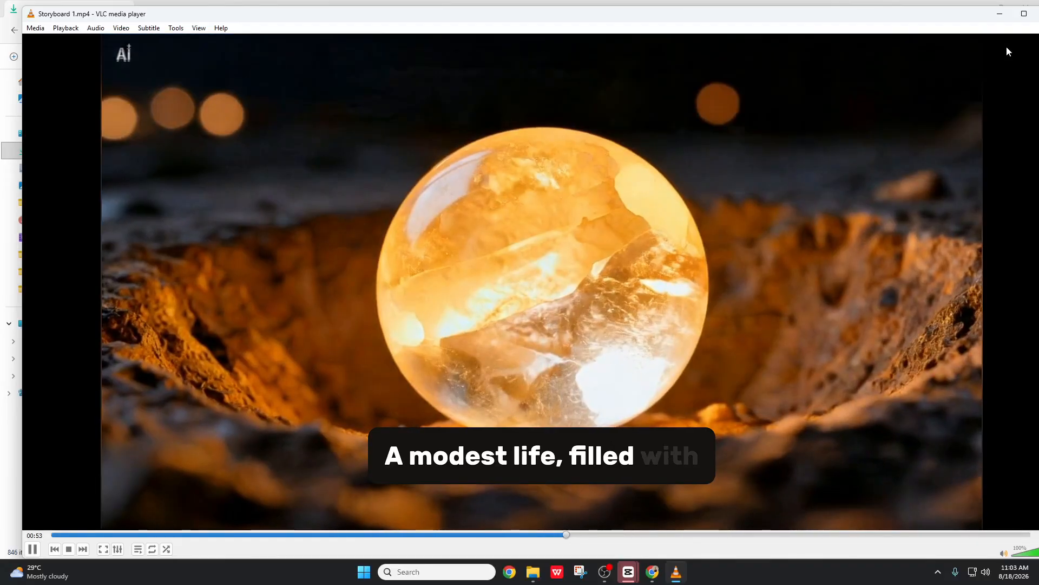
key("alt+F4")
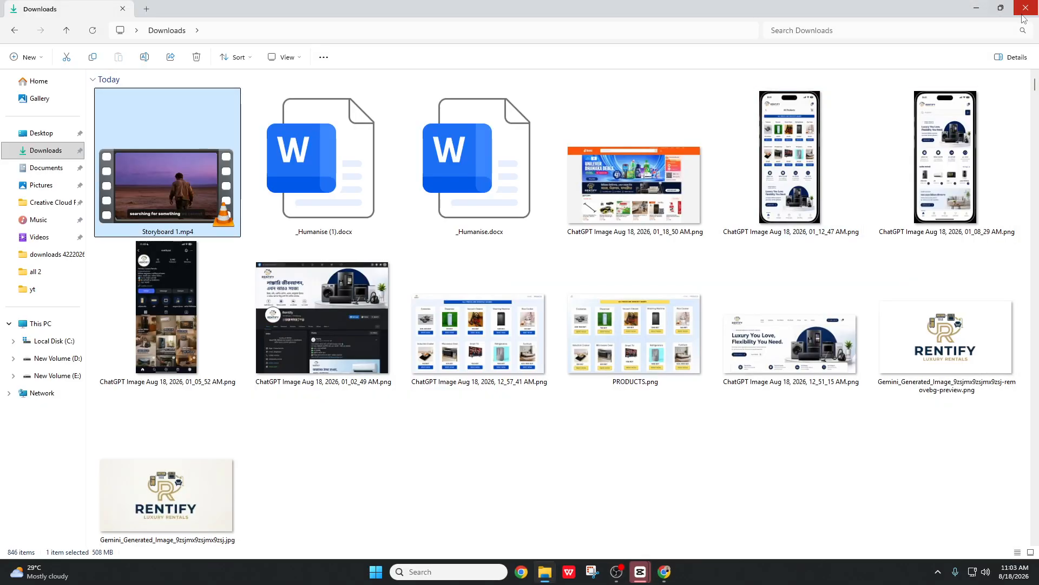
left_click(1026, 8)
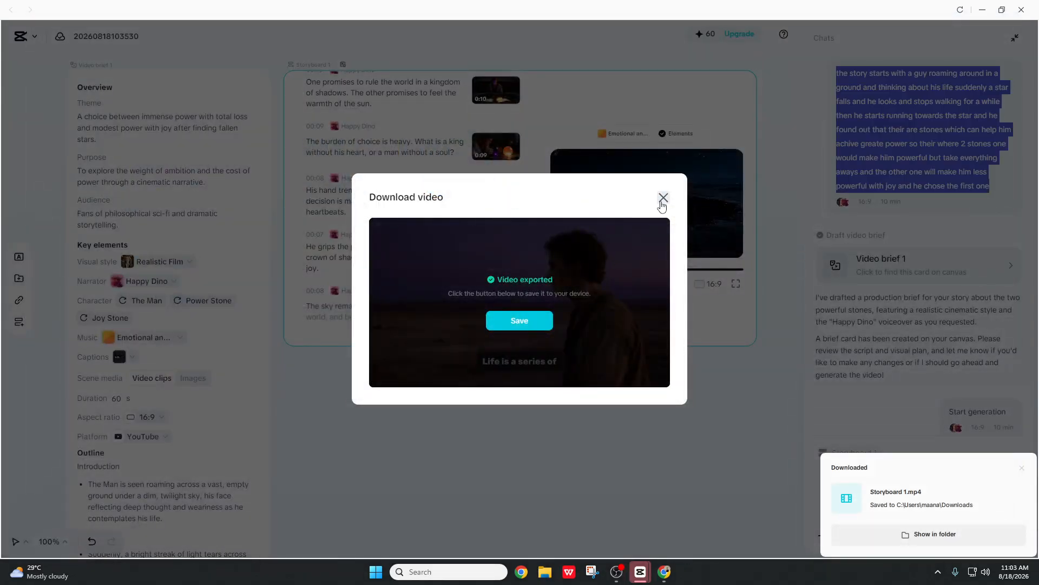
- Close the video download dialog and dismiss the AI video research survey
left_click(662, 198)
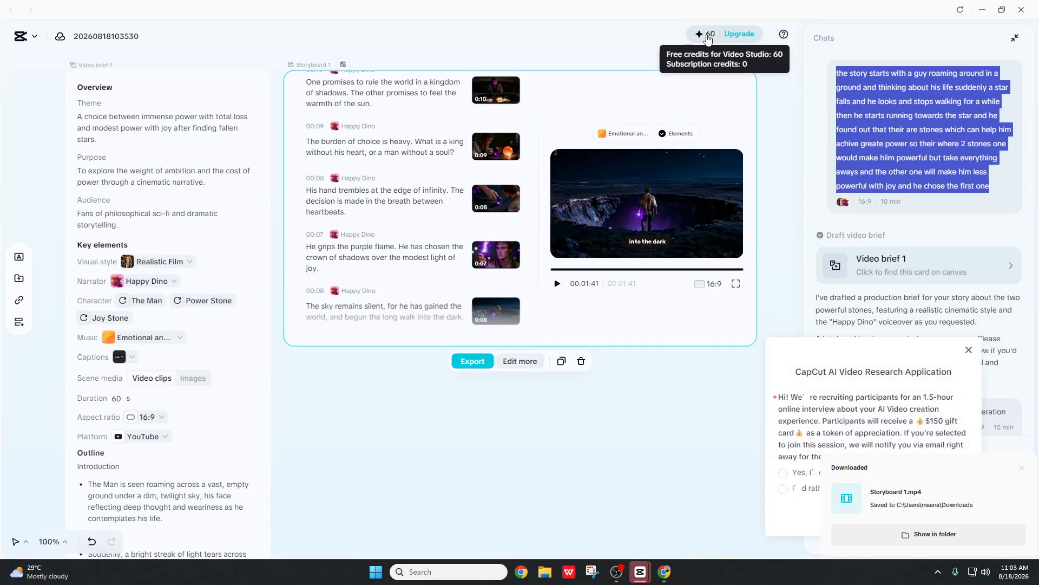
left_click(969, 350)
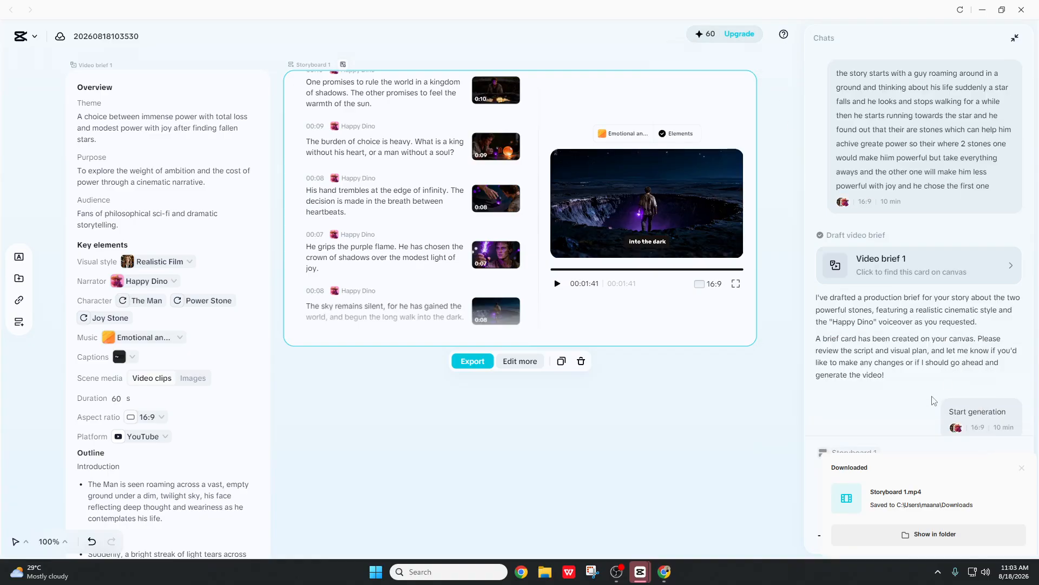
- Check the selected Segment 1 script in Gemini, return to the CapCut storyboard project, and dismiss the download notification
left_click(664, 572)
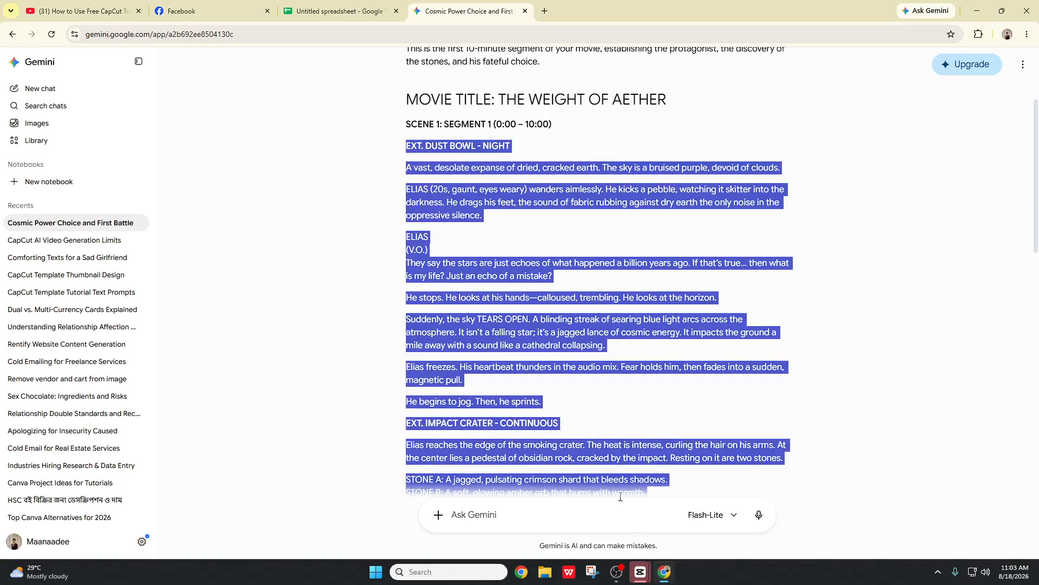
left_click(640, 572)
left_click(612, 507)
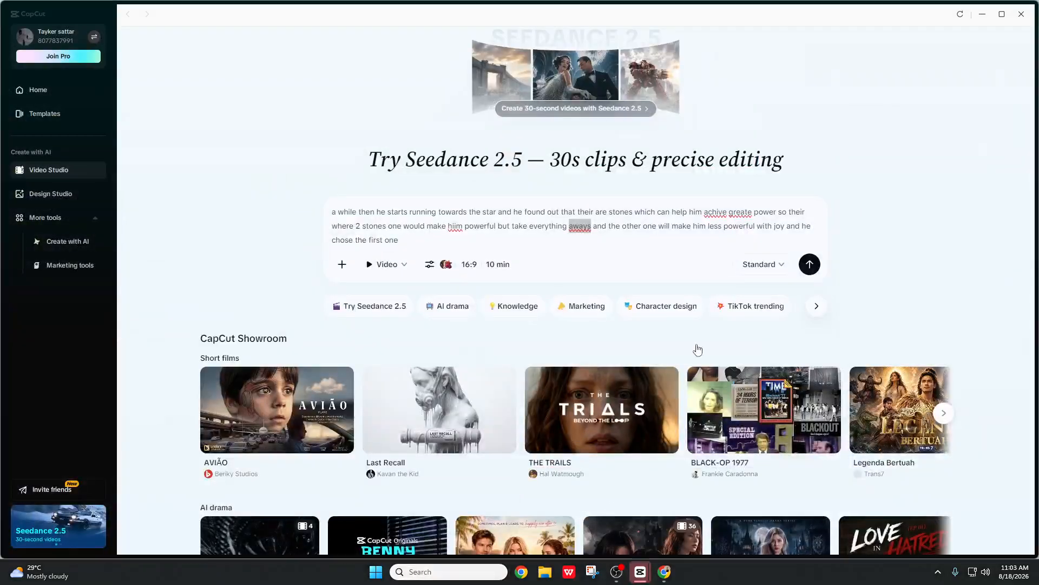
mouse_move(640, 572)
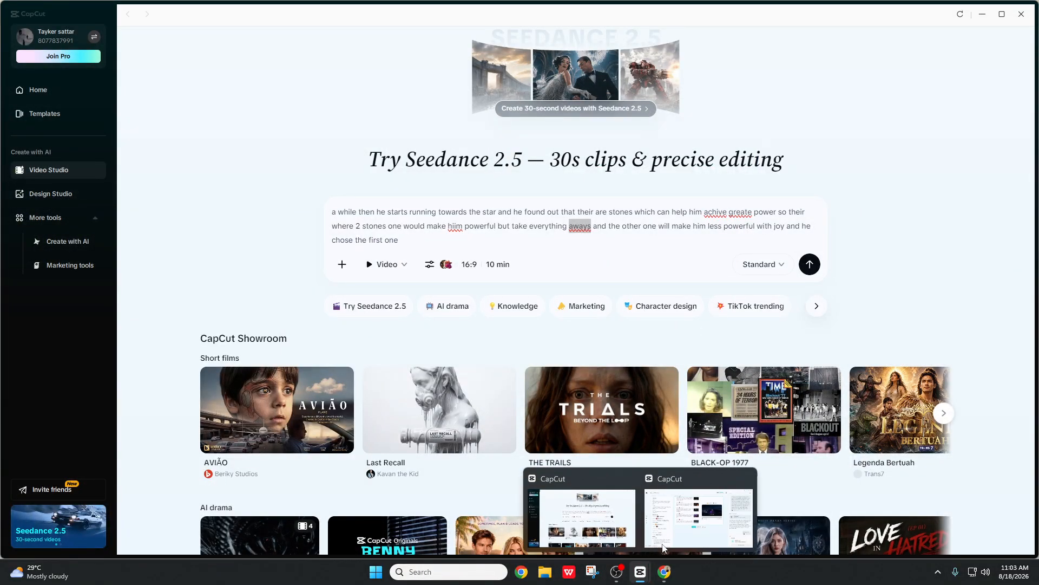
left_click(658, 539)
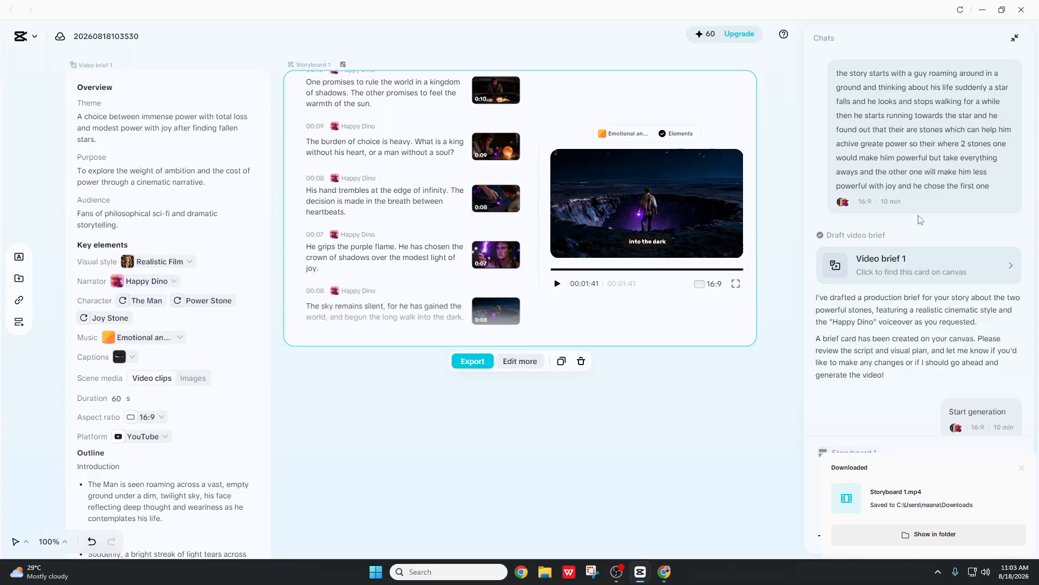
left_click(1022, 467)
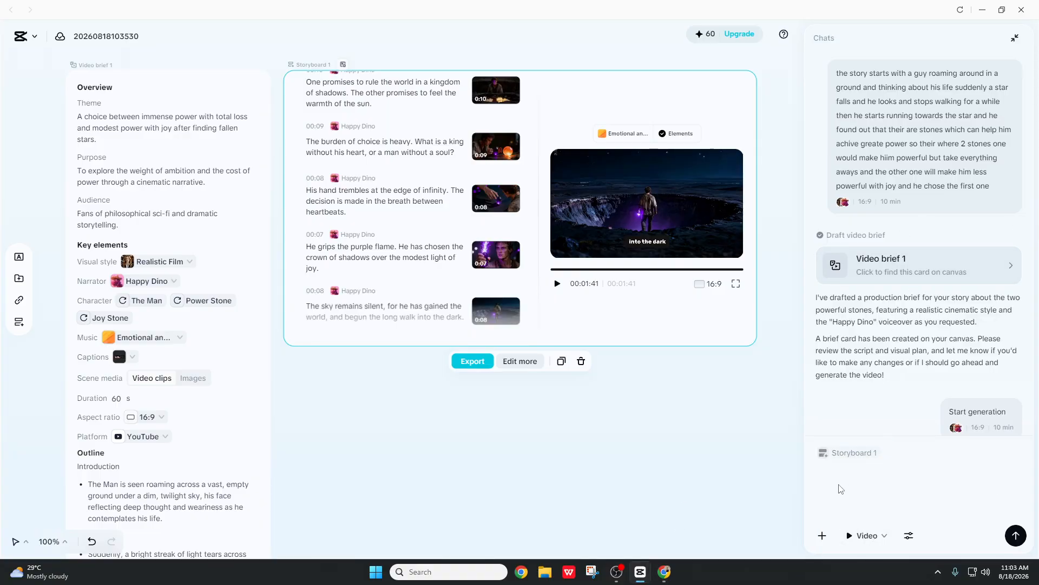
left_click(824, 536)
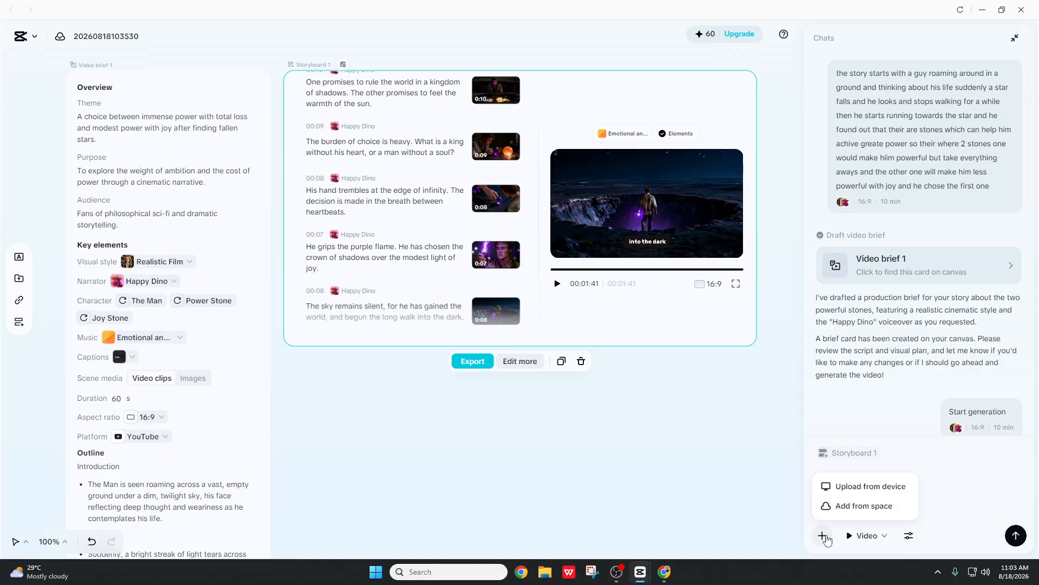
left_click(946, 497)
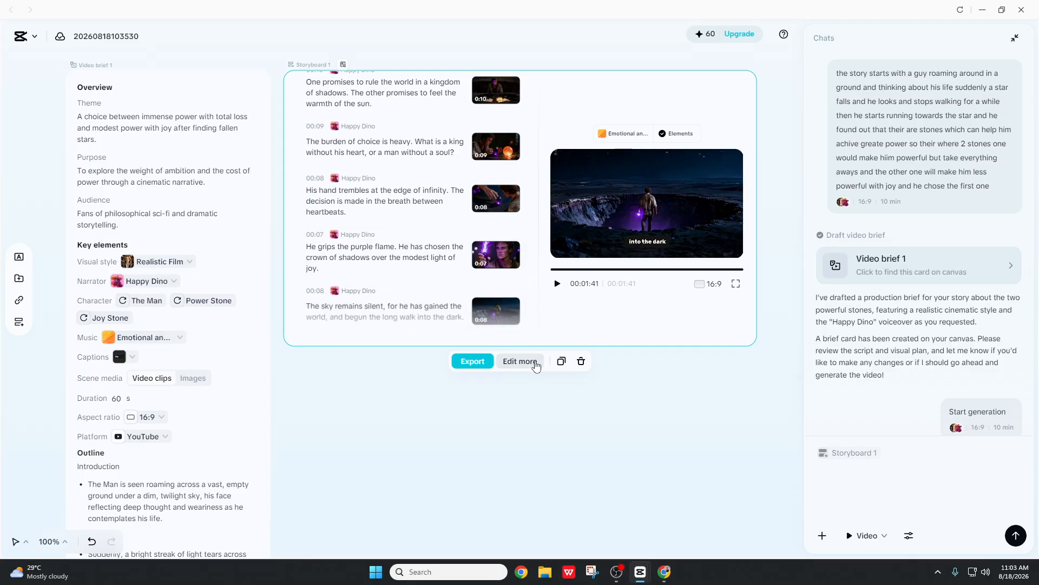
scroll(433, 242, "down", 2)
scroll(433, 243, "up", 10)
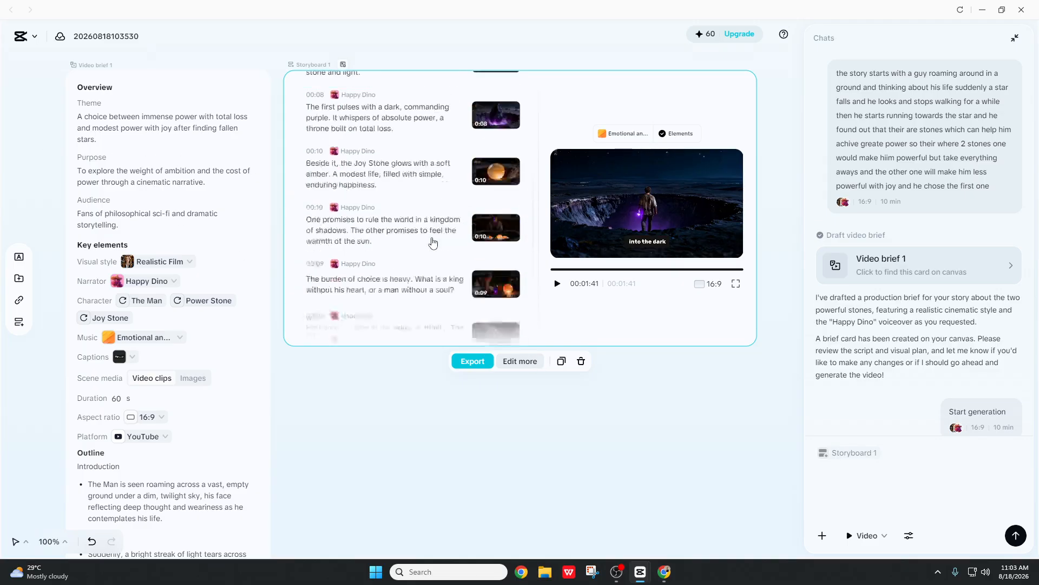
scroll(432, 241, "down", 10)
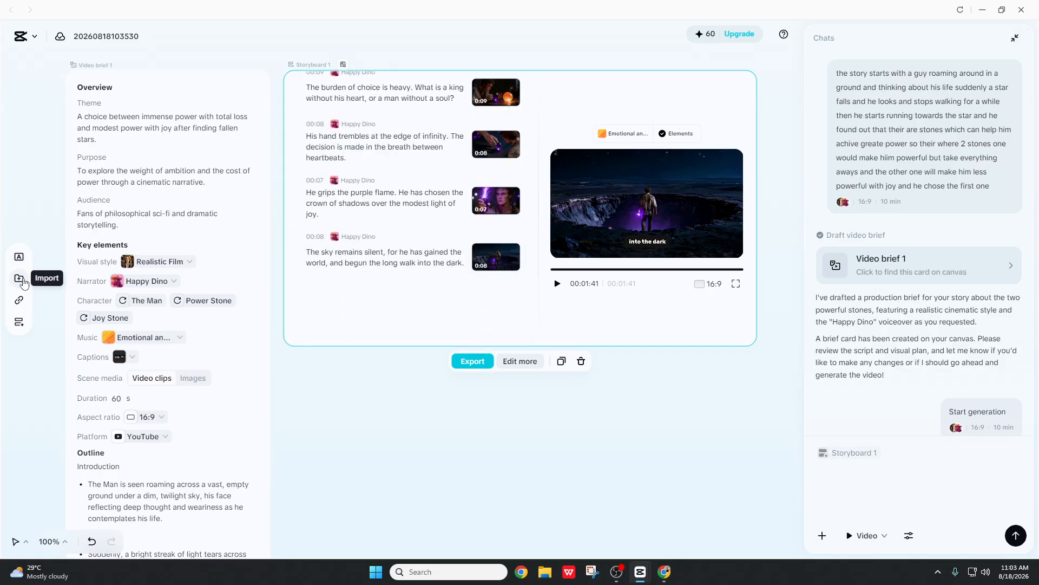
- Add a second storyboard to the canvas and paste the Gemini script into its scenes, starting with "EXT. DUST BOWL - NIGHT"
left_click(19, 322)
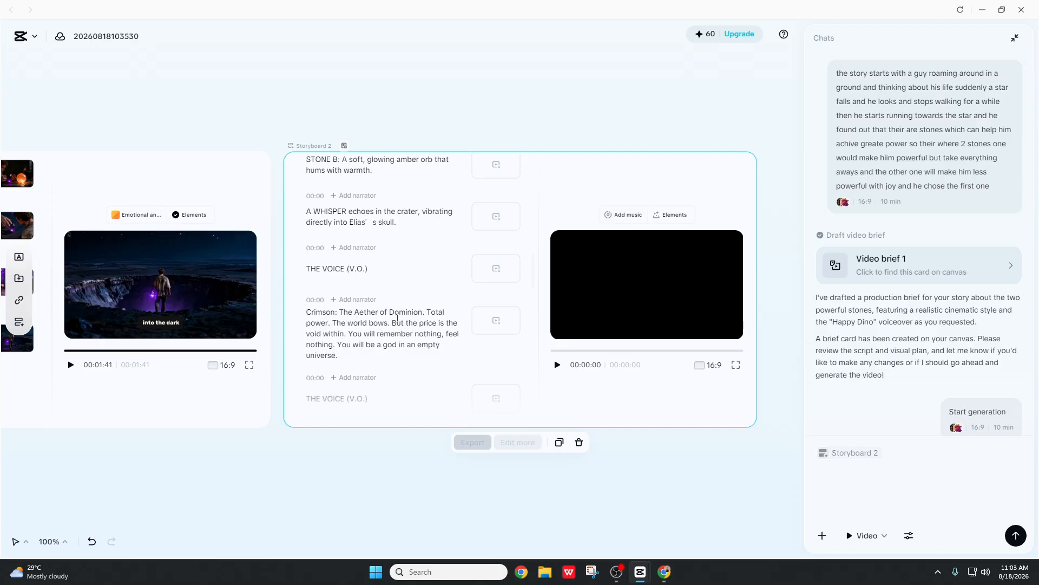
scroll(398, 314, "up", 8)
scroll(398, 311, "up", 5)
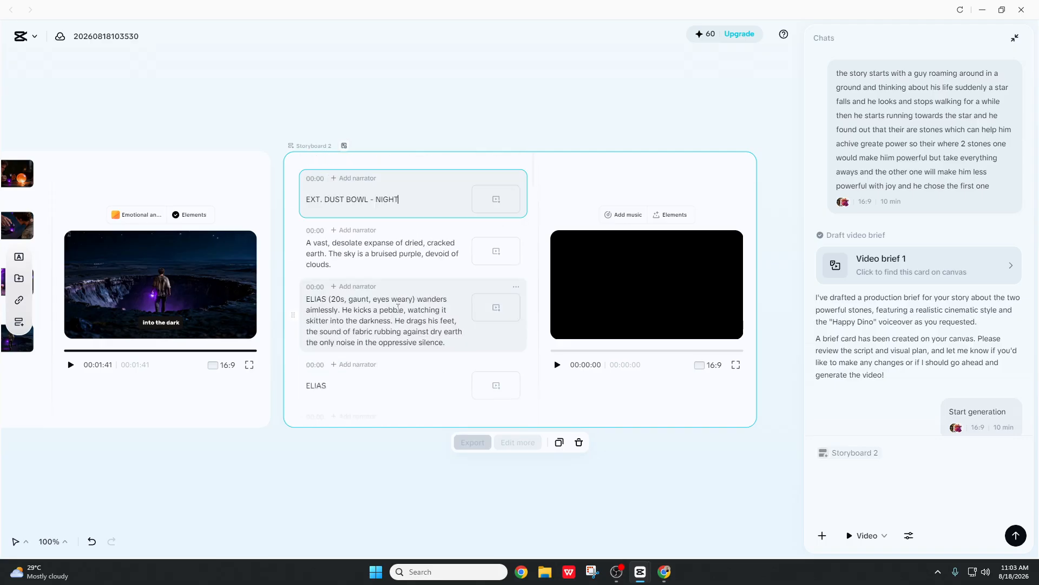
left_click(402, 194)
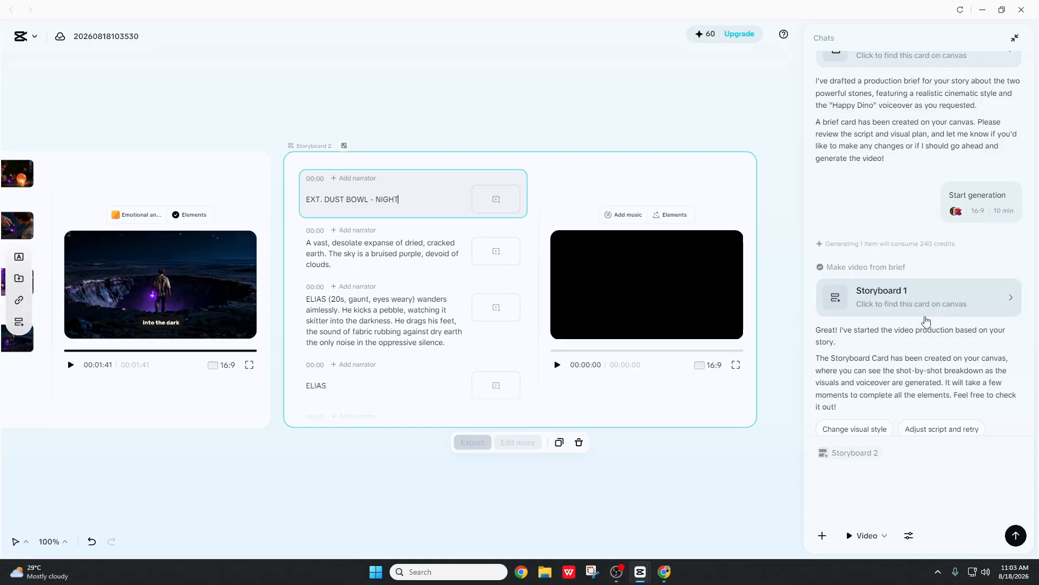
- Paste the full script into the chat with Storyboard 2 attached, dismiss the creation mode tip, and submit the prompt as a video request
left_click(902, 453)
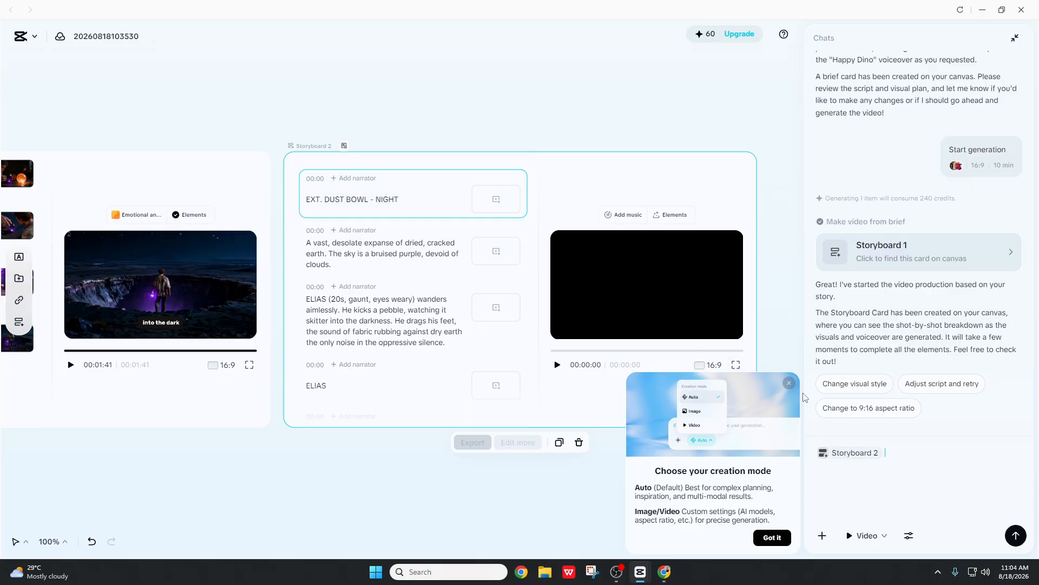
left_click(790, 383)
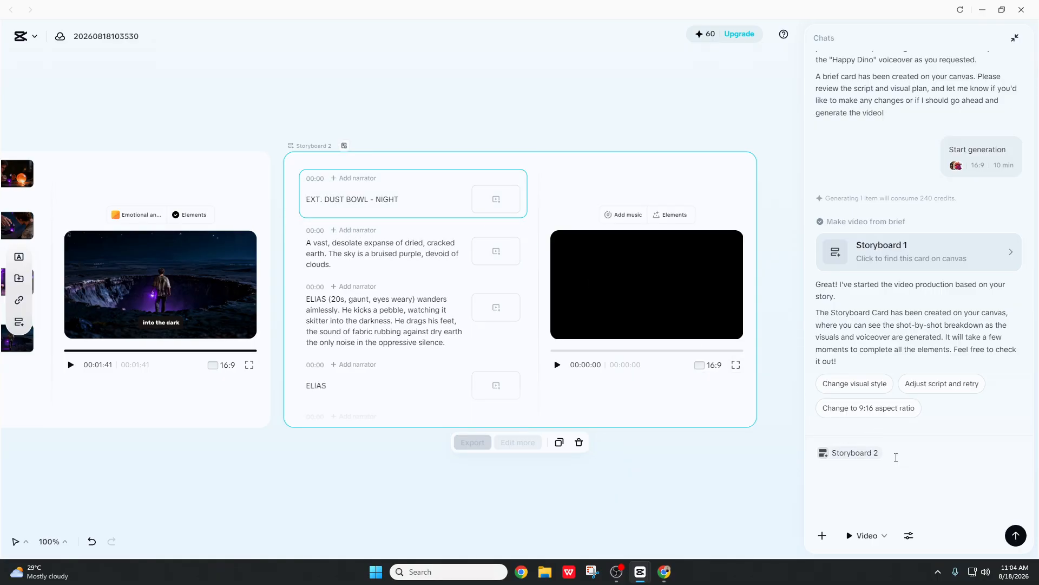
key("ctrl+v")
scroll(896, 453, "up", 10)
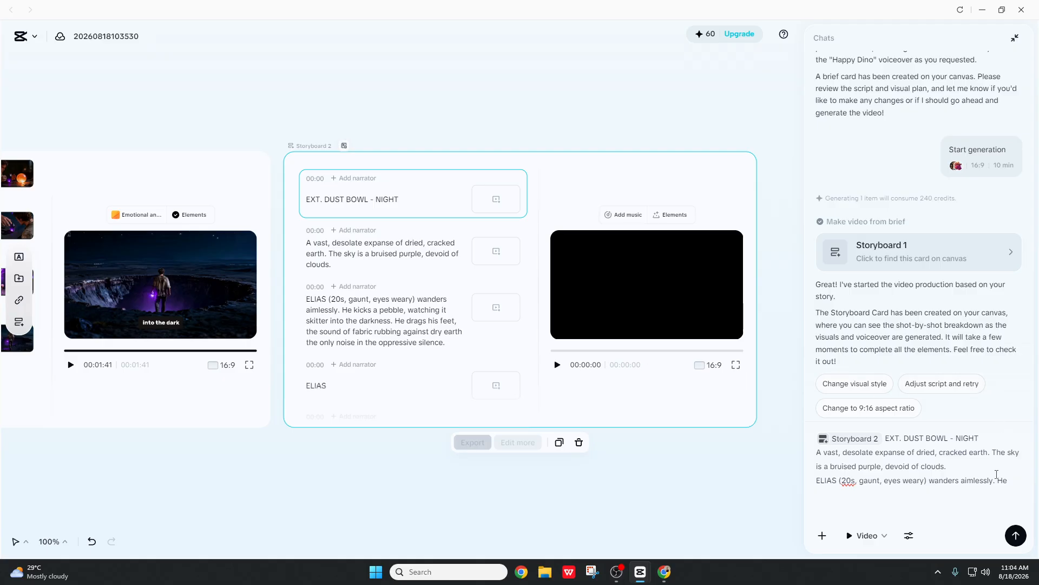
left_click(1017, 535)
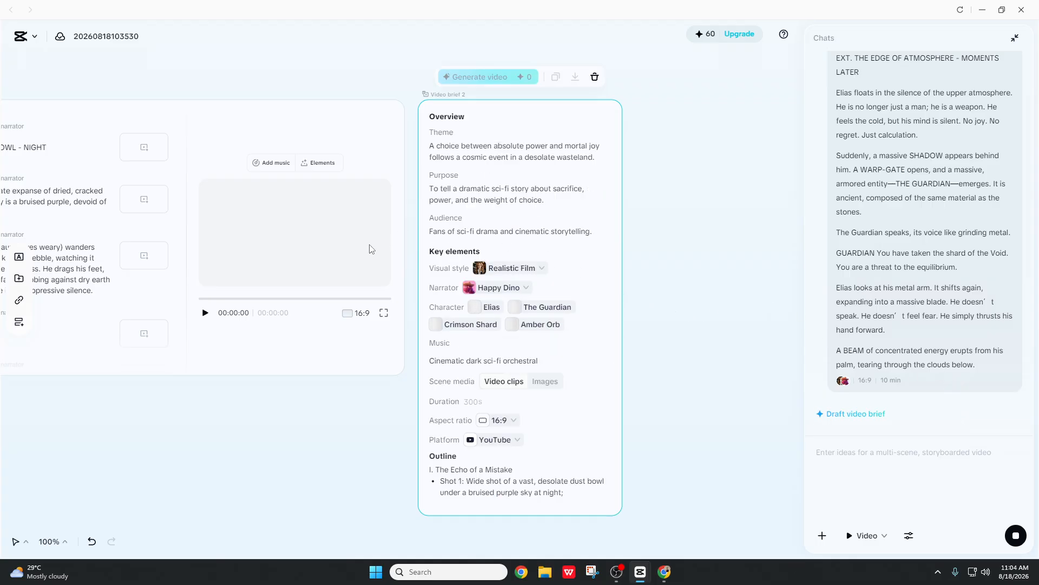
- Read through the Video brief 2 card, from its overview and key elements to the end of its shot outline
scroll(494, 263, "down", 4)
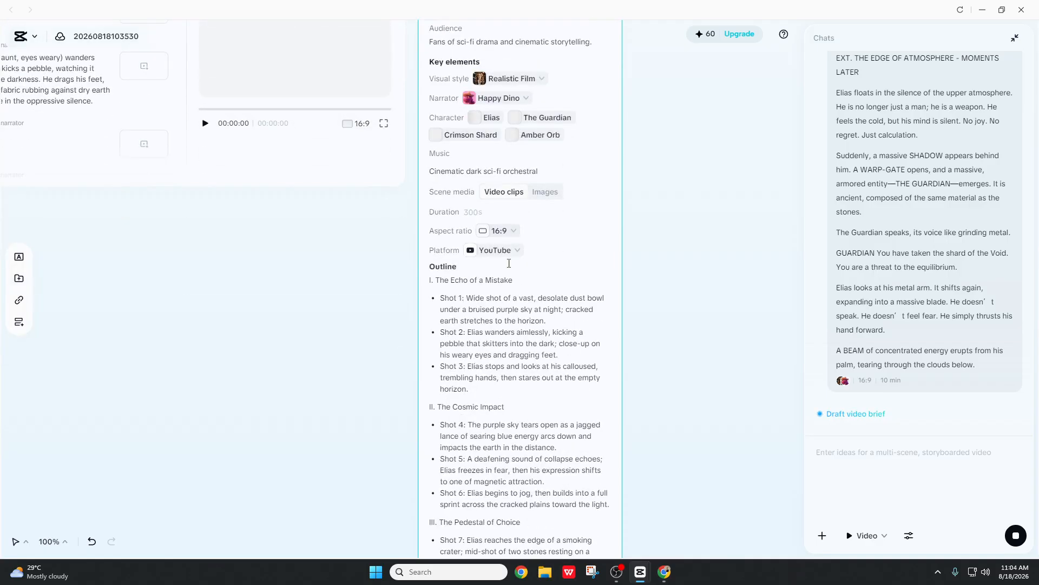
scroll(509, 263, "down", 8)
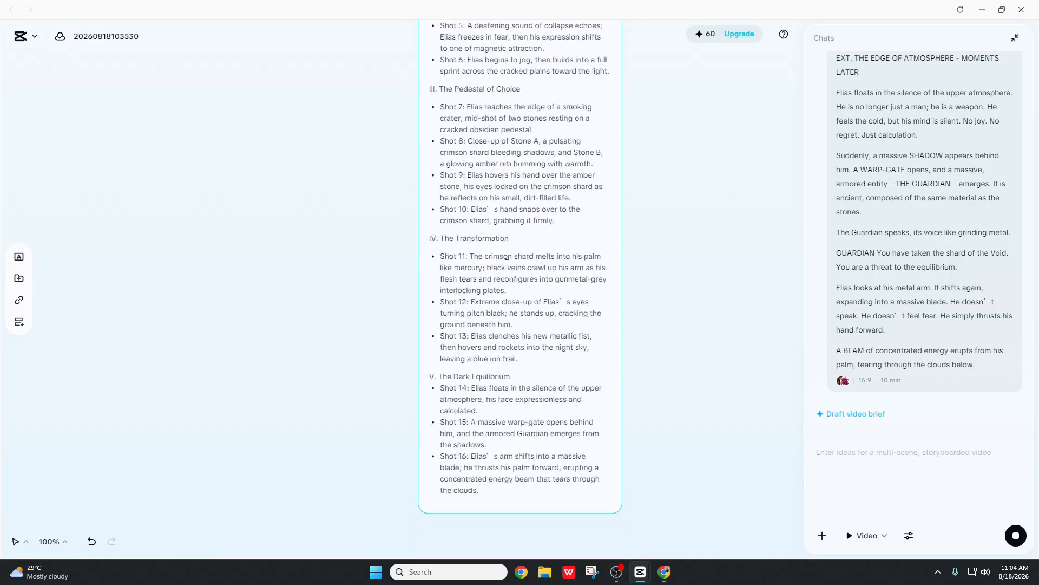
scroll(507, 264, "down", 5)
scroll(507, 264, "up", 3)
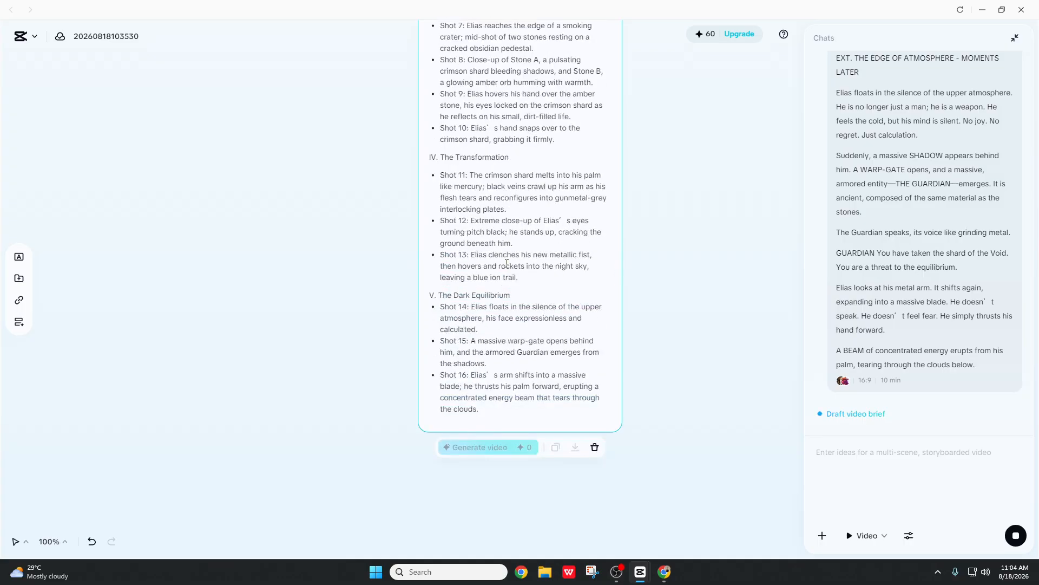
scroll(507, 263, "up", 13)
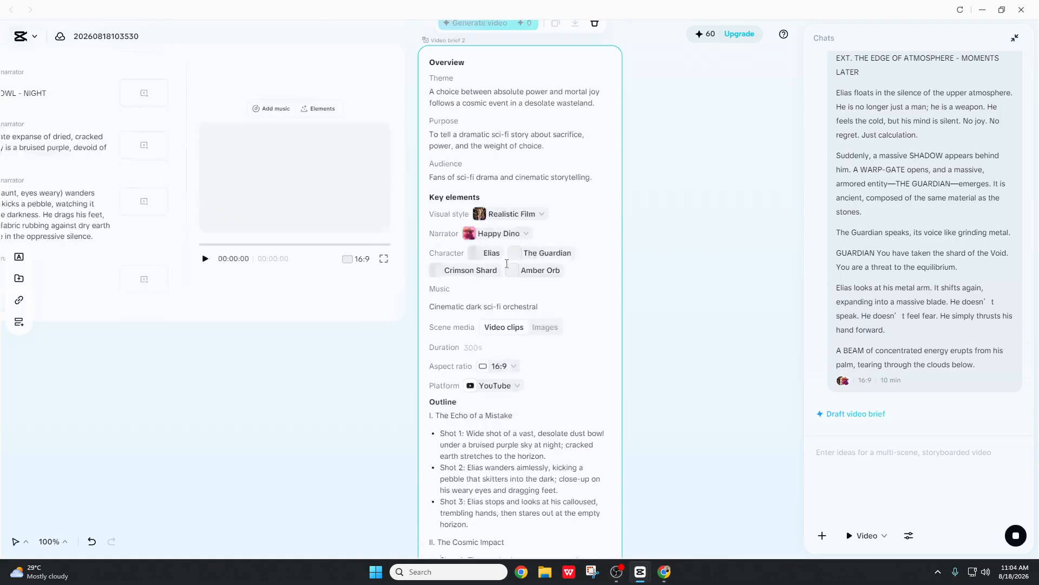
scroll(507, 263, "up", 4)
scroll(494, 269, "down", 2)
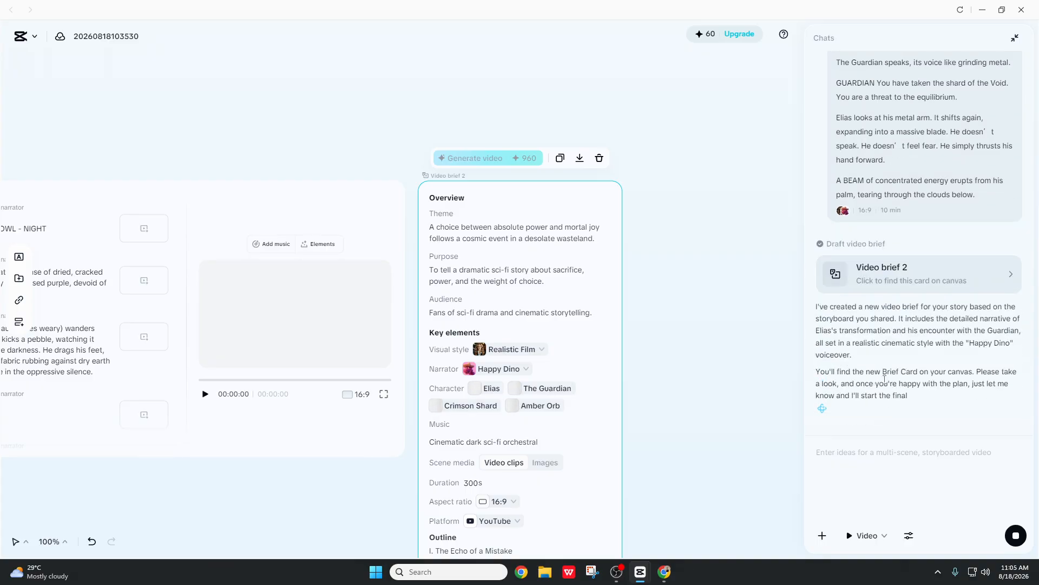
- Locate Video brief 2 on the canvas and request the suggested change of its voiceover to a serious male
left_click(870, 274)
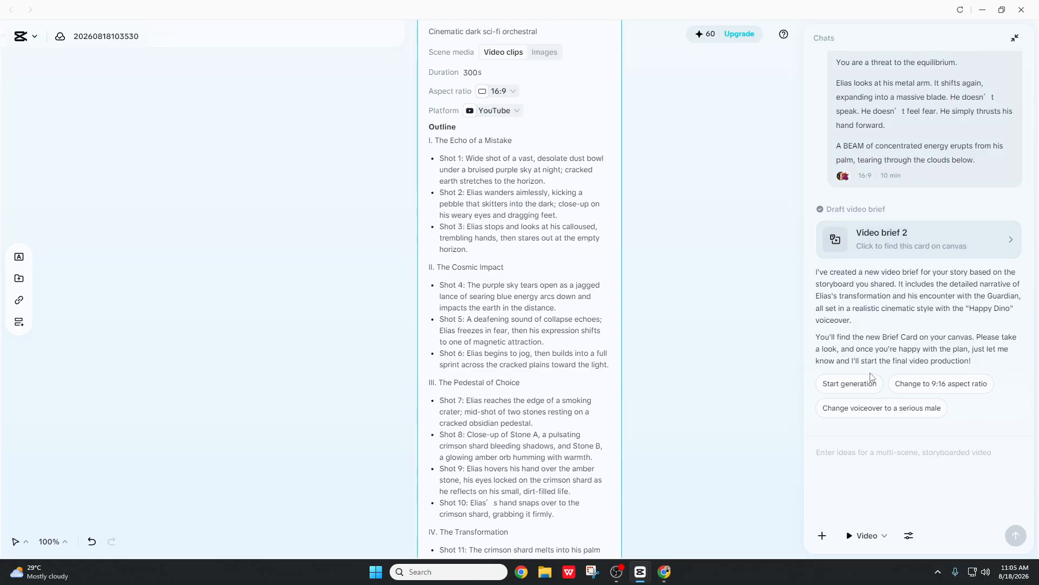
left_click(879, 407)
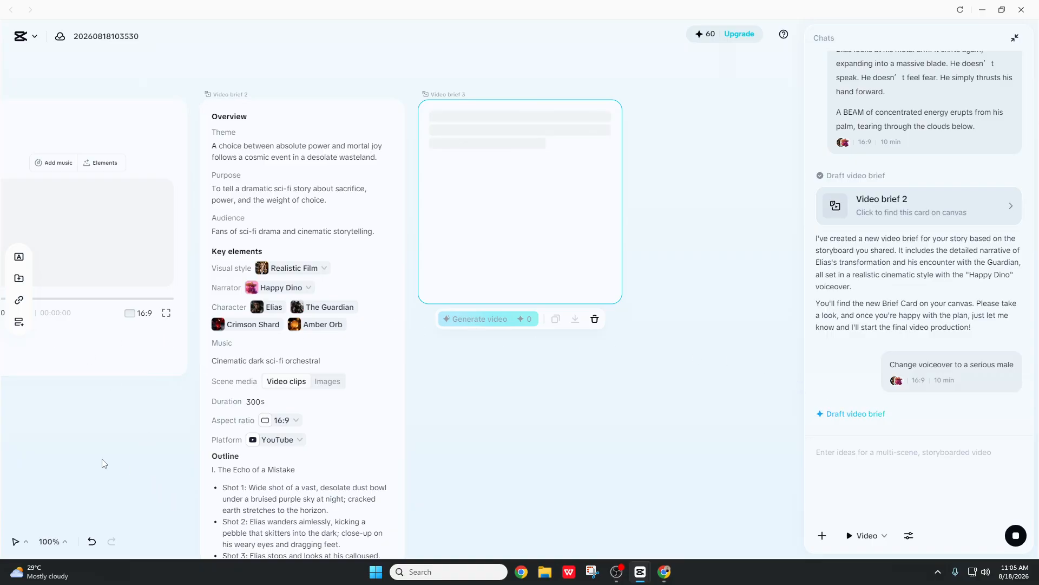
left_click_drag(104, 463, 193, 479)
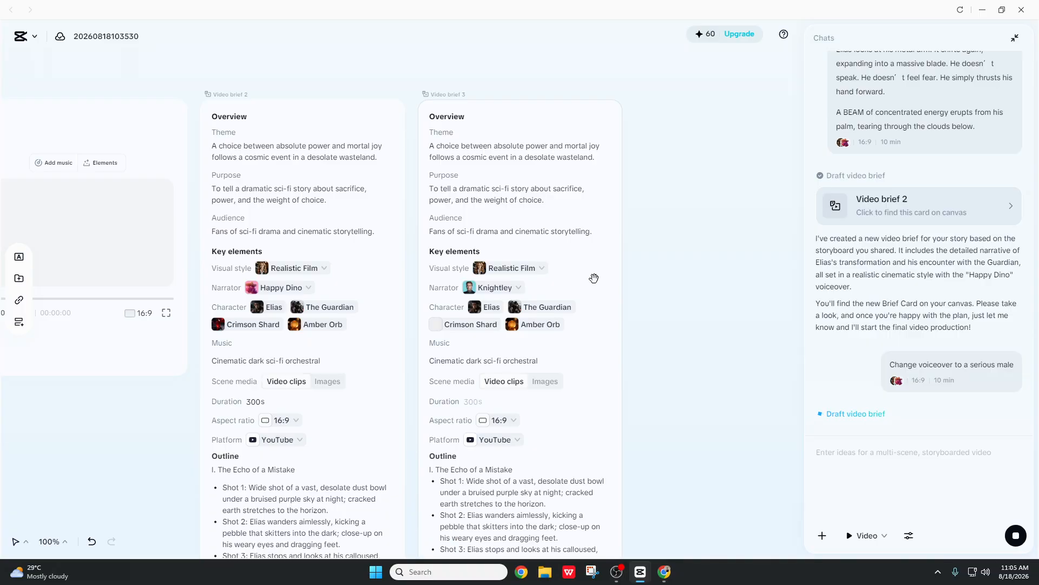
- Review the Video brief 3 card down to its last shot and ask the assistant to start generation
scroll(595, 280, "down", 6)
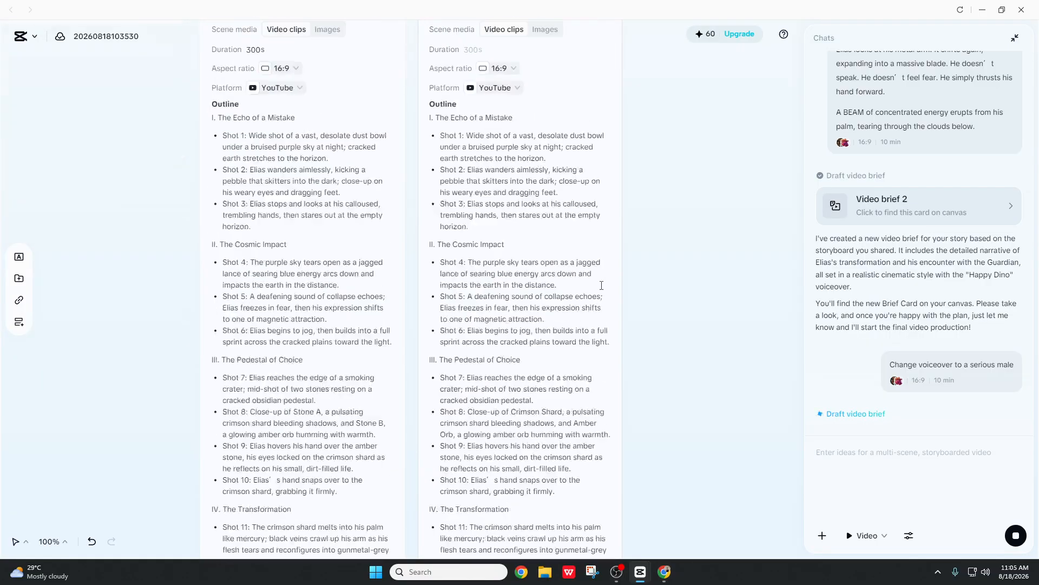
scroll(601, 285, "down", 10)
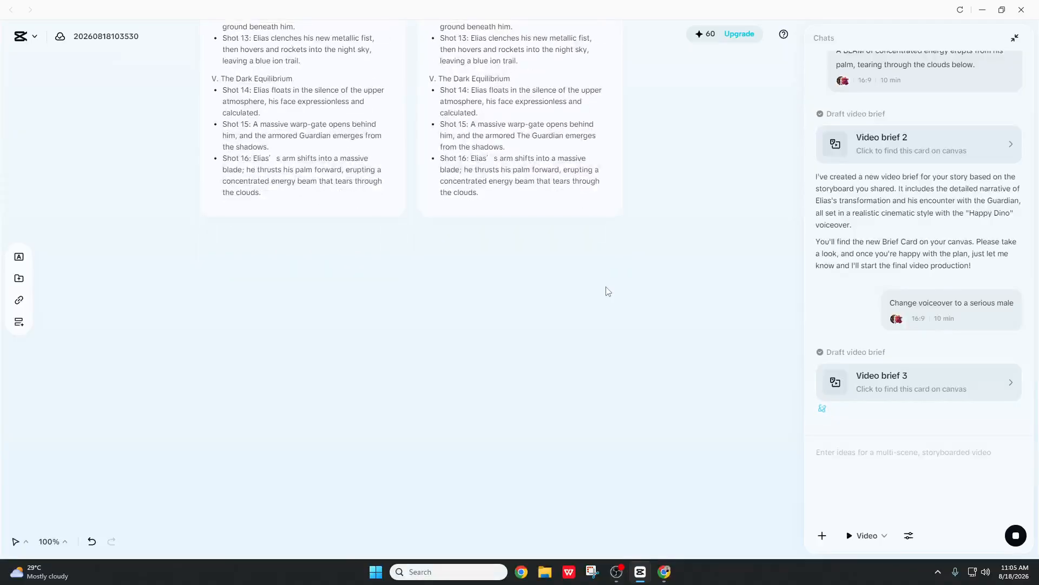
scroll(605, 291, "up", 10)
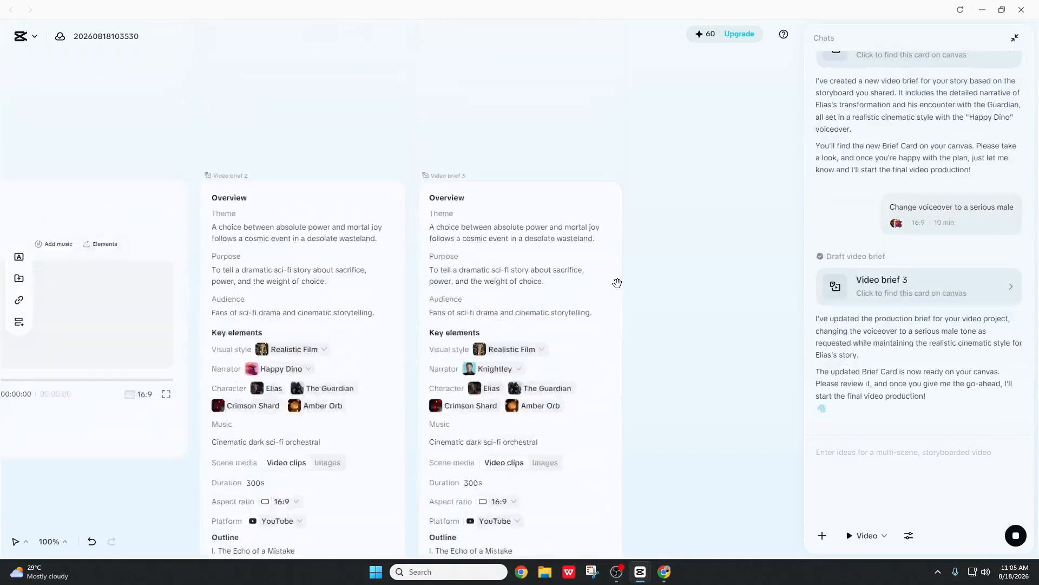
scroll(618, 283, "up", 7)
scroll(618, 284, "down", 8)
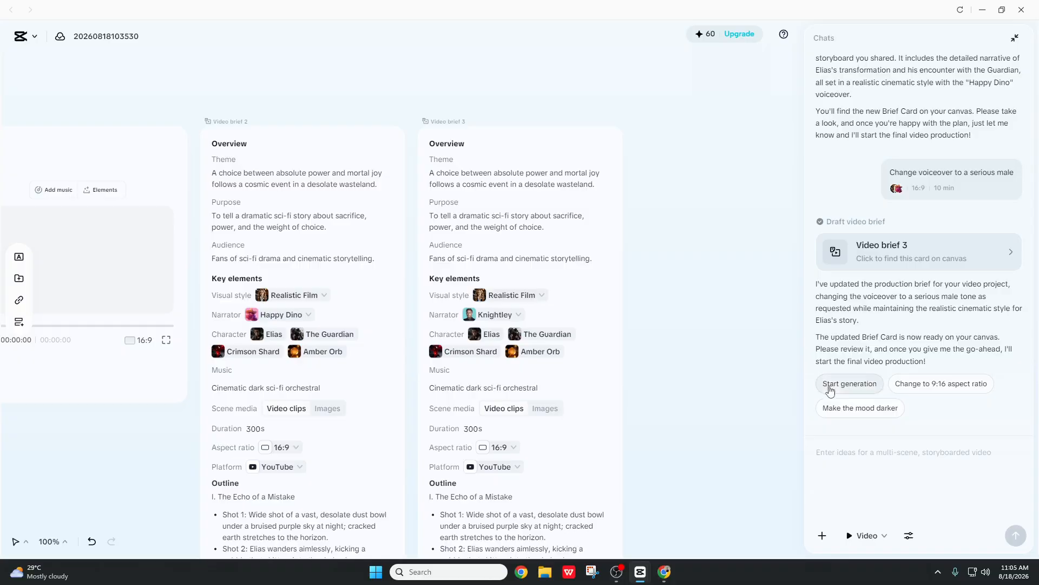
left_click(831, 388)
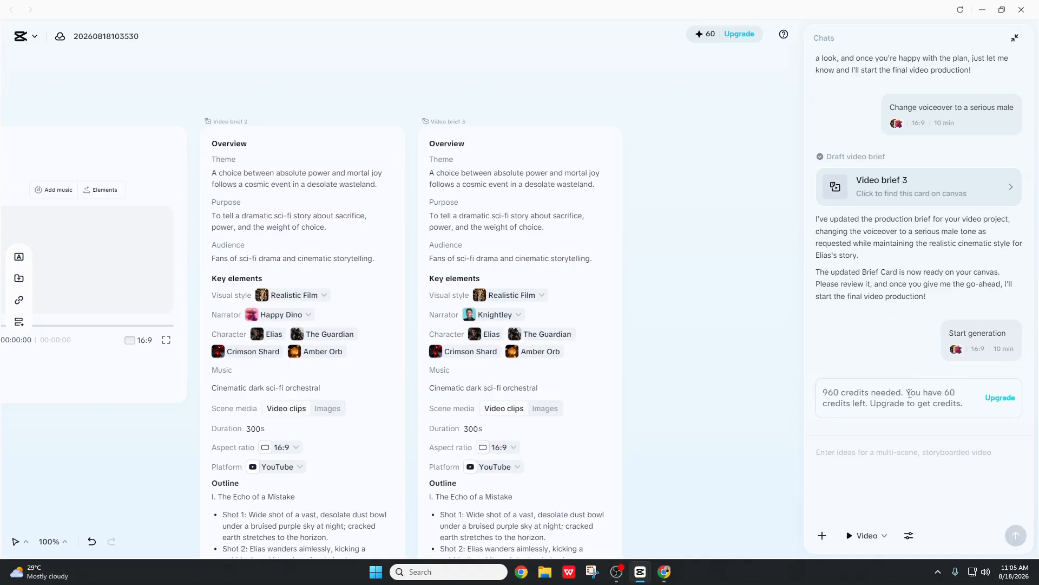
left_click_drag(825, 392, 874, 398)
left_click(873, 398)
- Ask the chat assistant "when will my credits refill"
left_click(894, 452)
type("h")
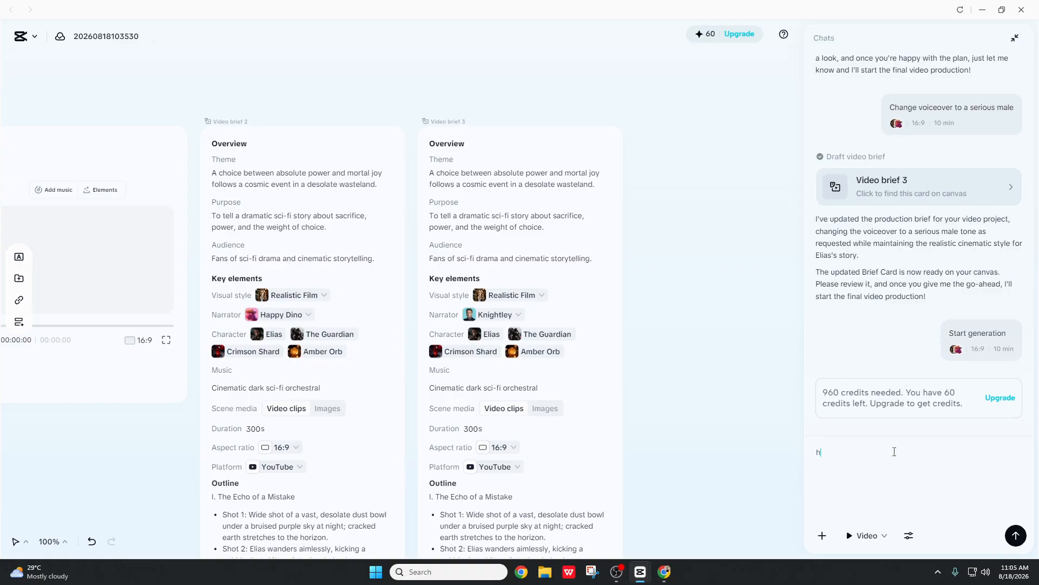
key("BackSpace")
type("when will my credits refill")
key("Return")
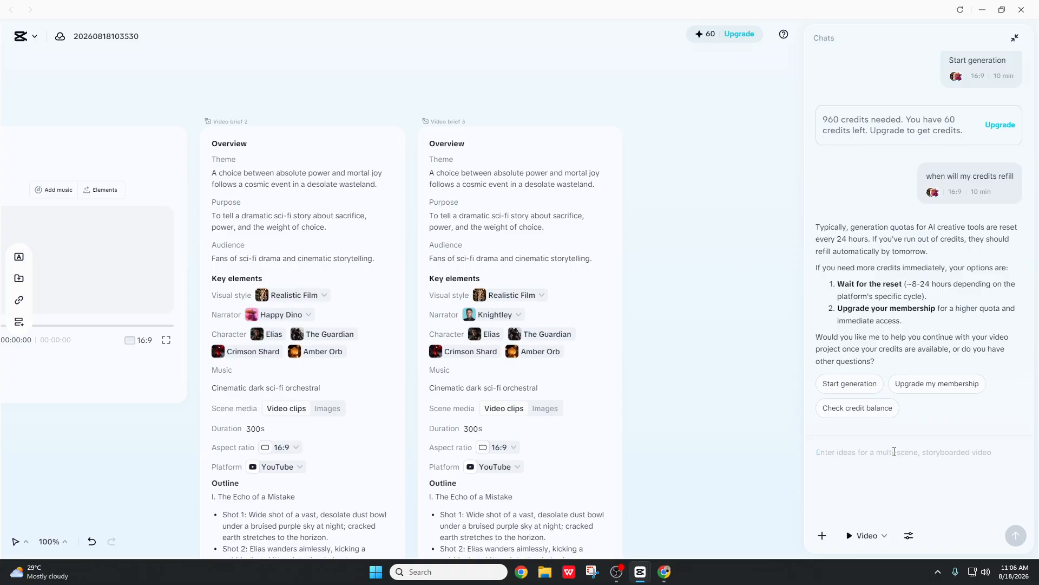
- Message the assistant that a 2-minute video took 240 credits, although CapCut AI was said to generate 10-minute videos each time for free
type("i havr")
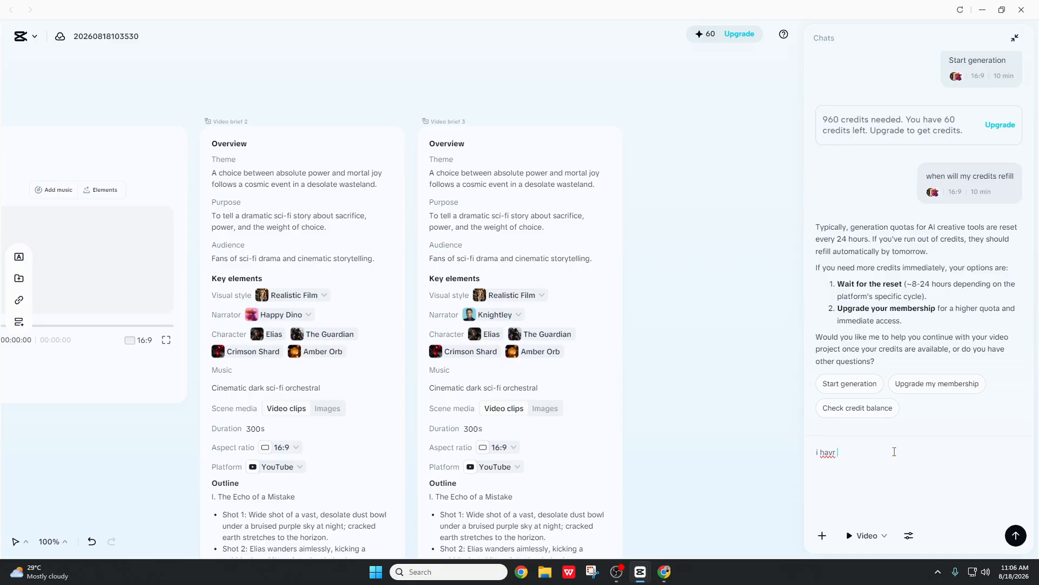
key("BackSpace")
type("e generated a 2 minutes video and it took away ")
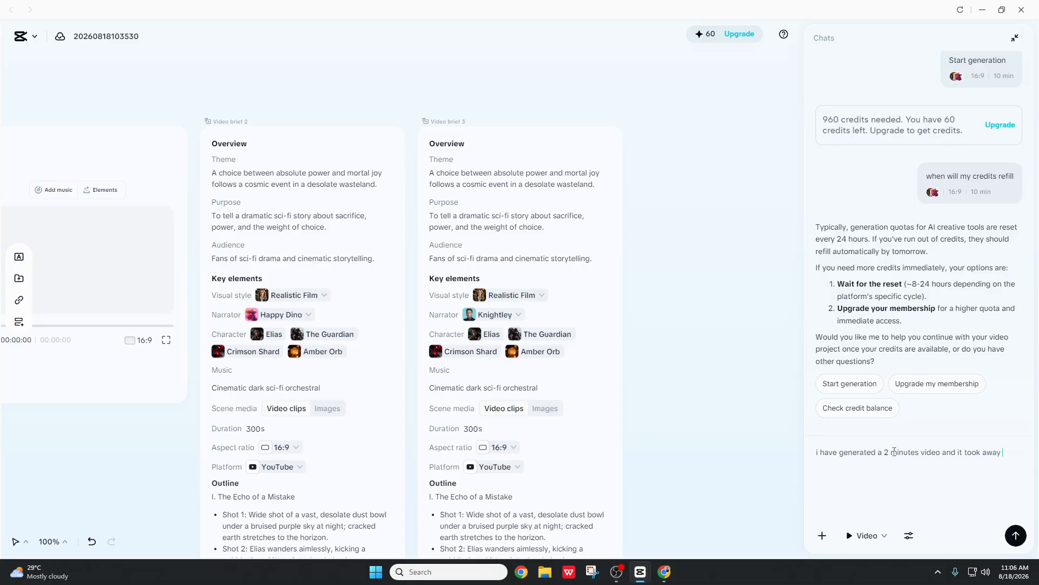
type("240")
type(" cred")
type("its but")
type(" i have heared that ")
type("o")
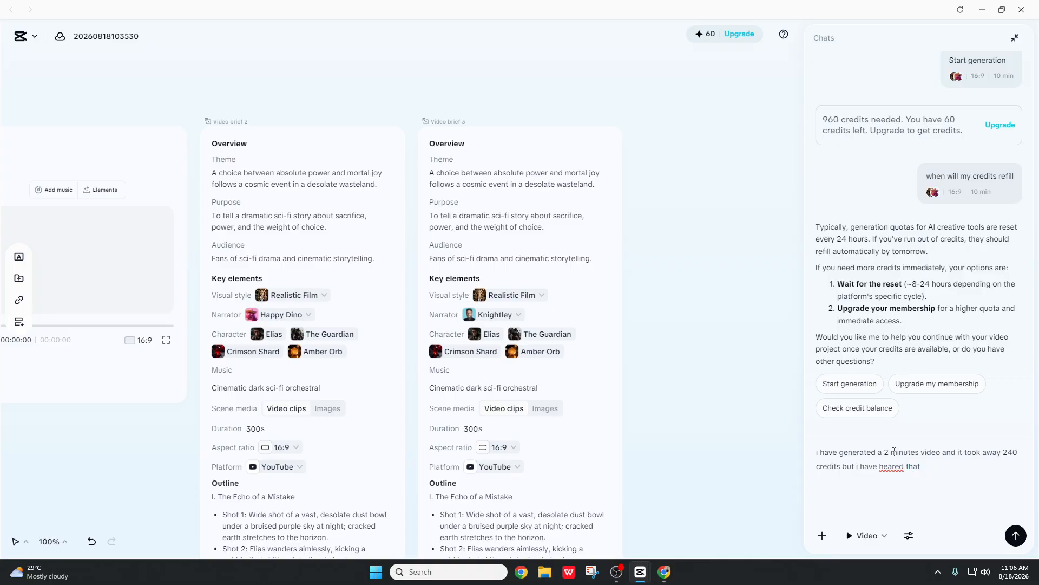
type(" can generate 10 minutes video each time from ")
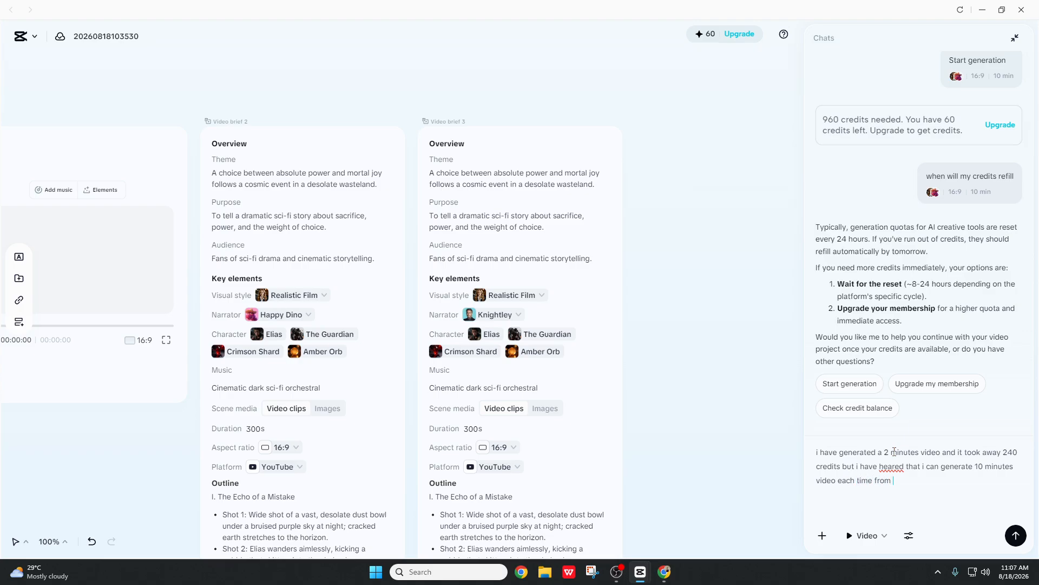
type("capcut ai and its free")
key("Return")
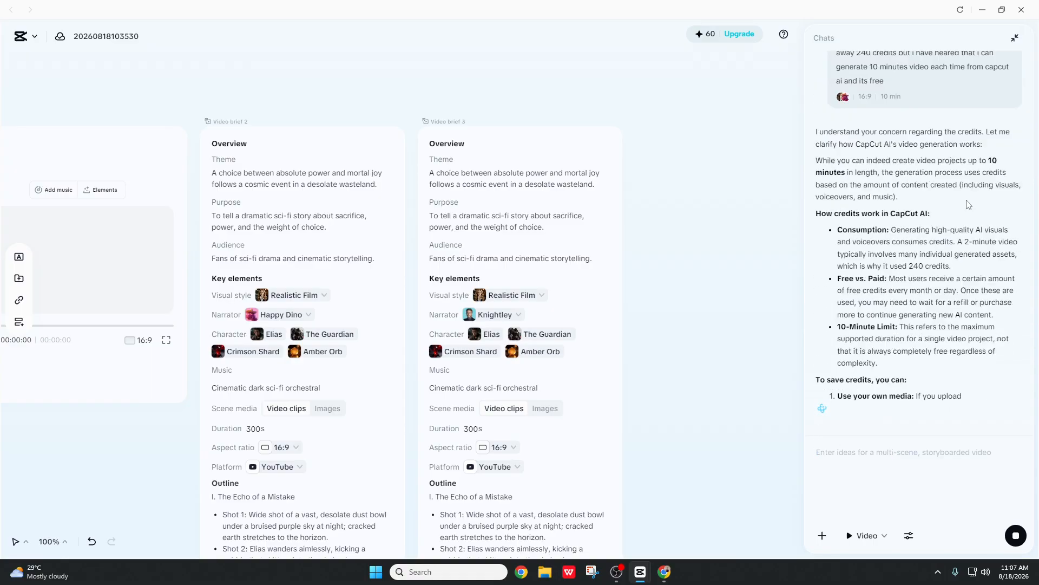
- Read the reply's explanation of how credits work, covering consumption, free versus paid use and the 10-minute limit
scroll(866, 157, "up", 3)
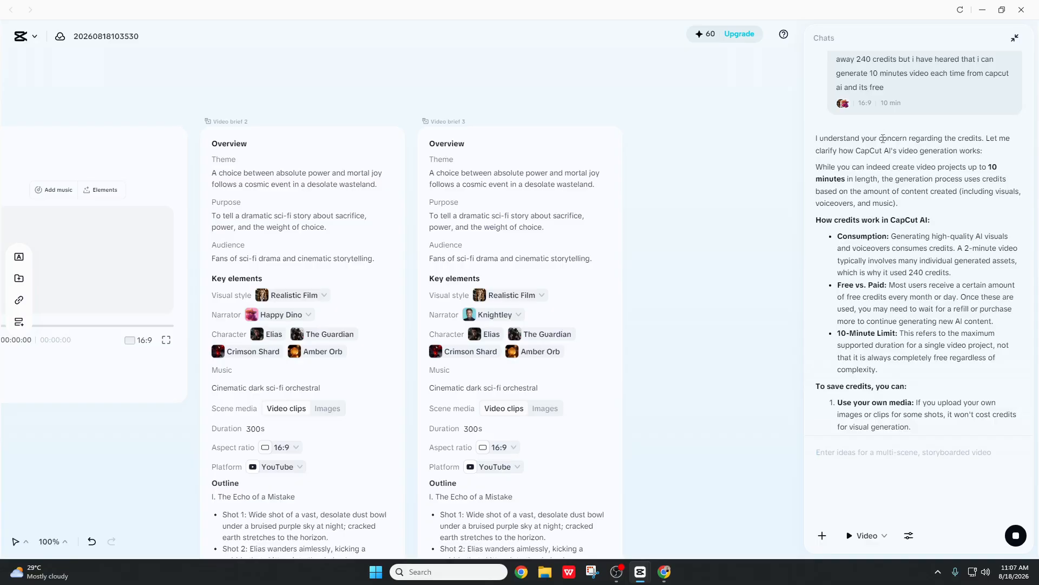
scroll(870, 158, "up", 3)
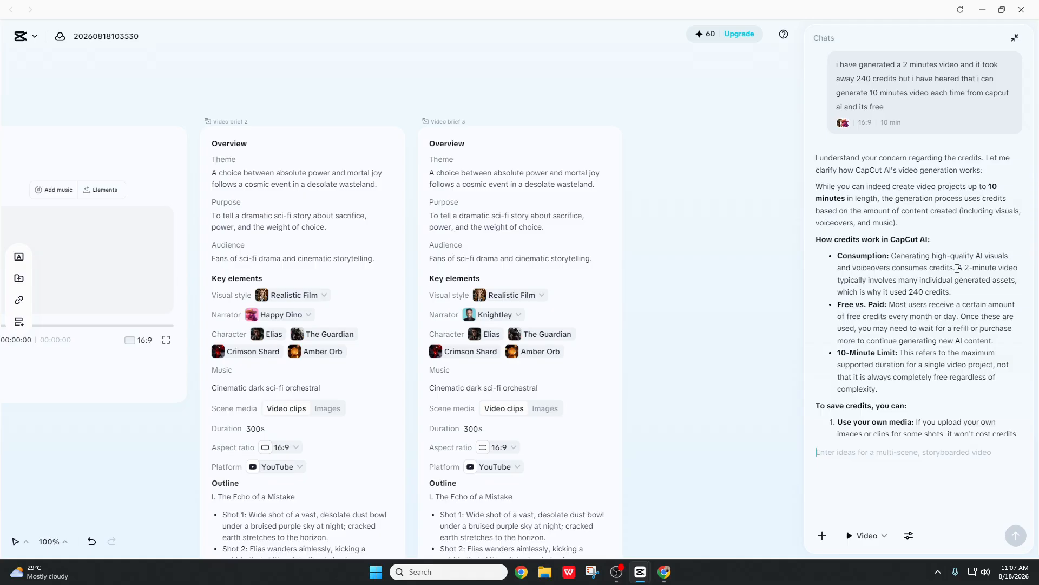
left_click_drag(959, 269, 1018, 273)
left_click(1019, 272)
scroll(916, 295, "down", 1)
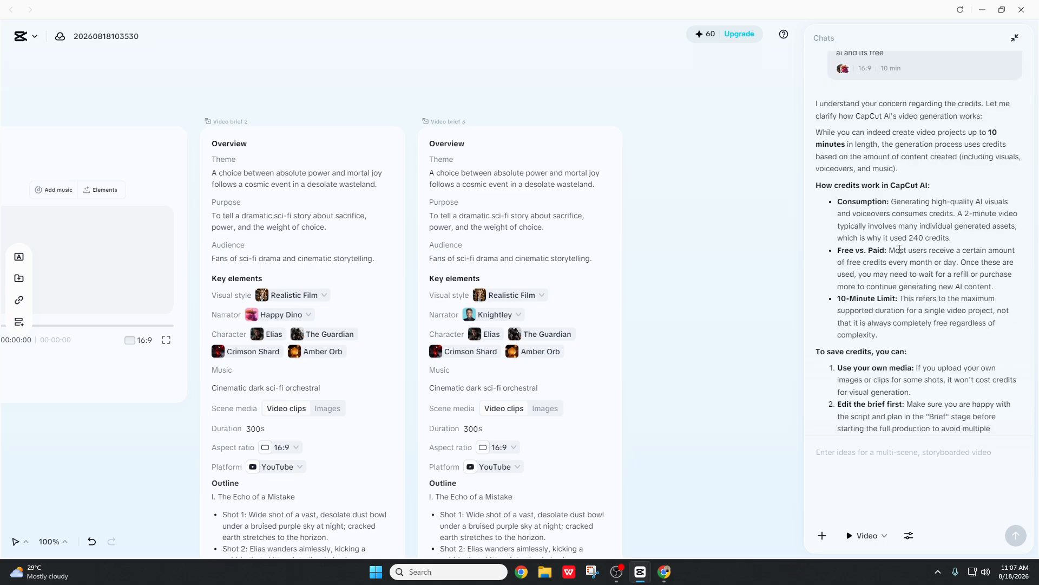
left_click_drag(896, 250, 1004, 251)
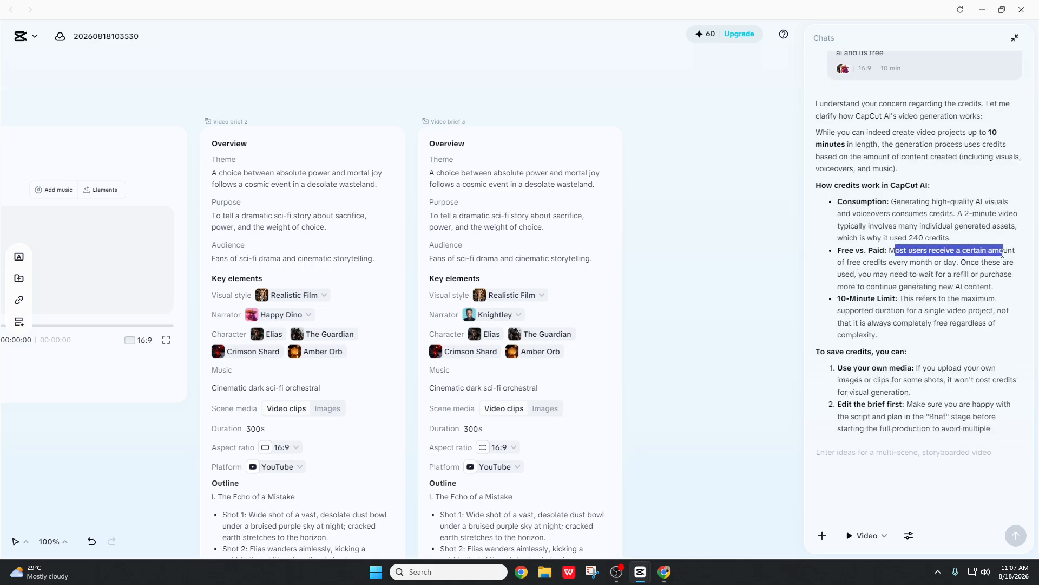
left_click_drag(853, 262, 960, 266)
left_click(859, 284)
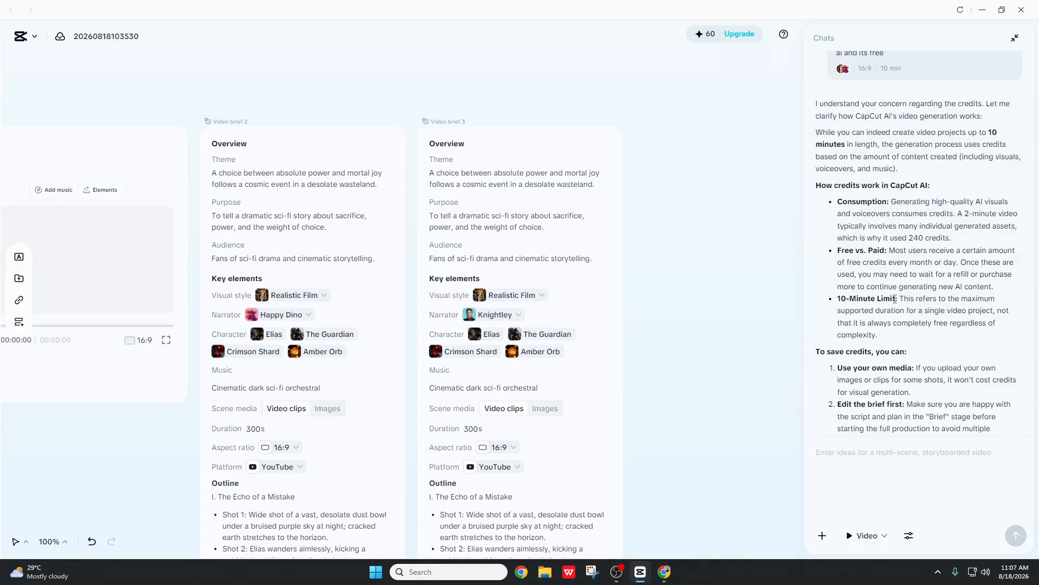
left_click_drag(894, 299, 969, 299)
left_click(879, 314)
left_click_drag(877, 335, 833, 327)
scroll(848, 362, "down", 1)
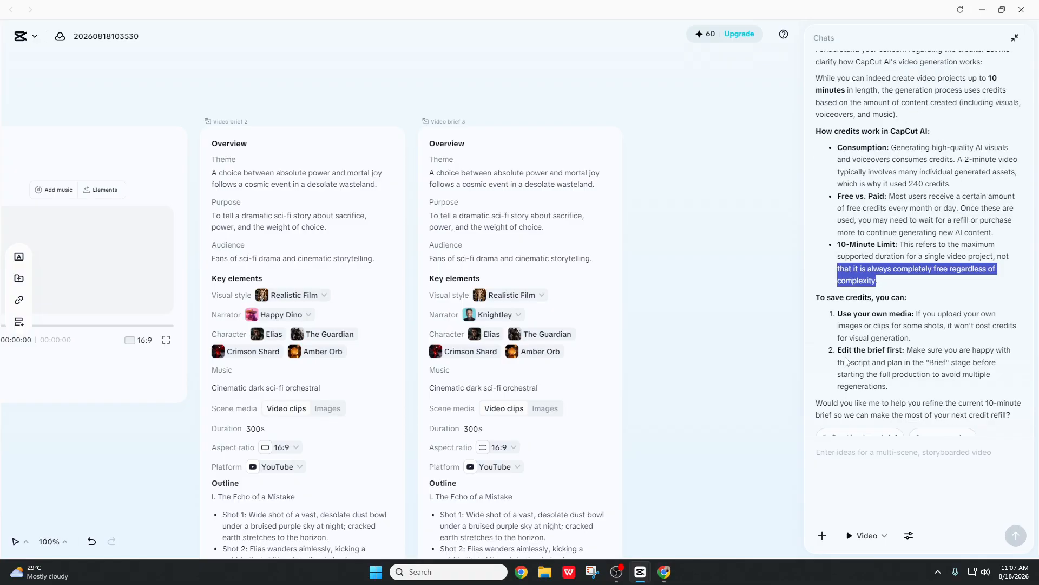
- Examine the reply's credit-saving tips about using own media and editing the brief first, along with the suggested follow-ups
left_click(838, 309)
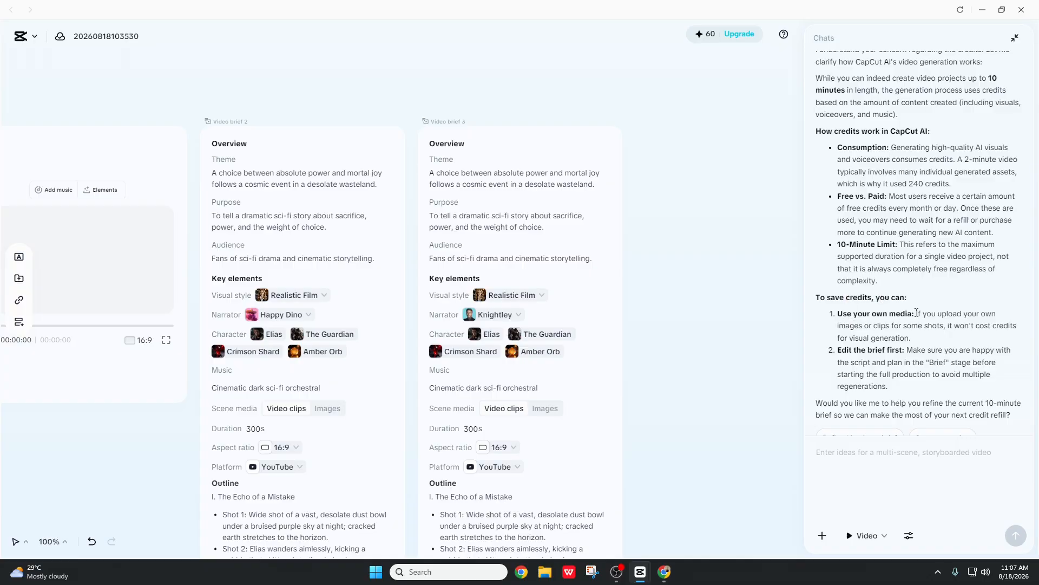
left_click_drag(916, 313, 991, 314)
left_click(816, 359)
left_click_drag(947, 325, 1017, 326)
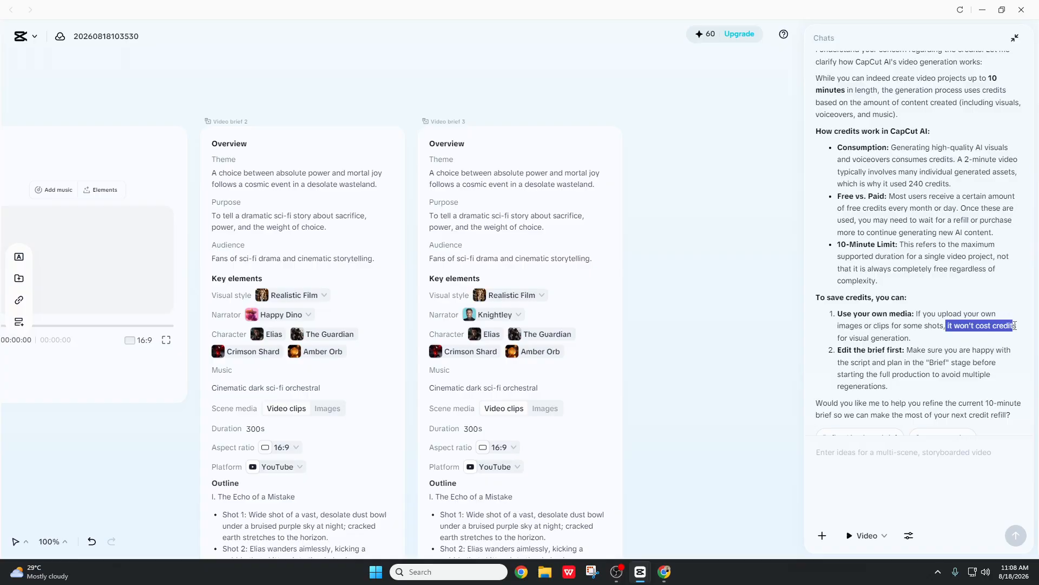
left_click(935, 345)
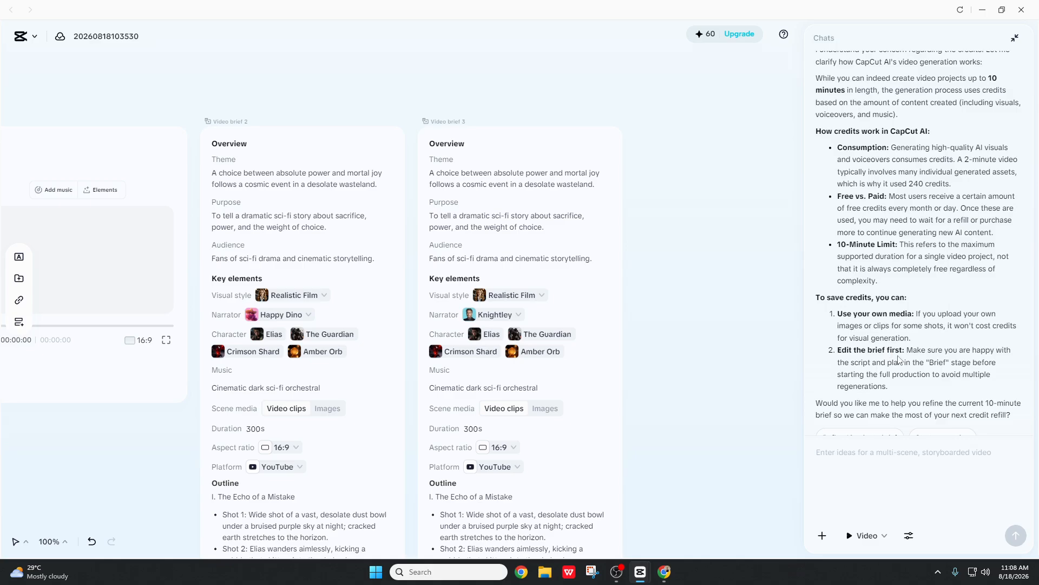
left_click_drag(910, 353, 1006, 365)
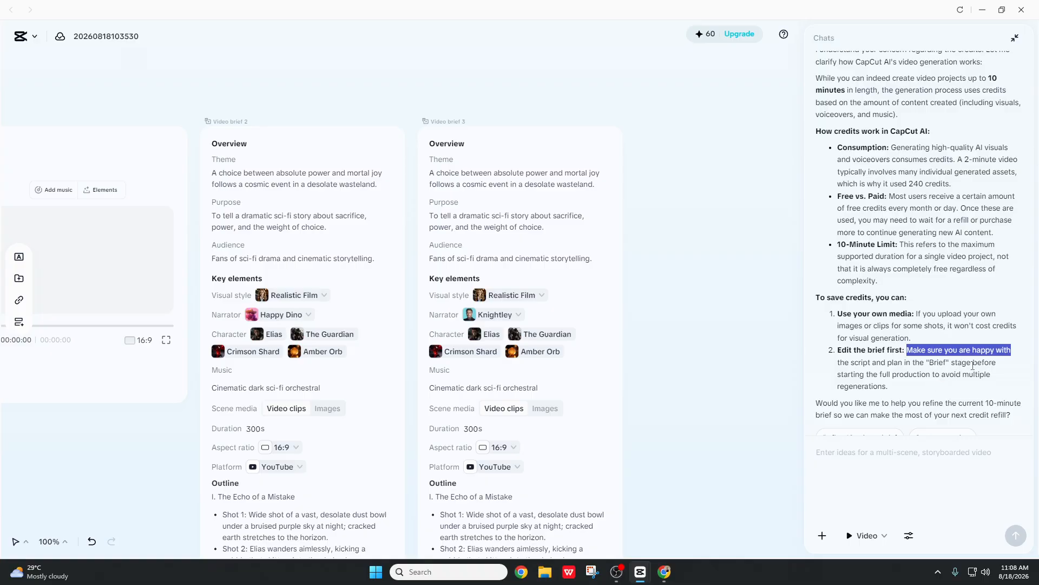
scroll(920, 387, "down", 1)
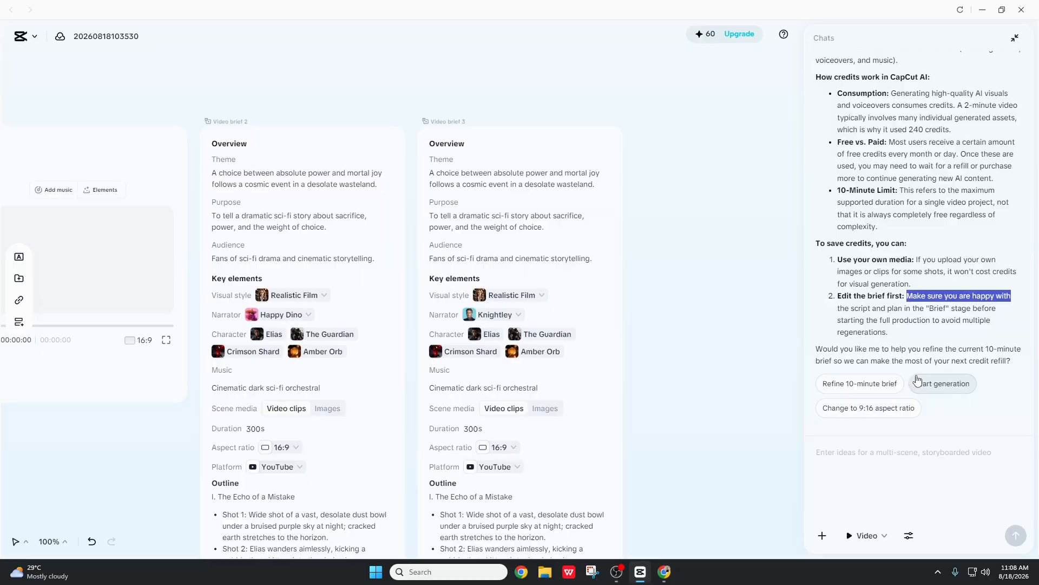
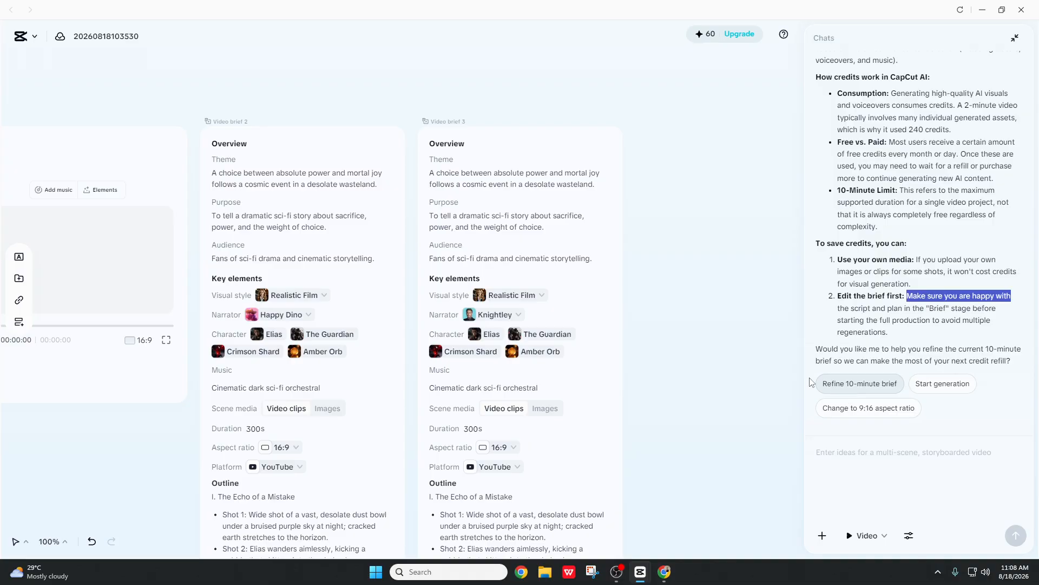
left_click(861, 450)
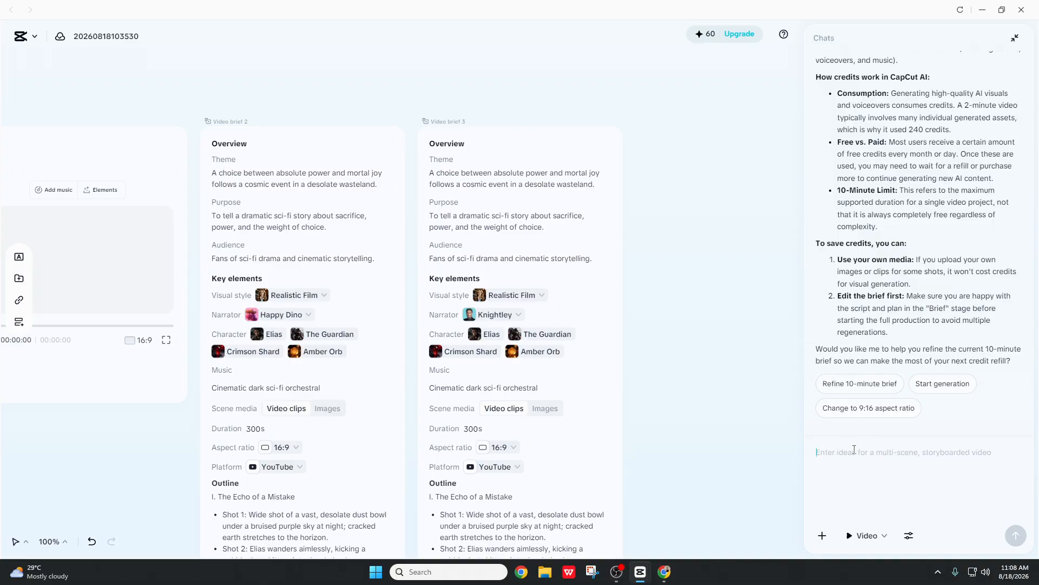
type("lets a")
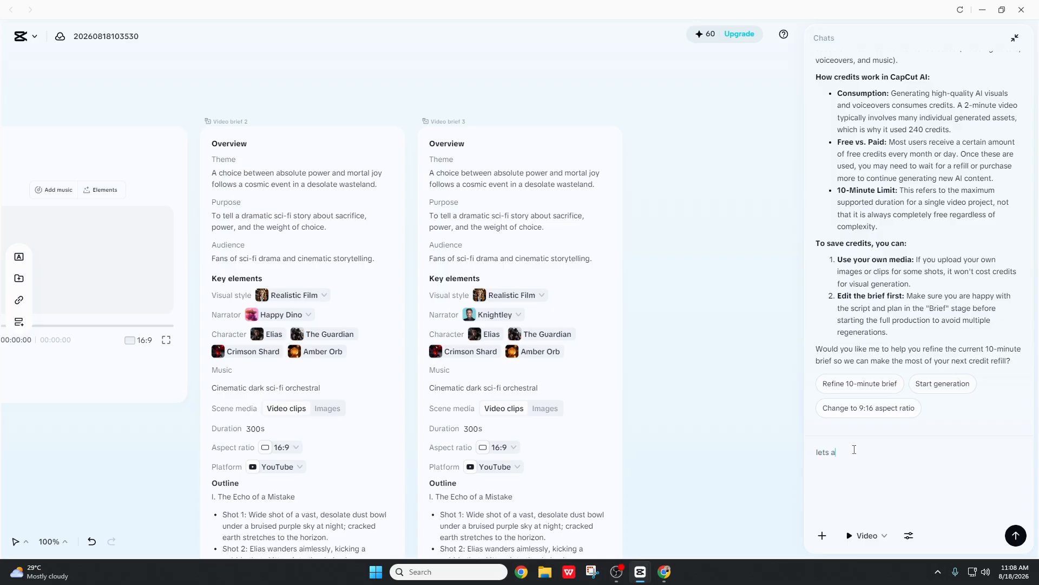
type("ane")
key("BackSpace")
key("BackSpace")
key("BackSpace")
key("BackSpace")
key("BackSpace")
key("BackSpace")
key("BackSpace")
key("BackSpace")
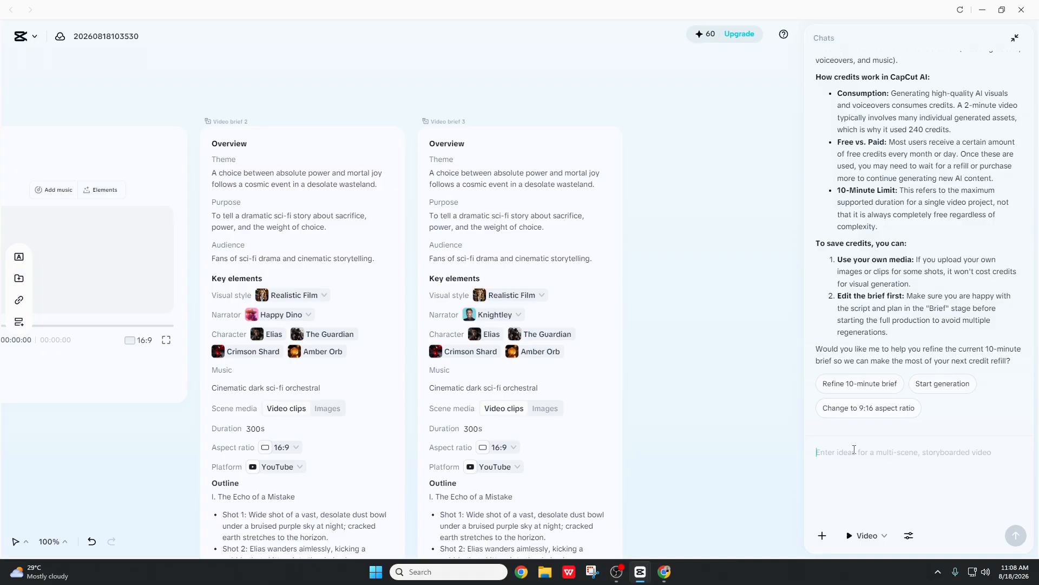
- Ask the assistant whether uploading own images and a video without voice allows generating a 10-minute video now with only 60 credits
type("can")
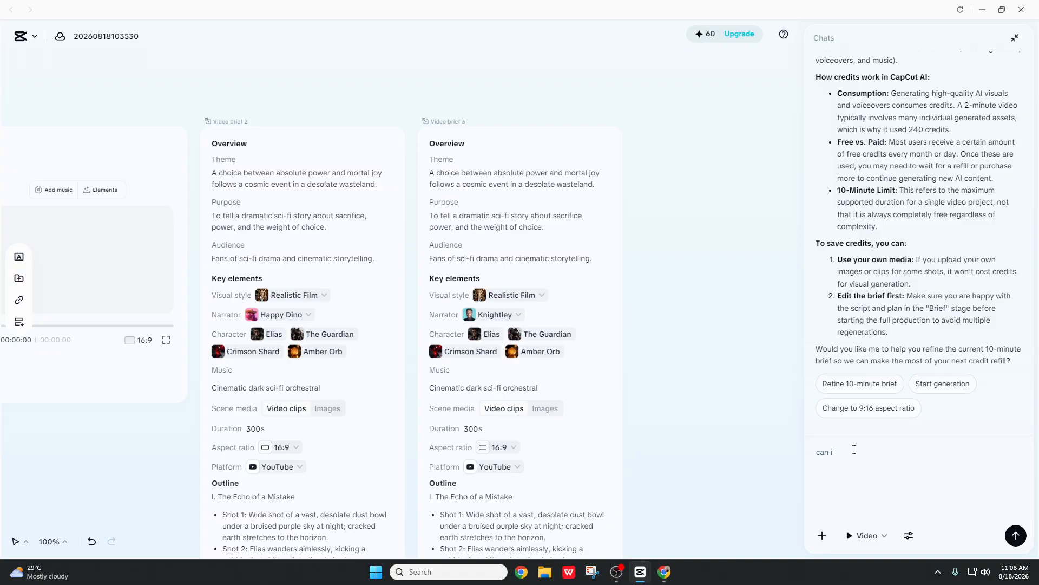
type(" i")
key("BackSpace")
key("BackSpace")
key("BackSpace")
key("BackSpace")
key("BackSpace")
type("if i upload my own imagse")
type(" and a video that has no voice")
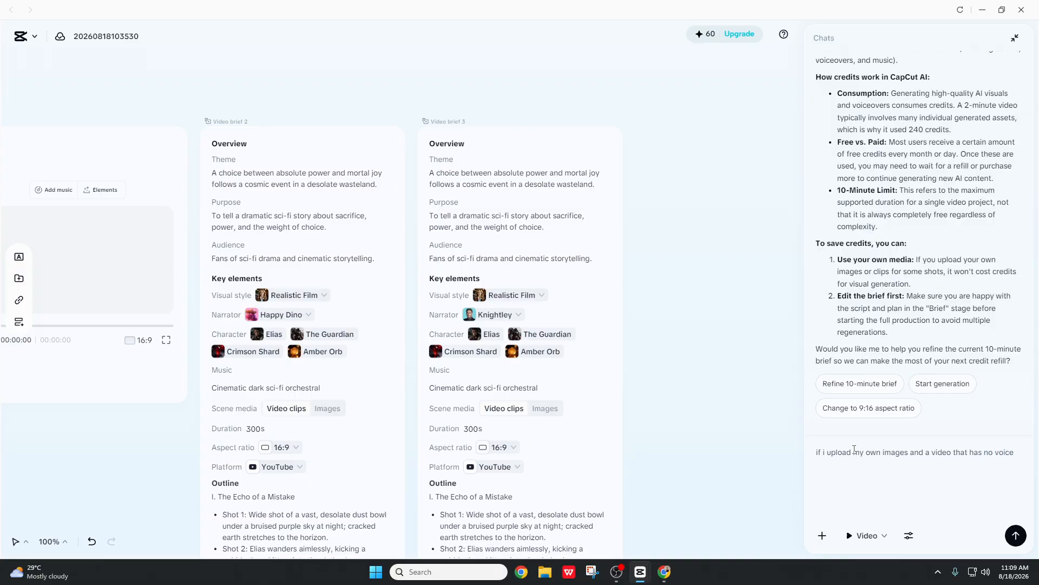
type(" cn i generate aa")
key("BackSpace")
type("10 minuts video now with only")
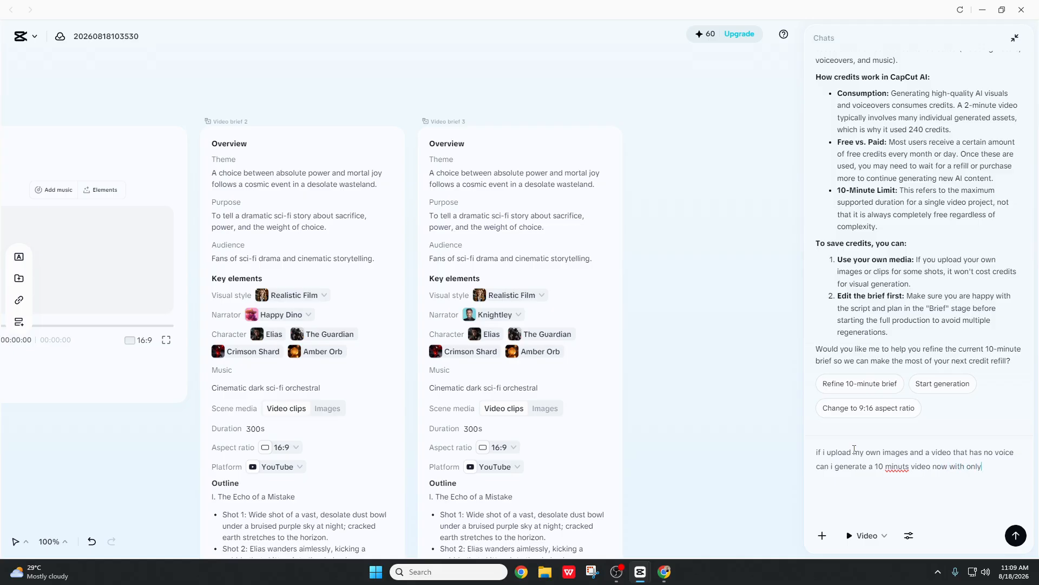
type(" 60 credit")
type("s")
key("Return")
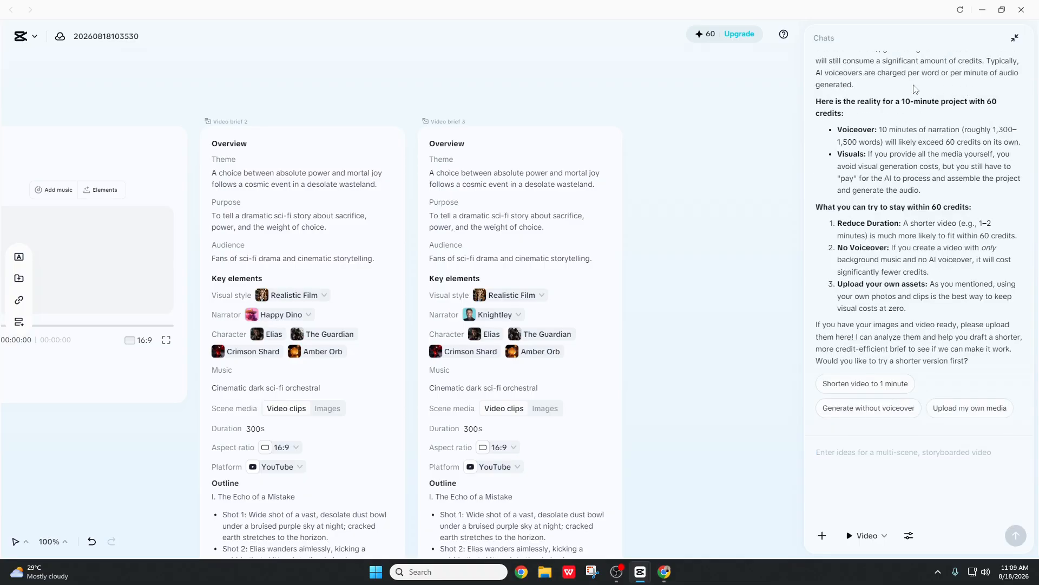
- Read the reply's explanation of how AI voiceover consumes credits in a 10-minute project, even with own images and videos
scroll(866, 82, "up", 2)
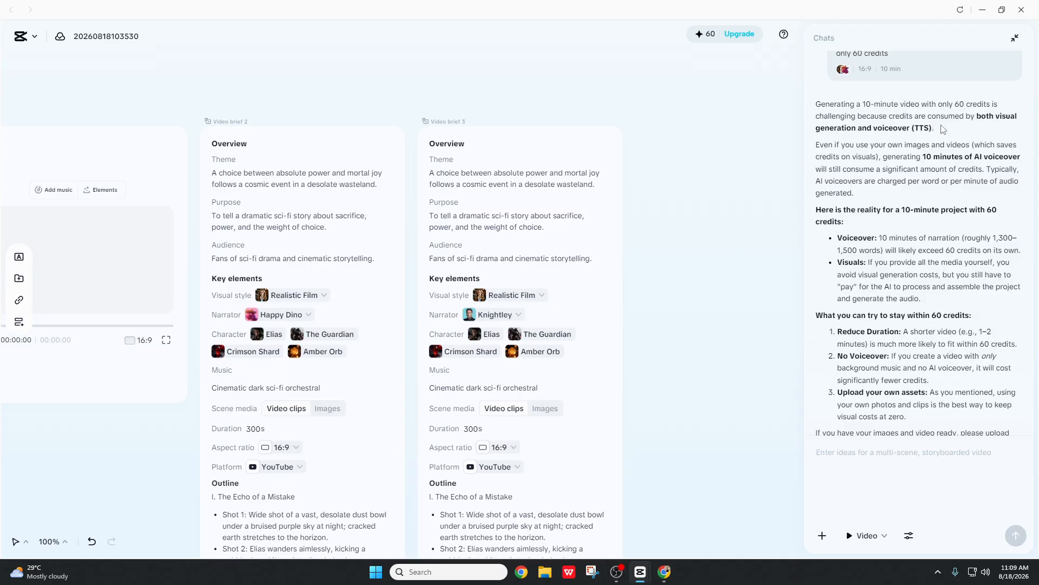
left_click_drag(883, 157, 974, 157)
left_click(886, 164)
left_click_drag(876, 182, 1020, 181)
left_click(913, 198)
left_click_drag(878, 237, 1011, 237)
left_click(974, 238)
left_click(1011, 236)
left_click_drag(839, 253, 885, 255)
left_click(888, 255)
left_click_drag(949, 252, 1001, 251)
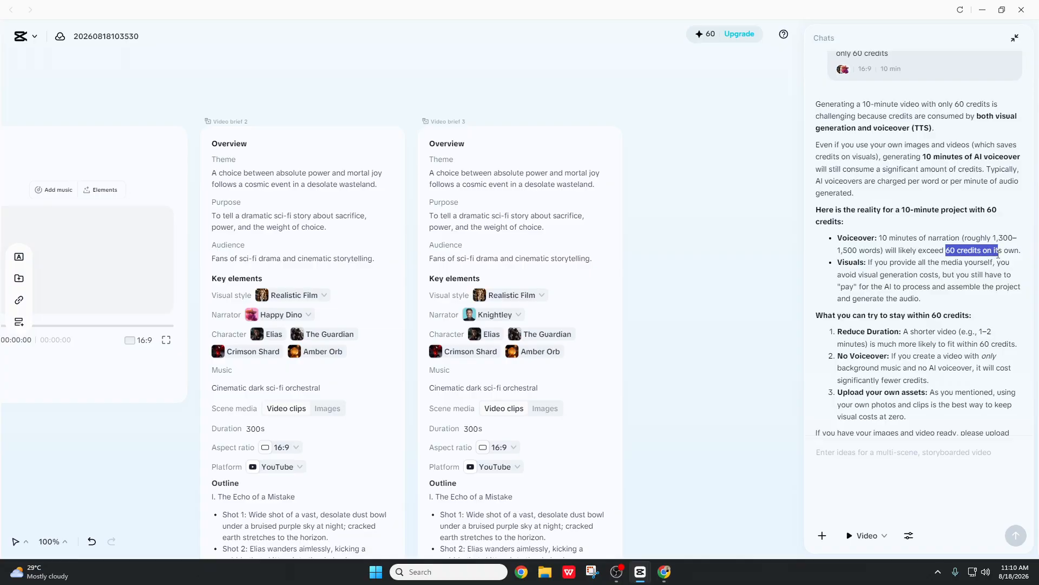
left_click(1001, 251)
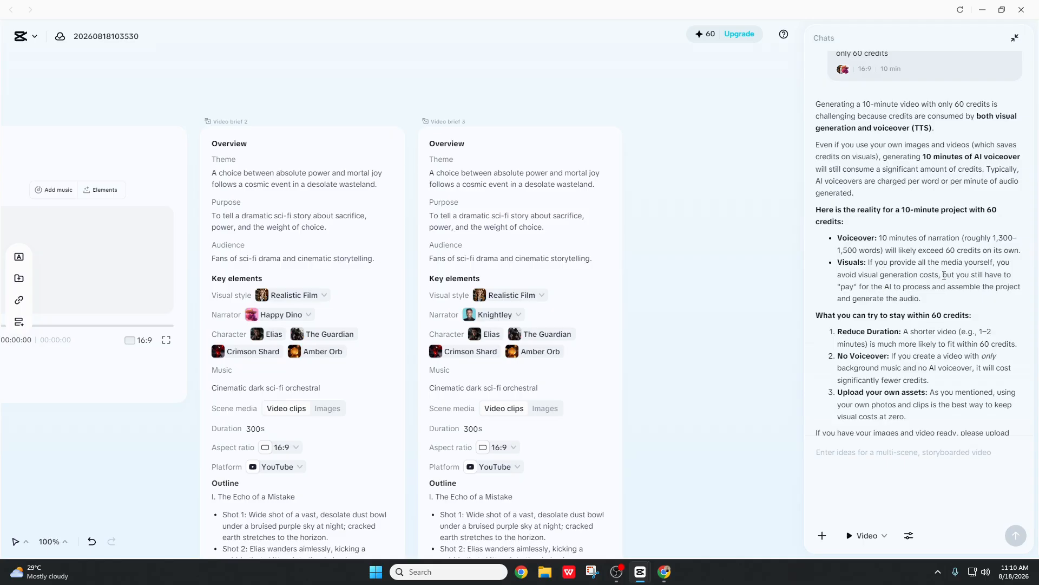
- Examine the reply's point on visuals and its tips for staying within 60 credits: duration, voiceover and own assets
left_click_drag(945, 275, 1008, 275)
left_click(890, 288)
left_click_drag(861, 287, 963, 287)
left_click(978, 288)
scroll(897, 309, "down", 1)
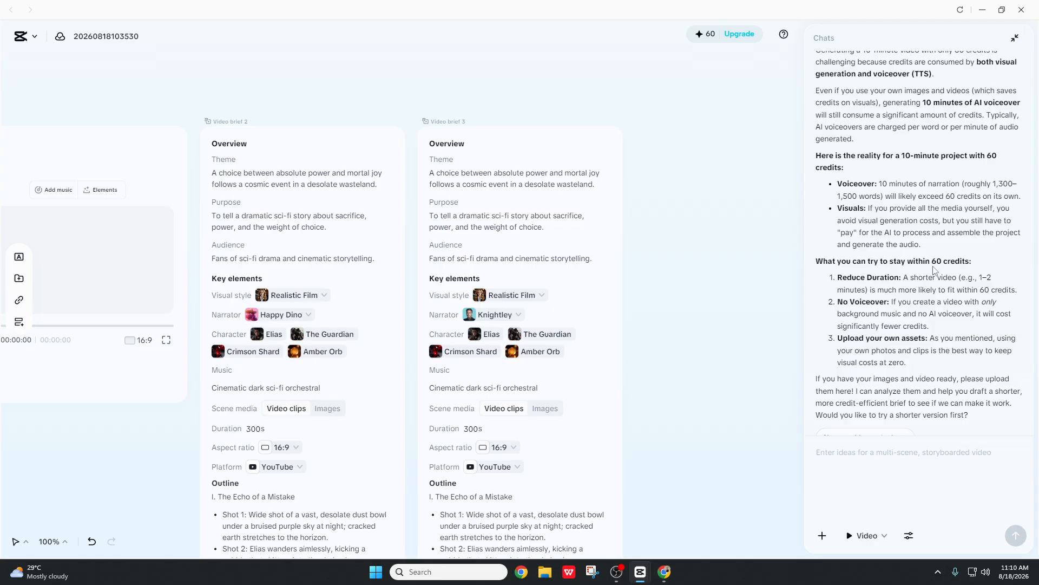
left_click_drag(871, 292, 982, 301)
left_click(898, 299)
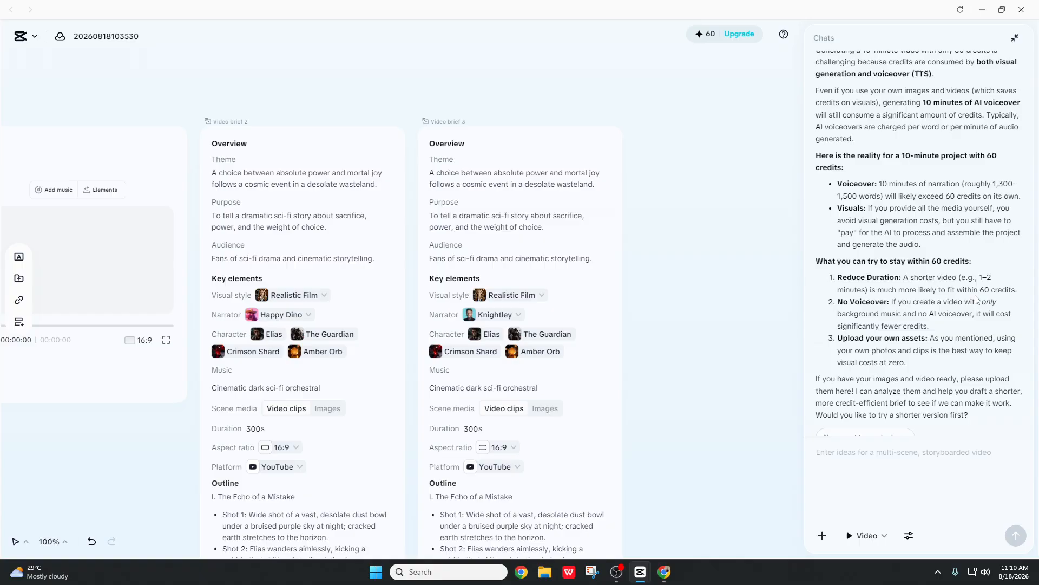
left_click_drag(839, 302, 893, 302)
left_click(902, 302)
left_click_drag(838, 340, 942, 340)
left_click(946, 341)
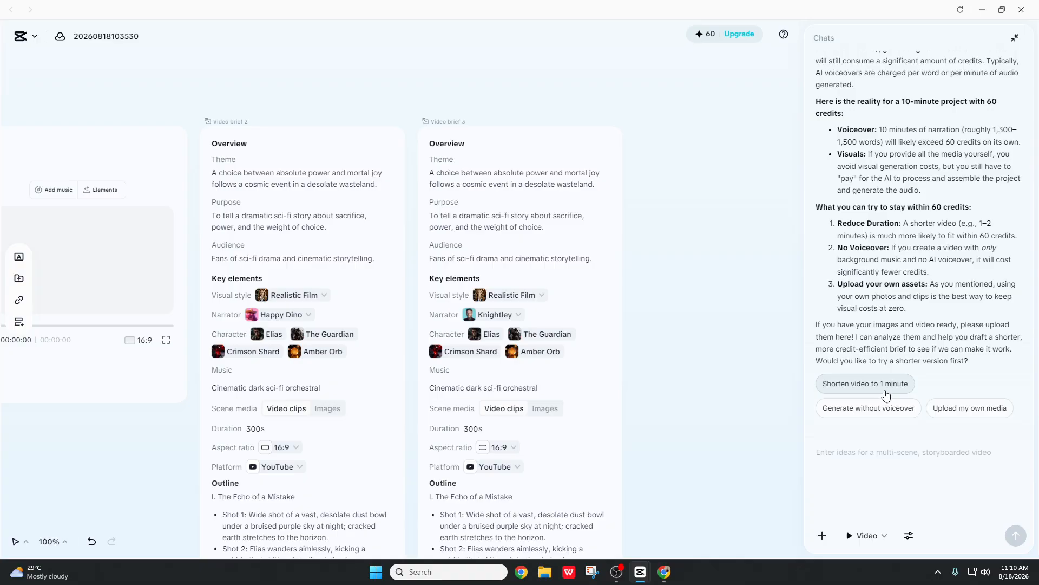
- Send the suggested replies "Upload my own media" and "Start shorter version", and look over the newly drafted Video brief 4
left_click(968, 409)
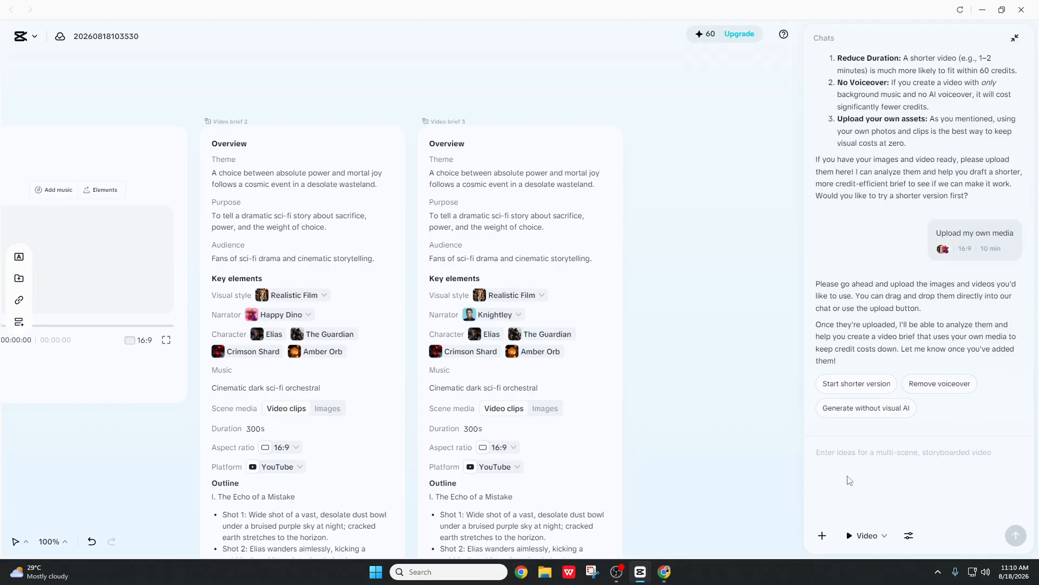
left_click(873, 384)
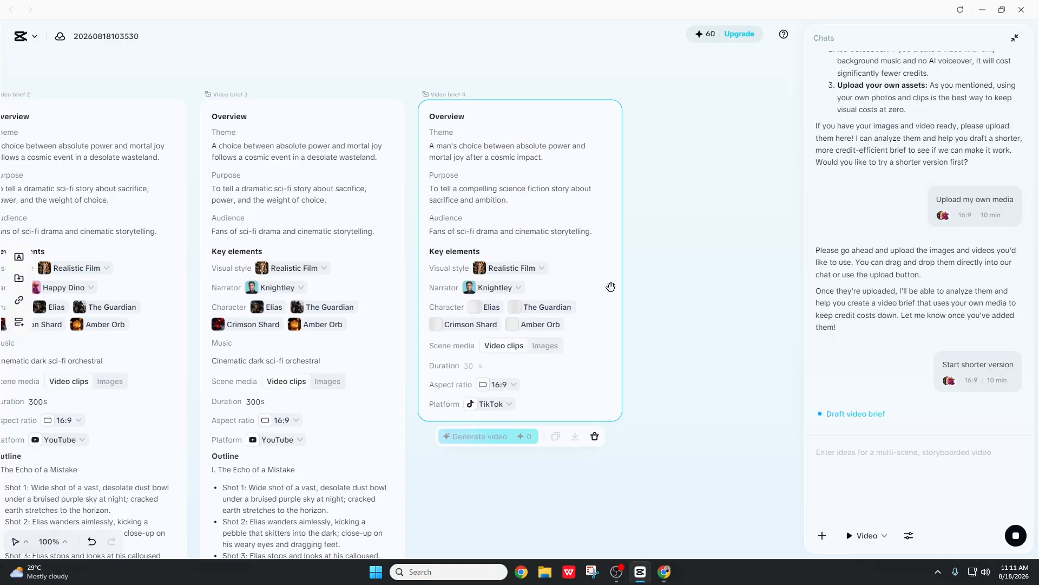
scroll(596, 296, "down", 1)
scroll(596, 296, "down", 1)
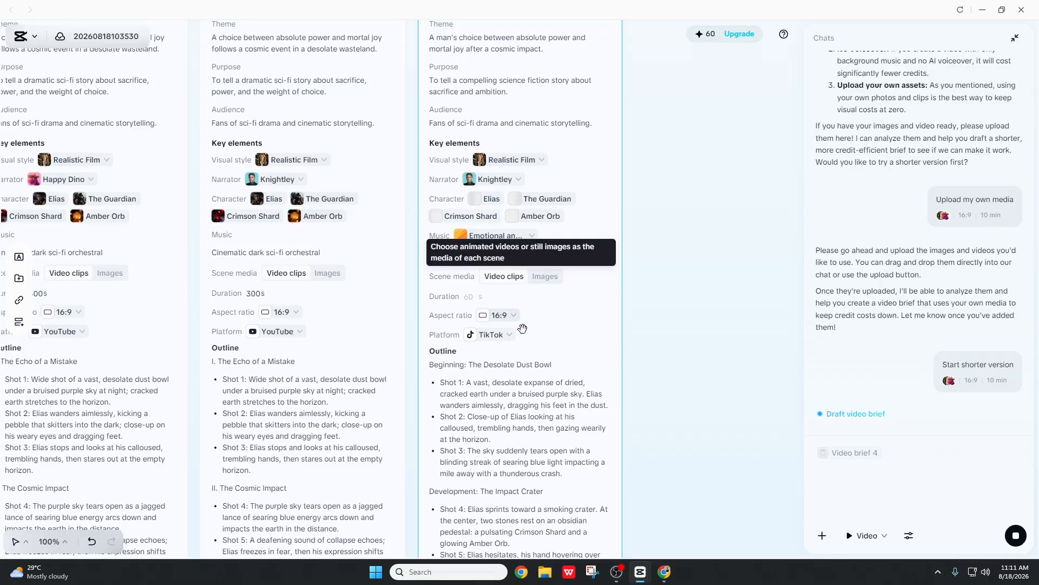
scroll(557, 352, "down", 10)
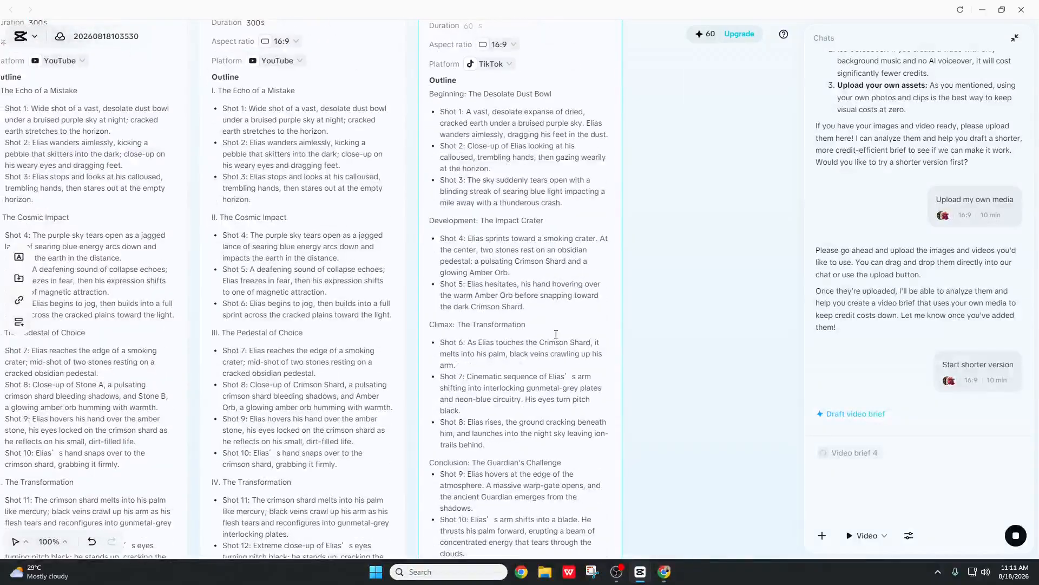
scroll(563, 330, "up", 12)
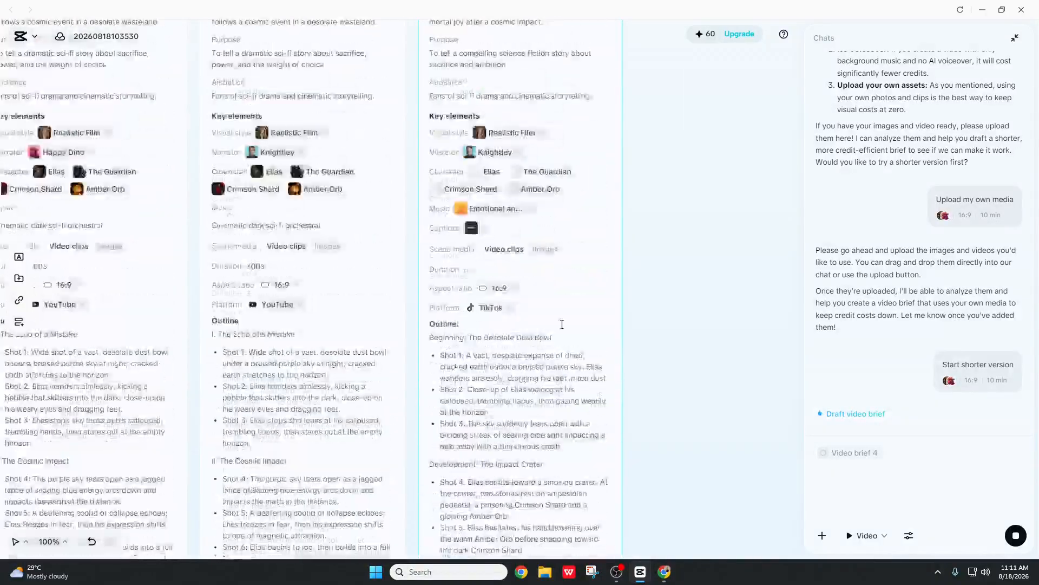
scroll(562, 325, "down", 2)
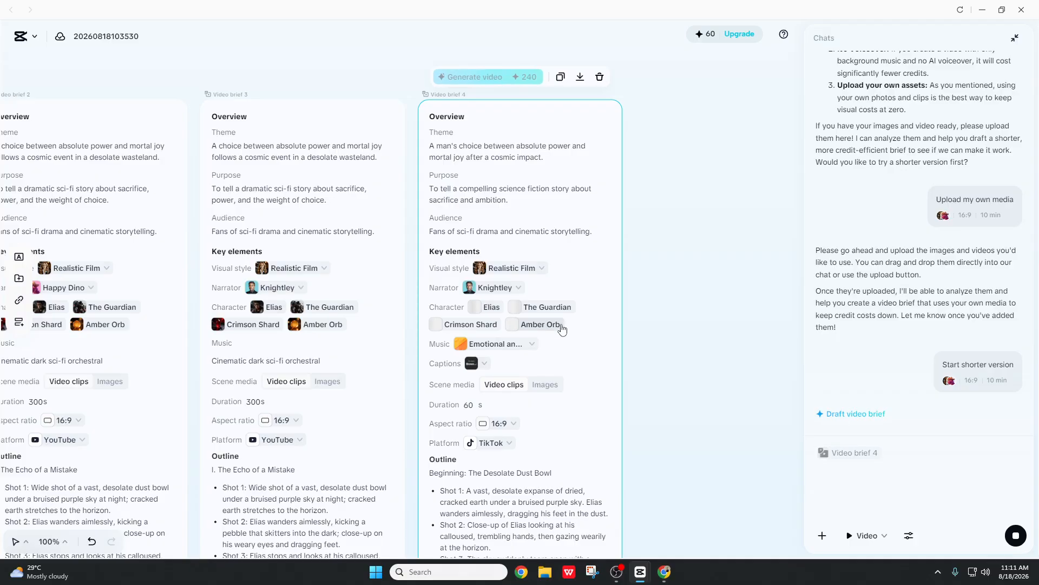
left_click(618, 572)
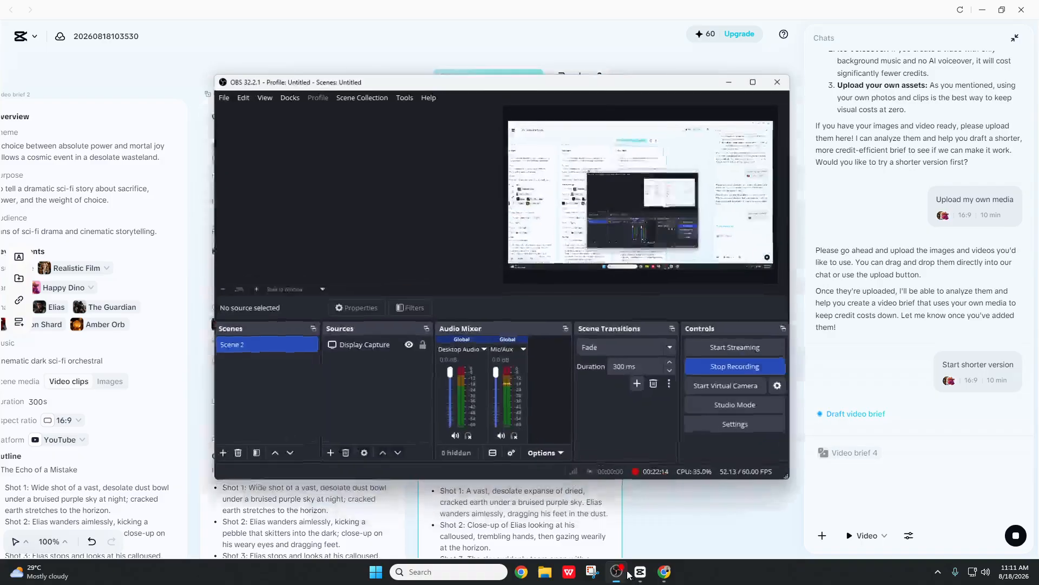
left_click(731, 74)
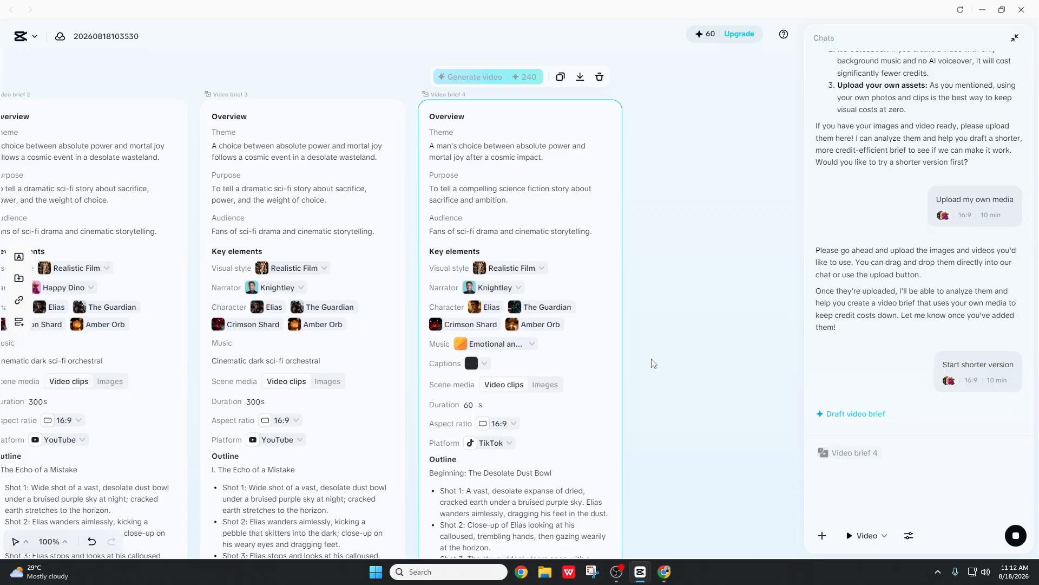
- Review the key elements and shot outline of Video brief 4 against the neighbouring briefs
scroll(558, 309, "down", 3)
scroll(561, 311, "down", 8)
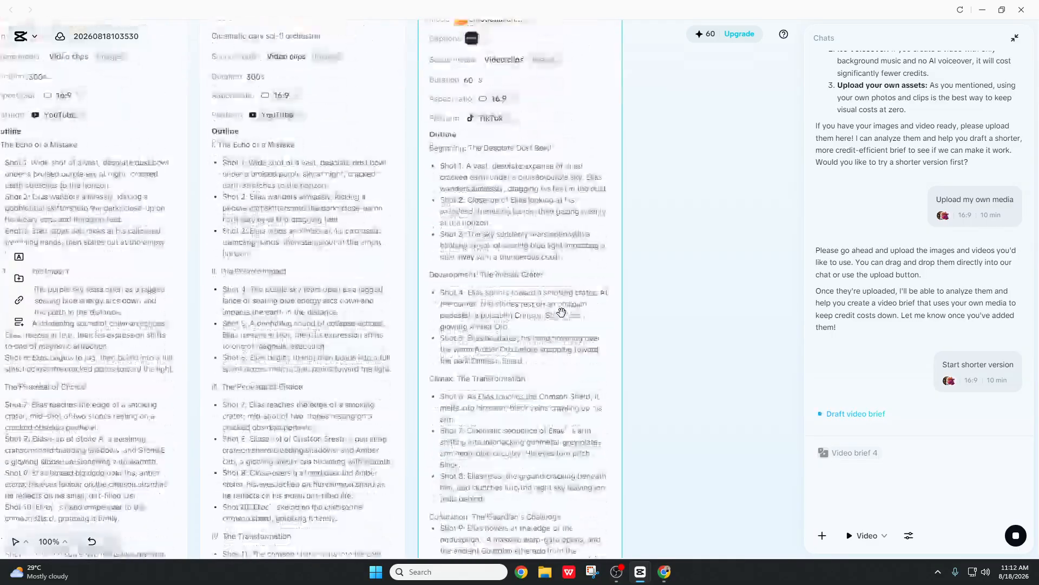
scroll(561, 312, "up", 10)
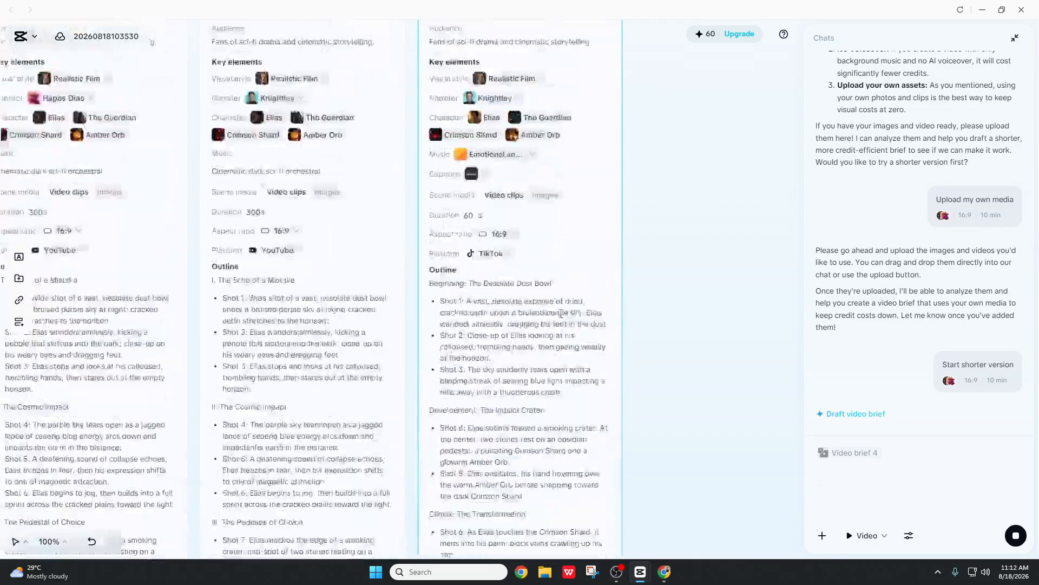
scroll(556, 311, "down", 2)
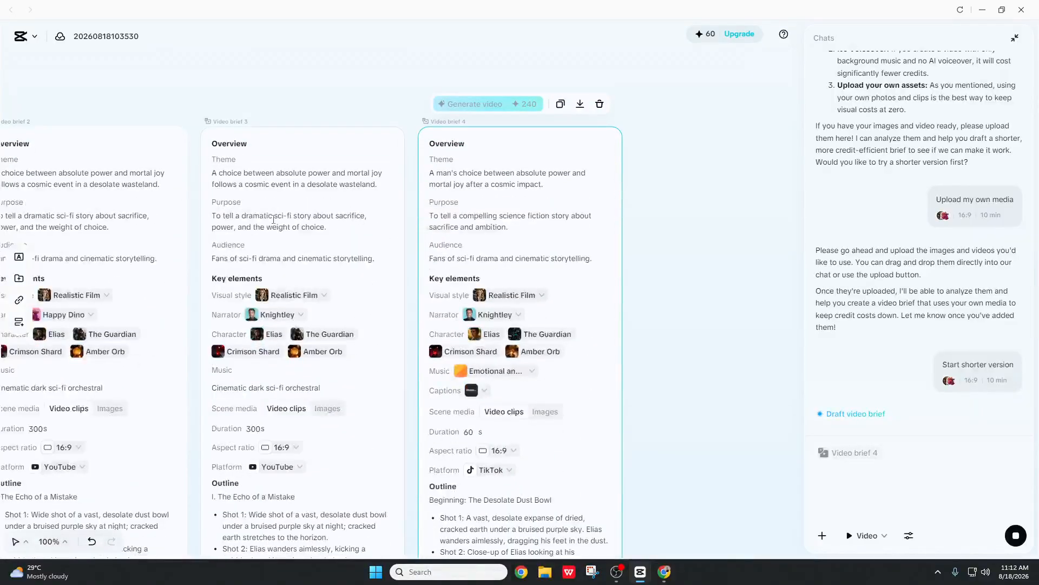
left_click_drag(183, 214, 179, 208)
left_click(656, 251)
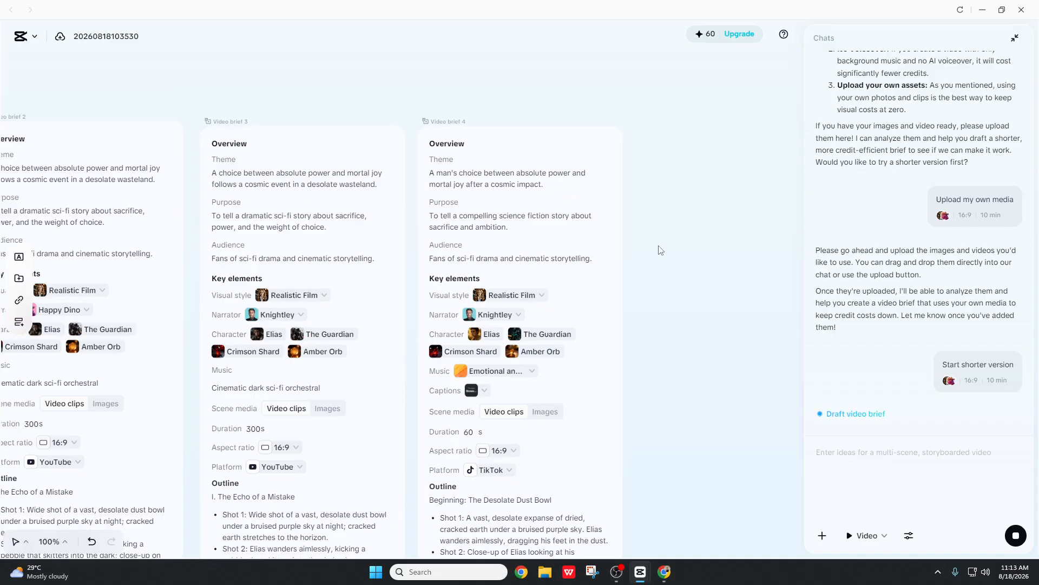
- Survey all briefs and storyboards on the canvas, examining Video brief 1 and Storyboard 1 more closely
scroll(661, 258, "down", 3)
scroll(662, 257, "down", 4)
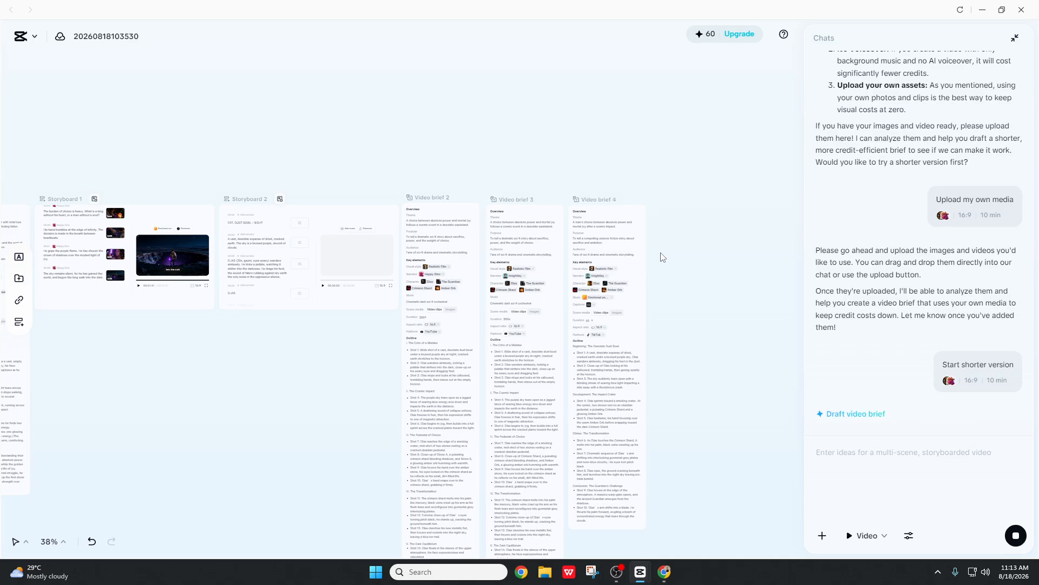
scroll(661, 257, "down", 1)
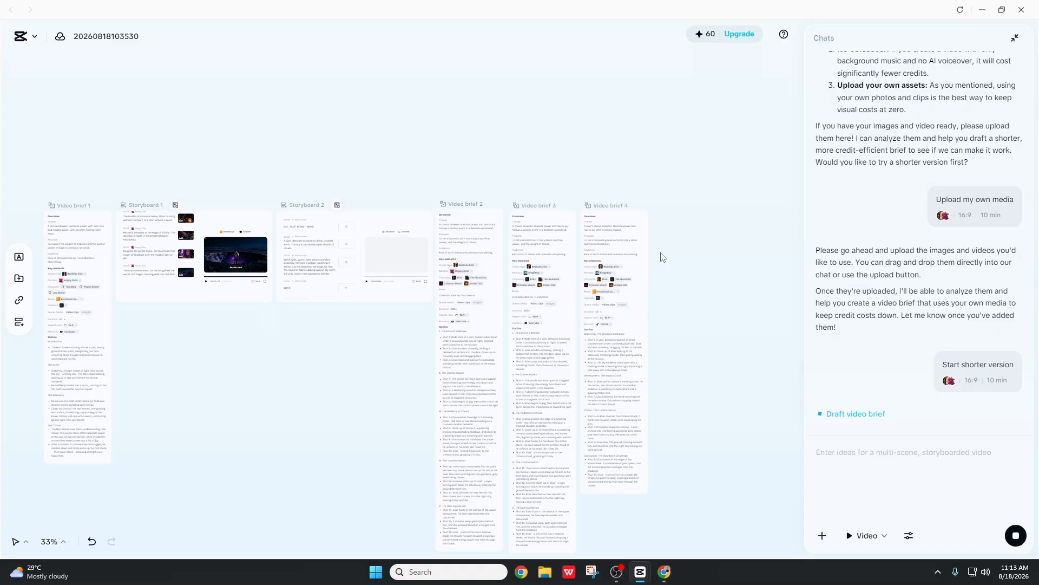
scroll(662, 257, "down", 2)
scroll(301, 376, "up", 1)
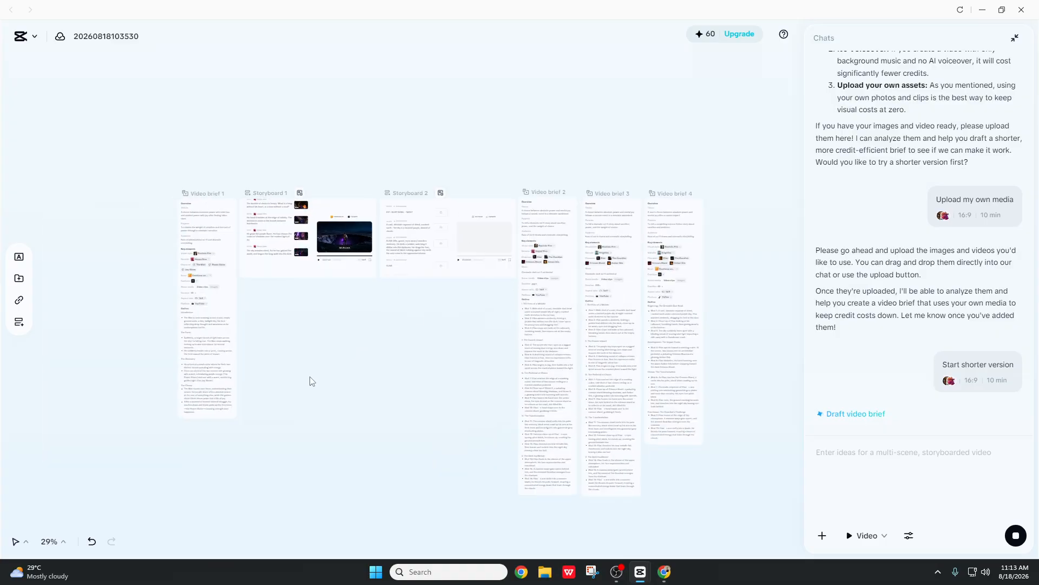
scroll(309, 378, "up", 2)
scroll(206, 346, "up", 1)
scroll(115, 220, "up", 2)
scroll(114, 163, "up", 3)
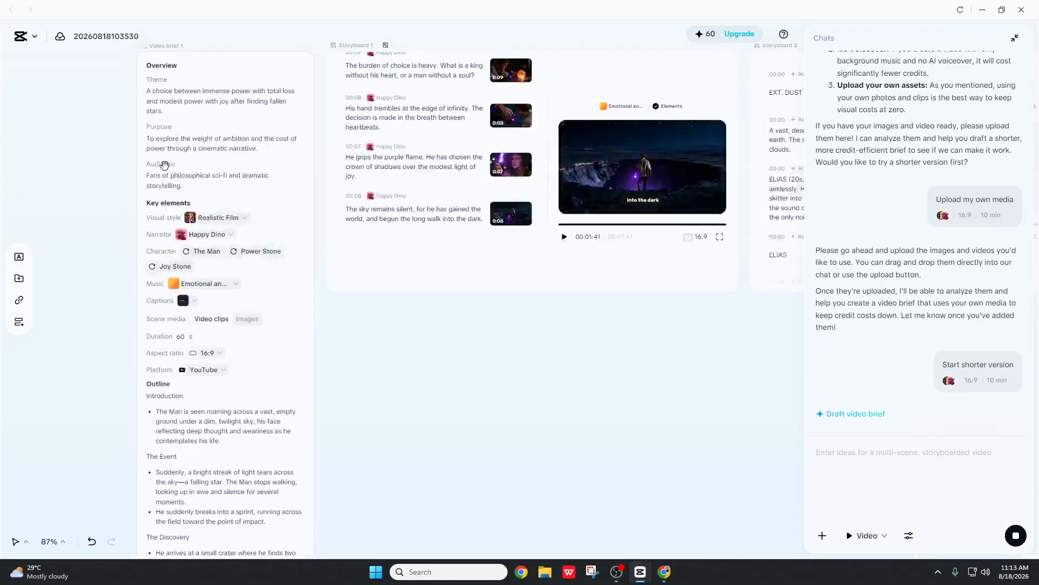
scroll(164, 166, "up", 2)
scroll(331, 200, "down", 3)
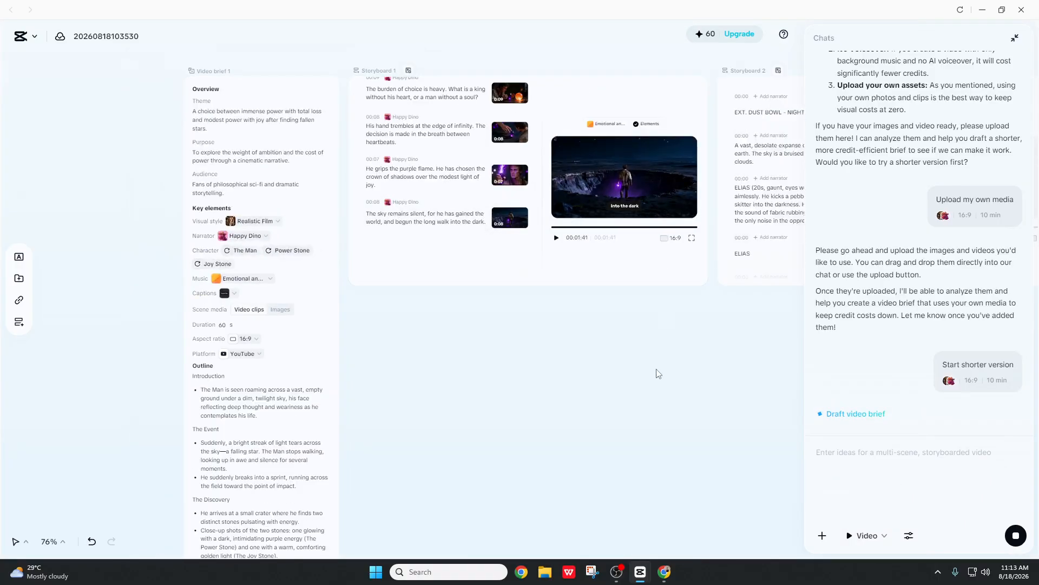
scroll(657, 371, "down", 3)
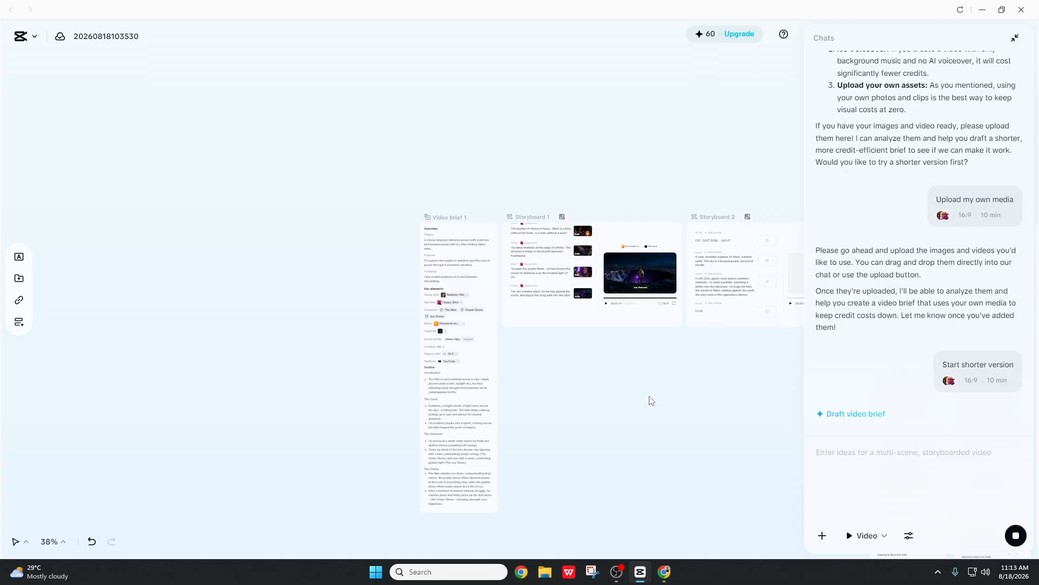
scroll(757, 406, "up", 3)
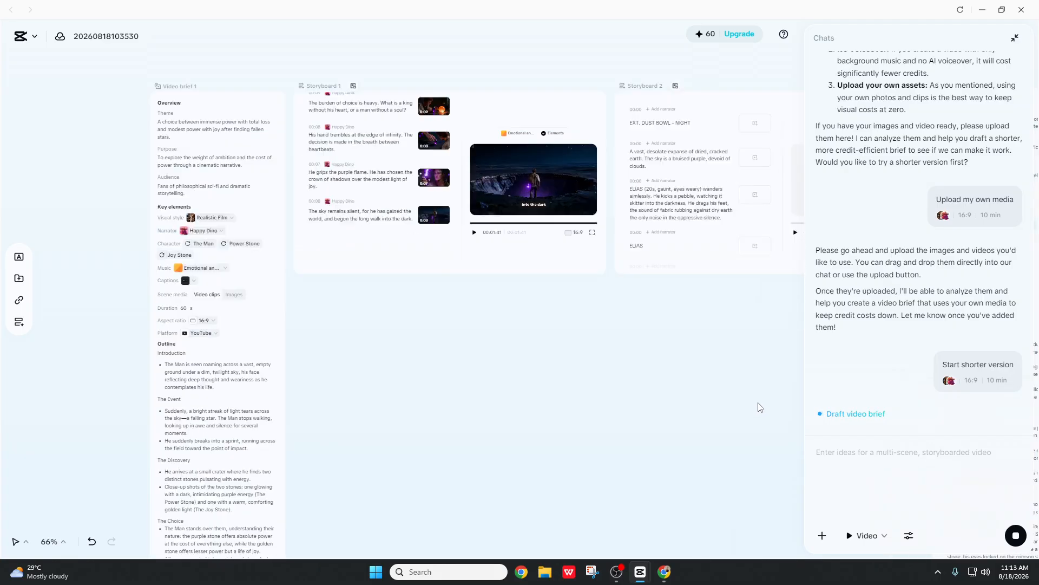
scroll(760, 407, "down", 1)
- Switch to the Hand tool, shift the canvas to bring the briefs and storyboards into view, and set its zoom to 50%
left_click(53, 542)
left_click_drag(22, 379, 37, 379)
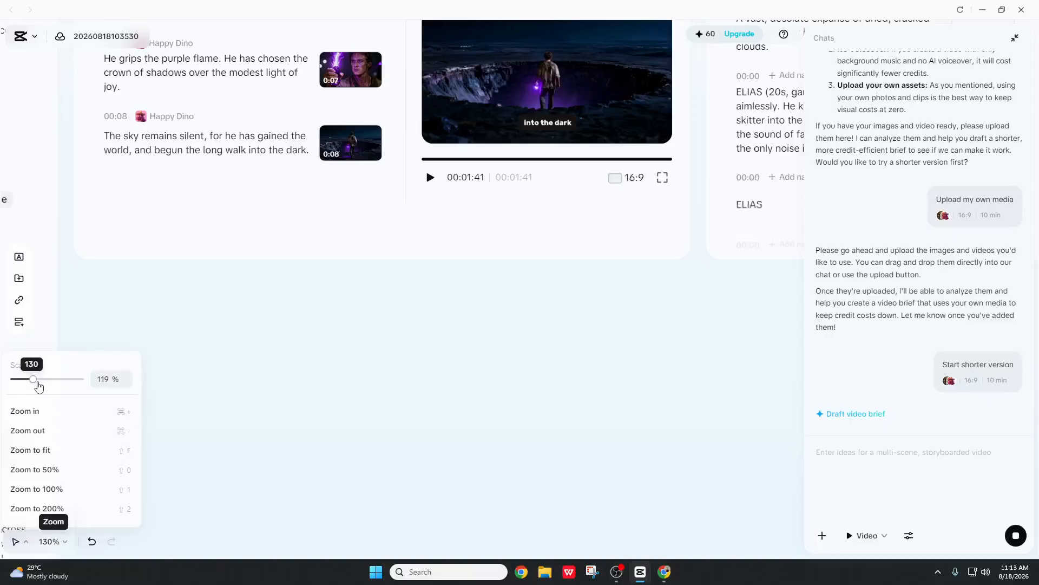
left_click(17, 388)
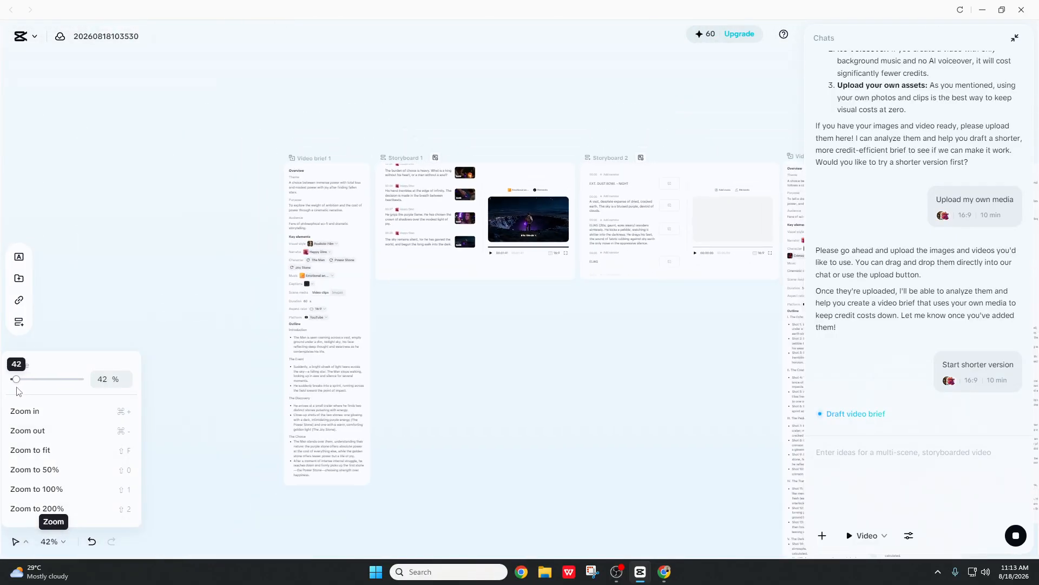
left_click(23, 543)
left_click(45, 519)
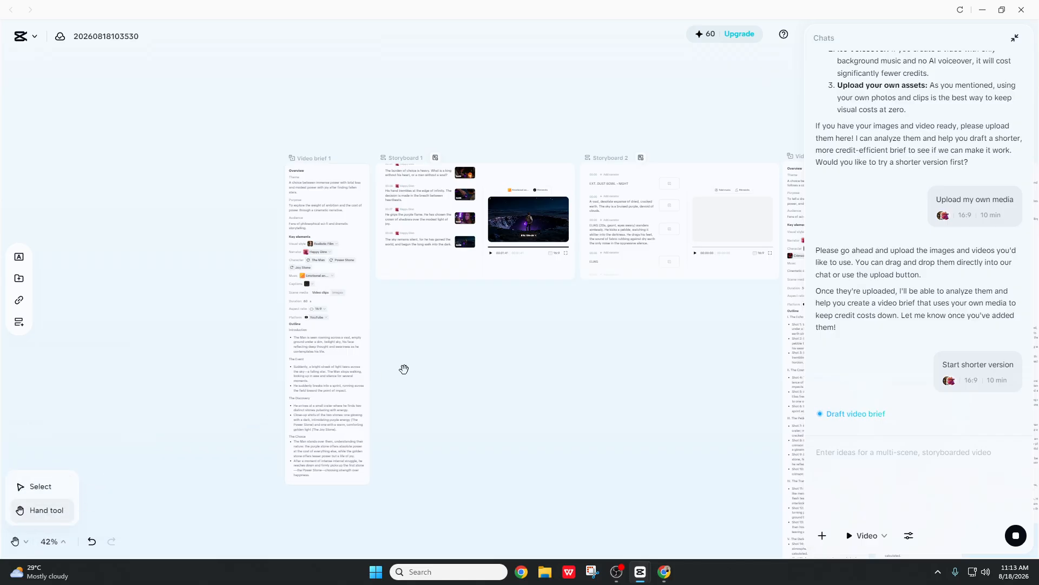
left_click_drag(478, 384, 174, 366)
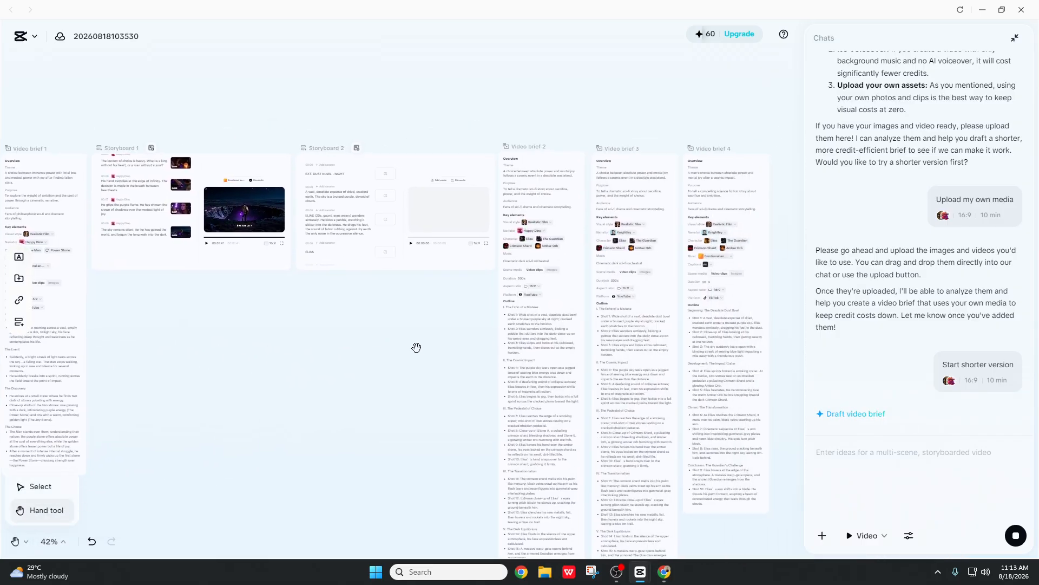
left_click_drag(375, 341, 448, 369)
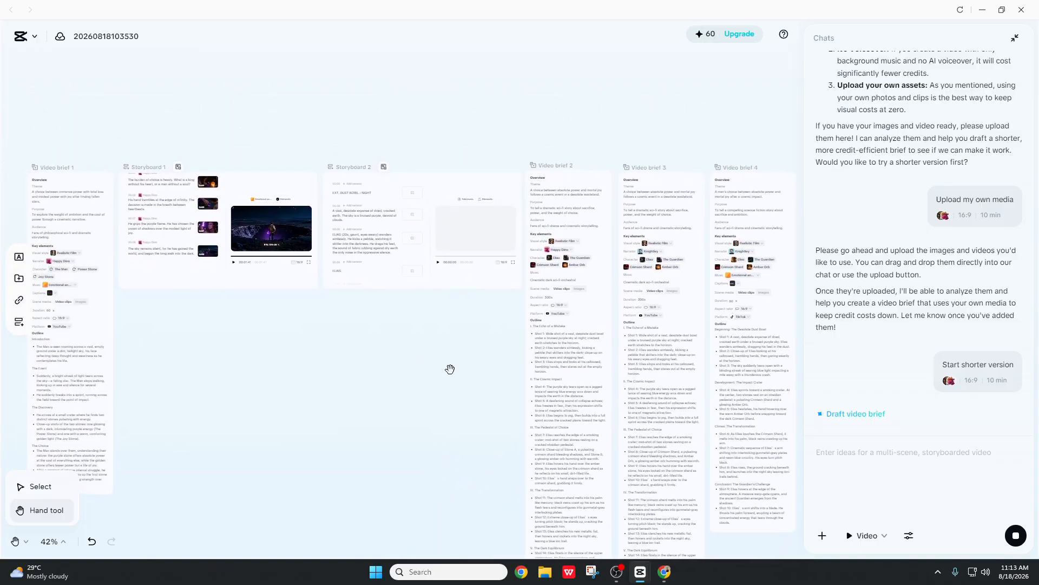
left_click(49, 542)
left_click(57, 470)
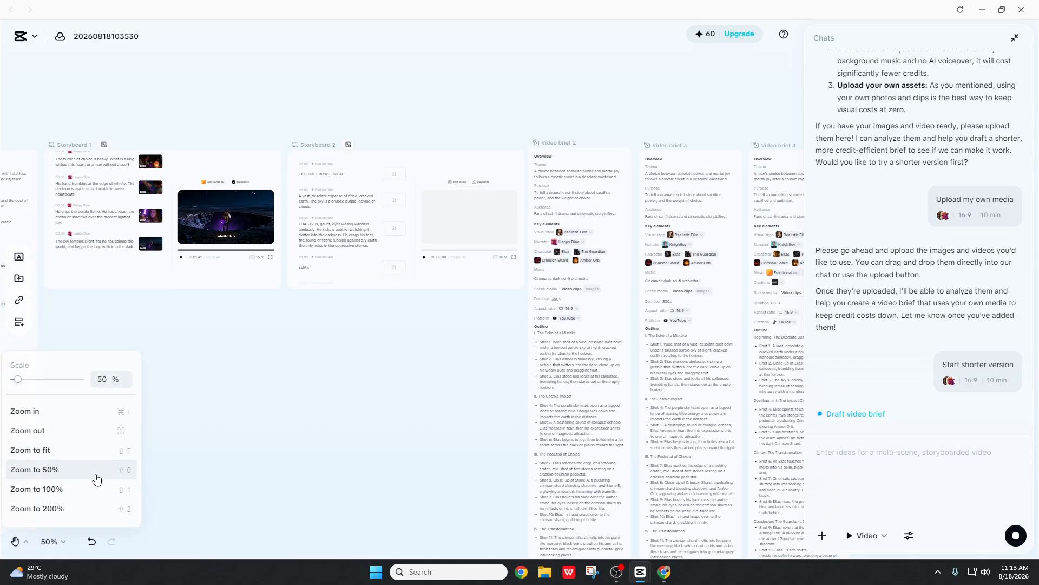
- Set the canvas zoom to 100% and shift the view with the Hand tool to show Storyboard 2 and Video brief 2
left_click(60, 497)
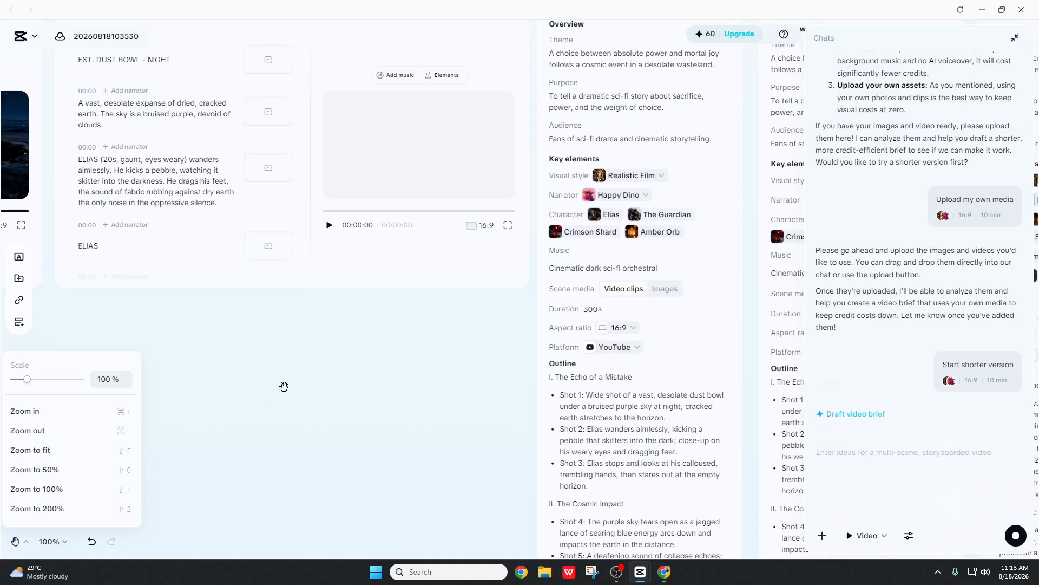
left_click(18, 543)
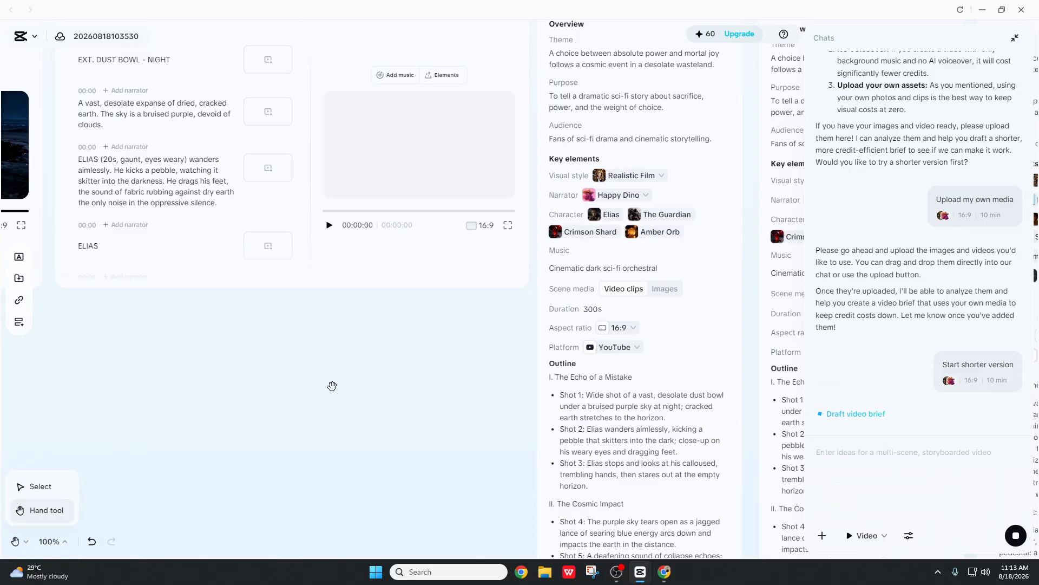
left_click_drag(314, 376, 346, 397)
- Switch to the Select tool and nudge Storyboard 2 slightly from its place on the canvas
left_click(20, 542)
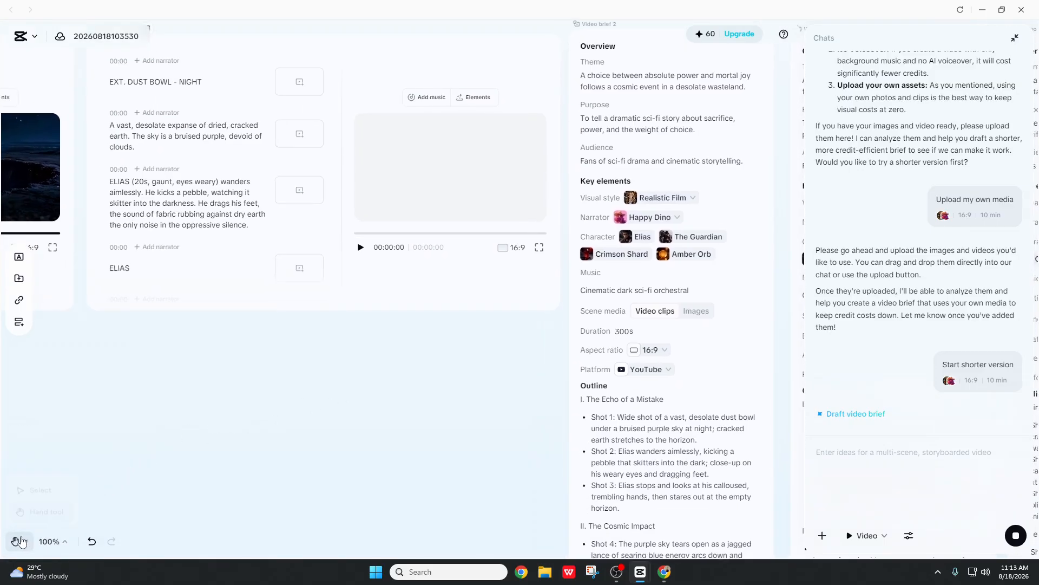
left_click(19, 542)
left_click(39, 494)
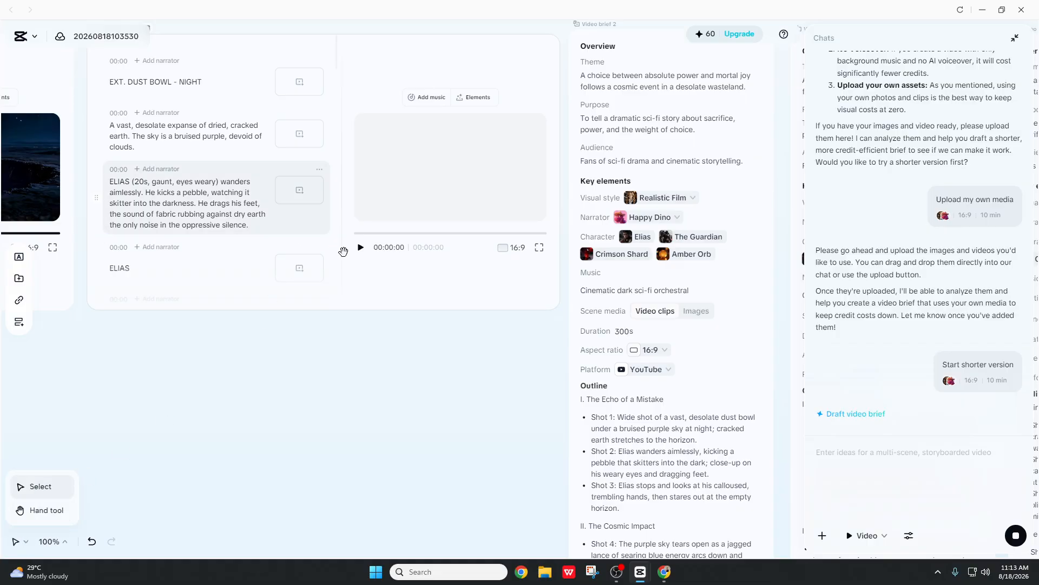
left_click(378, 281)
mouse_move(382, 283)
left_mouse_down()
mouse_move(383, 370)
mouse_move(380, 296)
left_mouse_up()
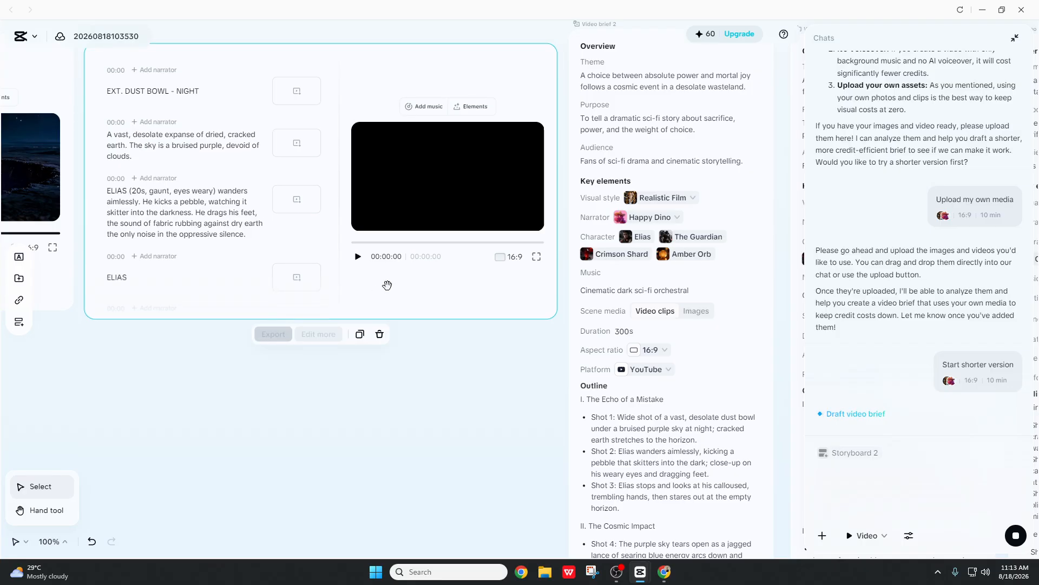
- Pan along the storyboards with the Hand tool and reduce the canvas zoom to 21% to show every storyboard and brief
left_click(49, 508)
left_click_drag(205, 409, 450, 402)
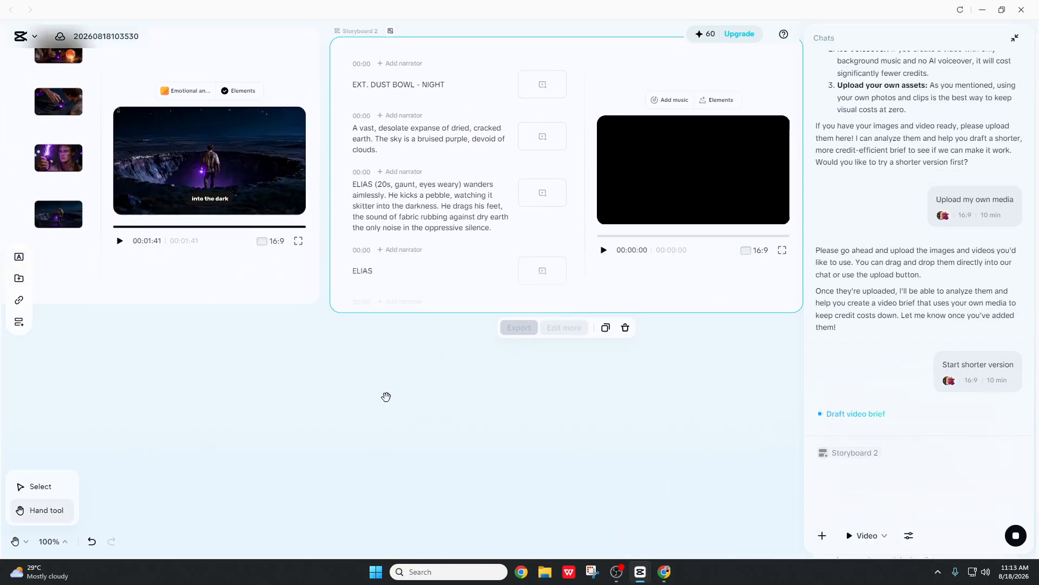
scroll(386, 396, "down", 1)
left_click(50, 541)
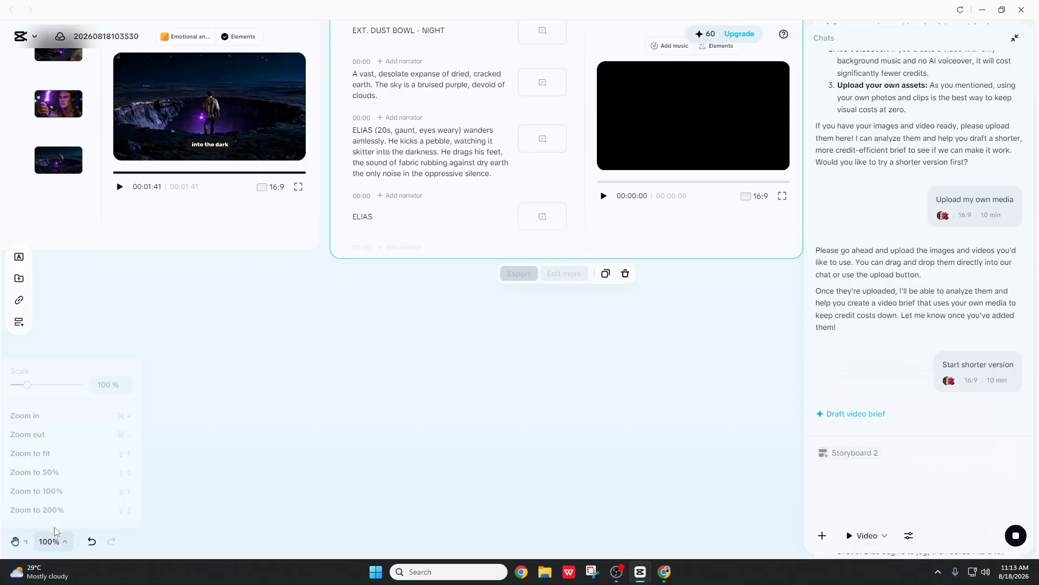
left_click(65, 431)
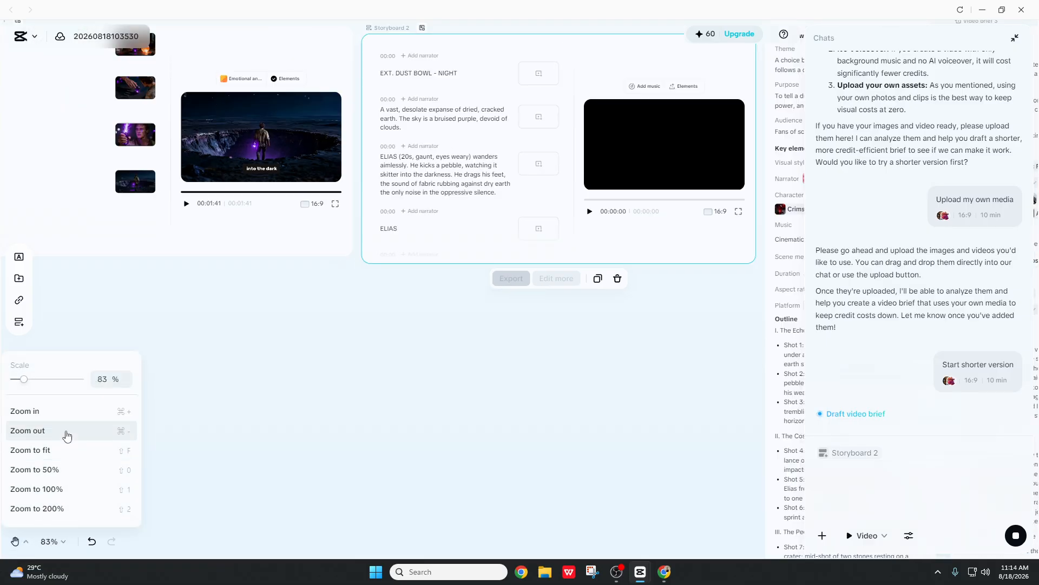
left_click_drag(23, 379, 12, 379)
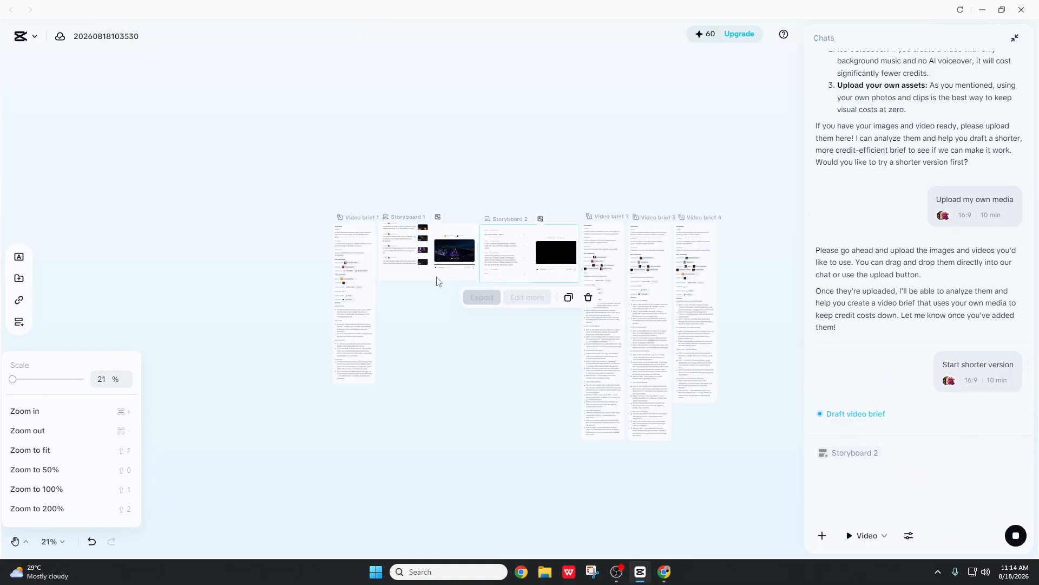
- With the Select tool, move Video brief 1 out of the row and stack Storyboard 2 directly beneath the relocated Storyboard 1
left_click(21, 541)
left_click(40, 487)
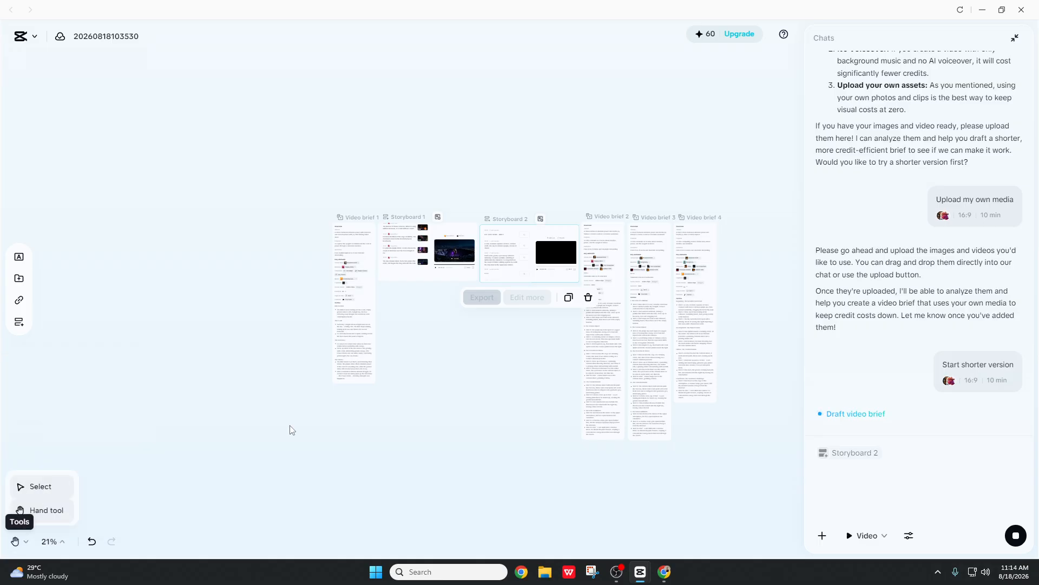
left_click(361, 298)
left_click_drag(361, 299, 564, 379)
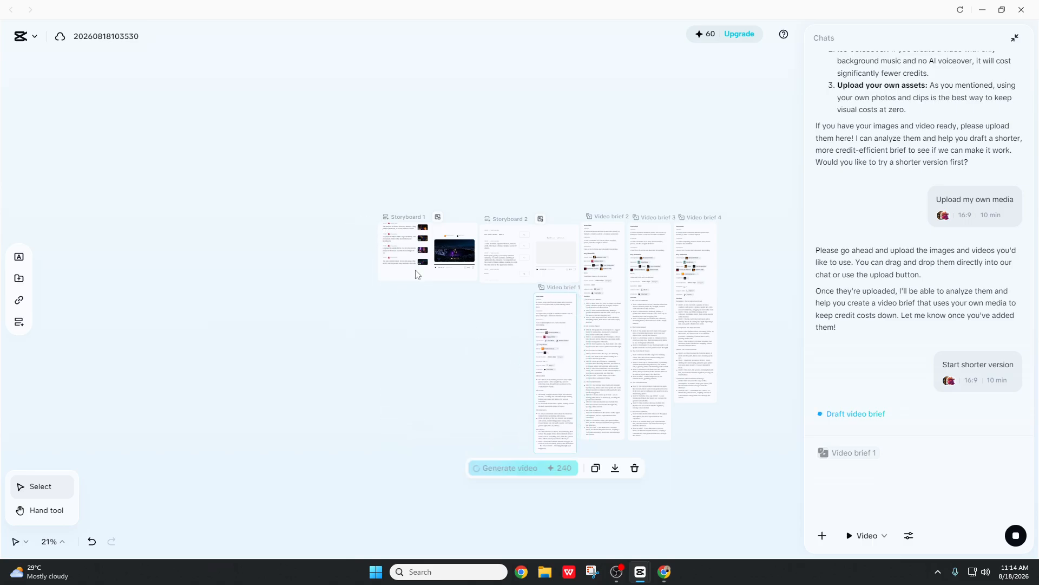
left_click(431, 271)
left_click_drag(436, 274, 362, 278)
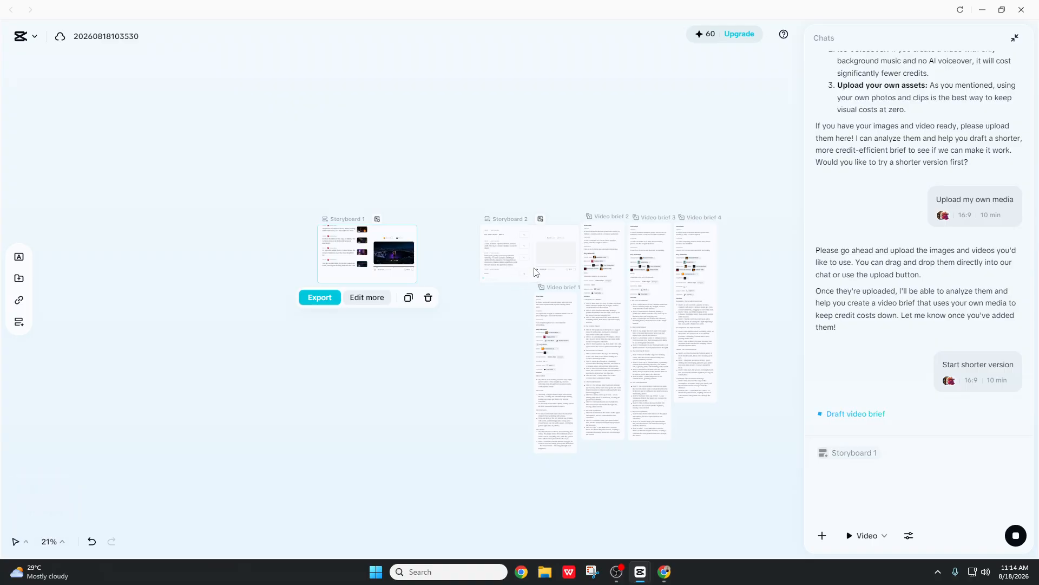
left_click_drag(533, 250, 362, 326)
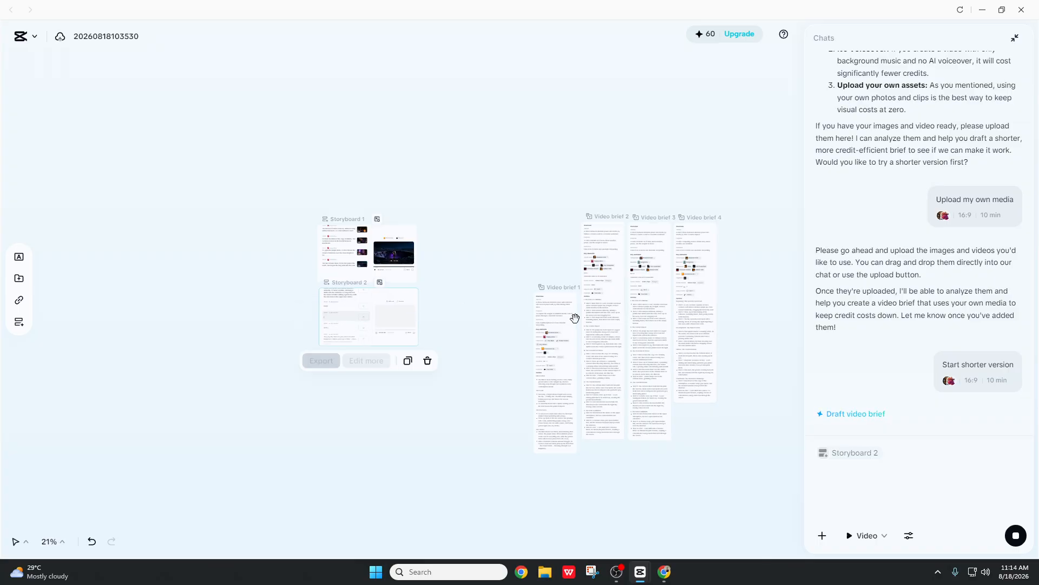
- Line up Video briefs 1 to 4 side by side in numerical order next to the stacked storyboards
left_click_drag(565, 318, 461, 234)
left_click_drag(613, 286, 524, 277)
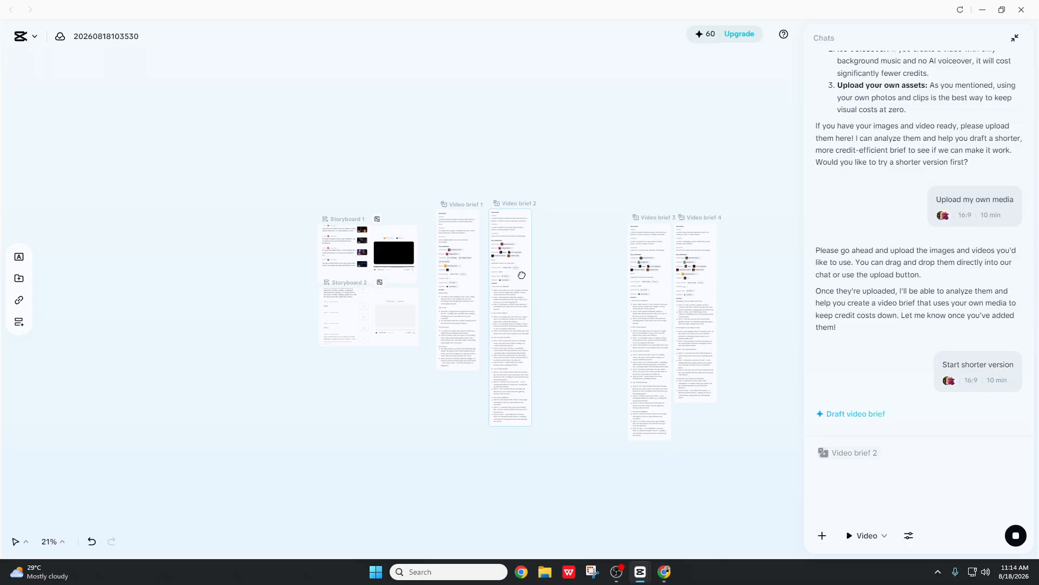
left_click_drag(643, 289, 568, 279)
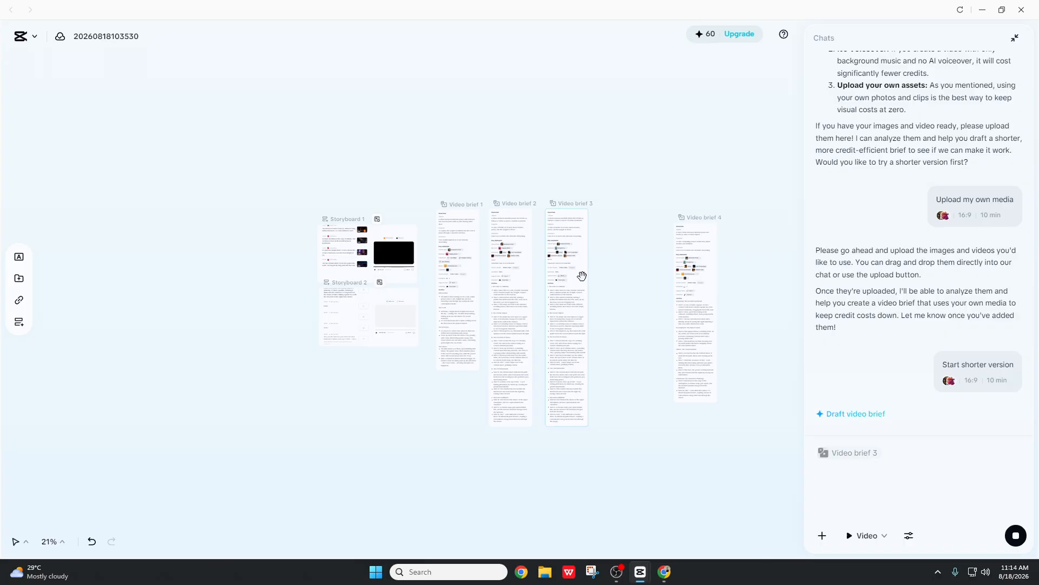
left_click_drag(697, 292, 625, 280)
left_click(680, 281)
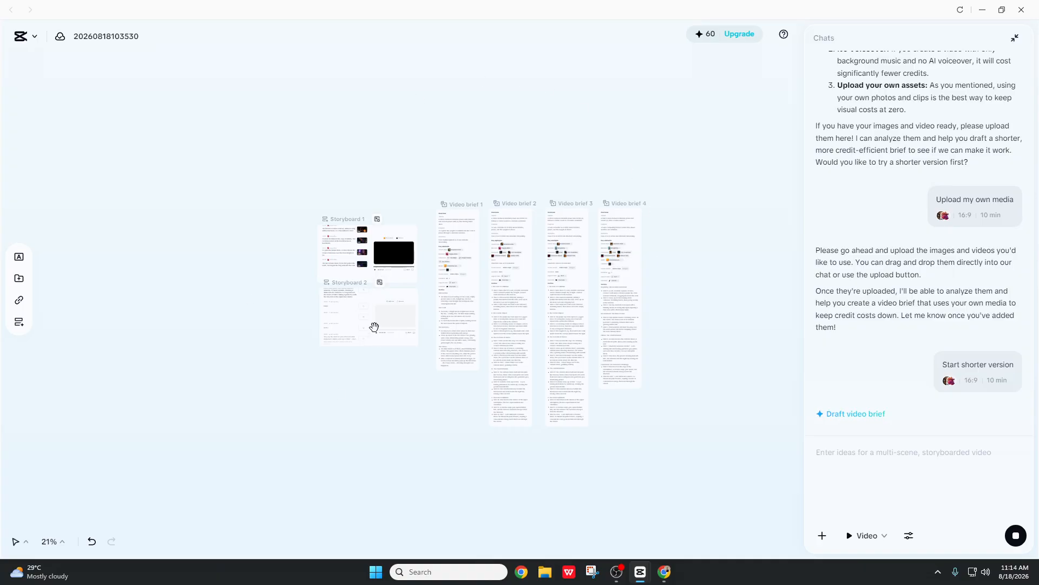
- Inspect the rearranged storyboards and briefs at 50% and 100% zoom, panning across them with the Hand tool
left_click(49, 541)
left_click(35, 469)
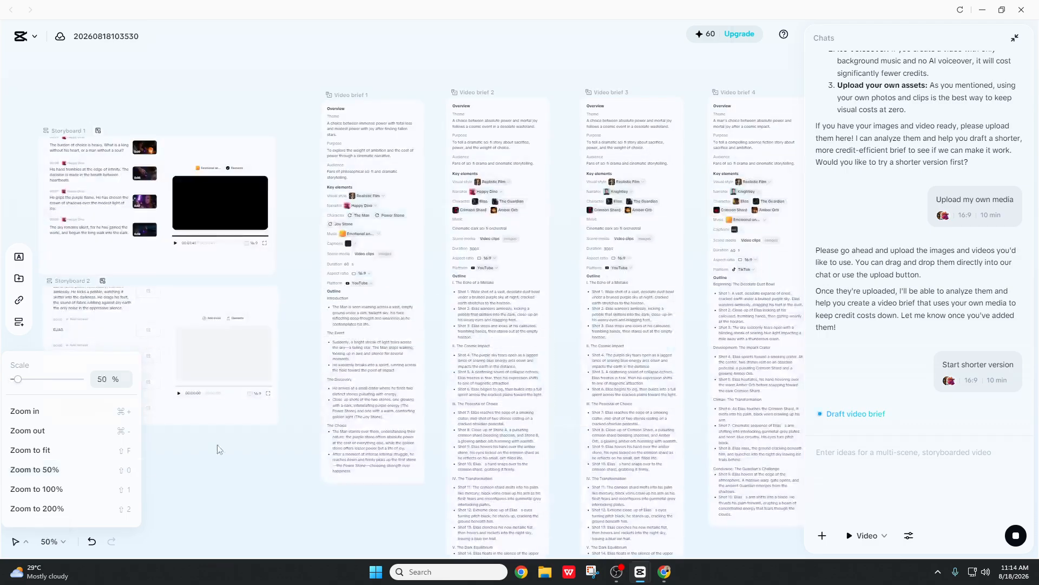
left_click(256, 455)
left_click(16, 542)
left_click(45, 512)
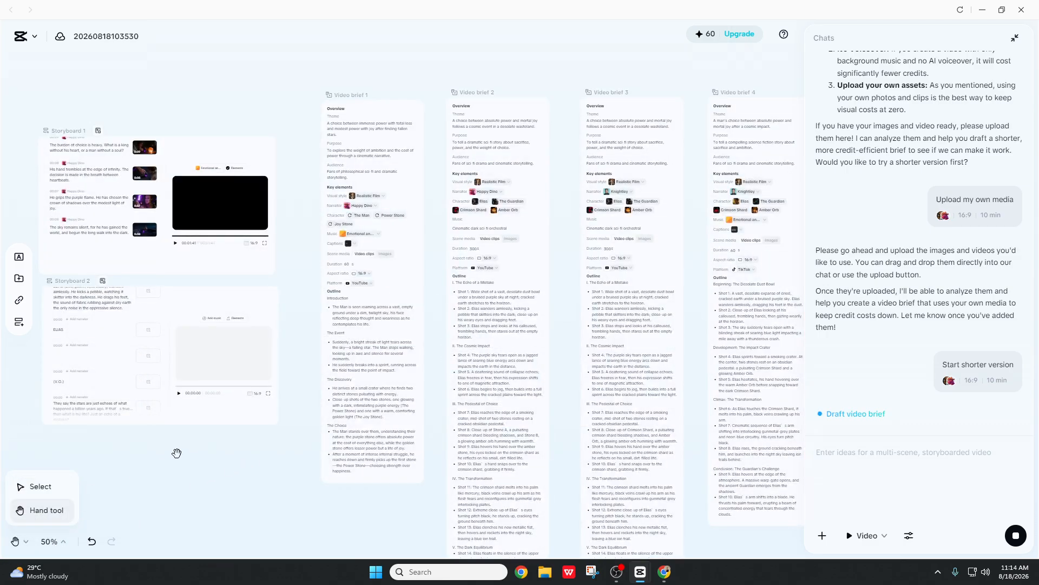
left_click_drag(177, 452, 366, 455)
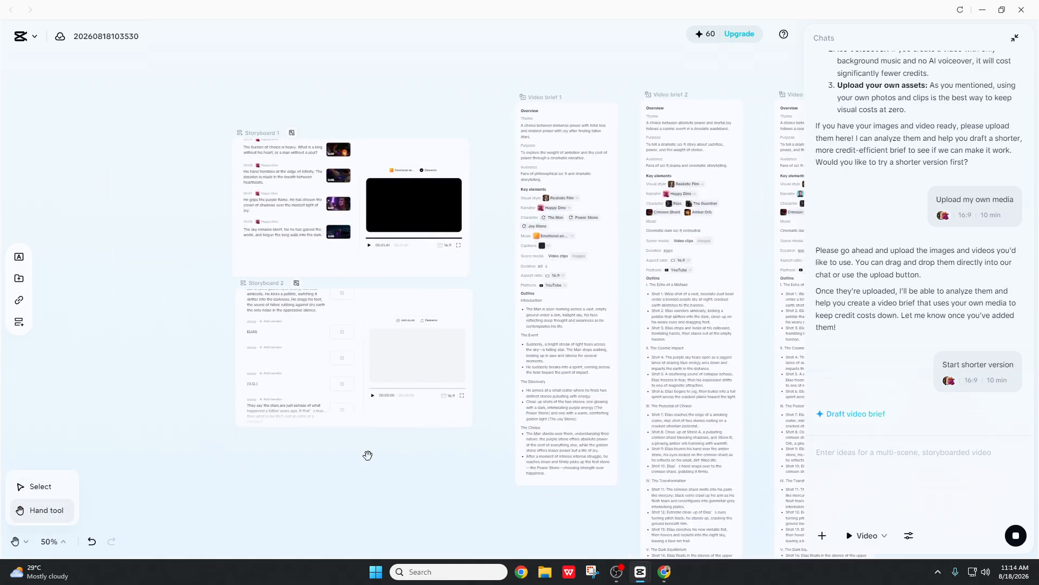
left_click(48, 541)
left_click(48, 542)
left_click(75, 489)
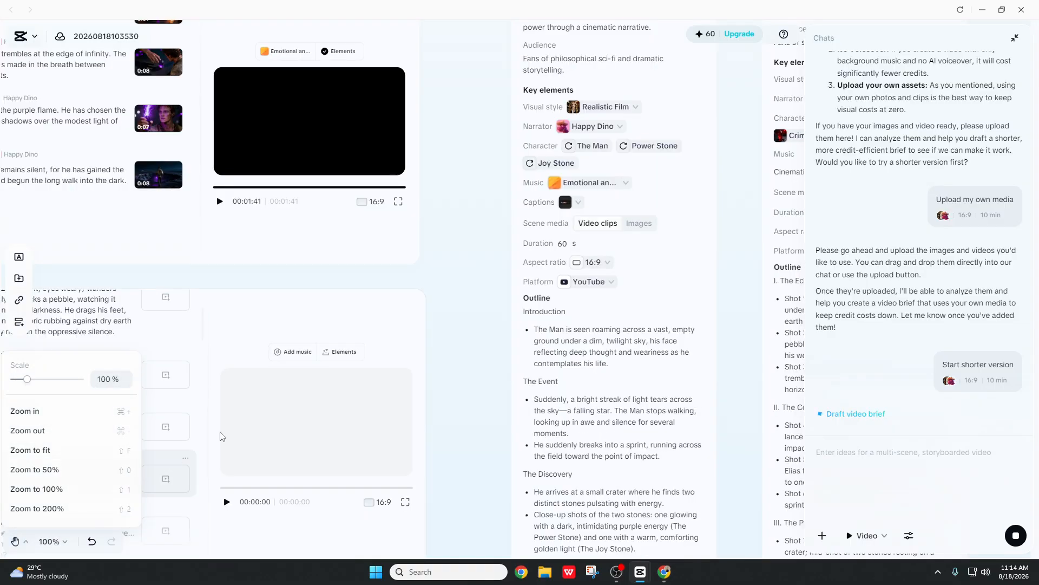
left_click_drag(447, 292, 584, 394)
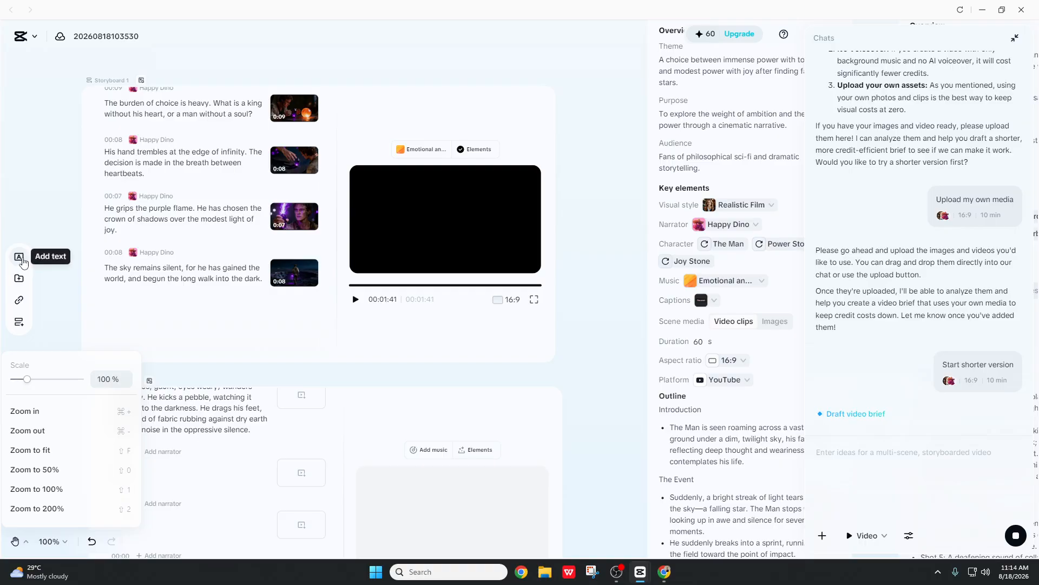
- Generate an image from a new text block reading "a superhero with 4 legs" and view it enlarged
left_click(21, 259)
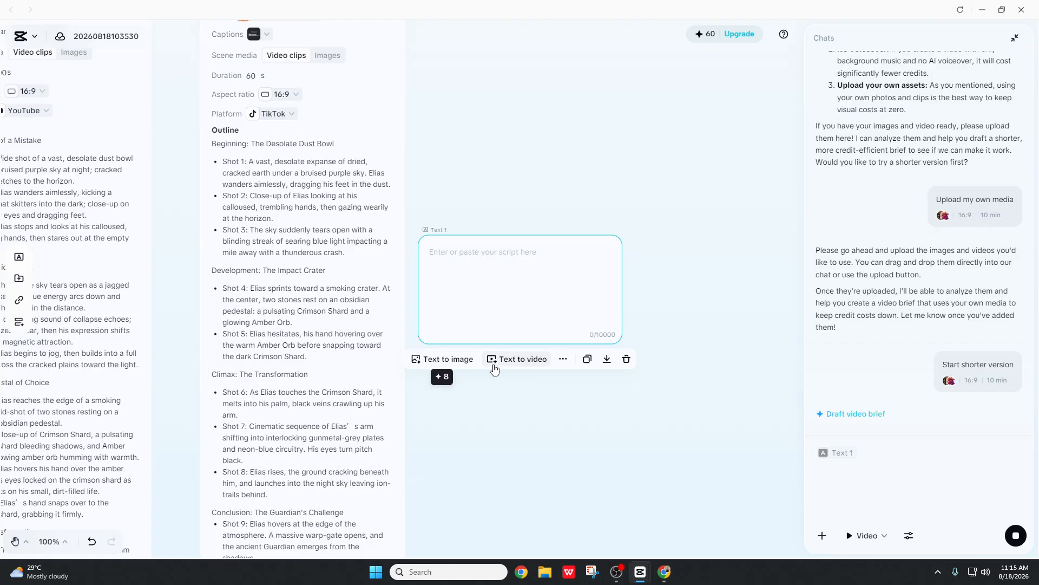
left_click(443, 360)
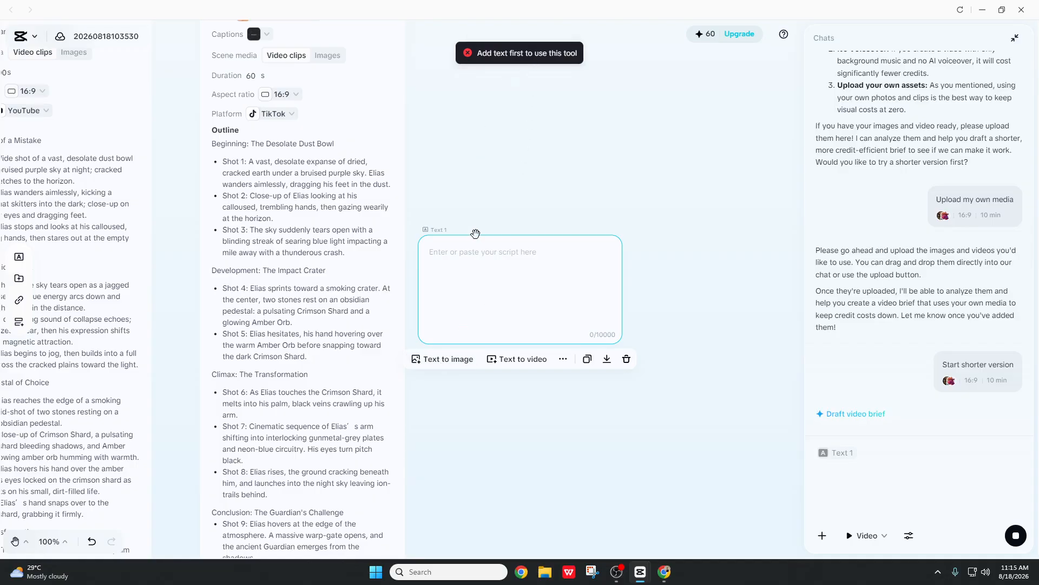
left_click(471, 260)
type("a superhero with 4 legs")
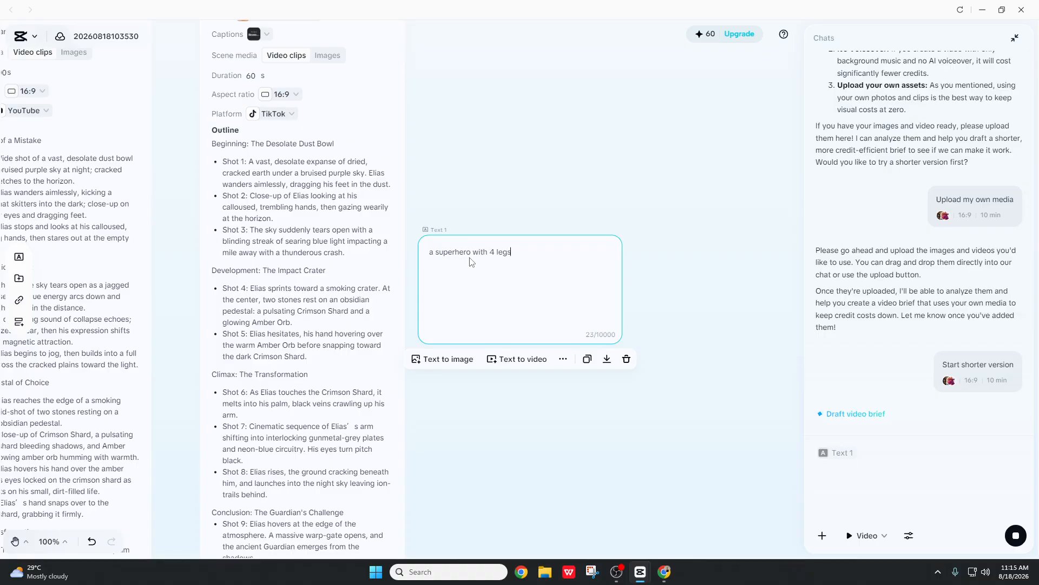
left_click(465, 363)
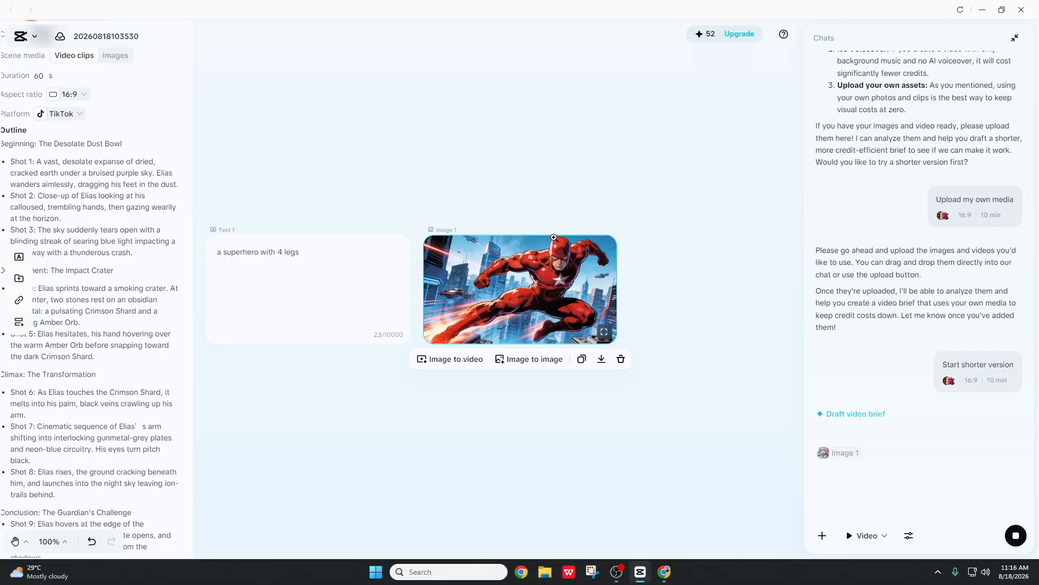
left_click(604, 336)
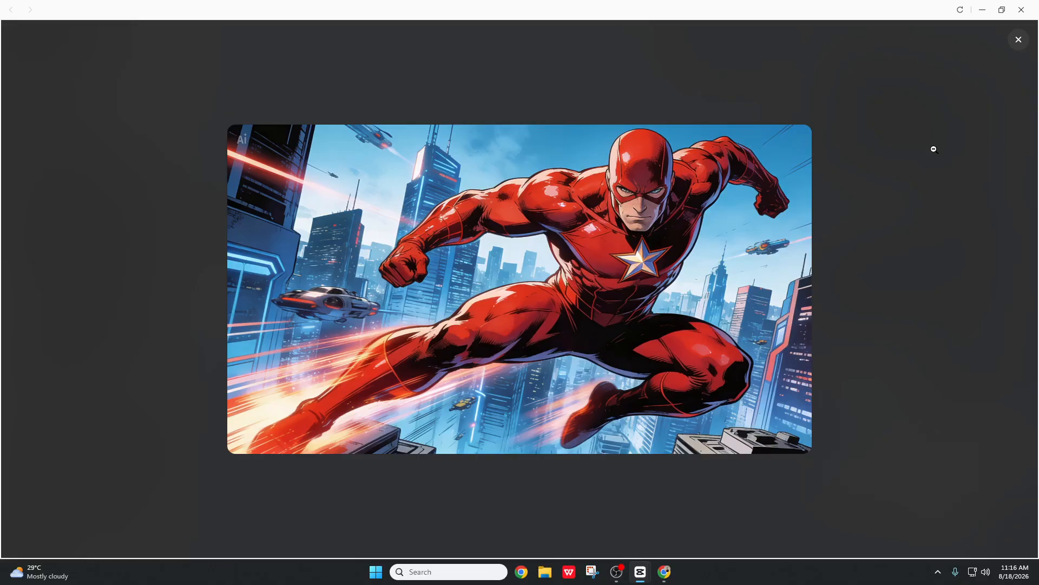
left_click(1017, 41)
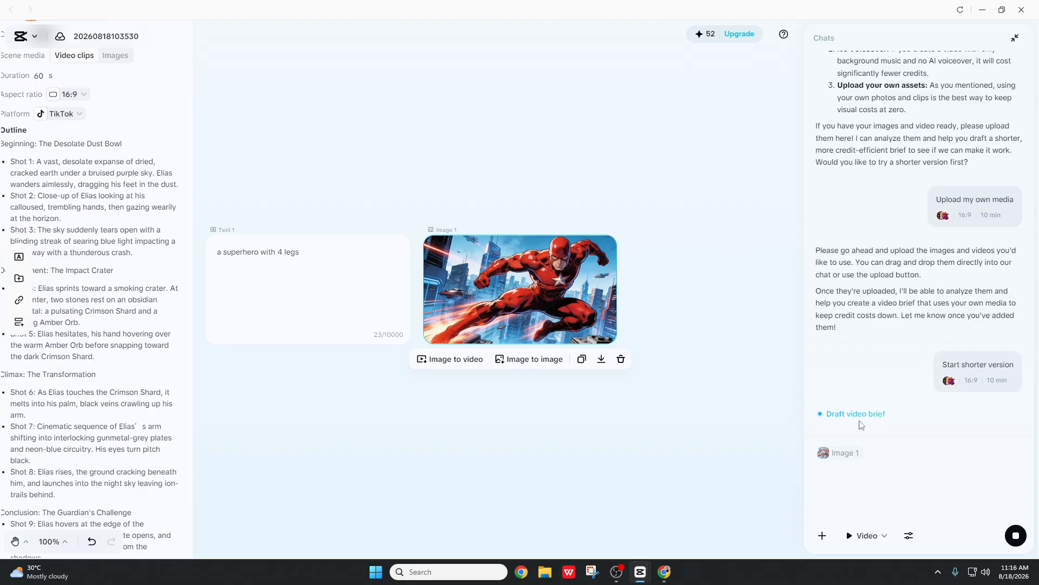
mouse_move(856, 458)
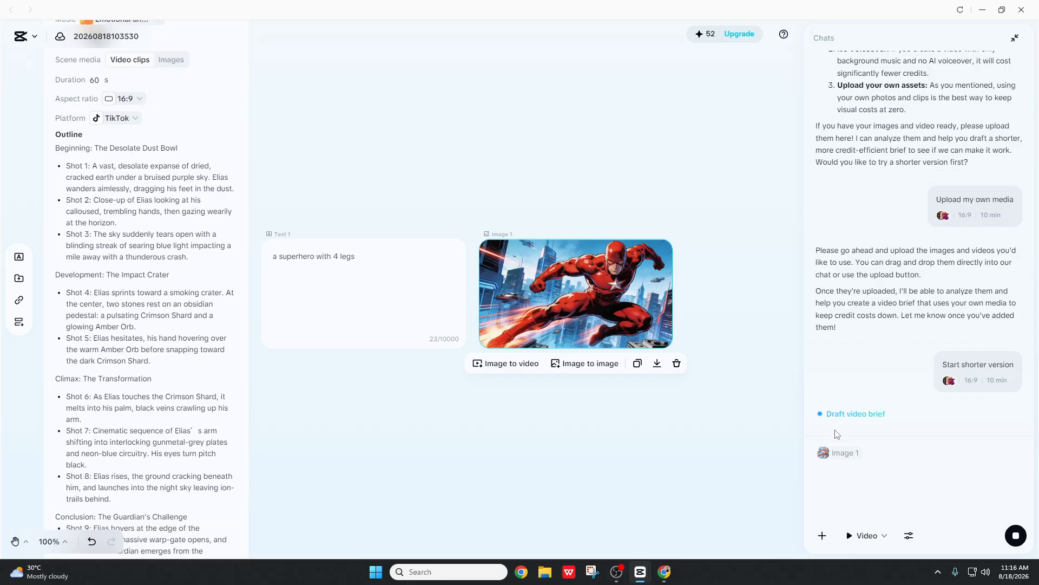
left_click_drag(829, 413, 888, 420)
left_click(889, 415)
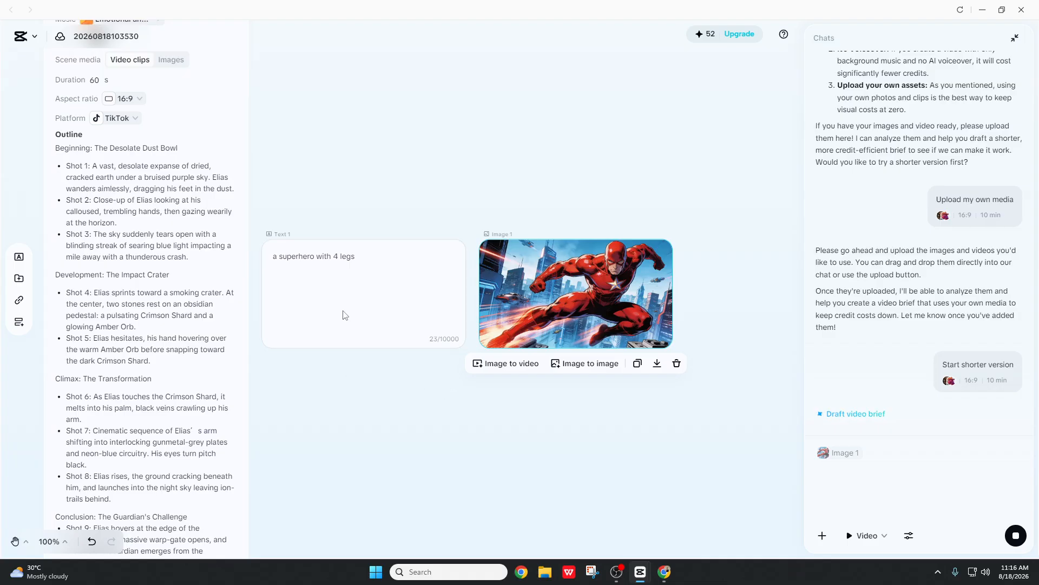
- Upload the image "Screenshot 2026-08-15 114653.png" from the device's Desktop folder to the canvas
left_click(16, 281)
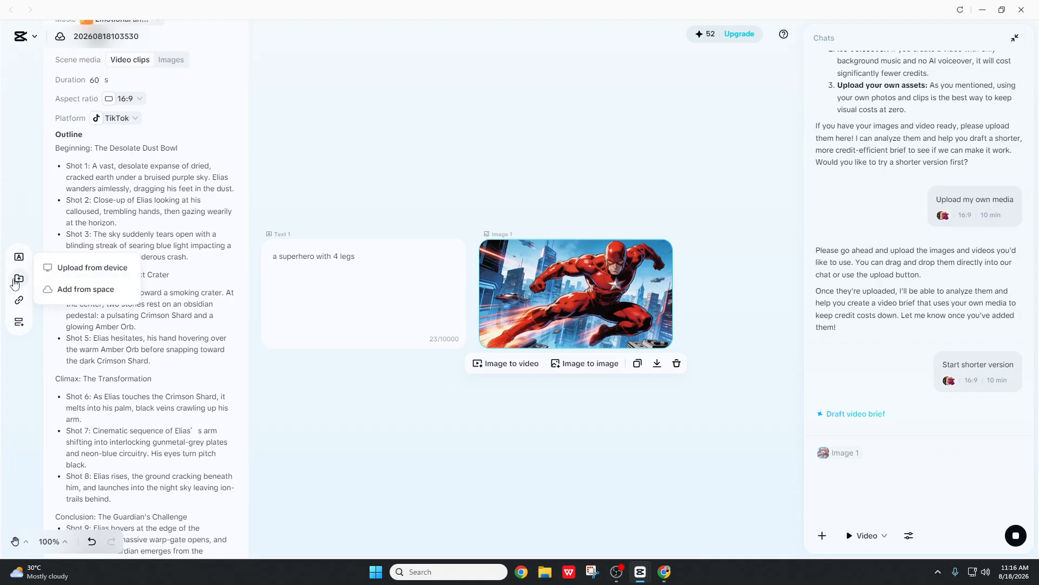
left_click(107, 275)
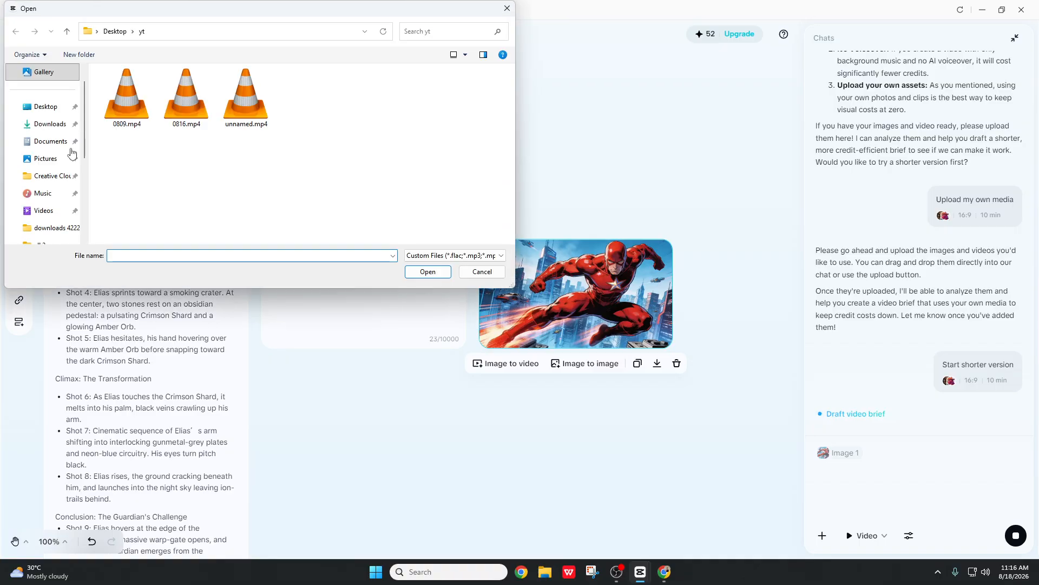
left_click(42, 124)
left_click(45, 108)
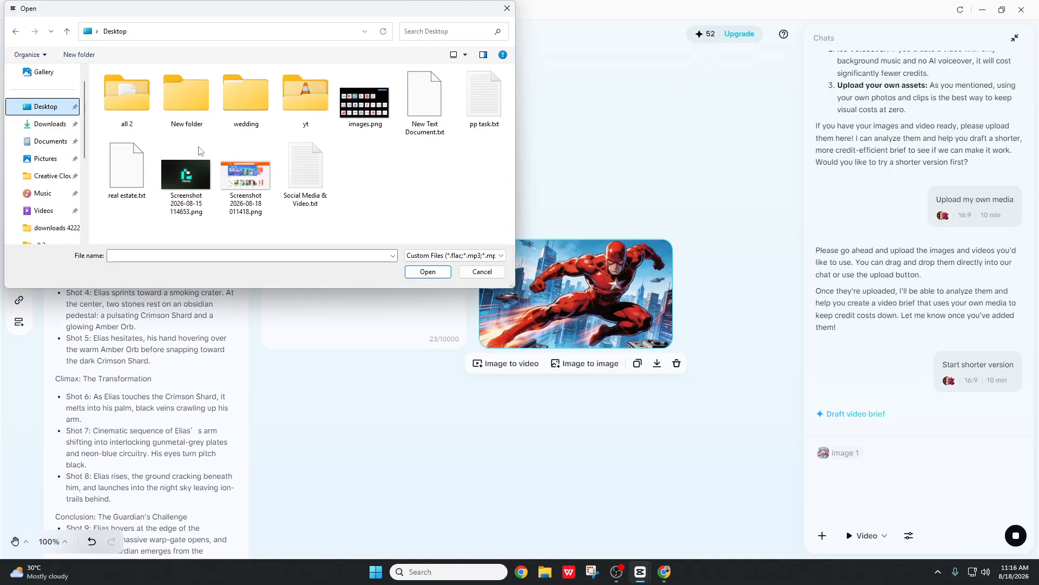
double_click(204, 172)
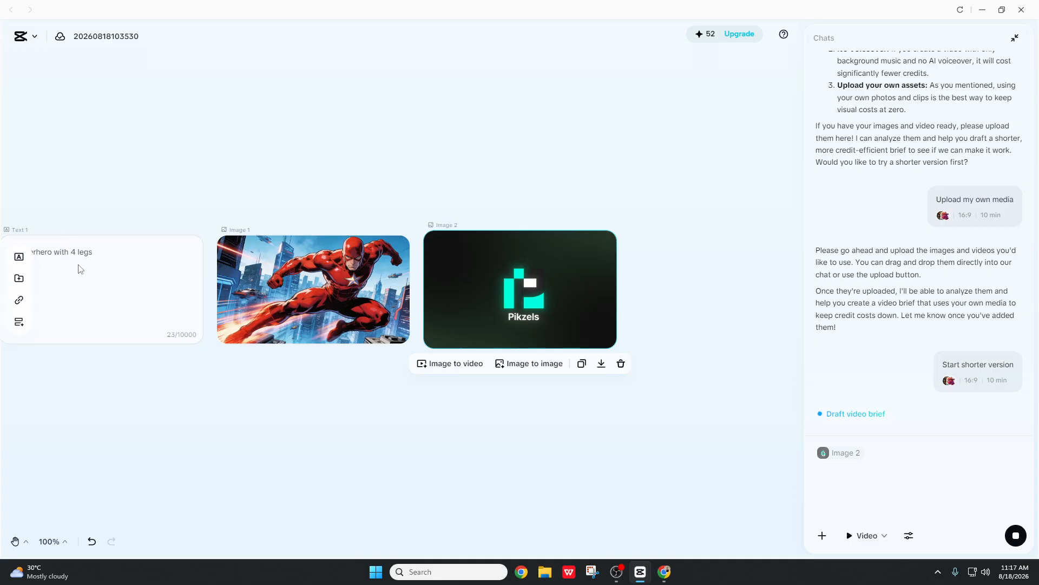
- Add an empty link block to the canvas, switch to Chrome and search YouTube for "dooms day"
left_click(24, 301)
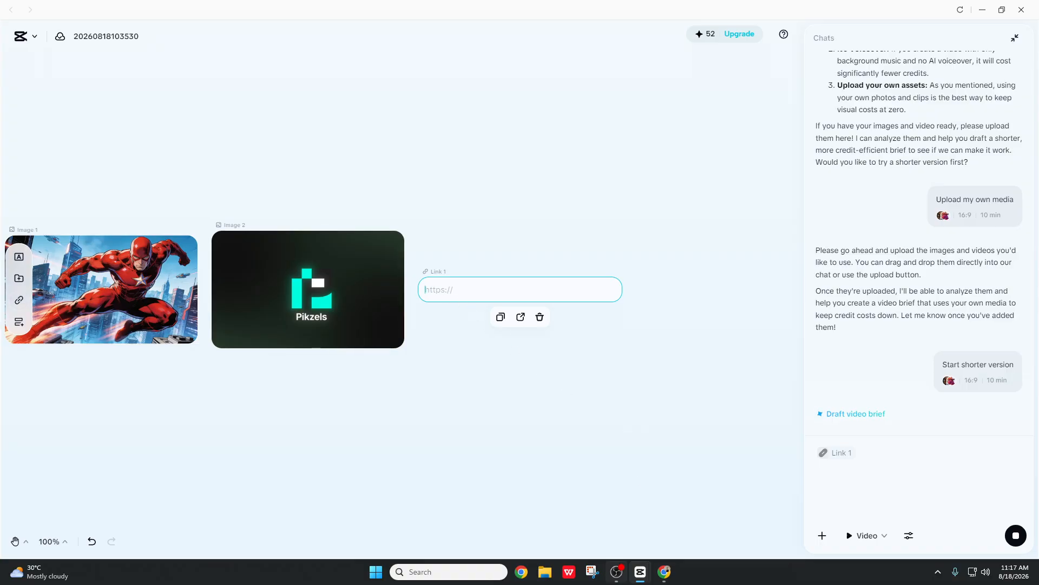
left_click(665, 572)
key("ctrl+shift+Tab")
key("ctrl+shift+Tab")
key("ctrl+shift+Tab")
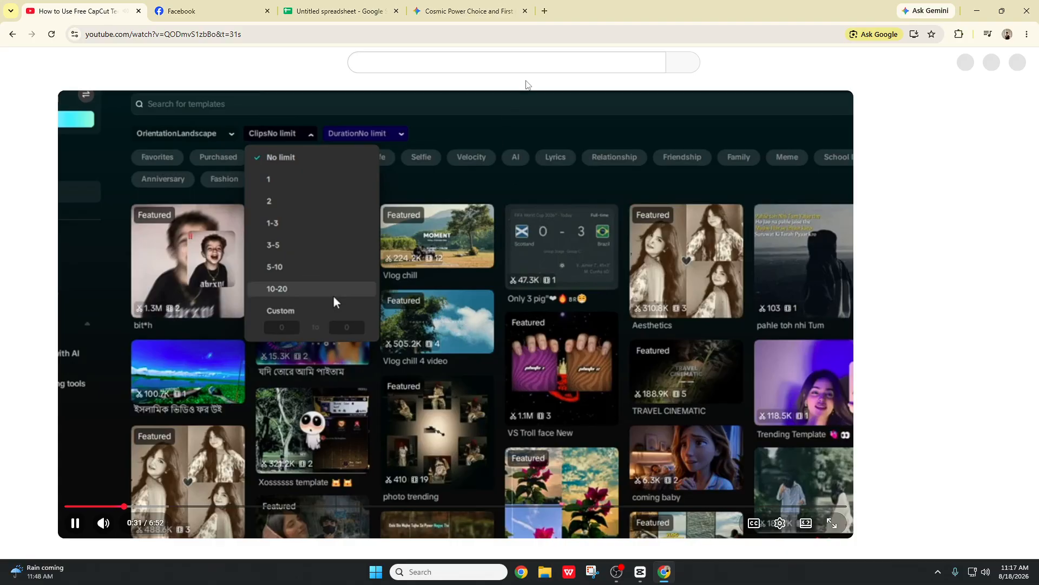
left_click(524, 58)
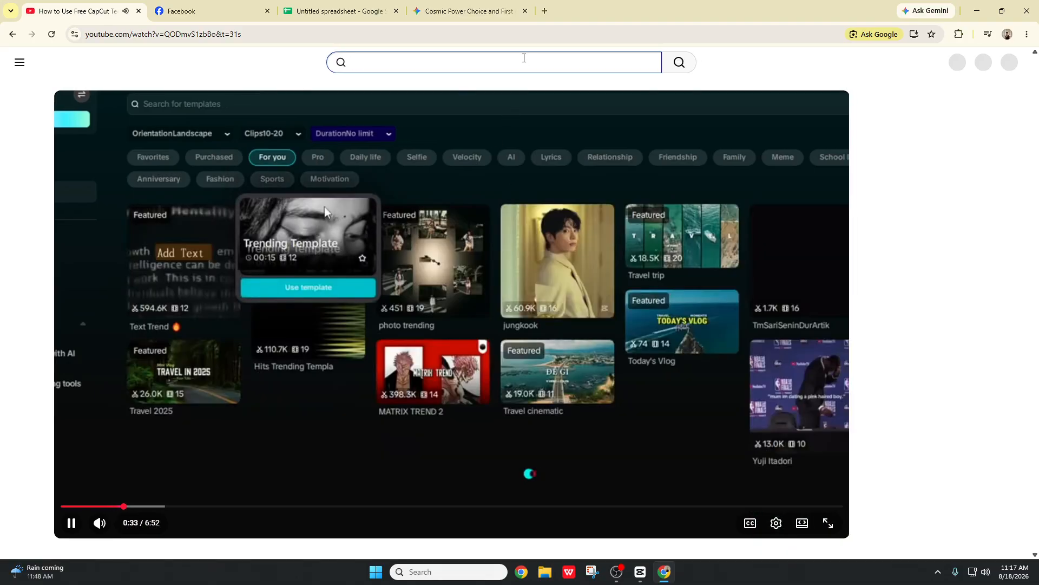
type("dooms day")
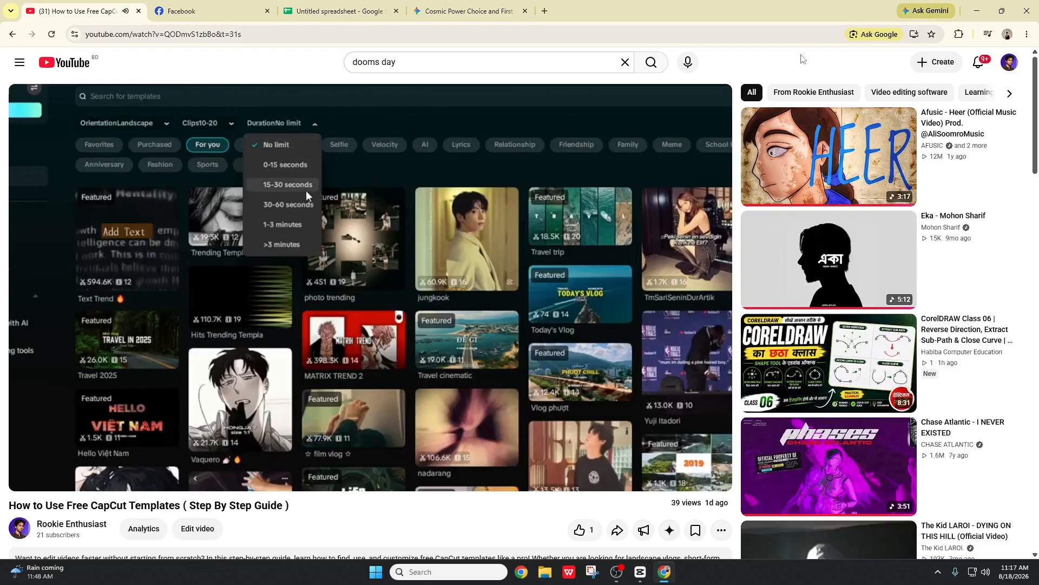
left_click(656, 64)
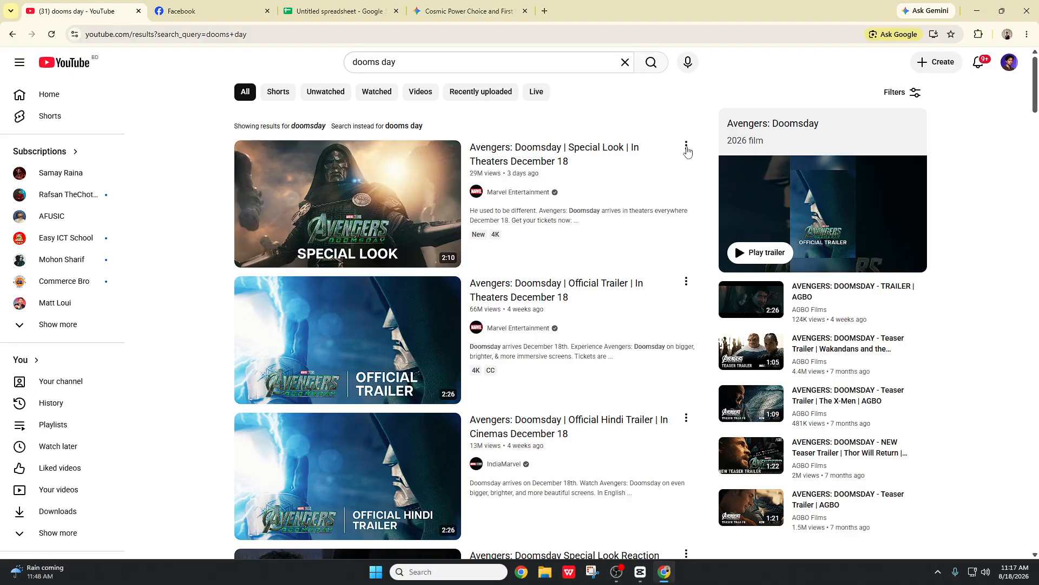
- Copy the share link of the "Avengers: Doomsday | Special Look" video and paste it into the link block in CapCut
left_click(686, 146)
left_click(712, 252)
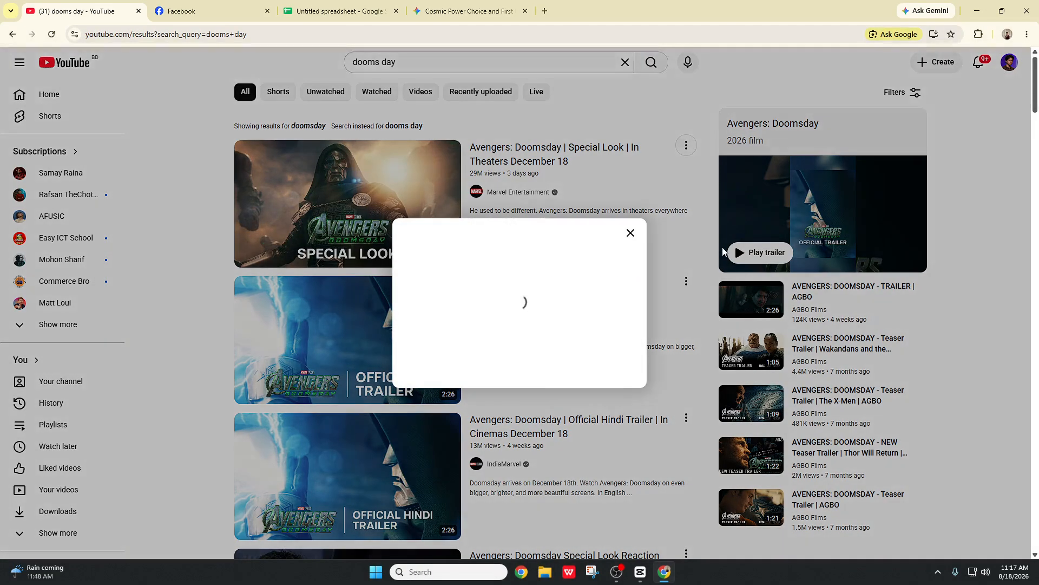
left_click(612, 359)
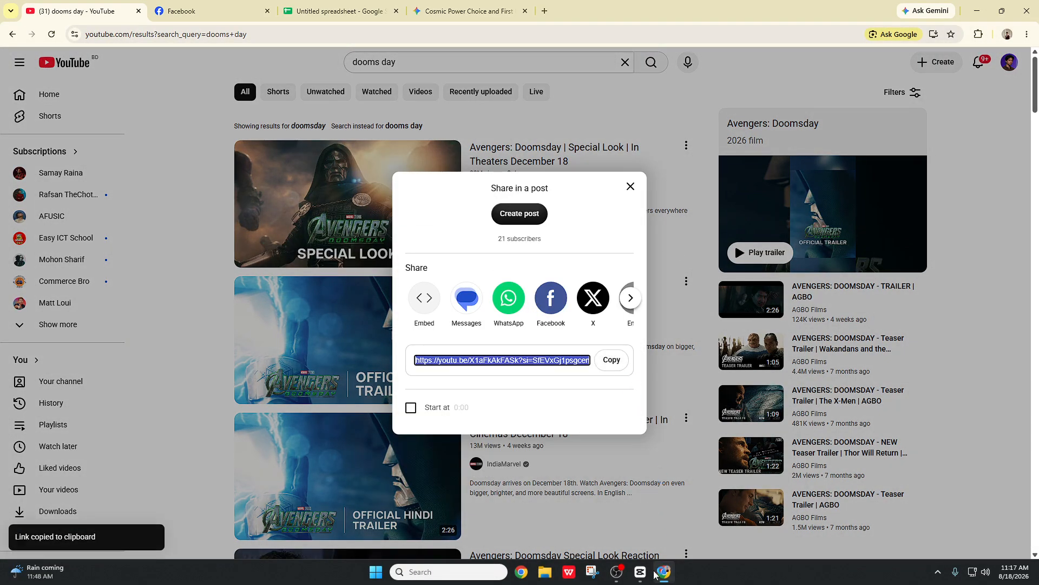
mouse_move(641, 572)
left_click(698, 528)
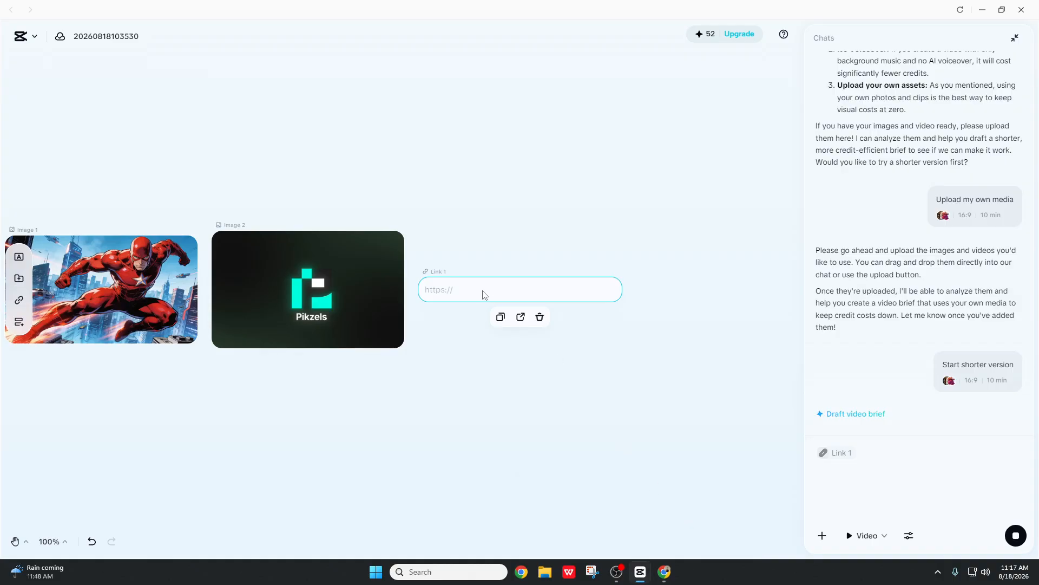
key("ctrl+v")
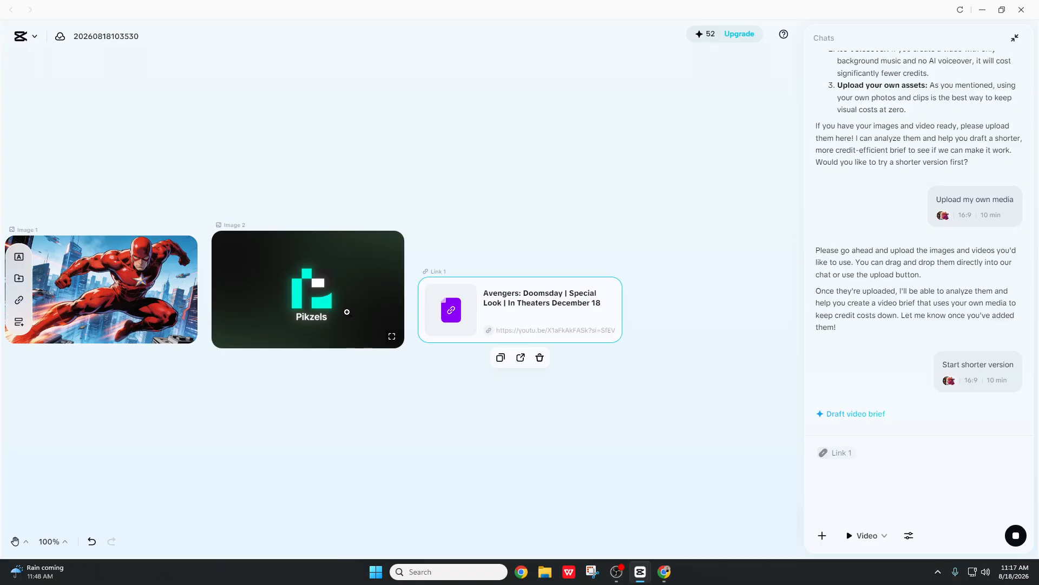
- Add a blank storyboard to the canvas and look through its Captions and Smart edits element options
left_click(19, 323)
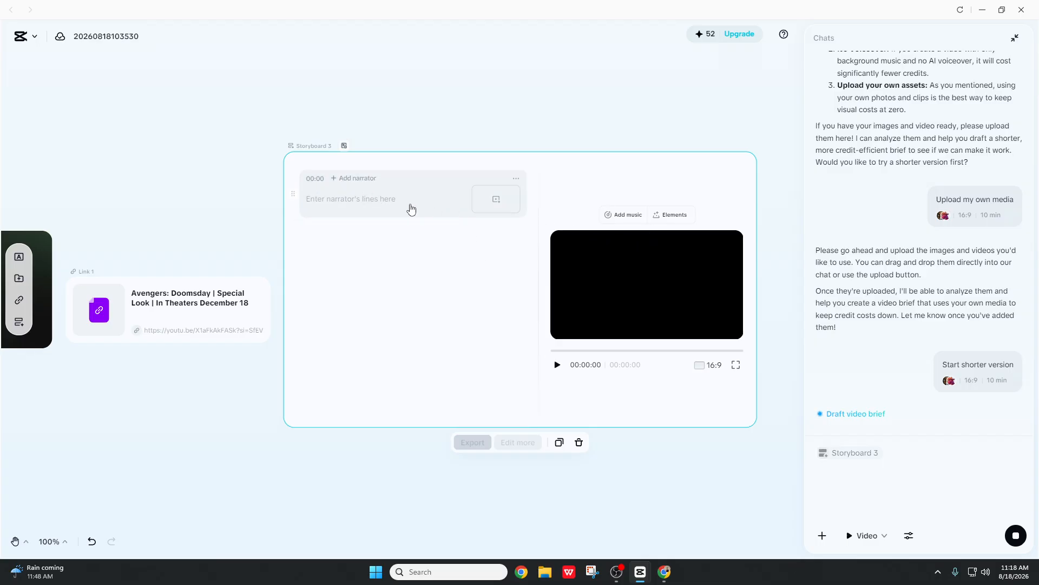
left_click(661, 219)
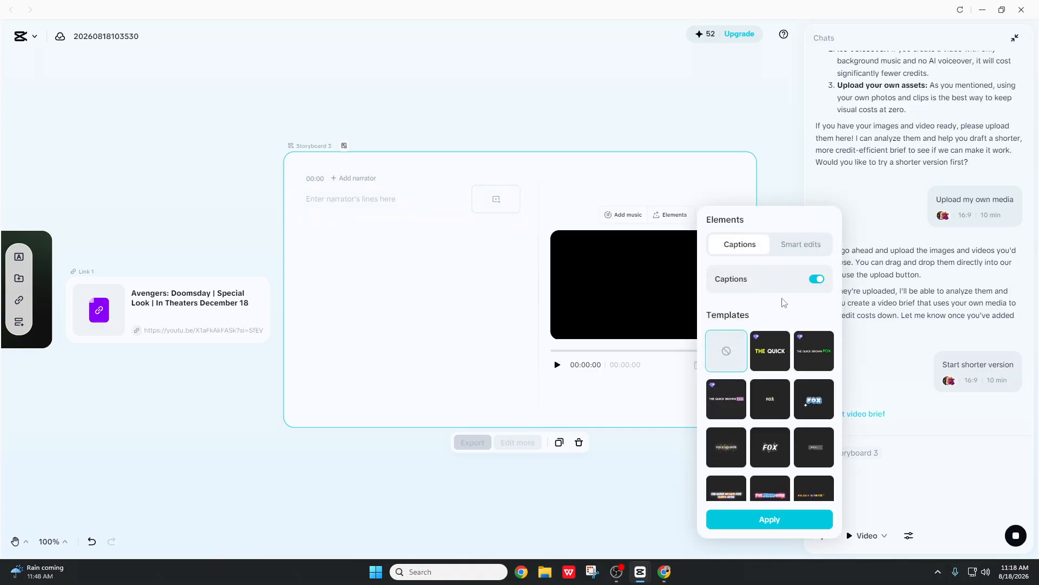
left_click(807, 255)
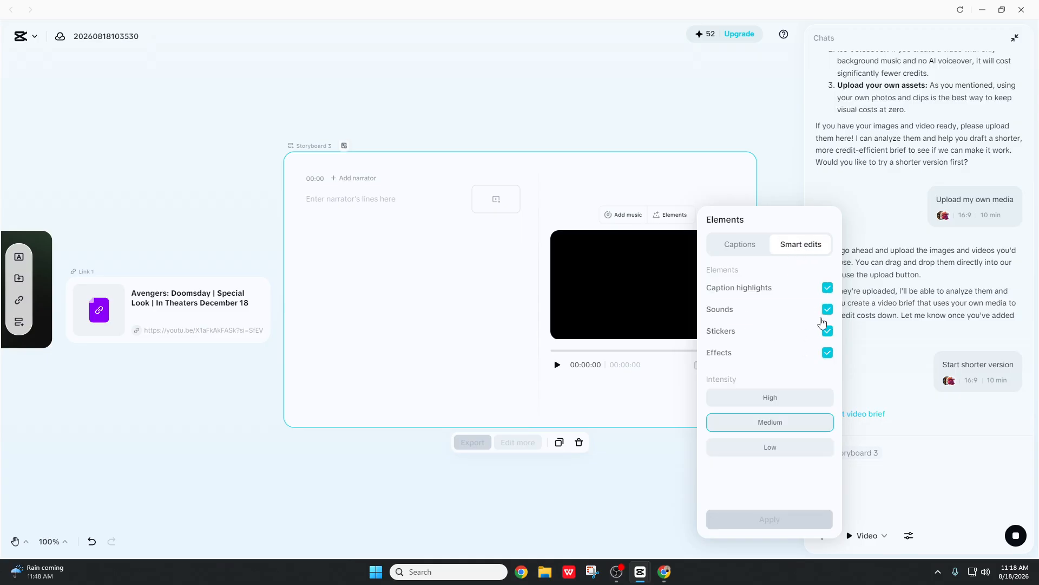
left_click(740, 244)
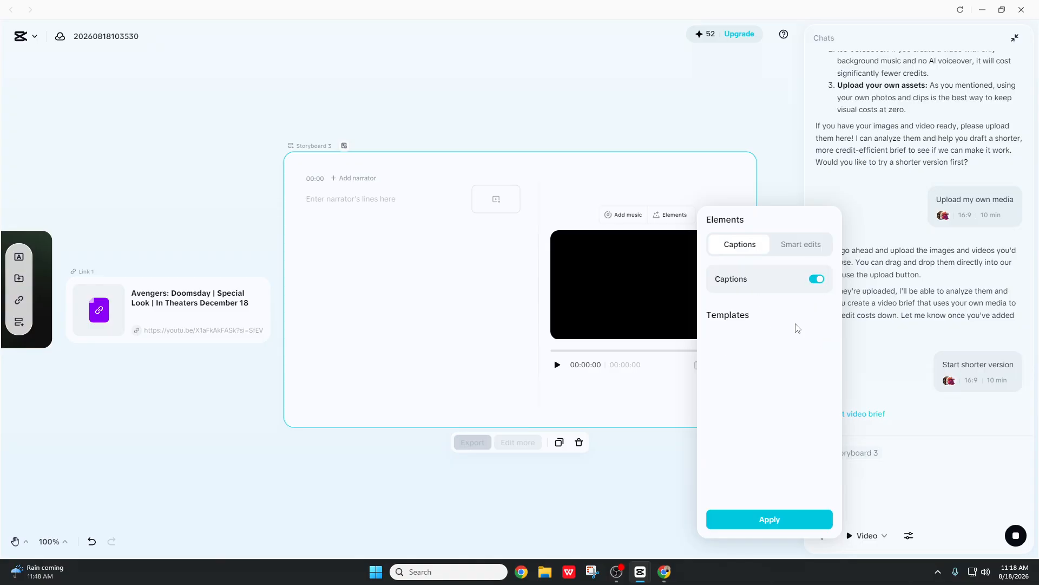
left_click(800, 243)
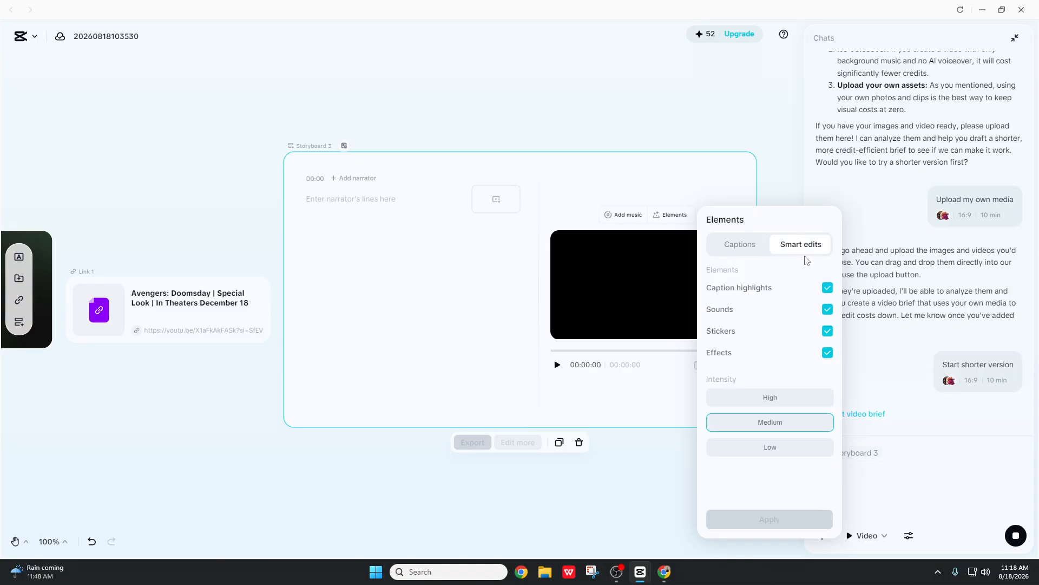
left_click(736, 184)
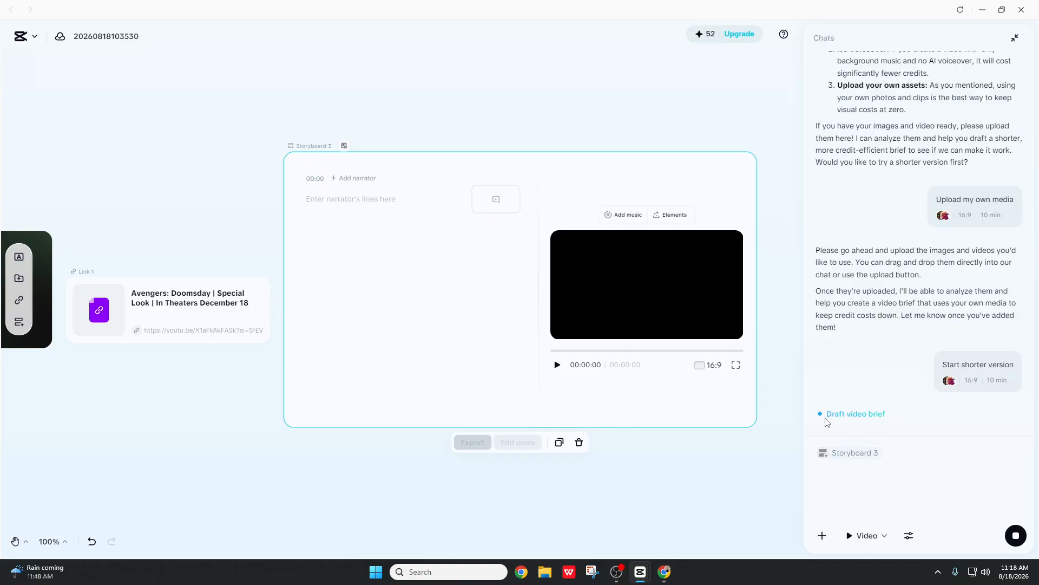
- Switch from the Hand tool to the Select tool and delete the blank storyboard beside the link block
left_click_drag(832, 412, 878, 412)
left_click_drag(97, 483, 550, 473)
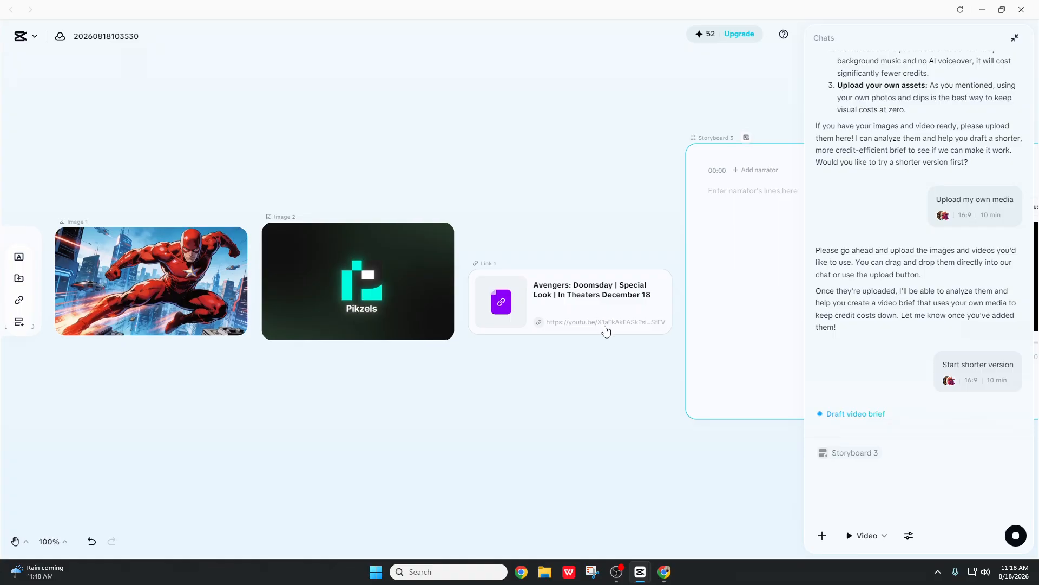
left_click_drag(597, 340, 471, 288)
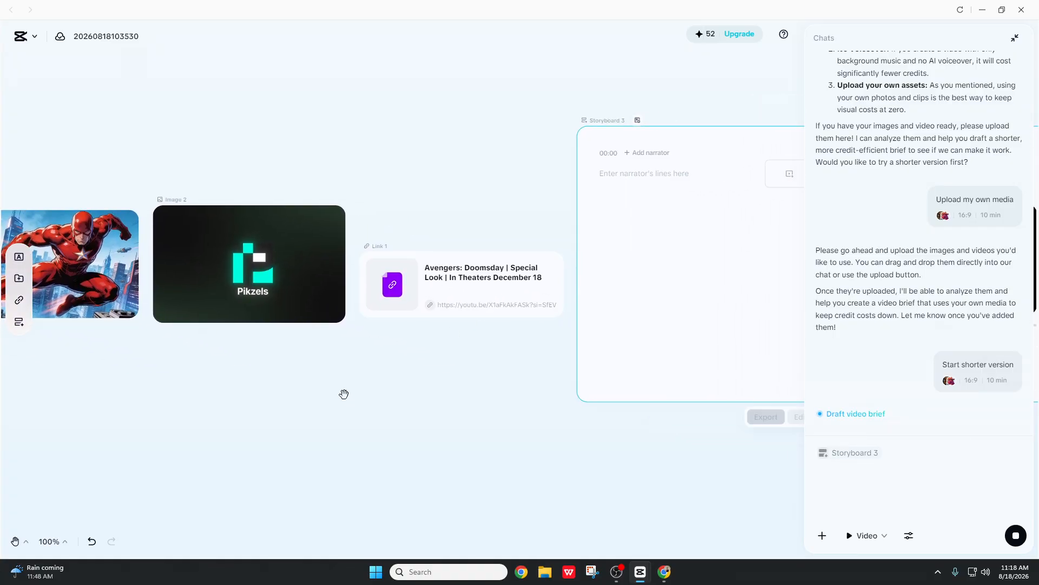
left_click(21, 542)
left_click(38, 488)
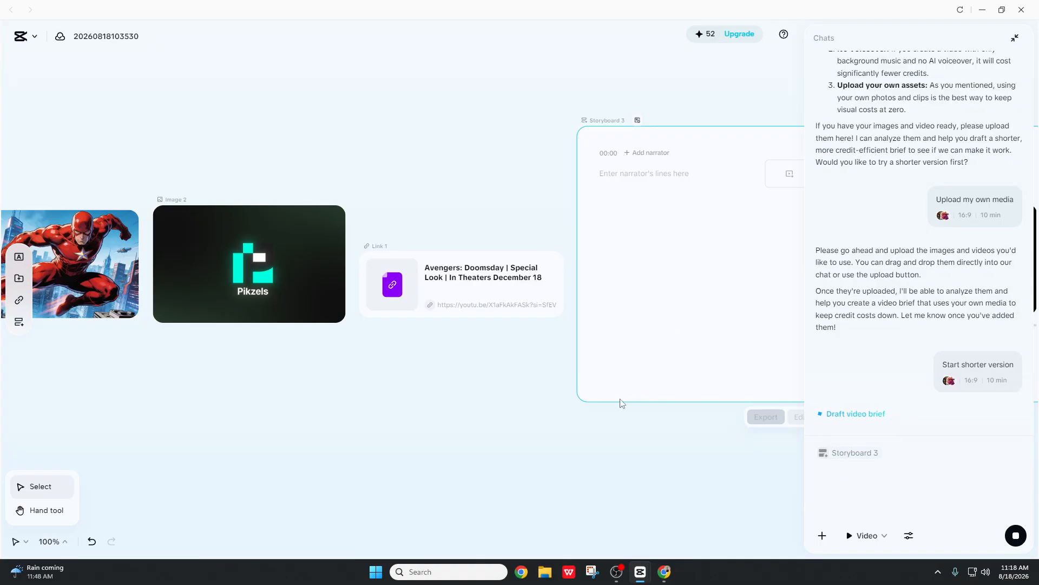
left_click(599, 428)
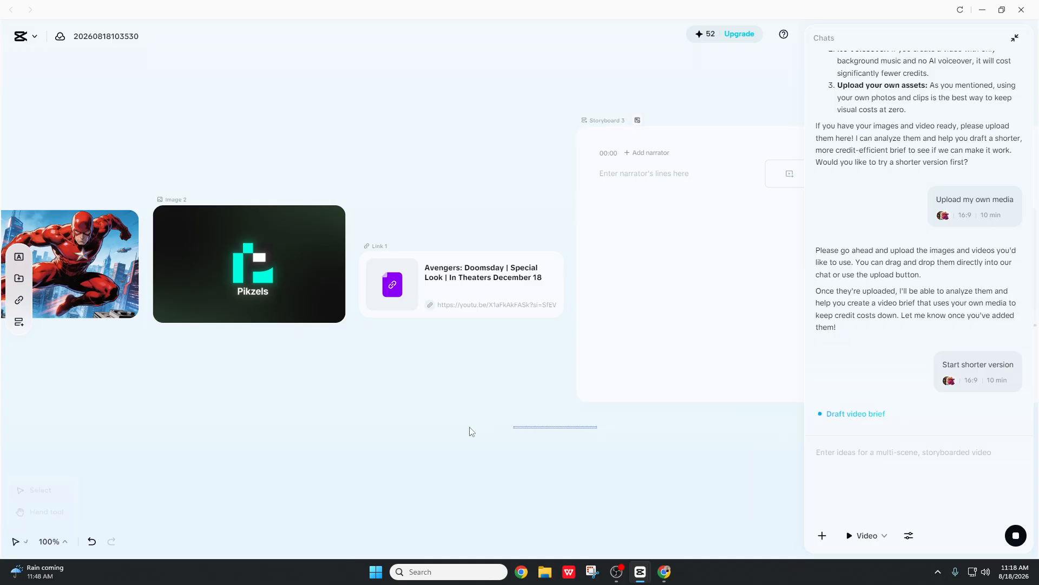
left_click(689, 306)
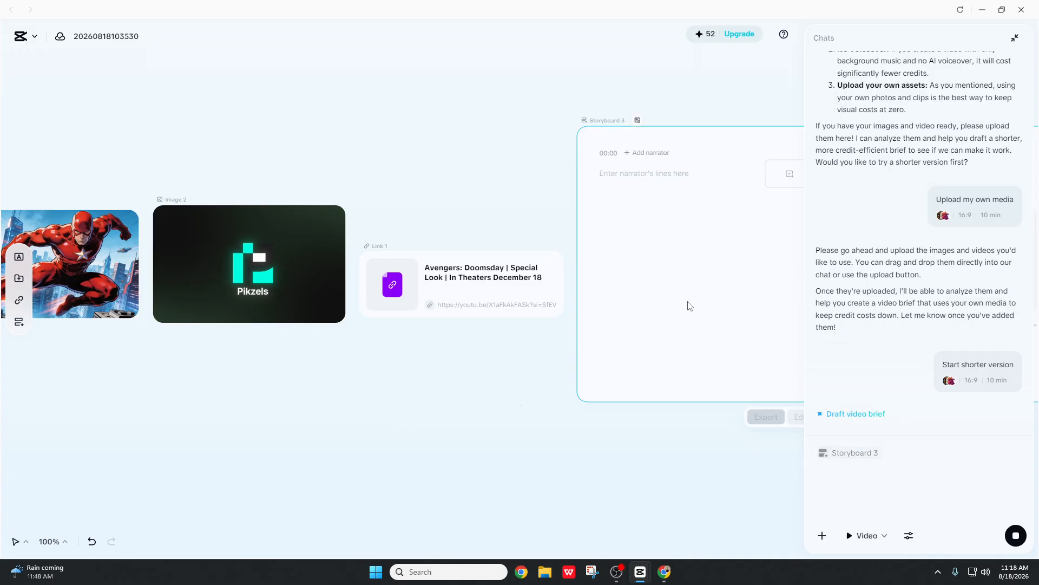
key("Delete")
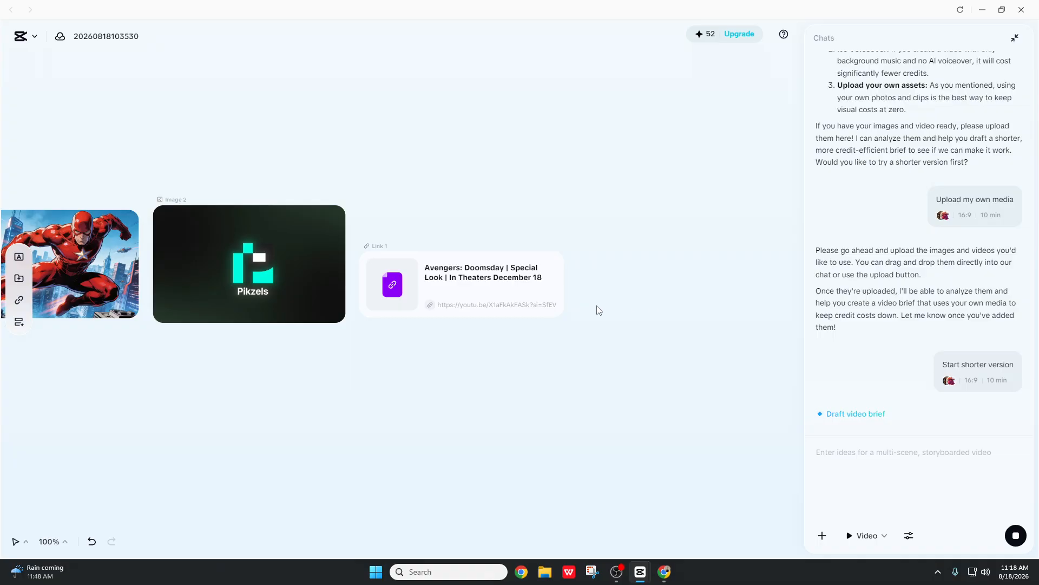
- Attach the Avengers link block to the chat and send the prompt "create a 1 minute video from the link i gave you"
left_click(521, 303)
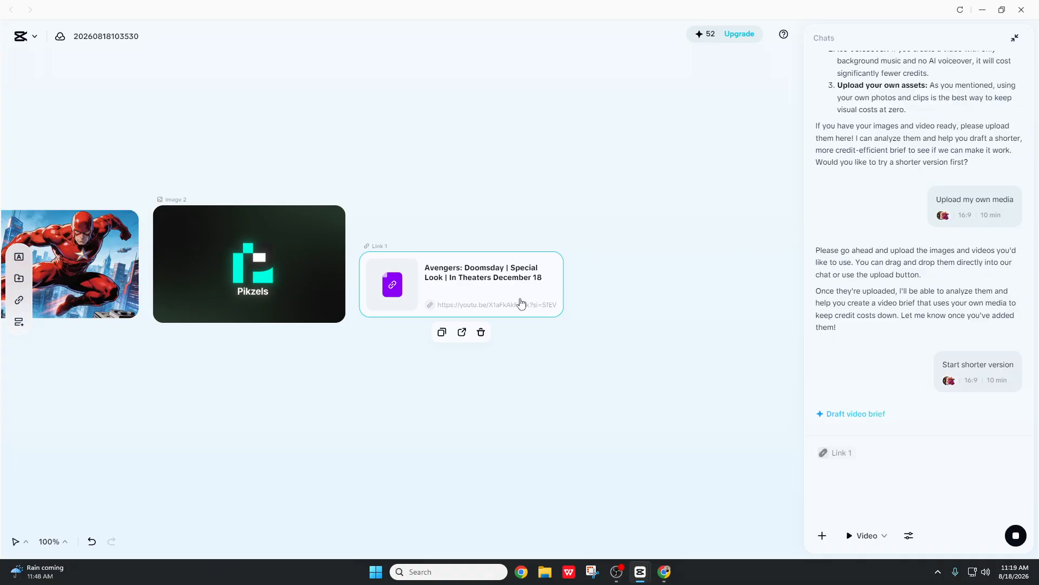
left_click(867, 457)
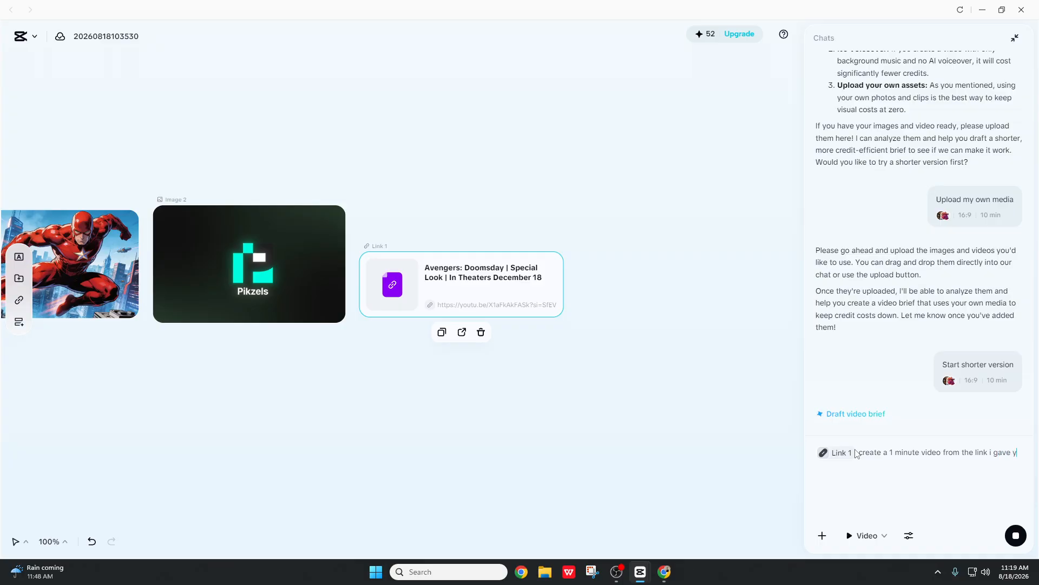
type("ou")
left_click(1018, 535)
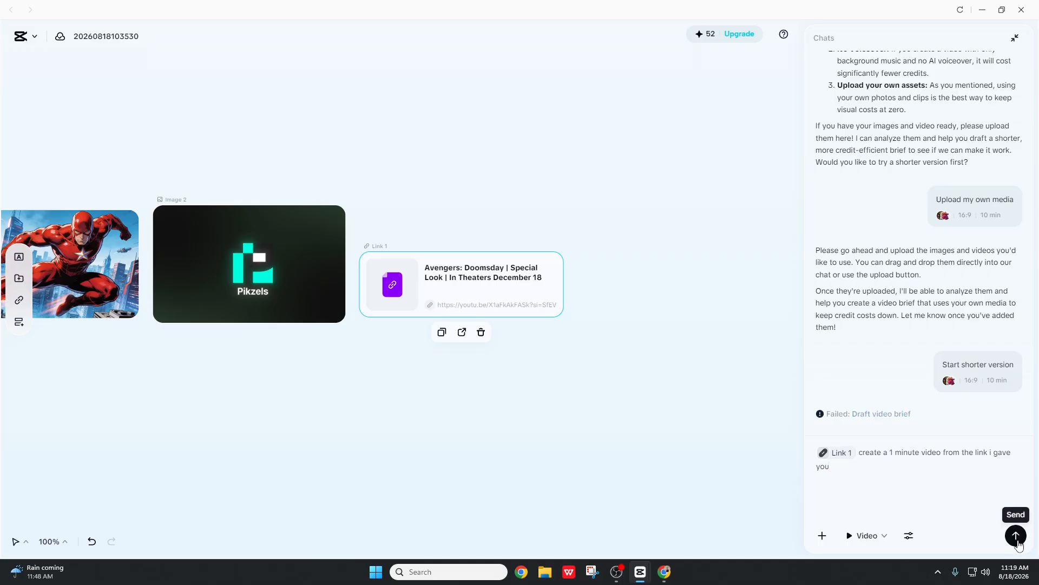
left_click(1018, 535)
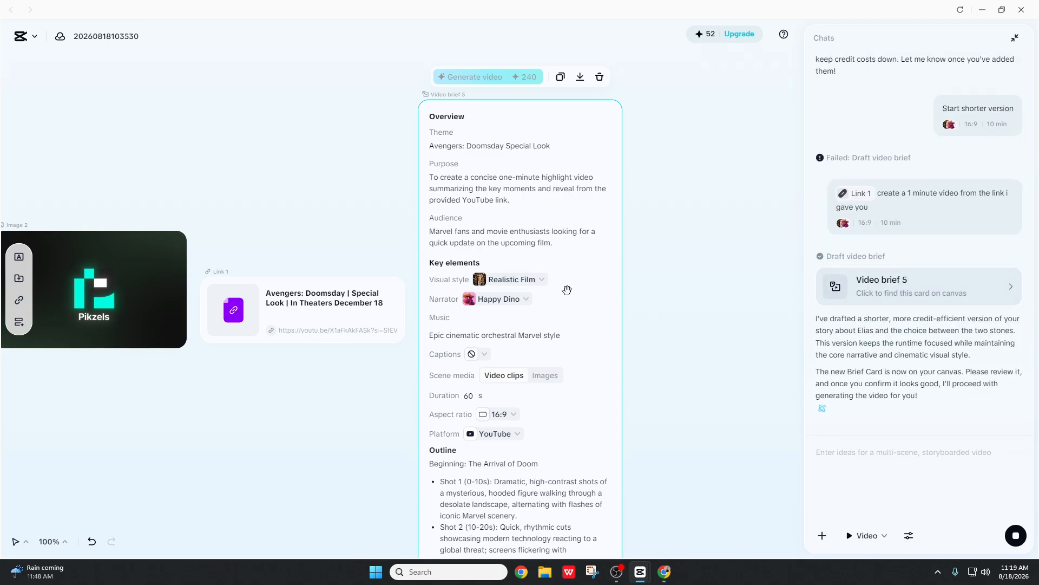
- Review the new Avengers: Doomsday video brief and delete the Middle and Conclusion sections, Shots 3 to 5, from its outline
scroll(596, 303, "down", 3)
scroll(597, 305, "down", 5)
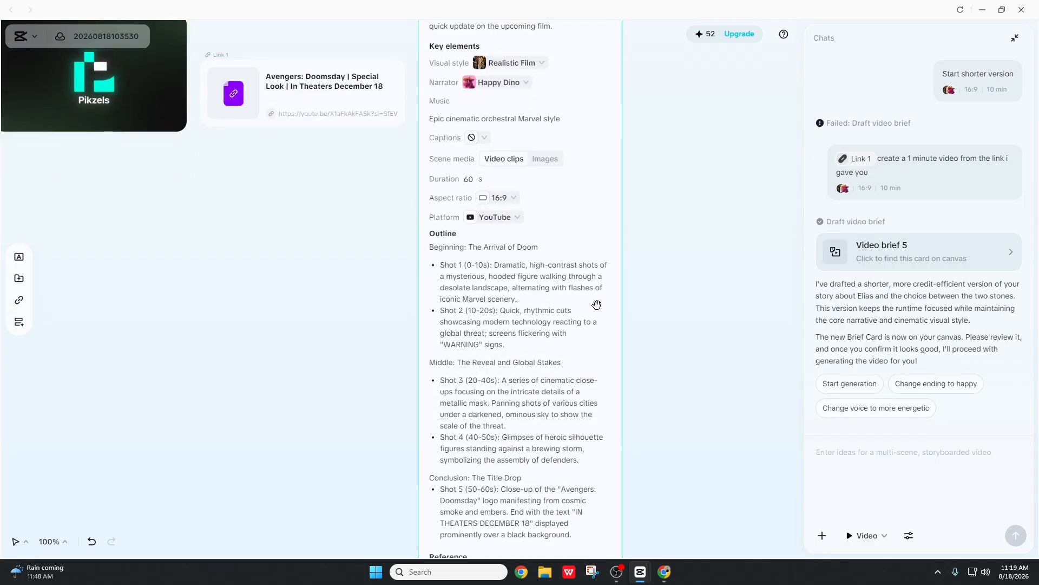
scroll(596, 304, "up", 7)
scroll(597, 305, "down", 14)
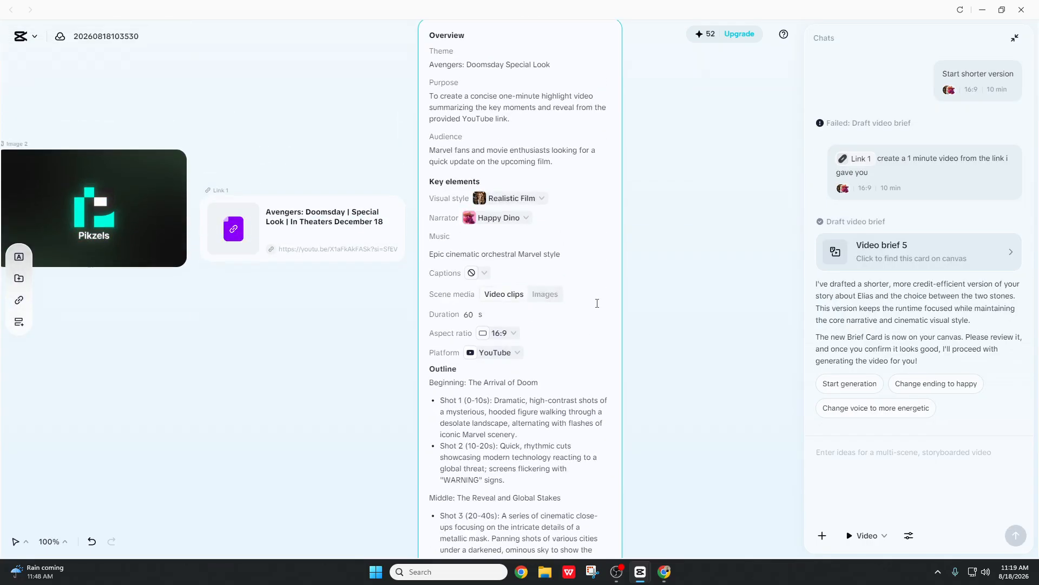
mouse_move(457, 424)
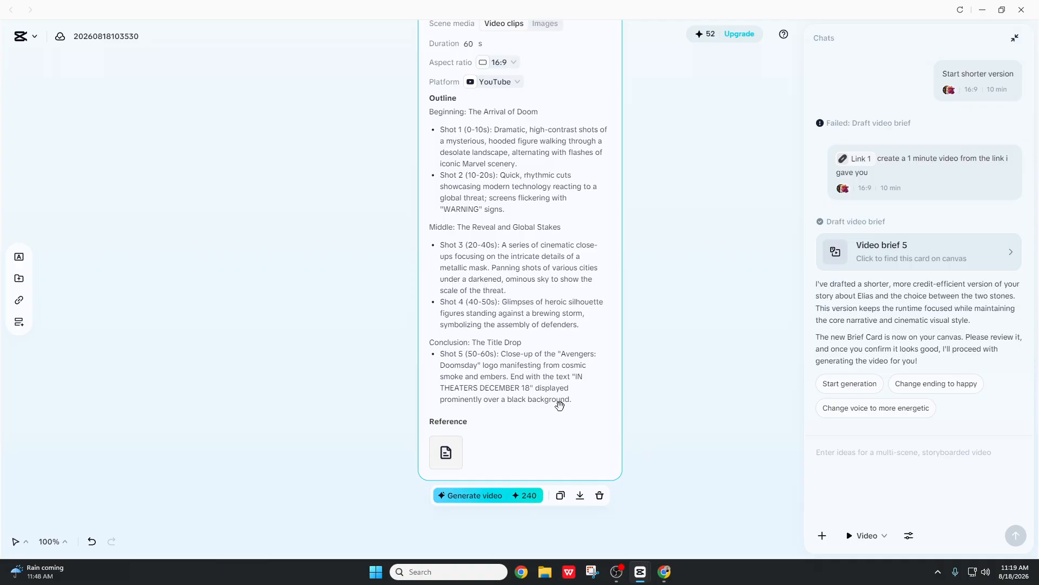
scroll(560, 403, "up", 1)
left_click_drag(579, 405, 424, 223)
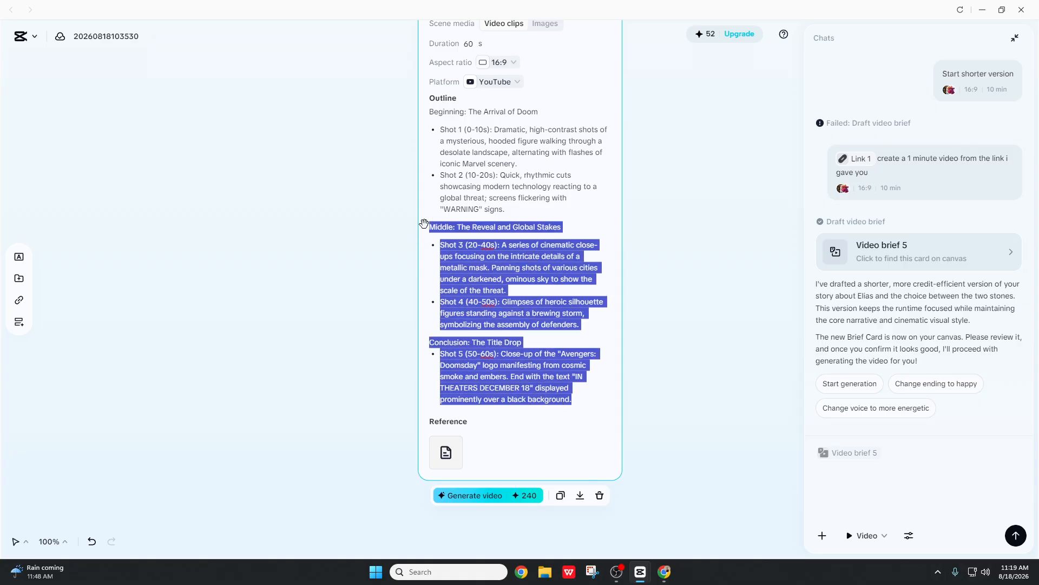
key("BackSpace")
scroll(553, 357, "up", 2)
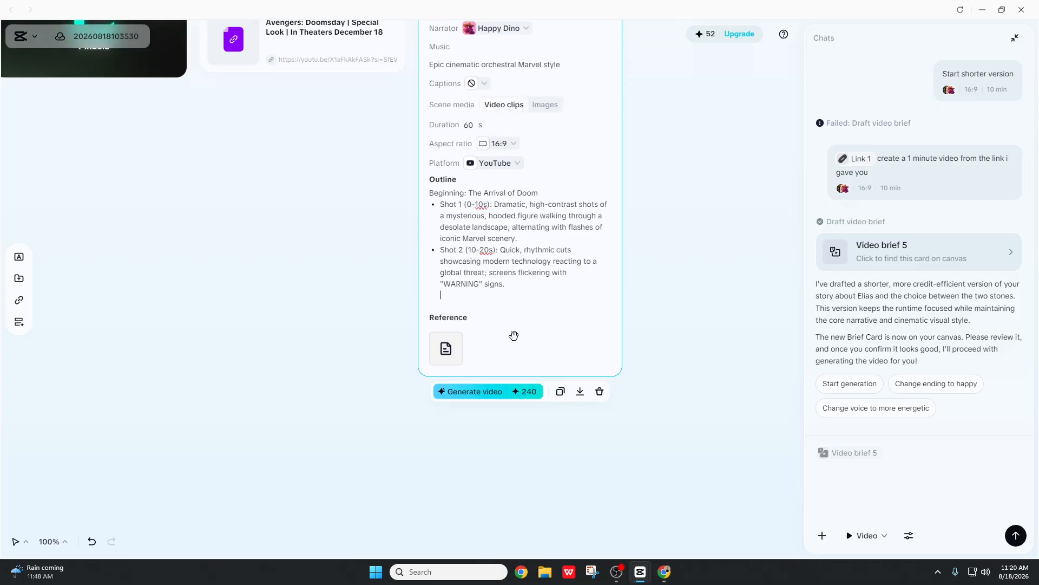
key("BackSpace")
scroll(661, 318, "up", 1)
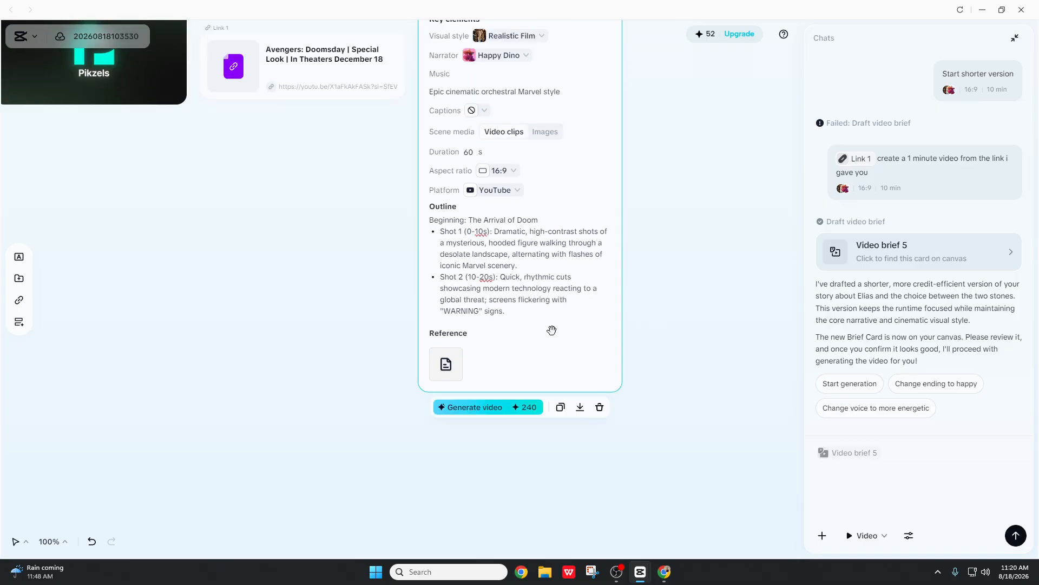
- Look through the Voice and Avatar options for the narrator in the Avengers: Doomsday video brief
scroll(538, 413, "up", 2)
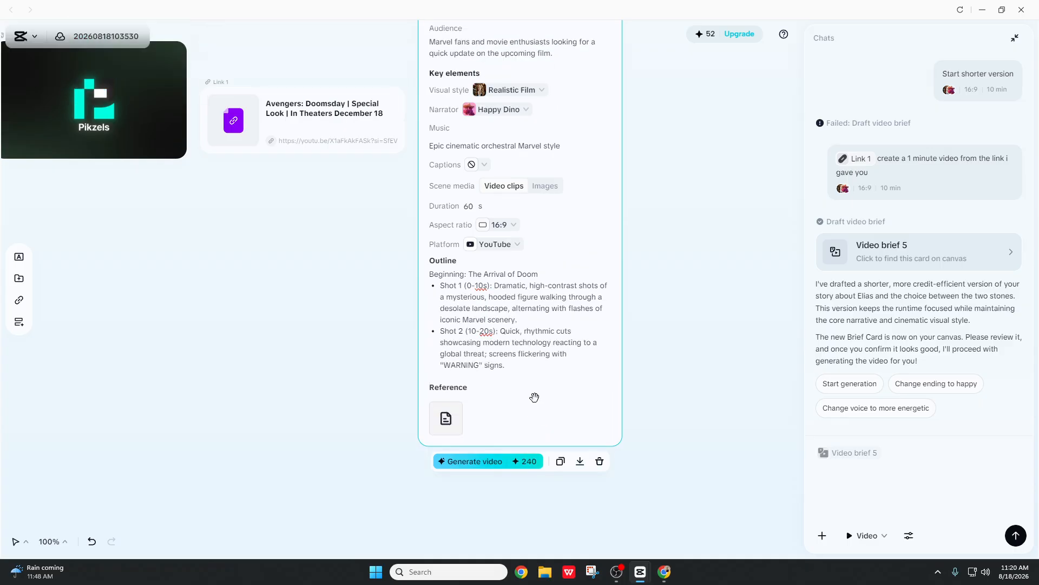
scroll(534, 395, "up", 3)
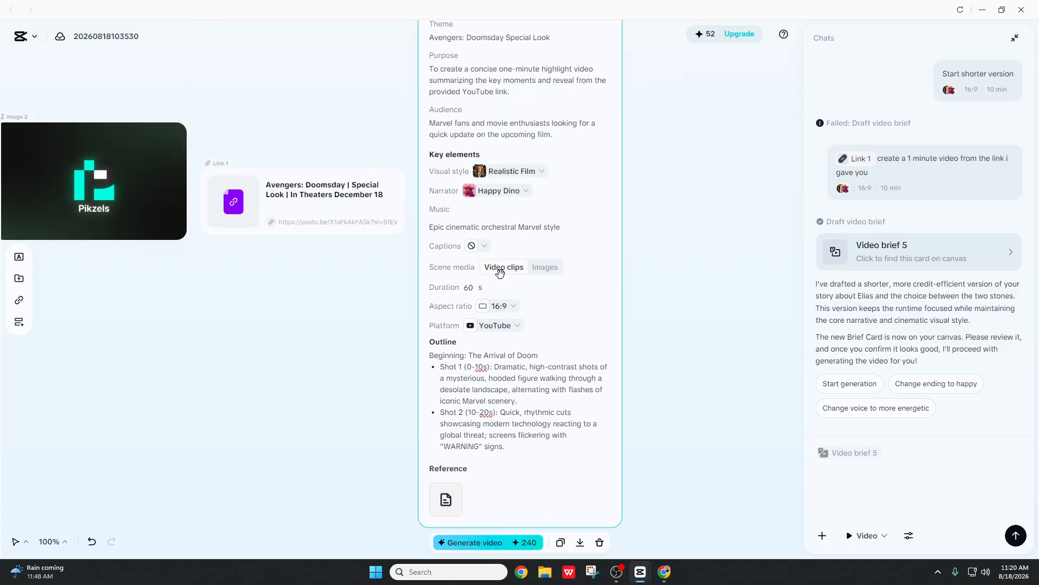
left_click(525, 191)
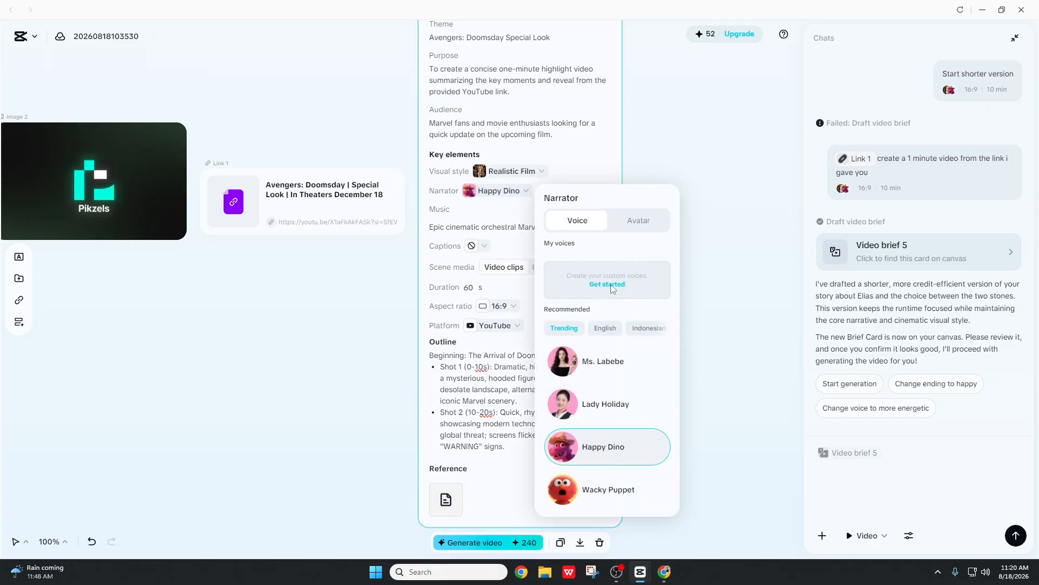
left_click(634, 221)
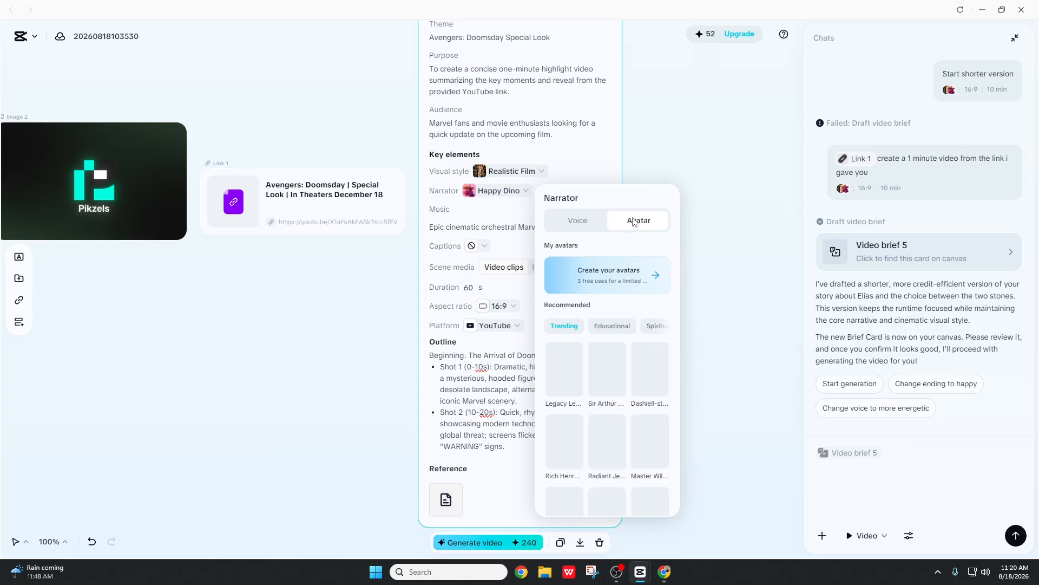
left_click(571, 221)
- Try the Cartoon 3D visual style in the Avengers brief, then switch it back to Realistic Film
scroll(522, 204, "up", 2)
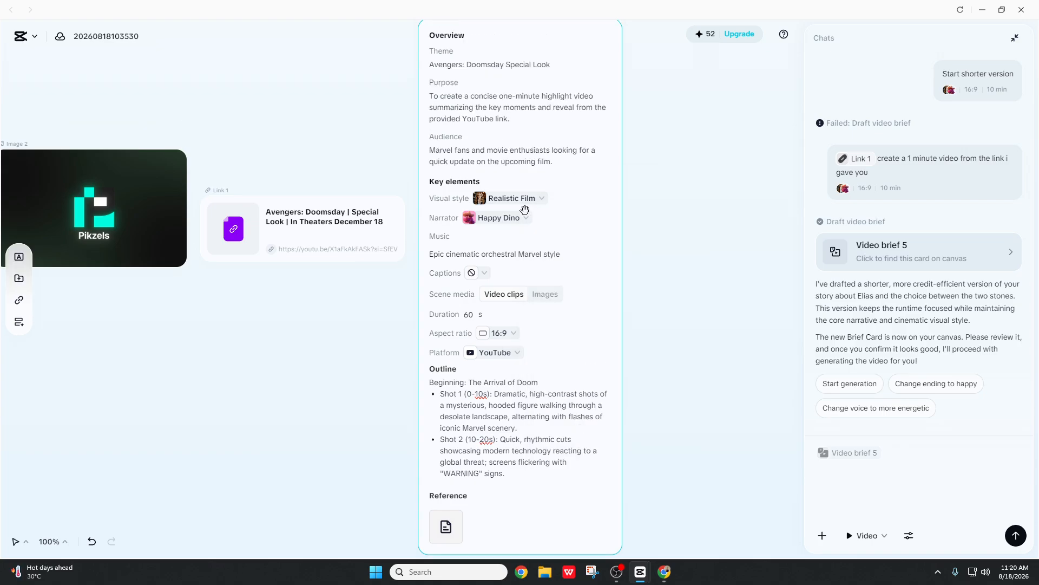
left_click(539, 227)
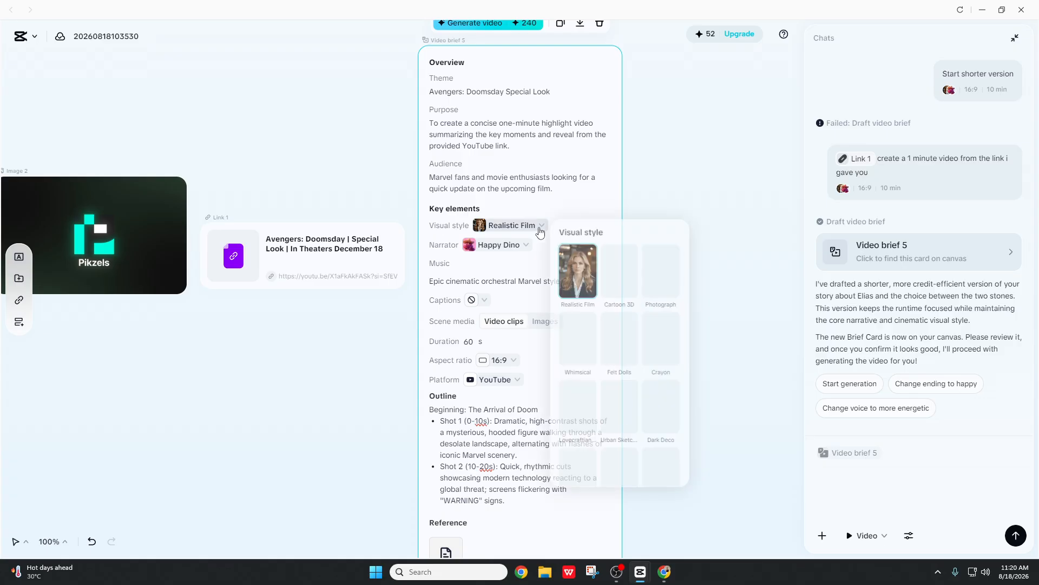
left_click(619, 287)
scroll(530, 260, "down", 5)
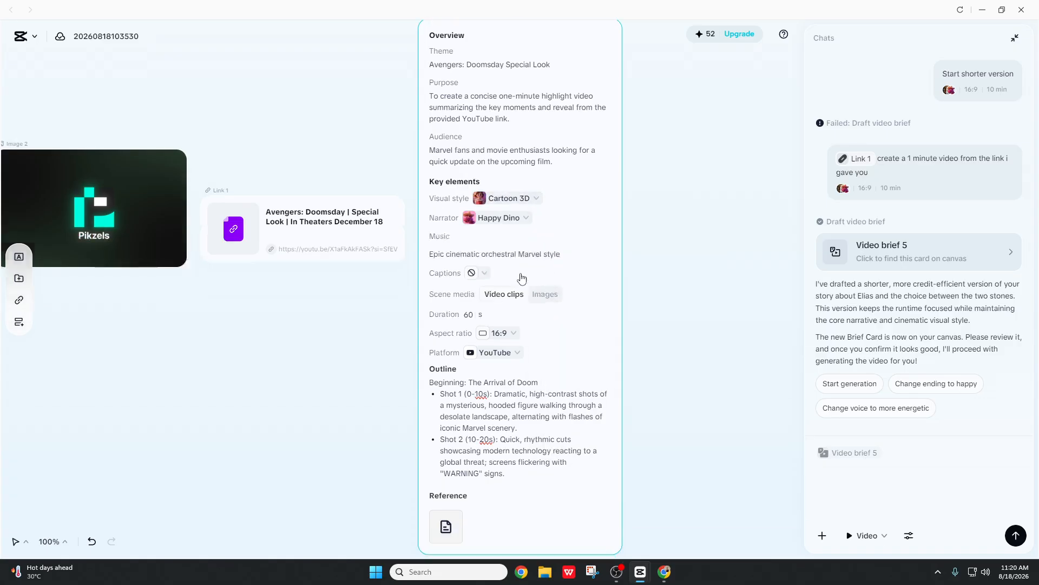
scroll(533, 237, "up", 3)
left_click(536, 171)
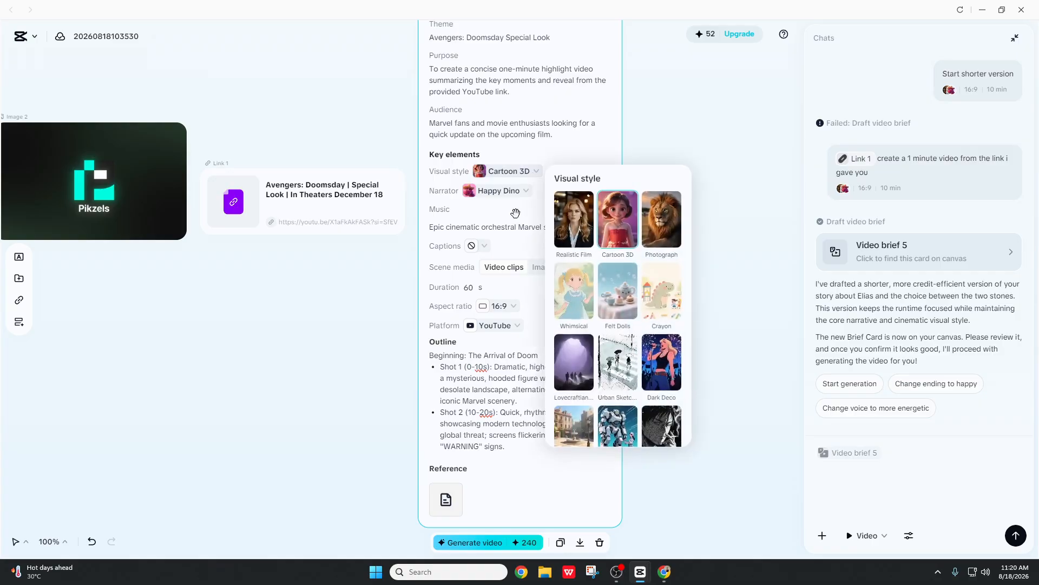
left_click(579, 220)
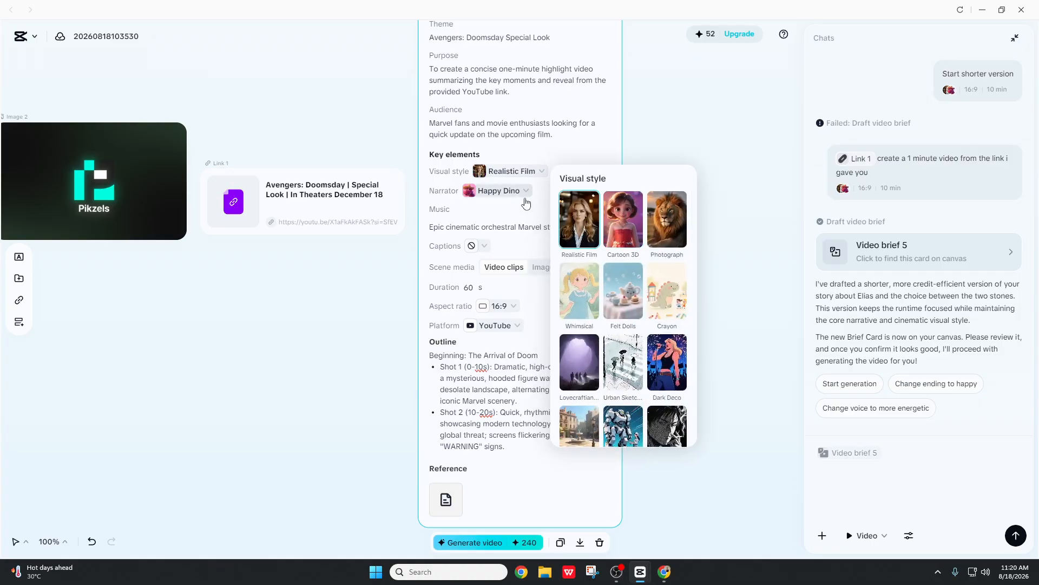
- Browse the recommended trending narrator voices for the brief and close the list without choosing another voice
left_click(524, 193)
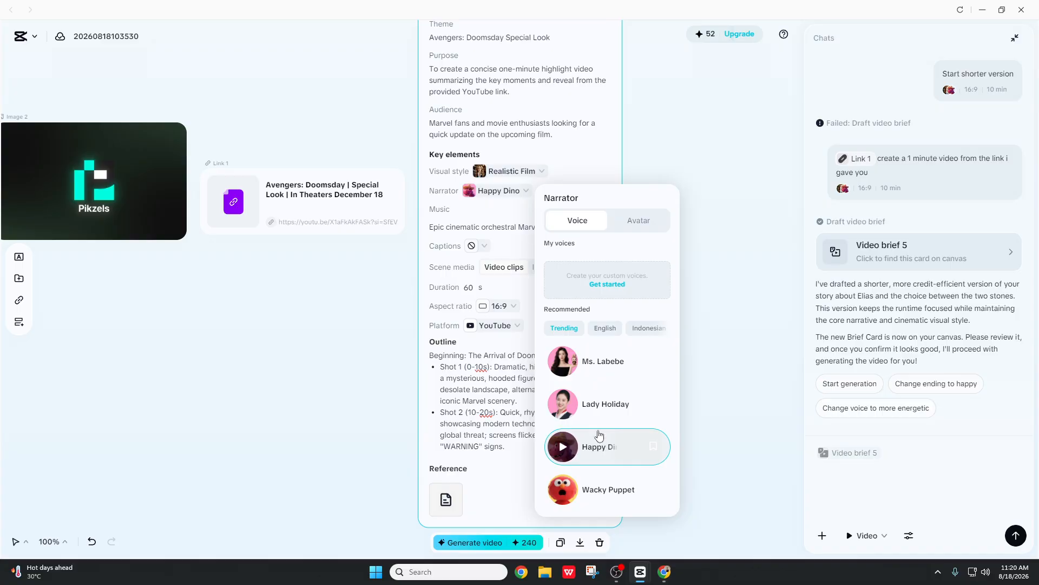
scroll(615, 351, "down", 1)
scroll(622, 406, "down", 5)
scroll(622, 417, "up", 6)
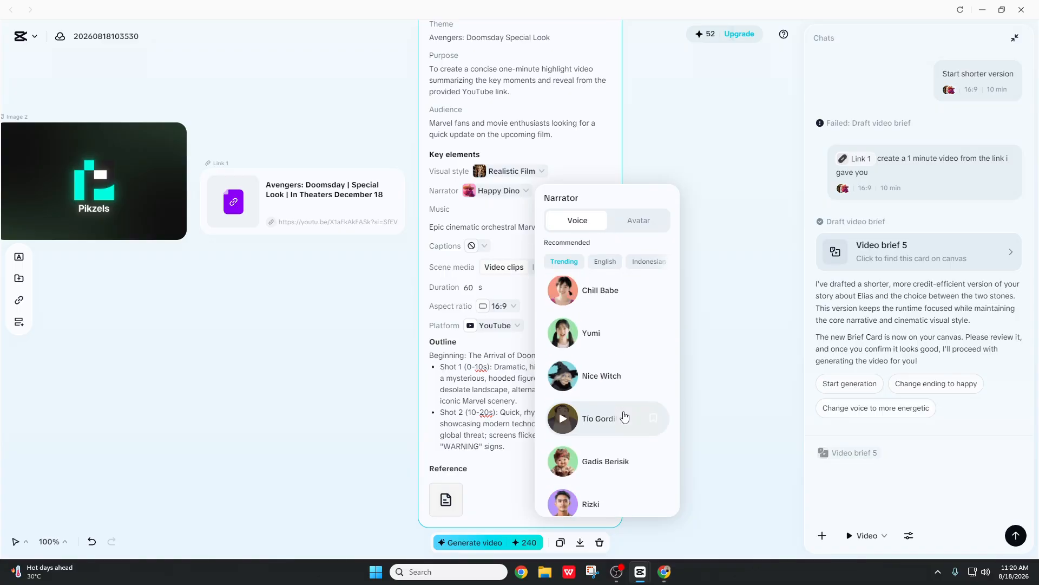
left_click(500, 211)
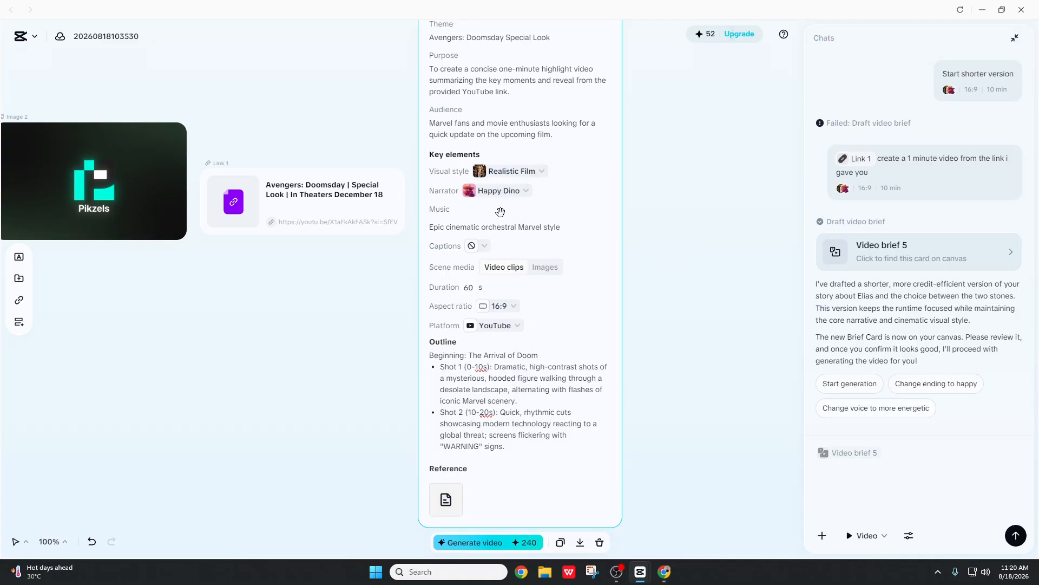
- Send the prompt "i dont need voice at all" in the chat with Video brief 5 attached
scroll(511, 217, "down", 2)
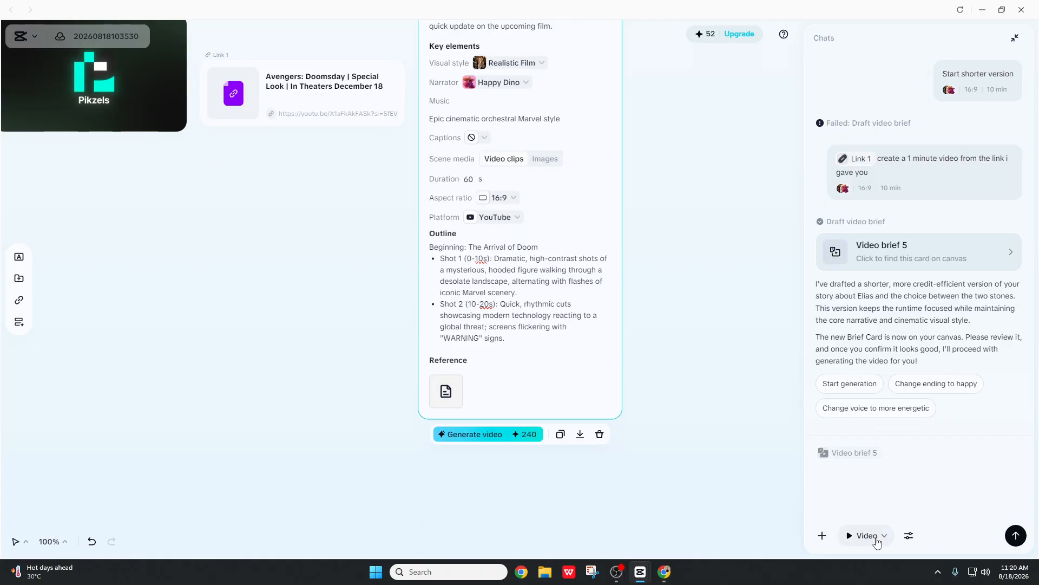
left_click(896, 454)
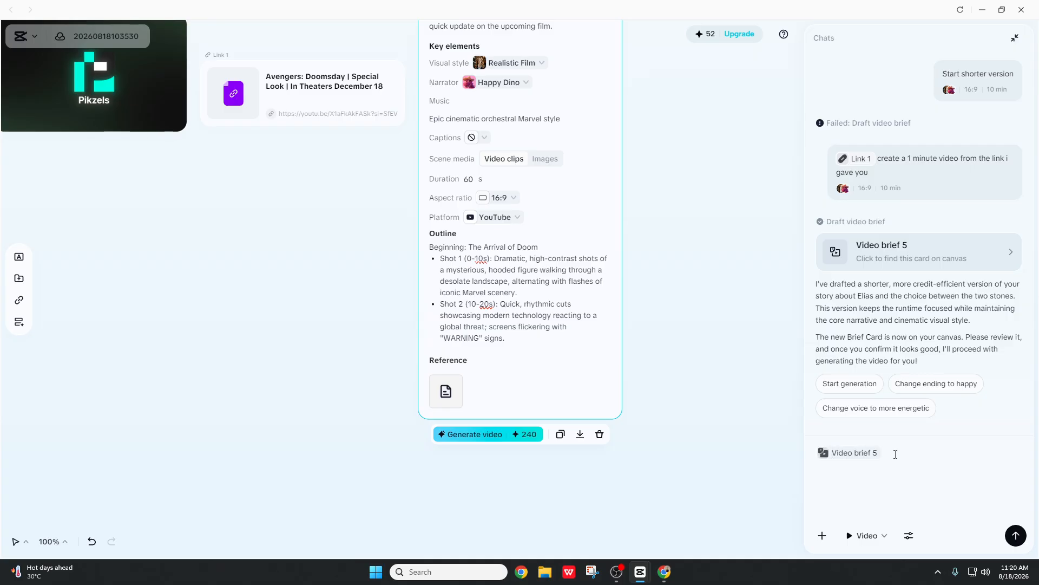
type("i dont need voice at all")
key("Return")
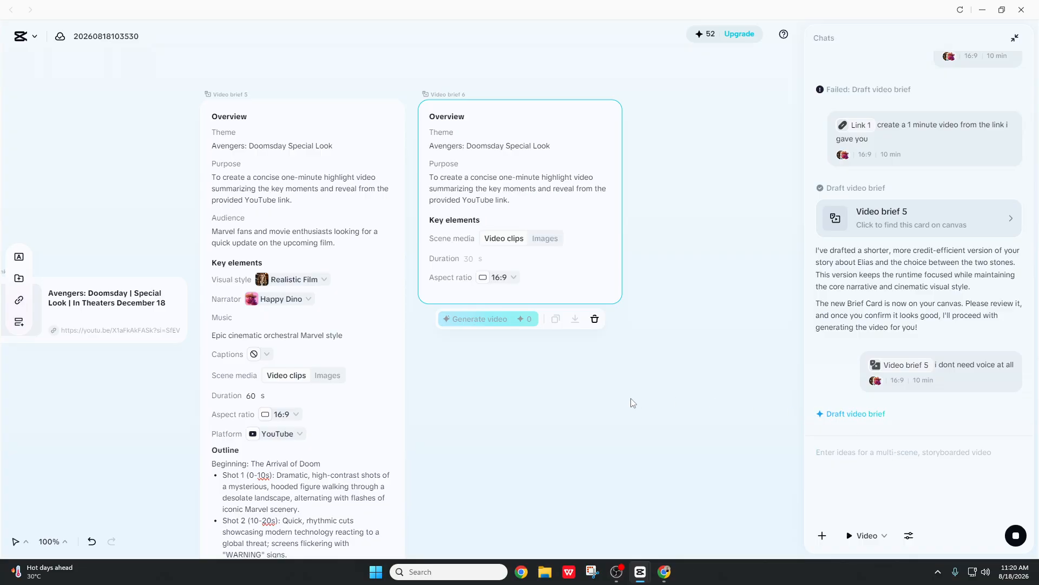
- Compare the new voiceless brief with Video brief 5, checking their key elements, outlines and generation costs
scroll(569, 338, "down", 3)
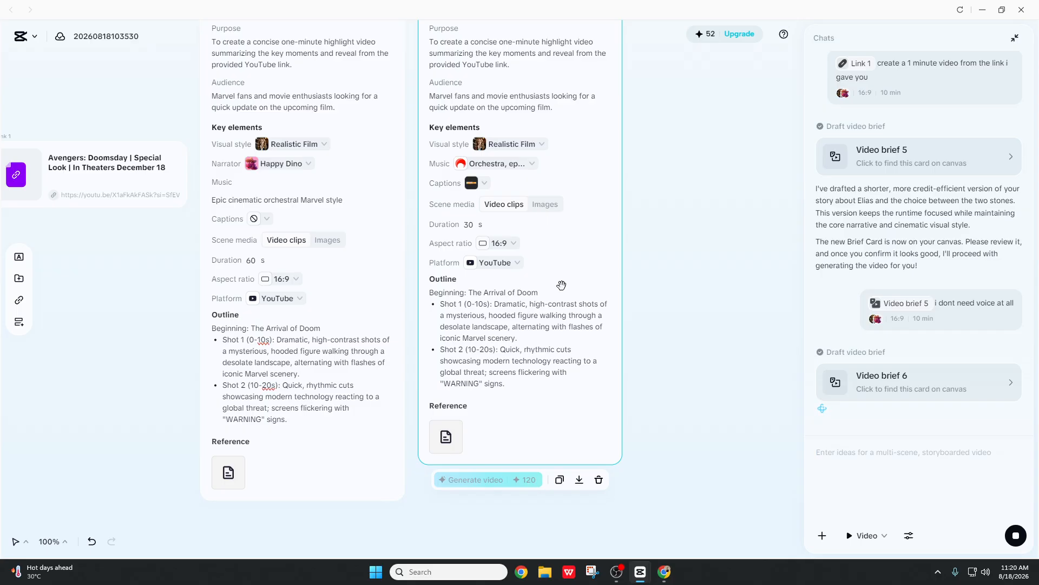
scroll(441, 447, "down", 2)
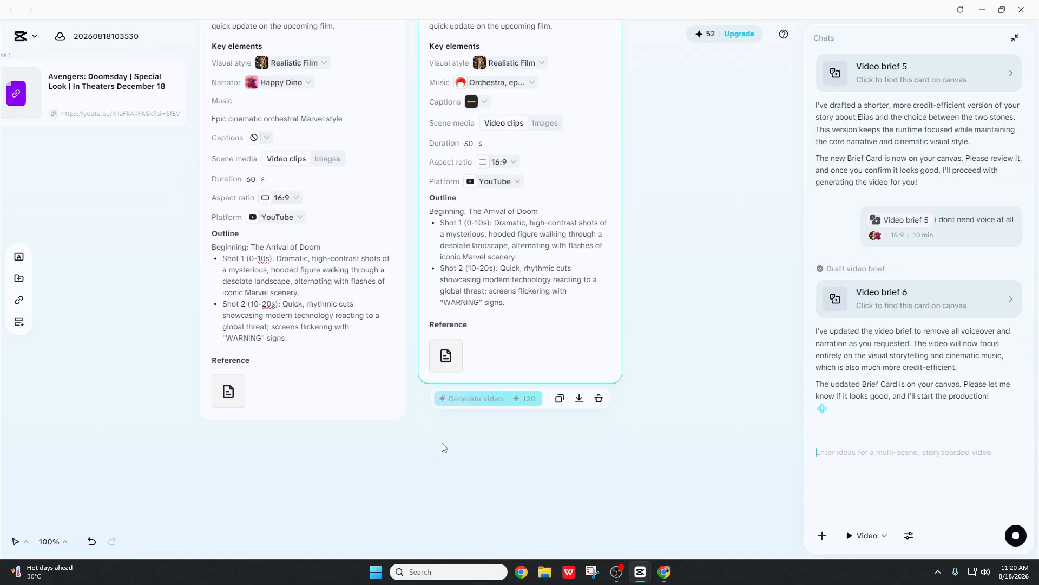
left_click(373, 390)
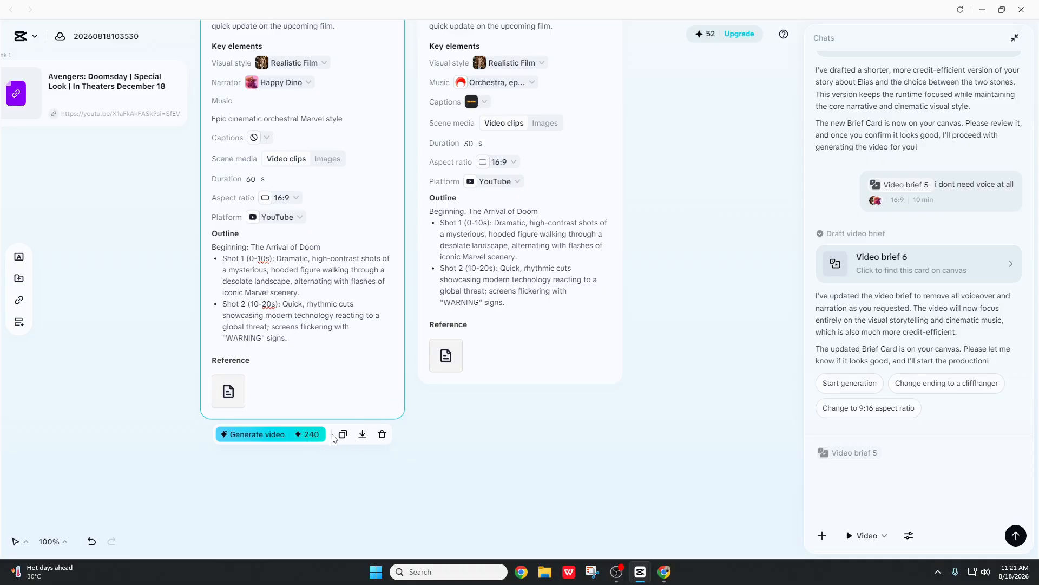
left_click(498, 333)
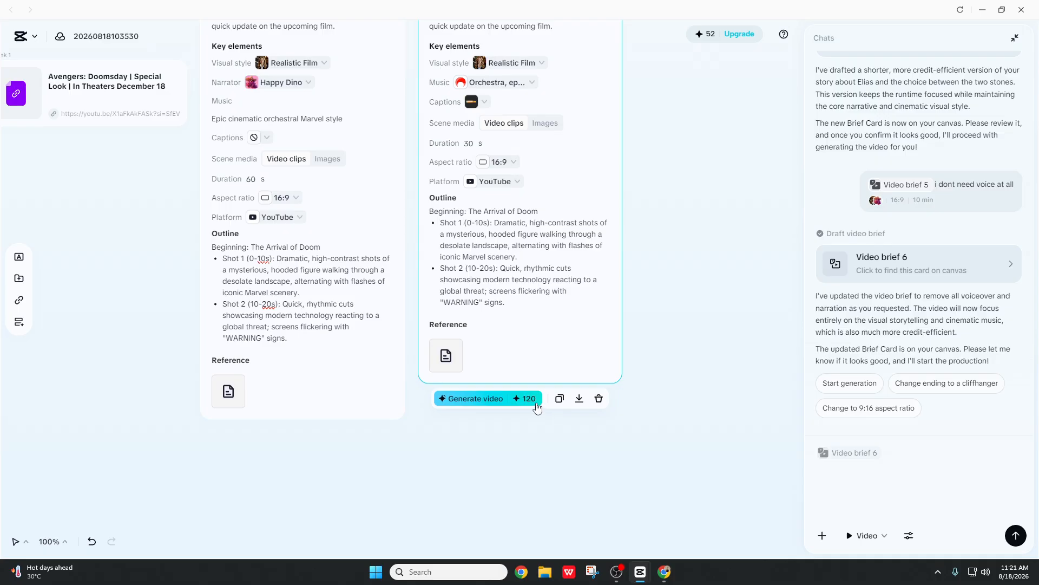
scroll(541, 413, "up", 2)
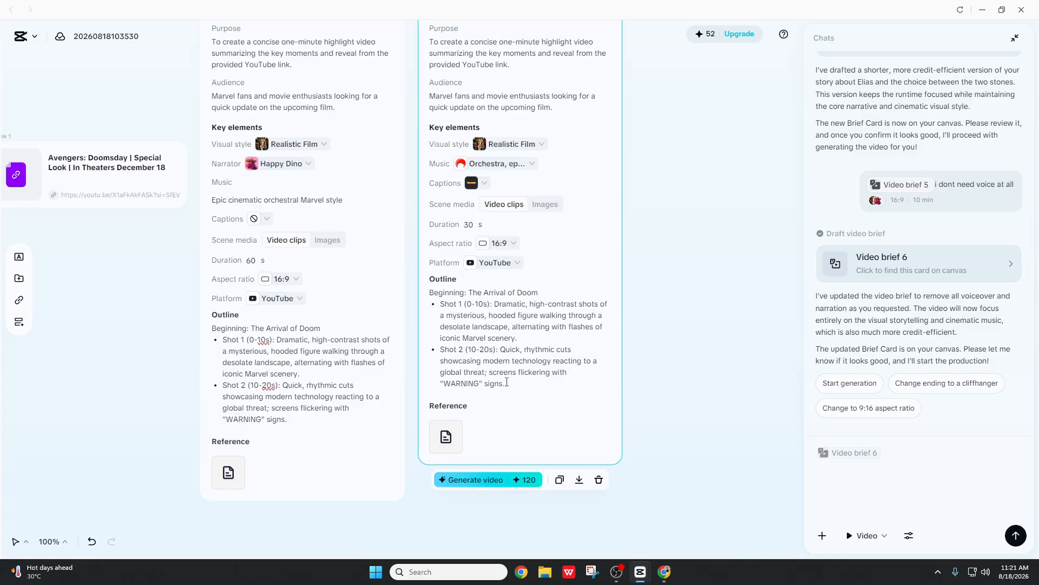
left_click(314, 428)
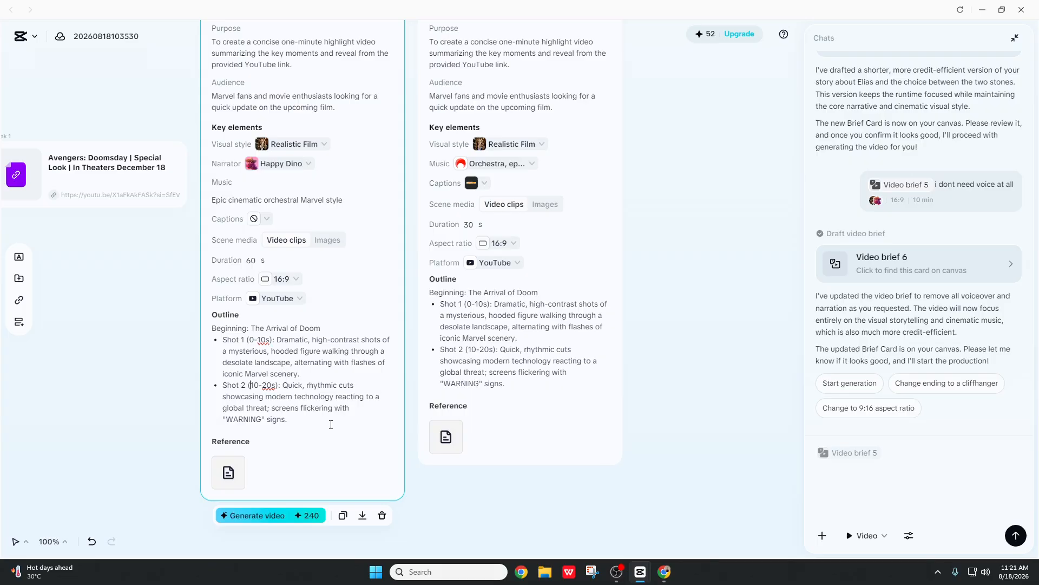
- Try durations of 10 and 5 seconds in the voiceless brief, then set it back to 30 seconds
left_click(510, 376)
scroll(526, 392, "up", 1)
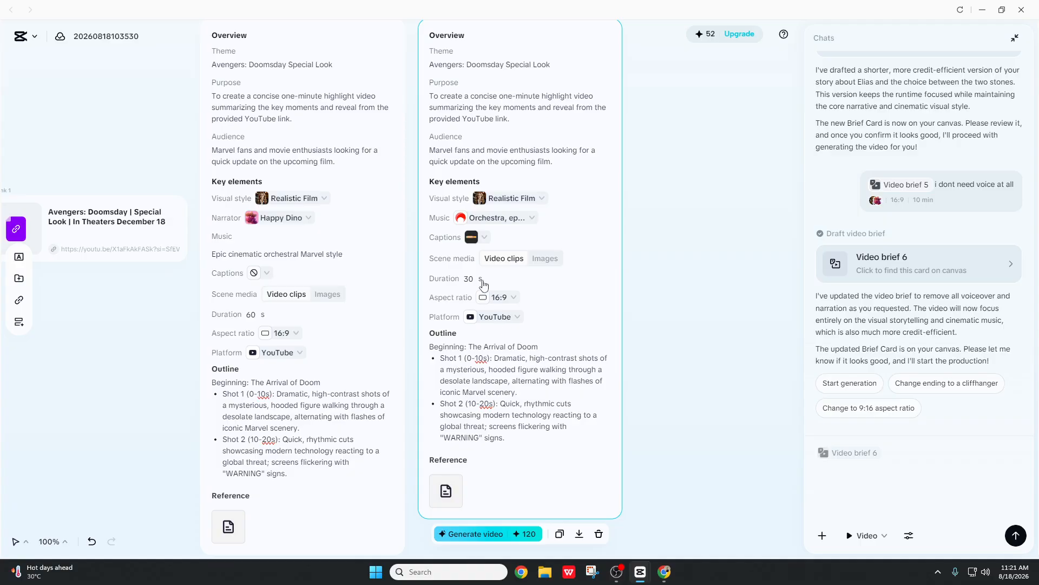
left_click(483, 281)
left_click(482, 282)
left_click(484, 282)
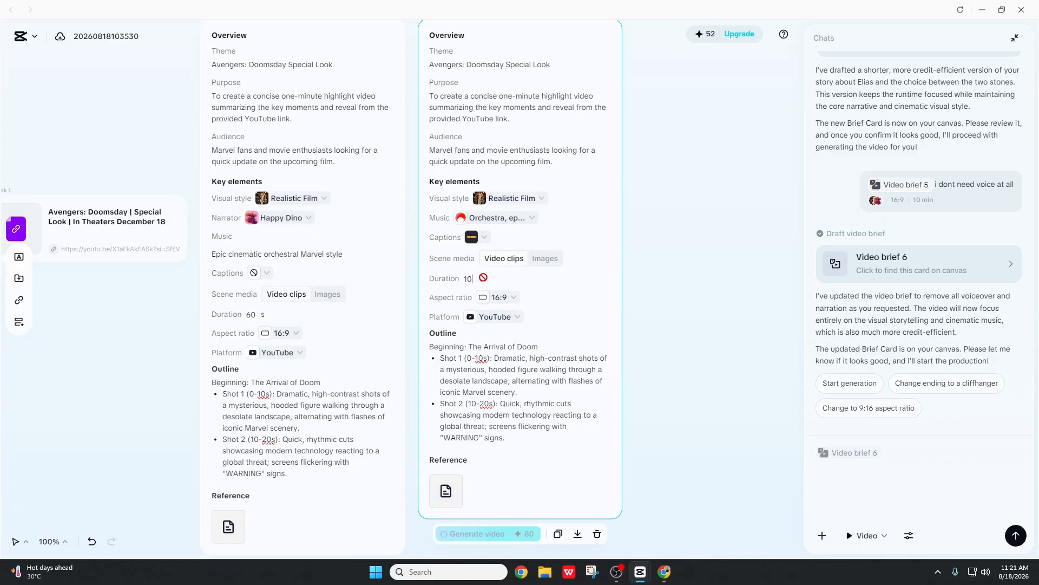
left_click(484, 281)
left_click(483, 282)
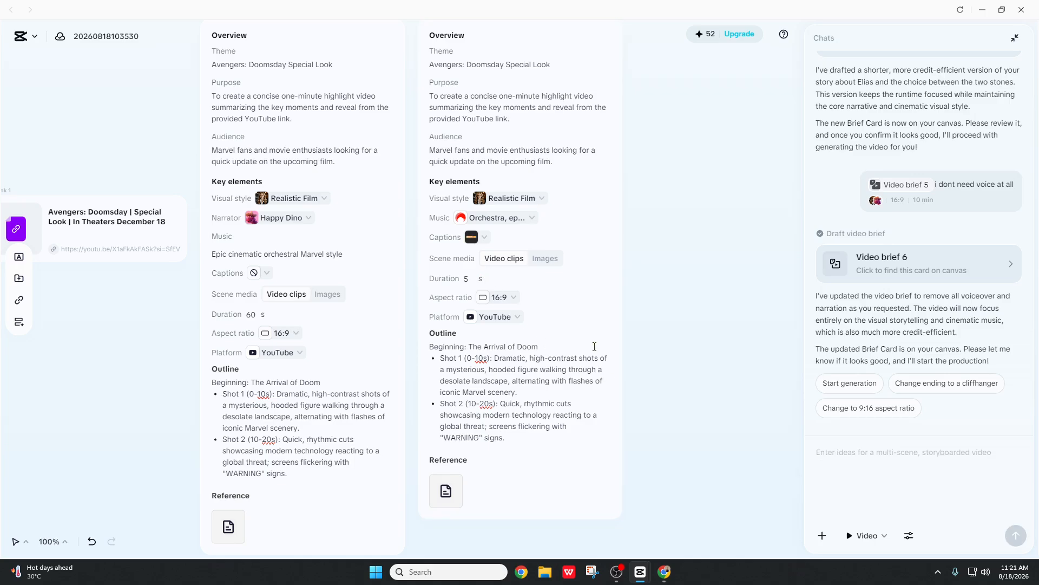
left_click(484, 277)
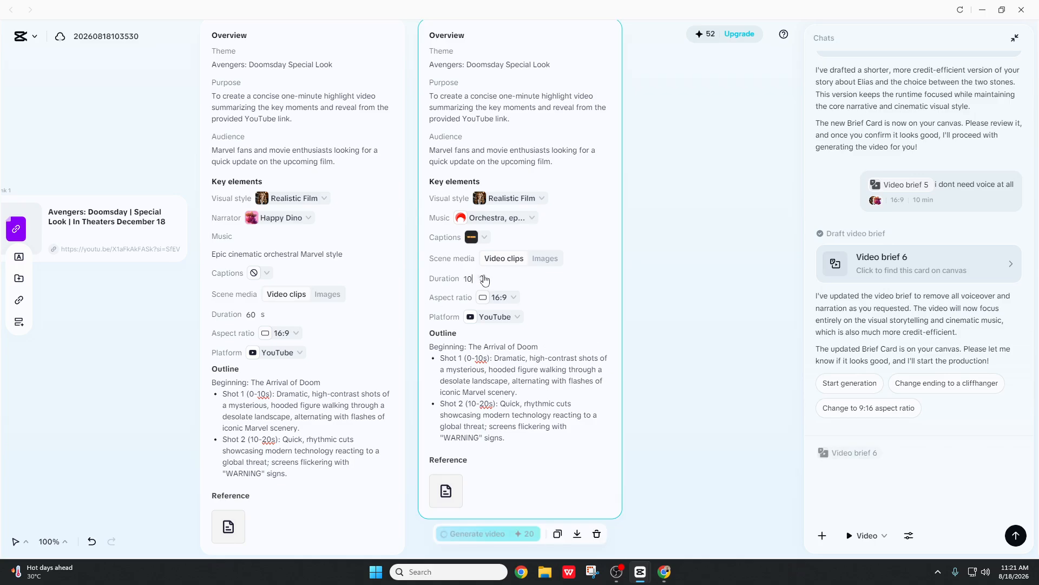
left_click(484, 277)
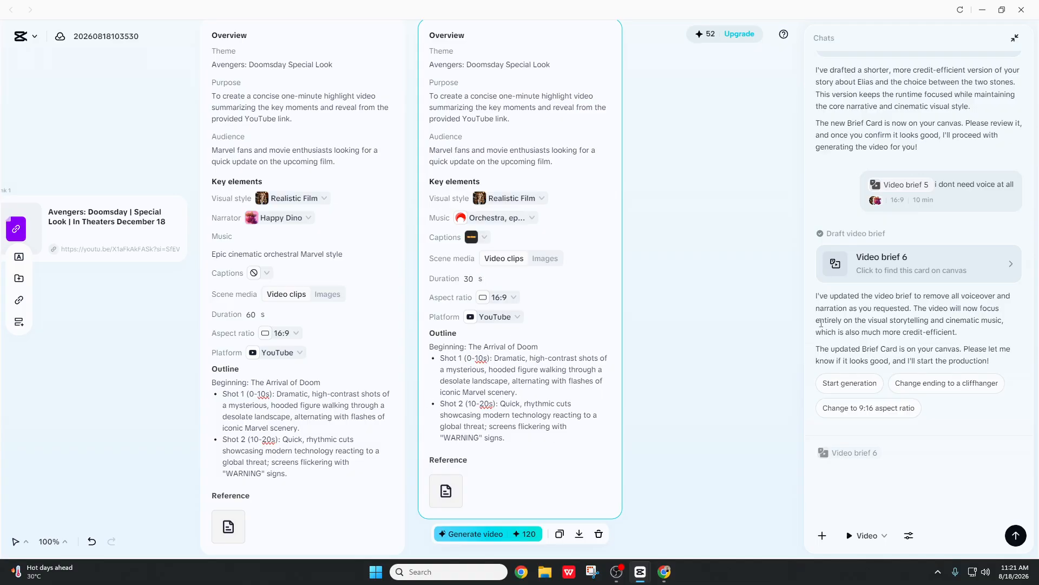
- With Video brief 5 attached, ask the chat "it i dont use background voice as well will it take even less credits ?"
left_click(277, 352)
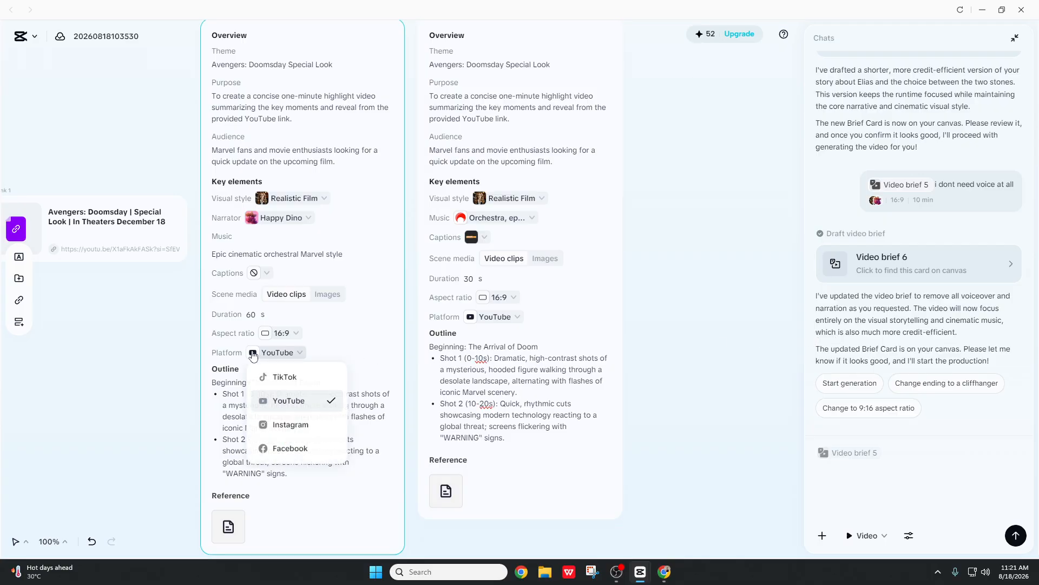
left_click(250, 397)
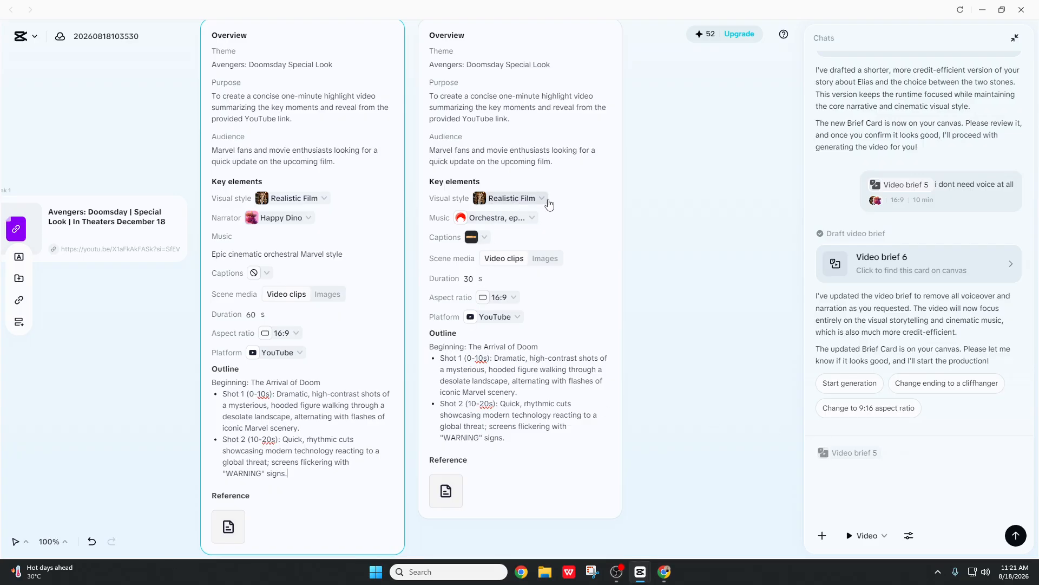
left_click(907, 452)
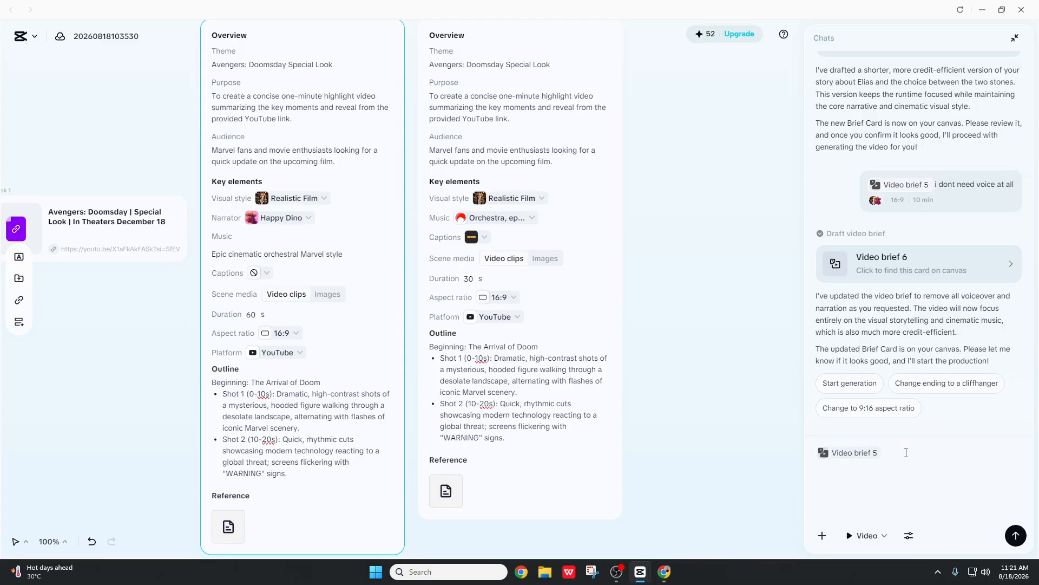
type("it i snt")
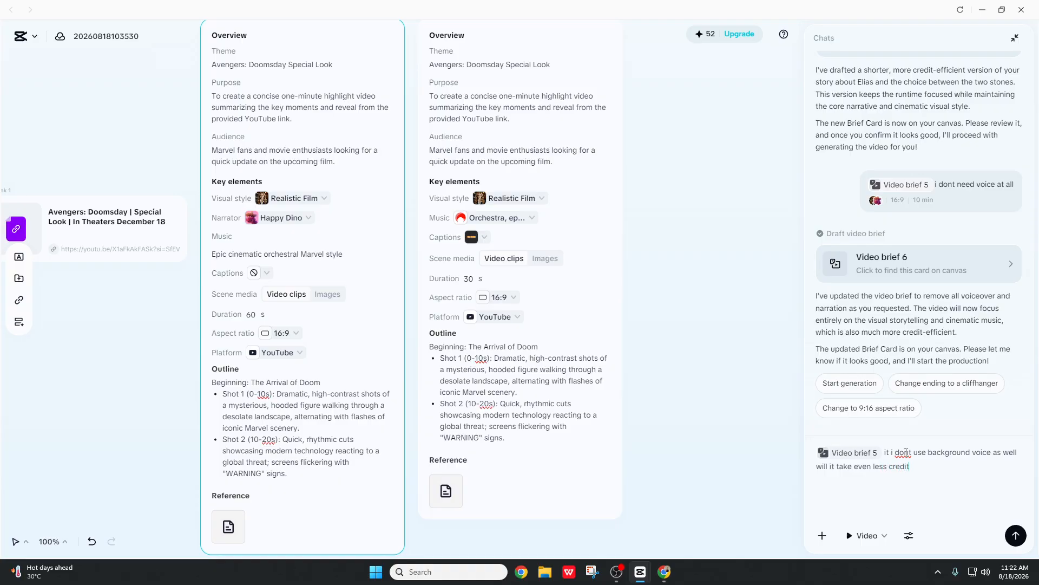
type("?")
key("Return")
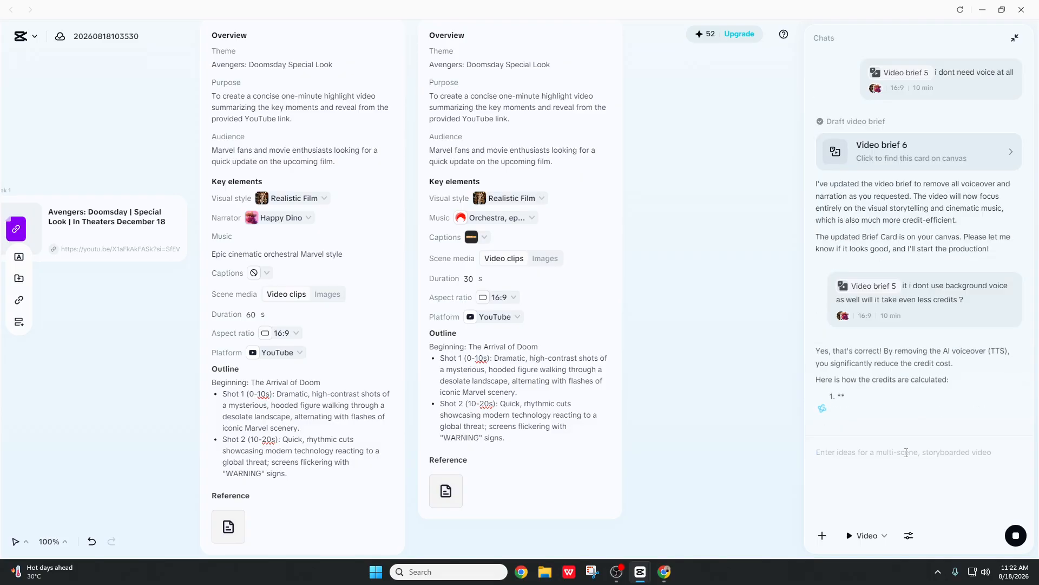
- Read the chat's reply on credit calculation, highlighting the passages about voiceover, background music and providing your own visuals
scroll(886, 295, "up", 1)
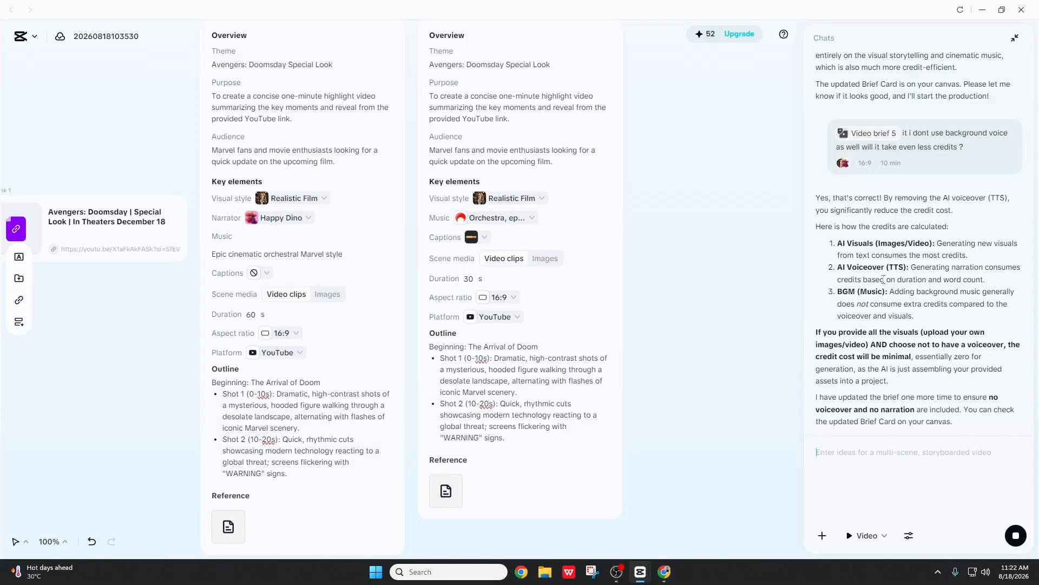
scroll(932, 179, "up", 1)
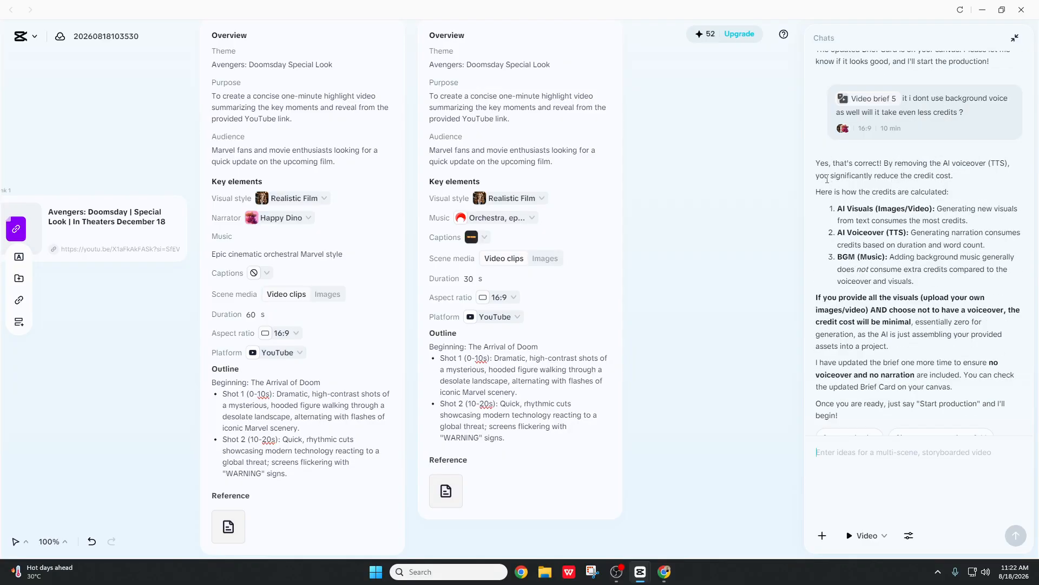
left_click_drag(825, 178, 952, 176)
left_click(930, 178)
left_click_drag(850, 257, 993, 256)
left_click(847, 284)
scroll(883, 284, "down", 1)
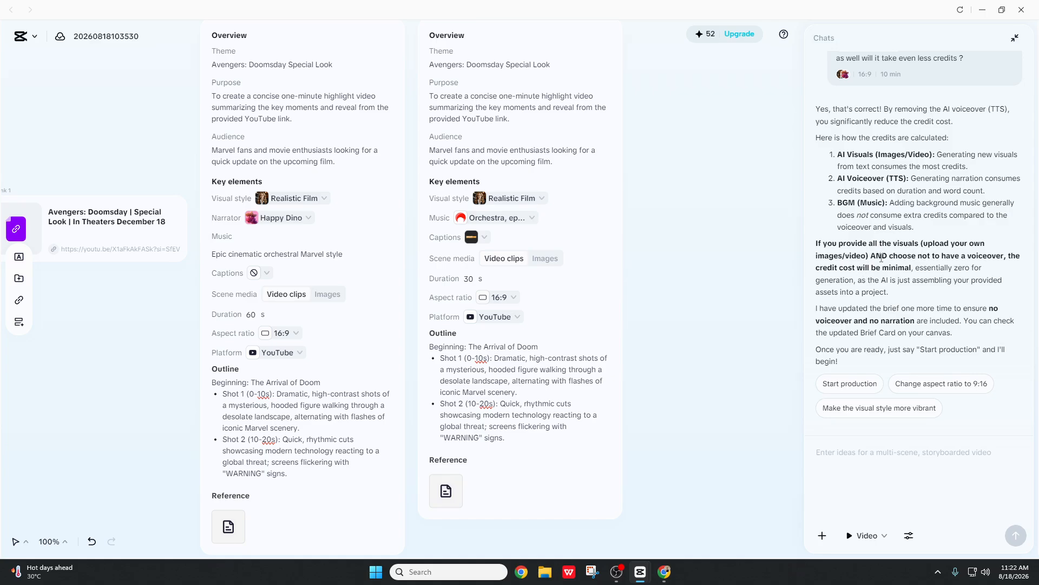
left_click_drag(881, 258, 1001, 256)
left_click(1001, 255)
left_click_drag(915, 269, 968, 283)
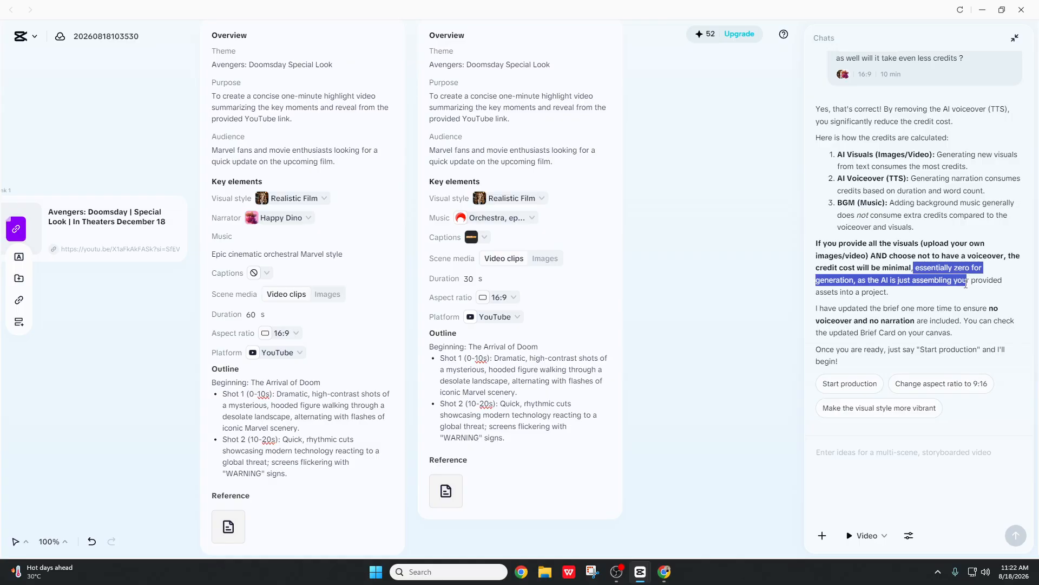
- With Video brief 6 attached, tell the chat "i dont need any background music"
left_click_drag(837, 307, 977, 297)
left_click(977, 297)
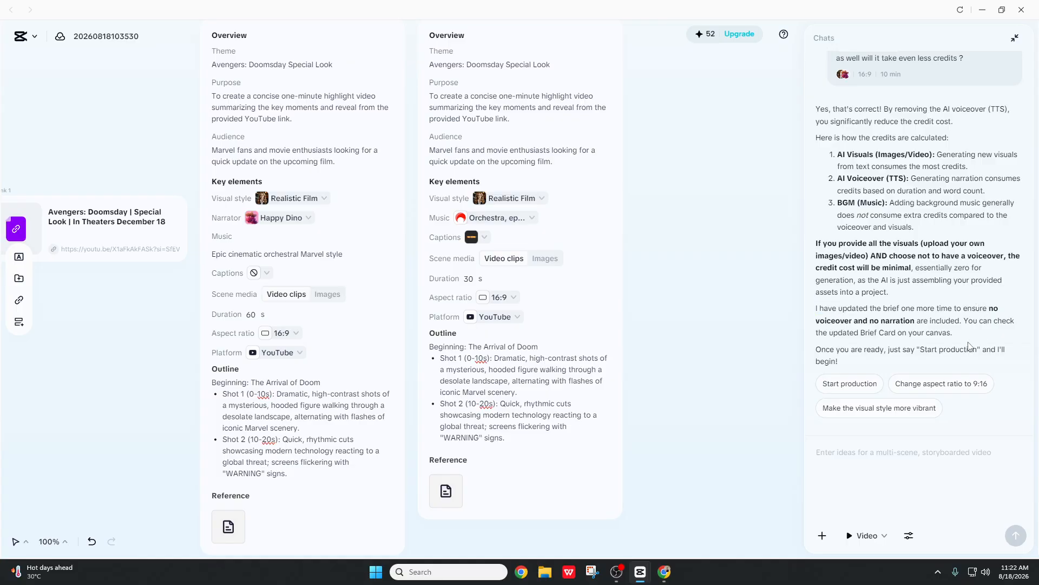
left_click(547, 381)
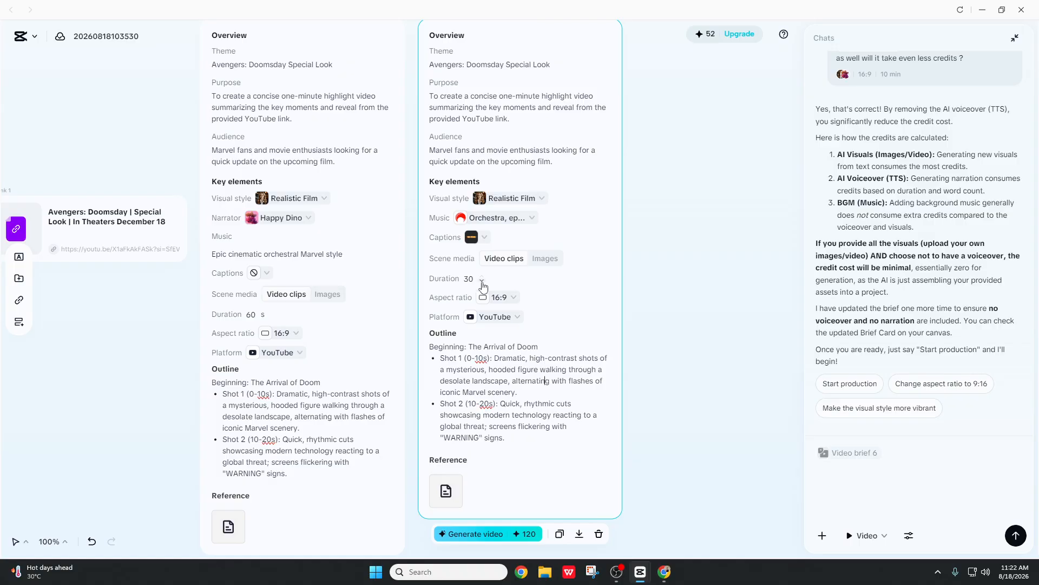
left_click(532, 219)
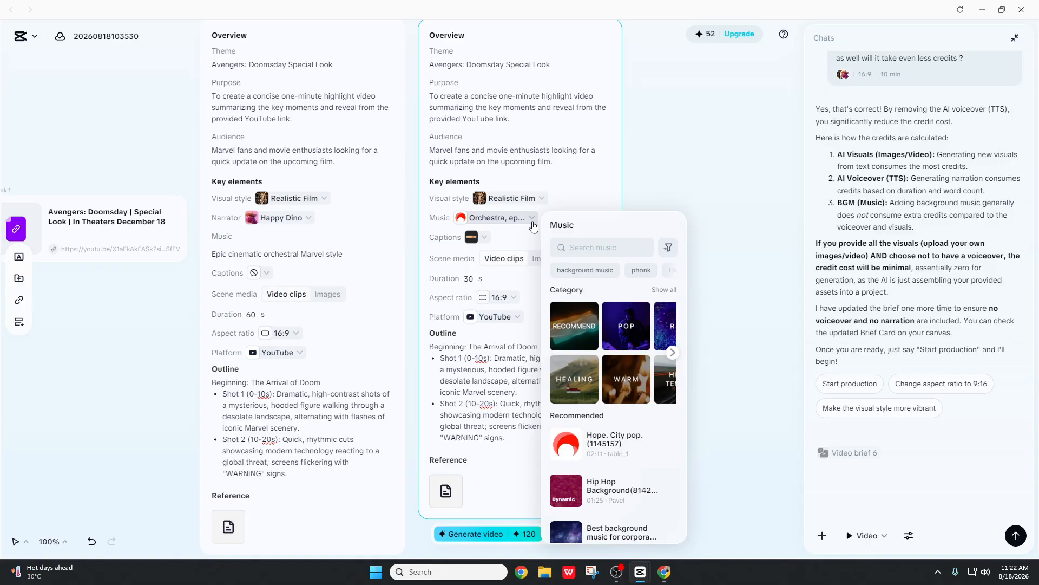
left_click(867, 469)
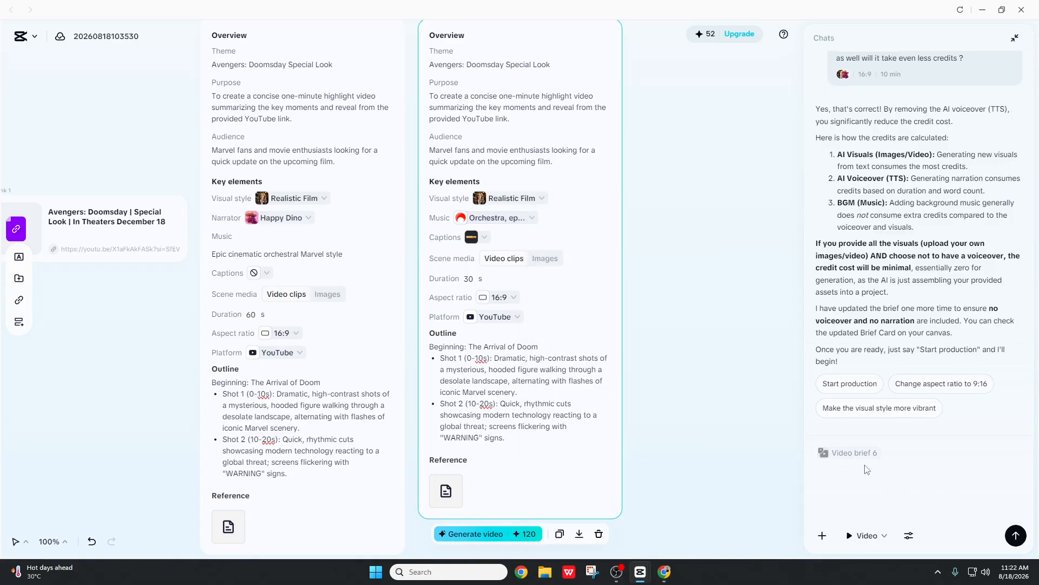
left_click(910, 455)
type("i dont need any  background music")
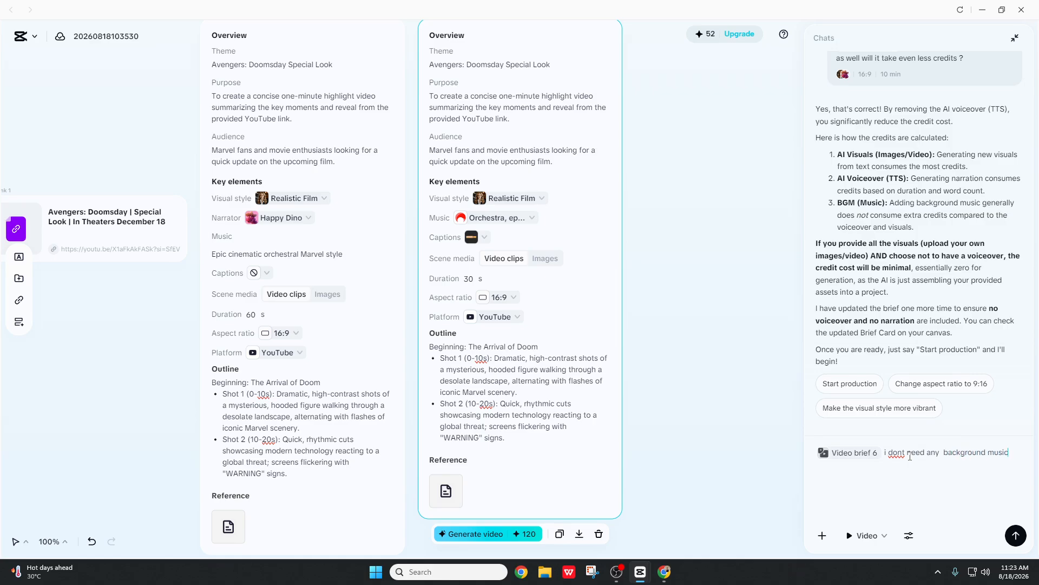
key("Return")
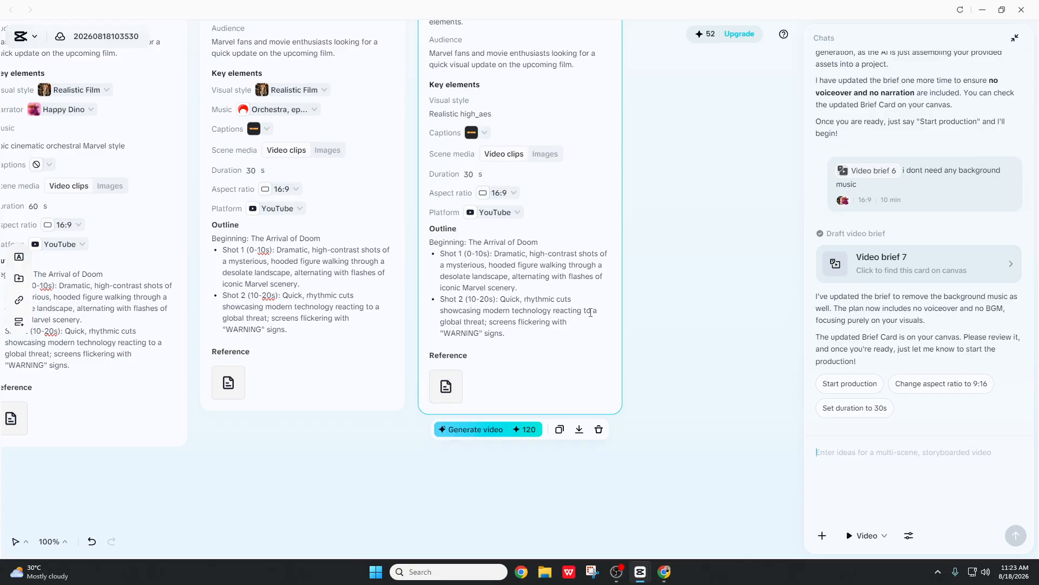
- Compare Video brief 7 with Video brief 6, checking the visual style, music, captions and generation cost
scroll(591, 314, "up", 1)
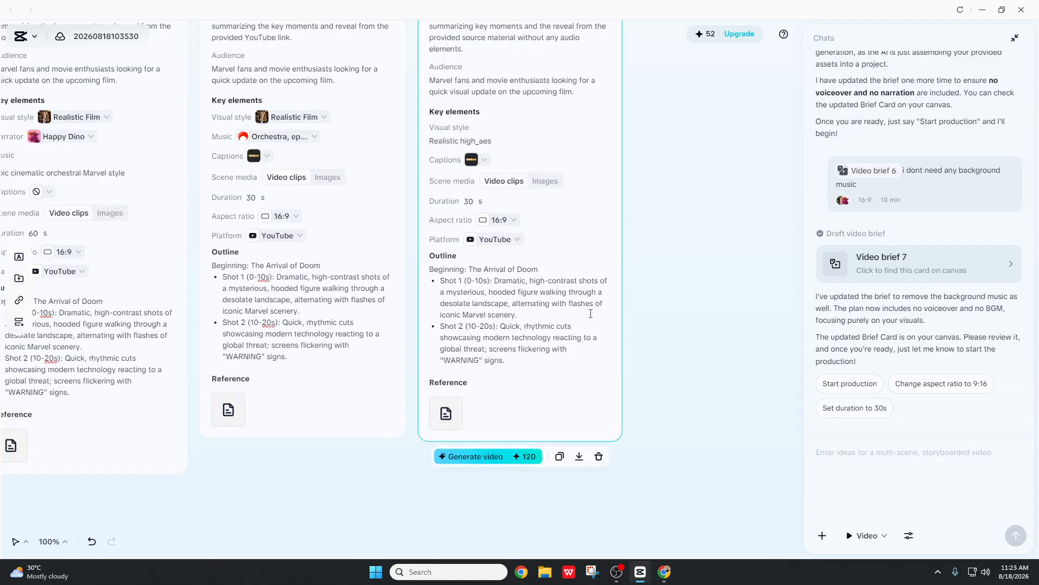
scroll(591, 313, "up", 2)
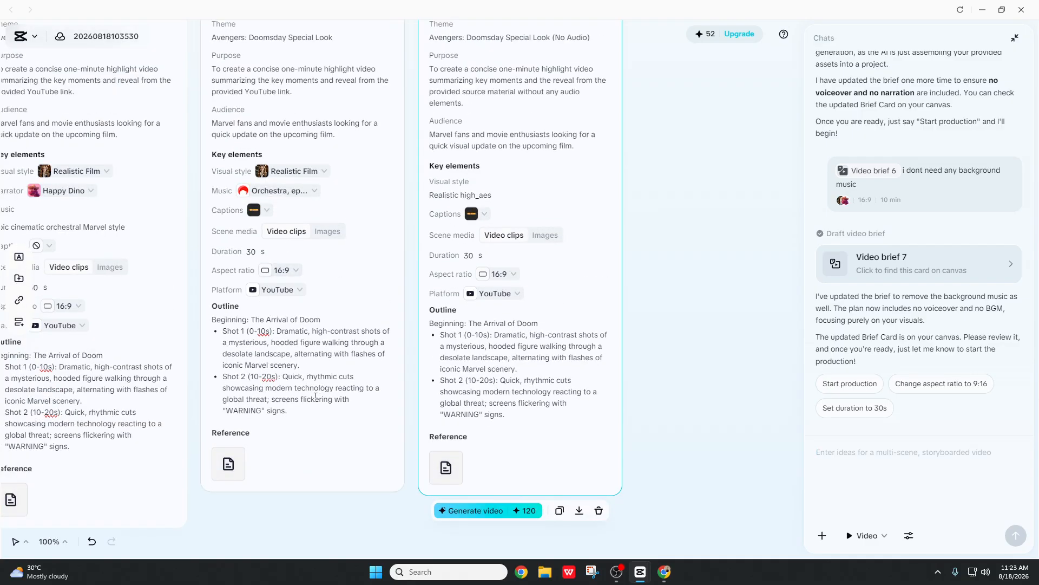
left_click(262, 509)
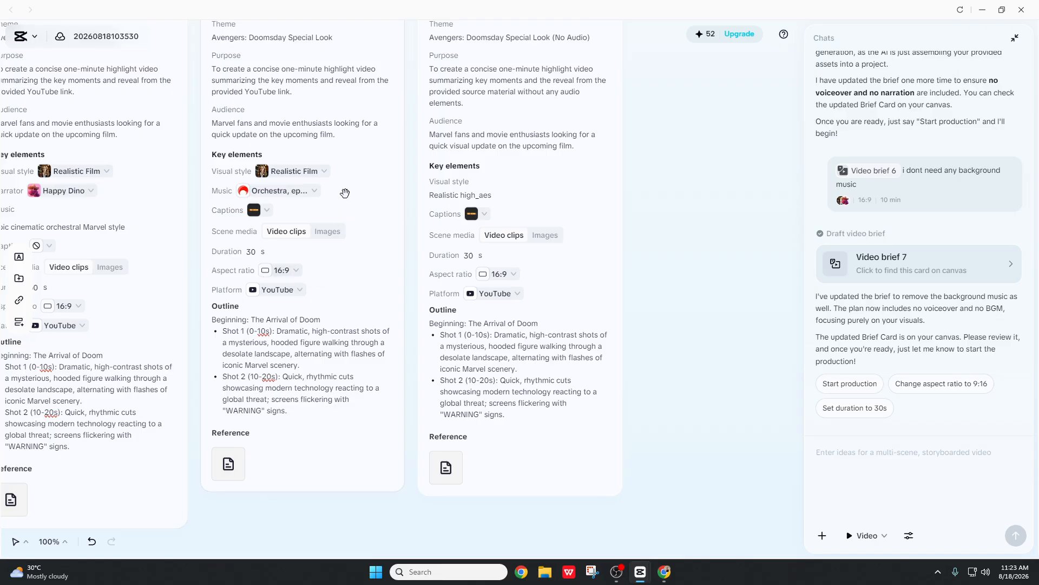
left_click(484, 198)
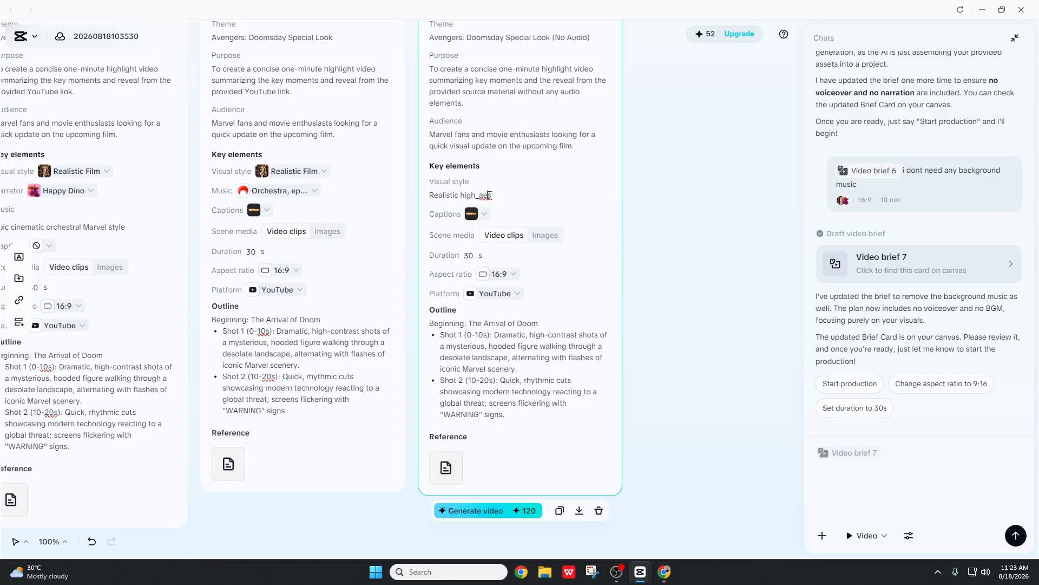
left_click_drag(494, 196, 424, 195)
left_click(507, 192)
- Try the Cartoon 3D visual style in Video brief 6, return it to Realistic Film, and browse the caption styles
left_click(317, 171)
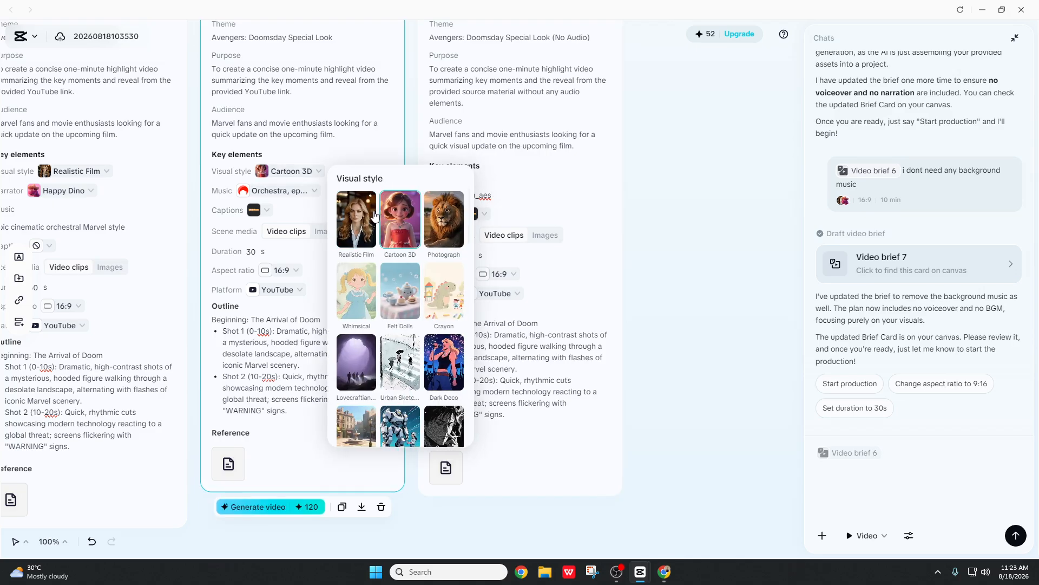
left_click(295, 212)
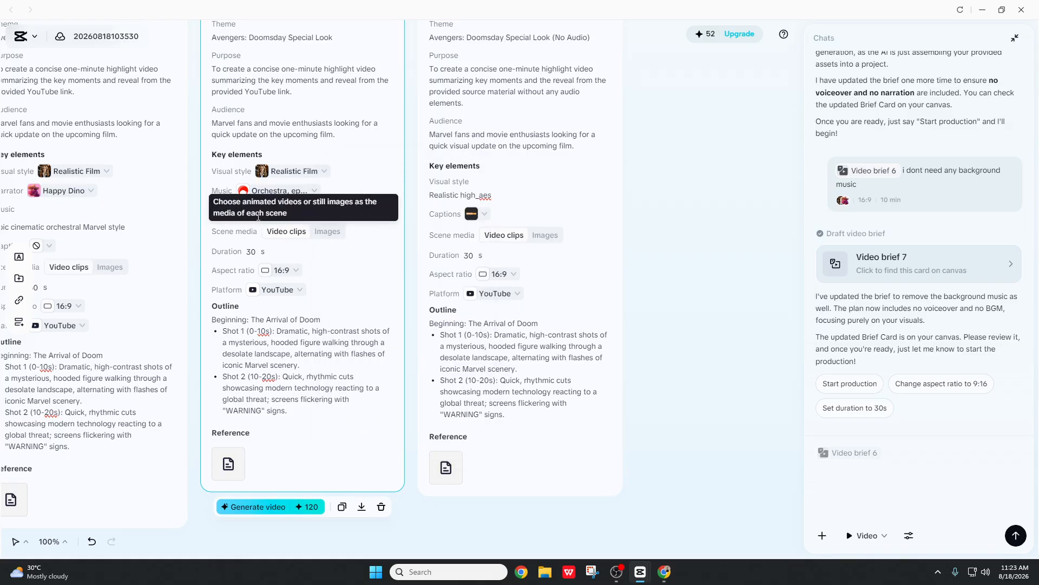
left_click(265, 211)
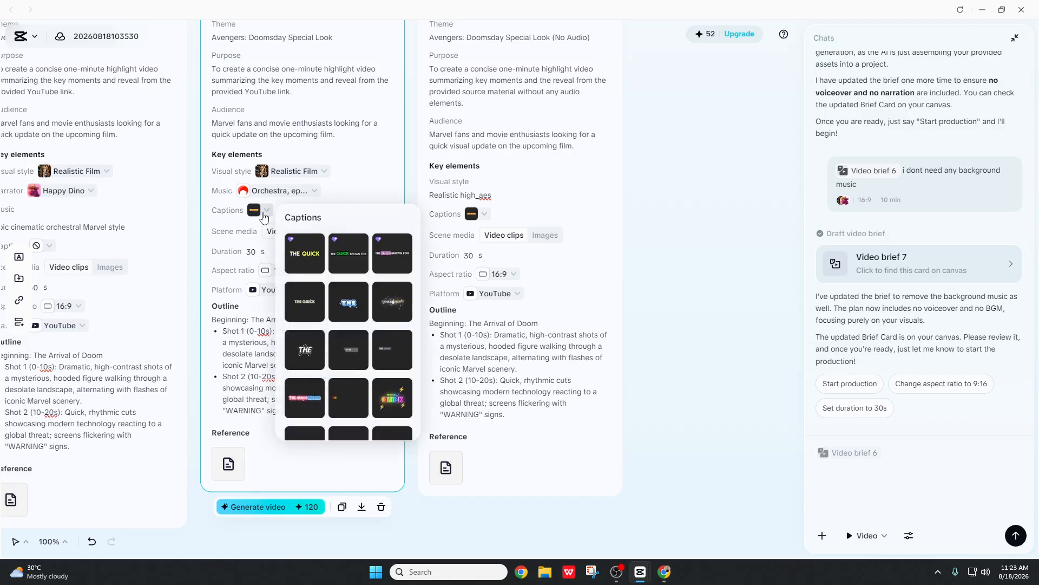
scroll(366, 336, "down", 1)
scroll(367, 336, "down", 5)
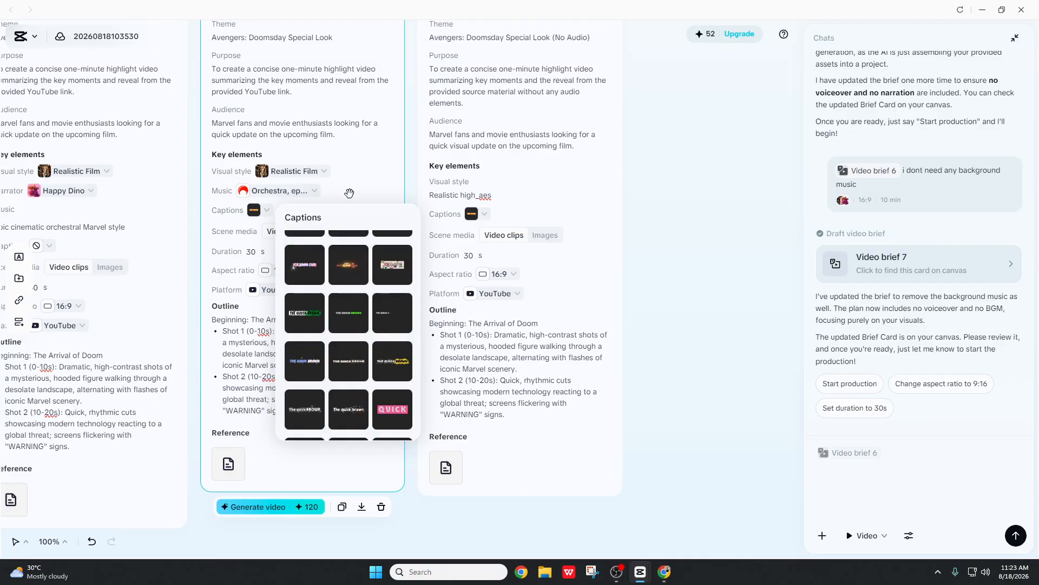
left_click(267, 210)
mouse_move(255, 216)
left_mouse_down()
mouse_move(281, 216)
mouse_move(250, 233)
left_mouse_up()
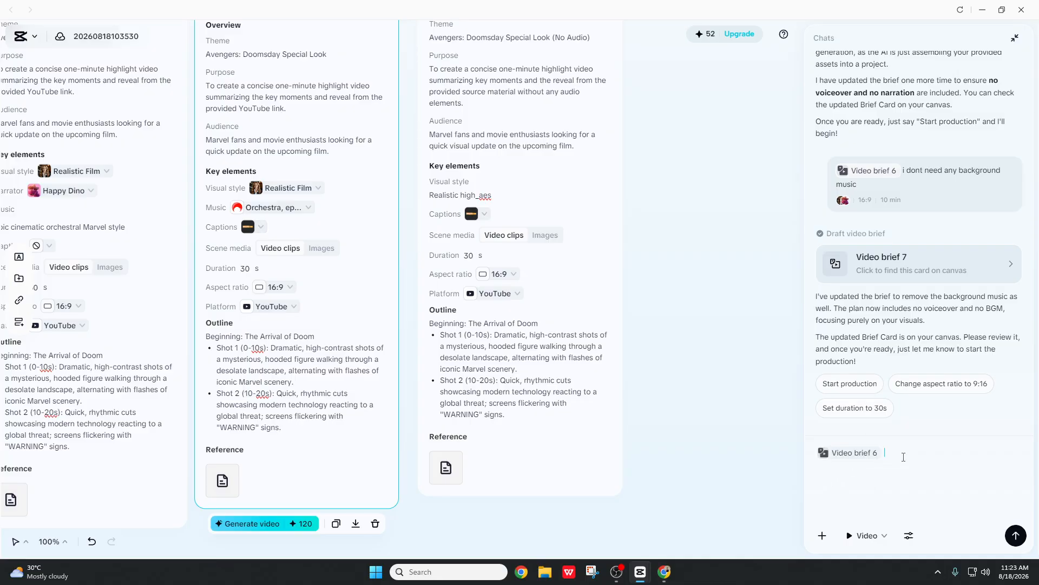
- With Video brief 6 attached, ask the chat "just remove captoinf from video brief 6"
scroll(495, 360, "up", 5)
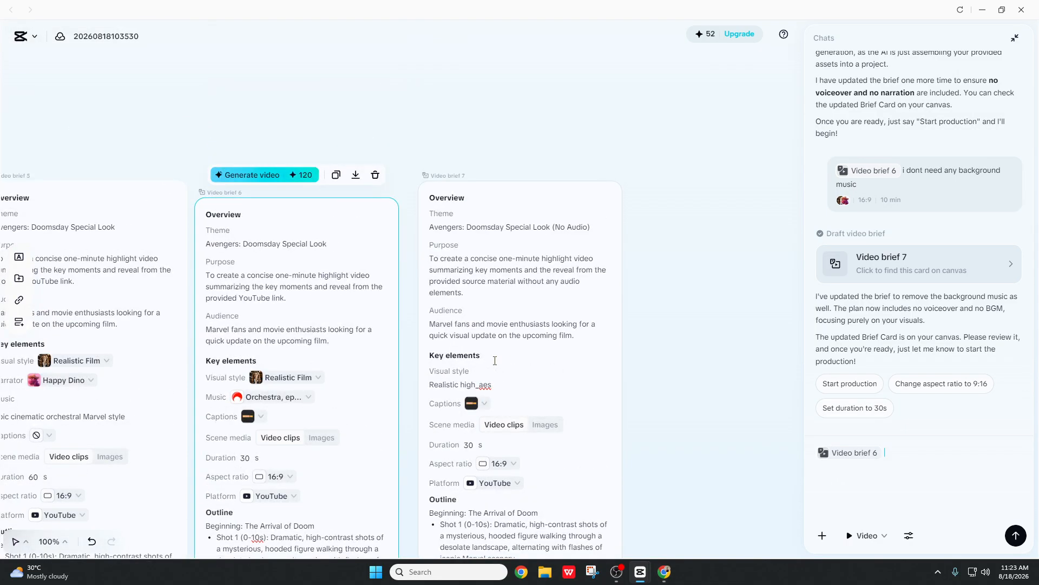
scroll(495, 360, "down", 4)
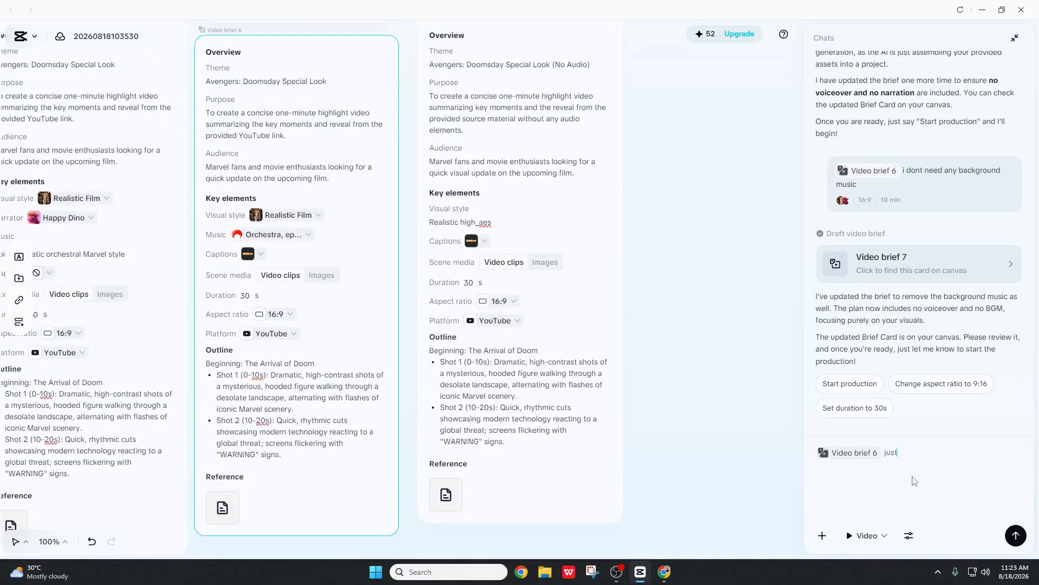
type("emove")
type(" captoinf from v")
type("ideo boar")
key("BackSpace")
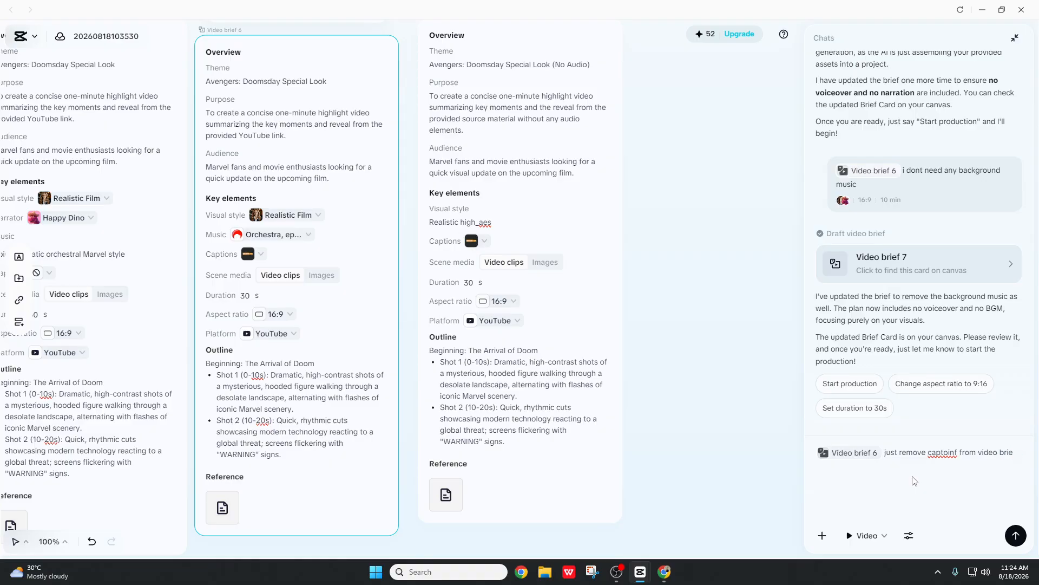
key("Return")
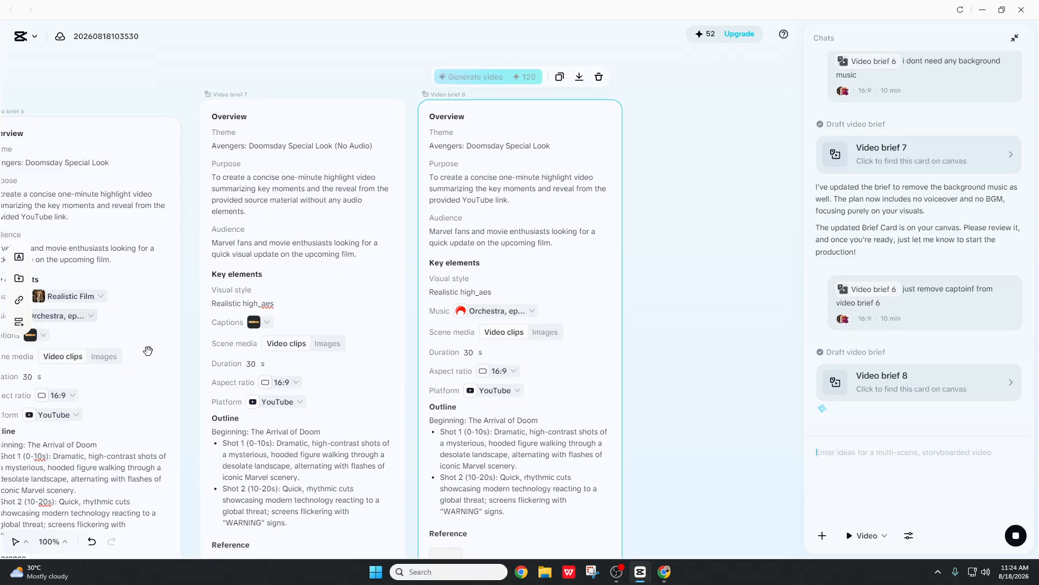
- Compare Video brief 8 with Video briefs 6 and 7, checking their key elements and generation cost
left_click(205, 356)
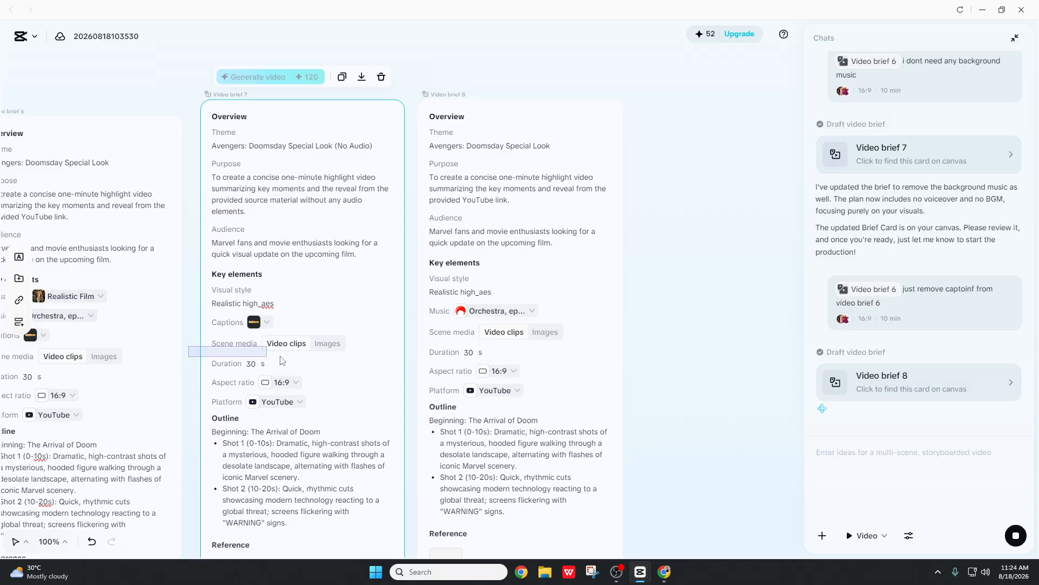
left_click(196, 342)
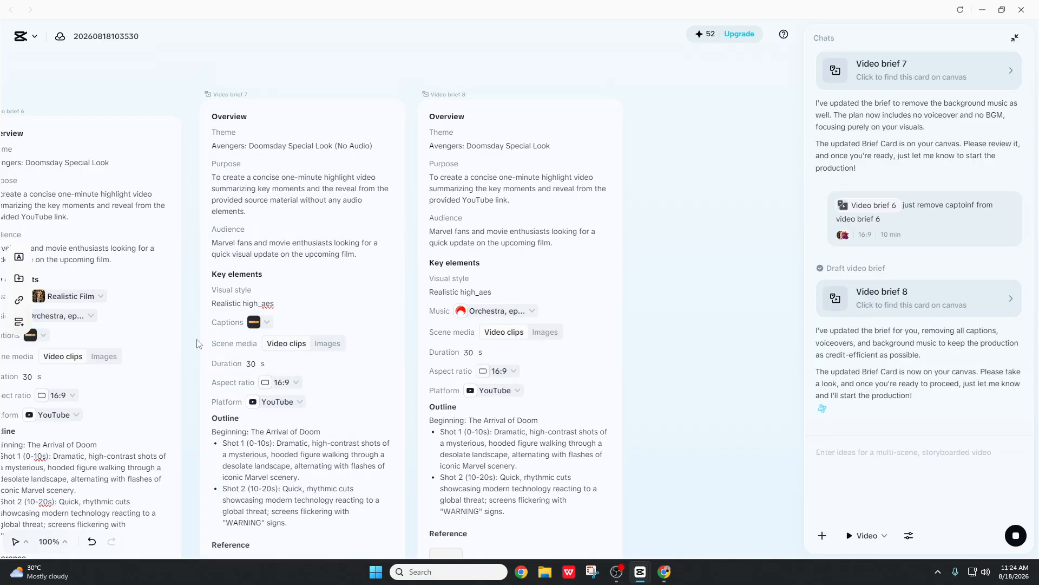
left_click(26, 542)
left_click(44, 510)
left_click_drag(161, 372, 312, 272)
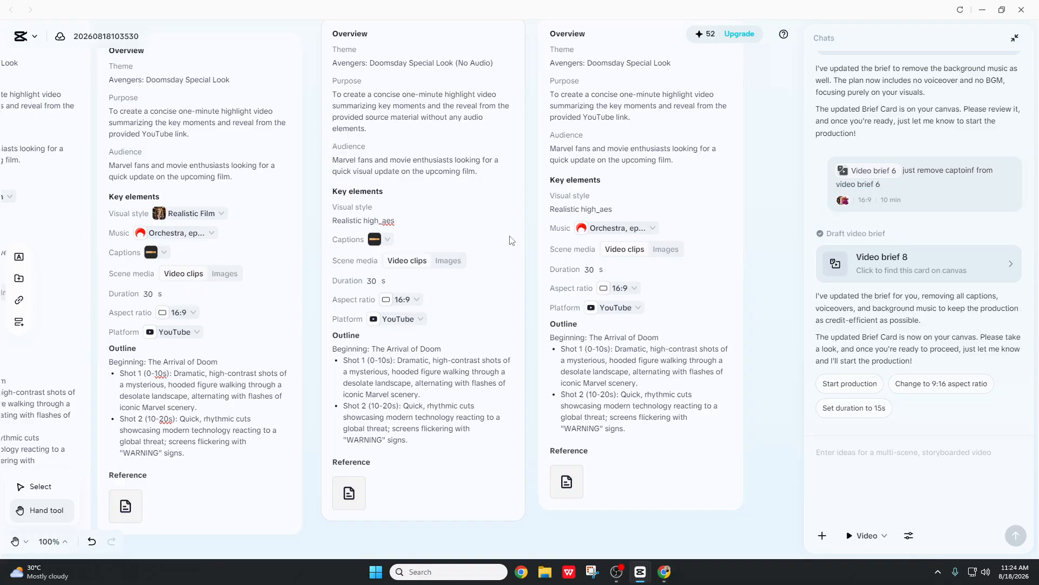
scroll(704, 319, "up", 1)
scroll(706, 324, "down", 2)
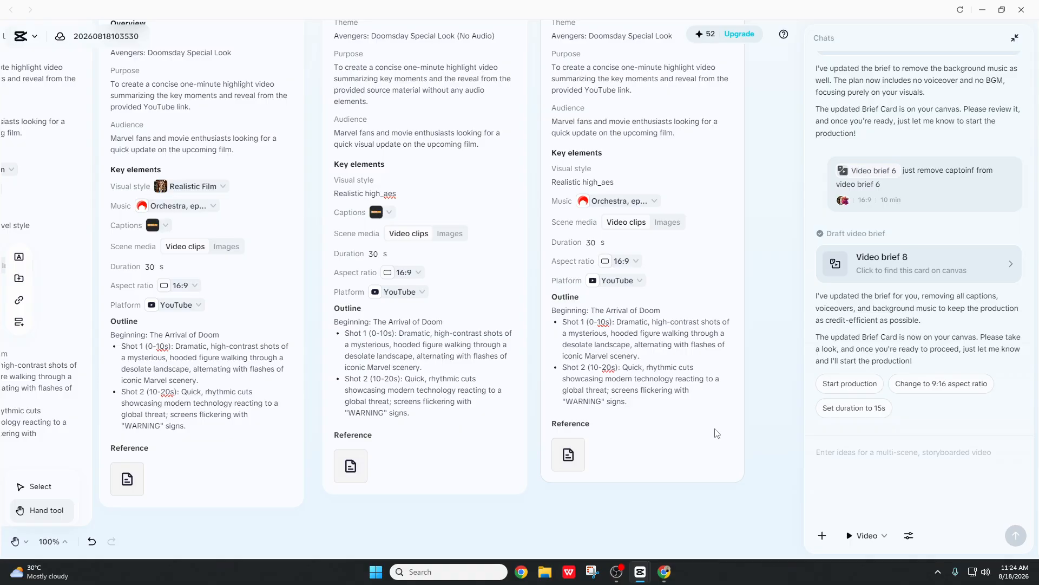
scroll(717, 433, "down", 2)
left_click(40, 486)
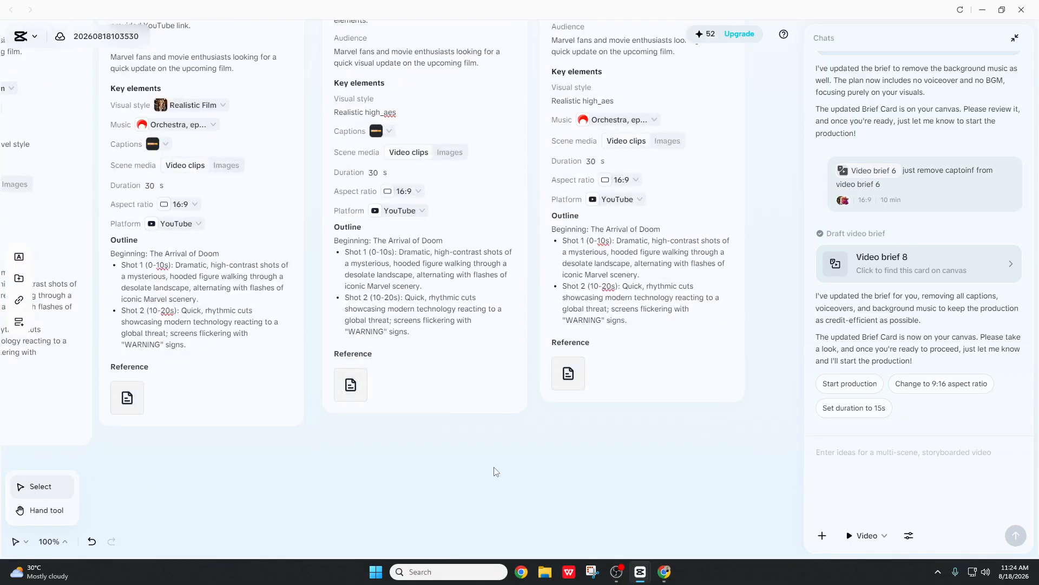
left_click(607, 376)
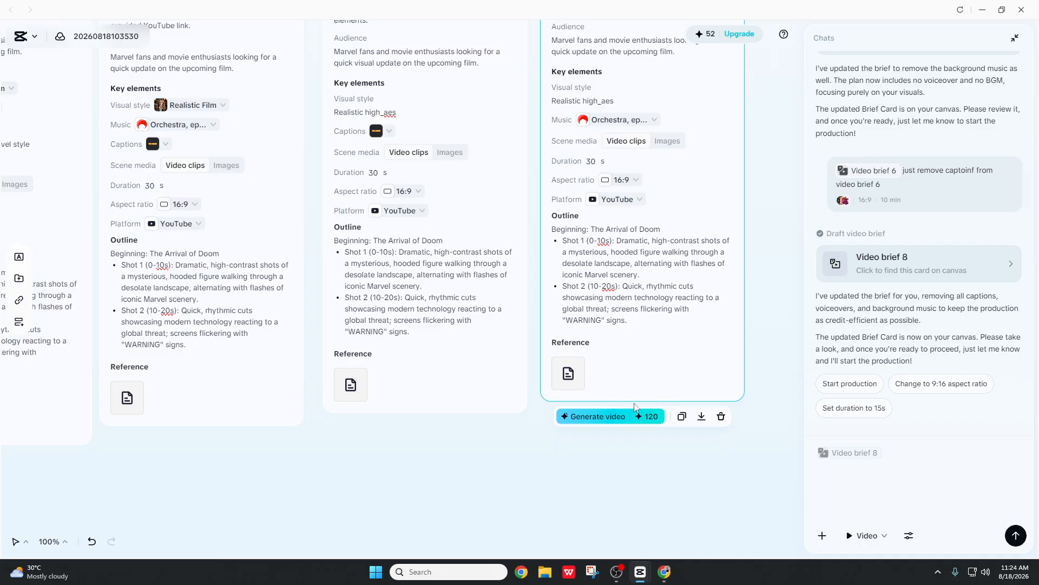
- Try Images as the scene media in Video brief 8, then set it back to Video clips
scroll(635, 399, "up", 3)
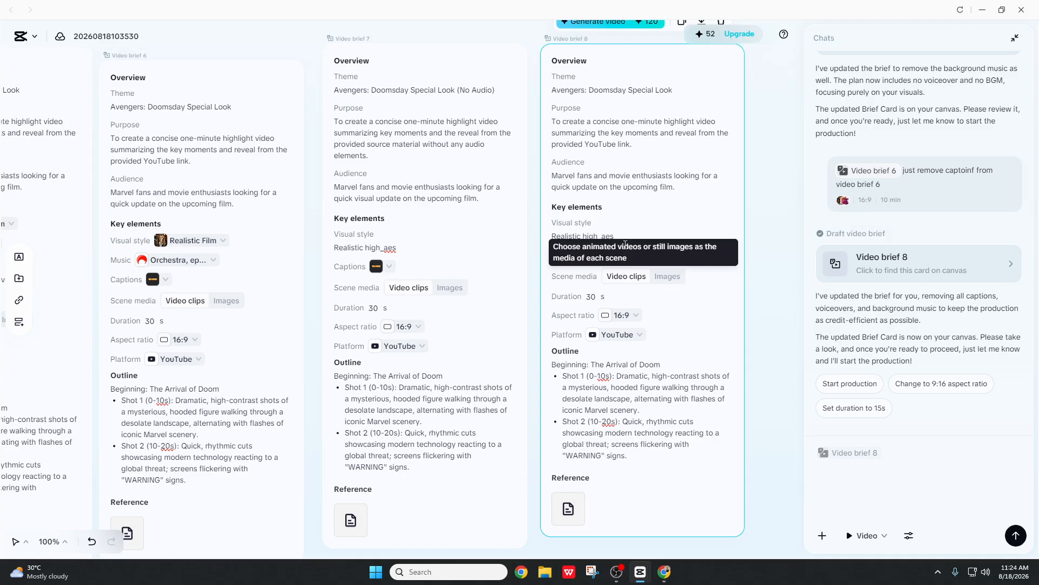
left_click(671, 277)
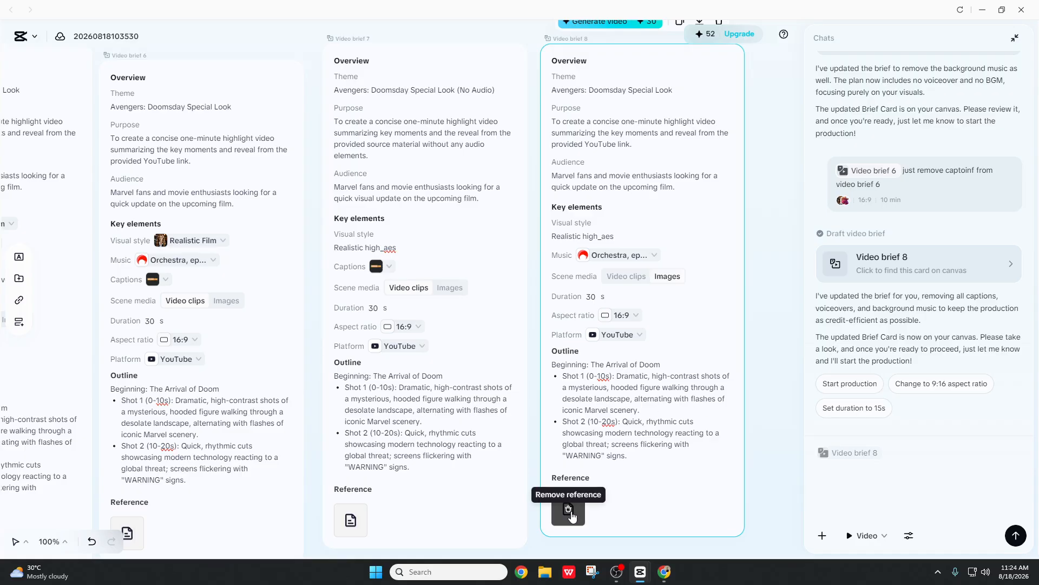
left_click(628, 279)
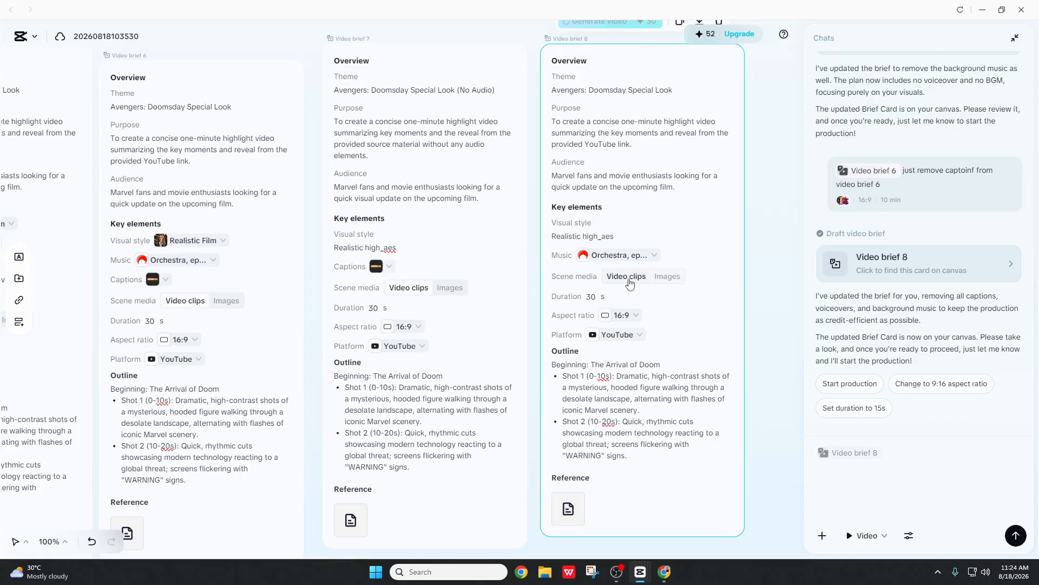
scroll(657, 246, "down", 1)
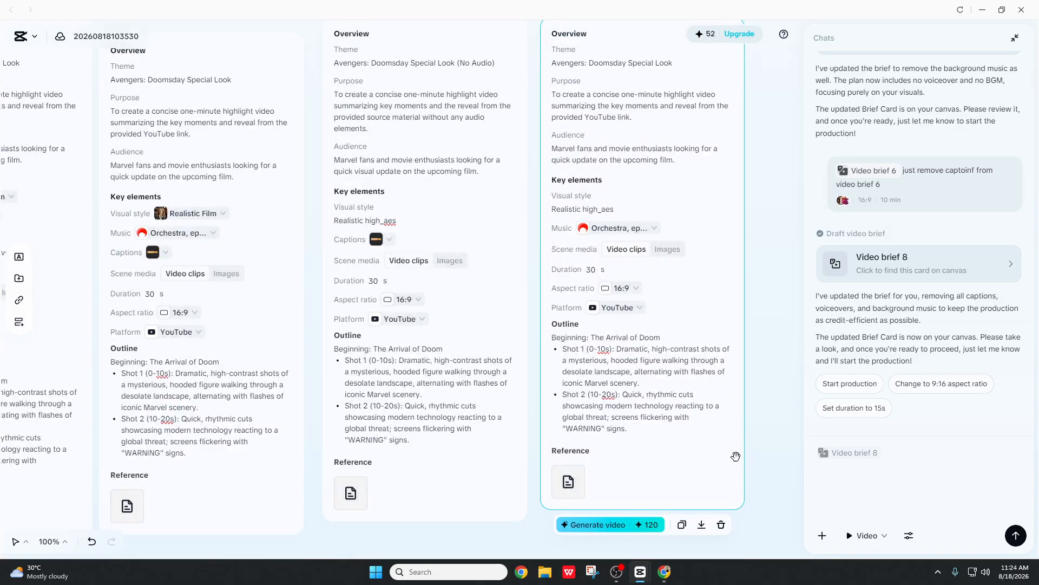
- Try to attach Storyboard 1.mp4 from the Downloads folder to the chat message for Video brief 8
left_click(825, 535)
left_click(865, 488)
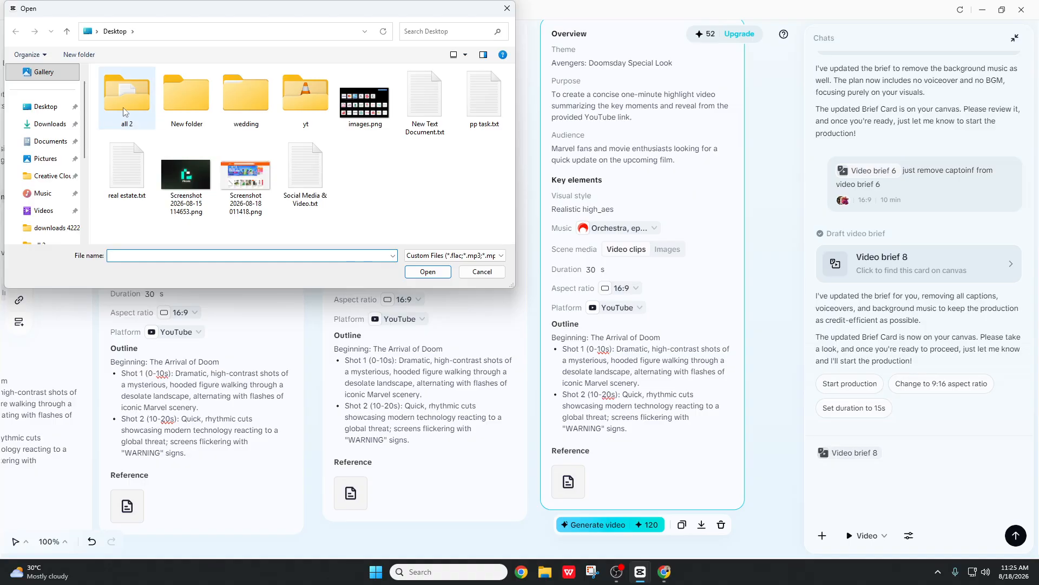
left_click(51, 124)
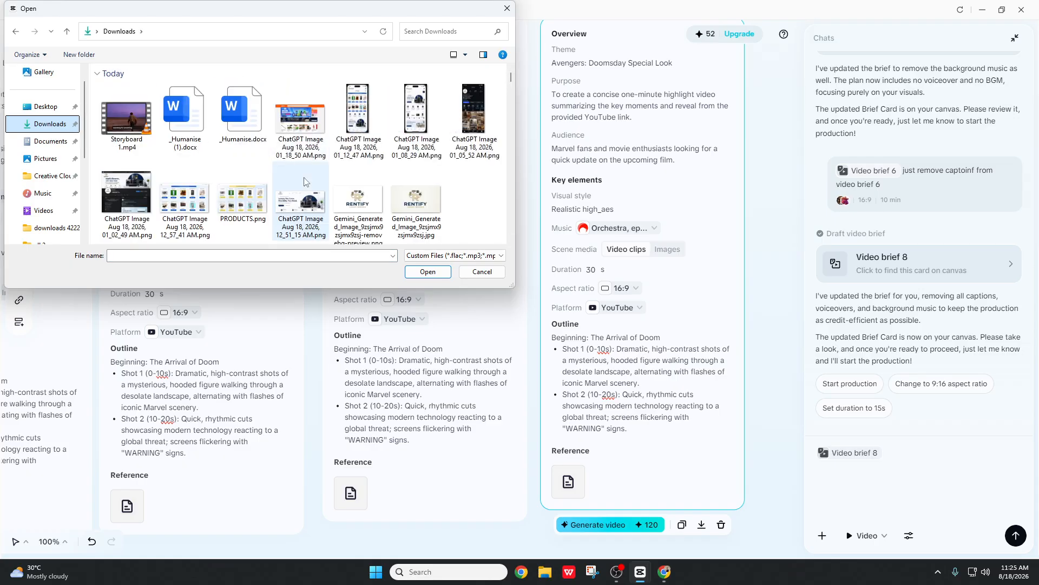
double_click(136, 120)
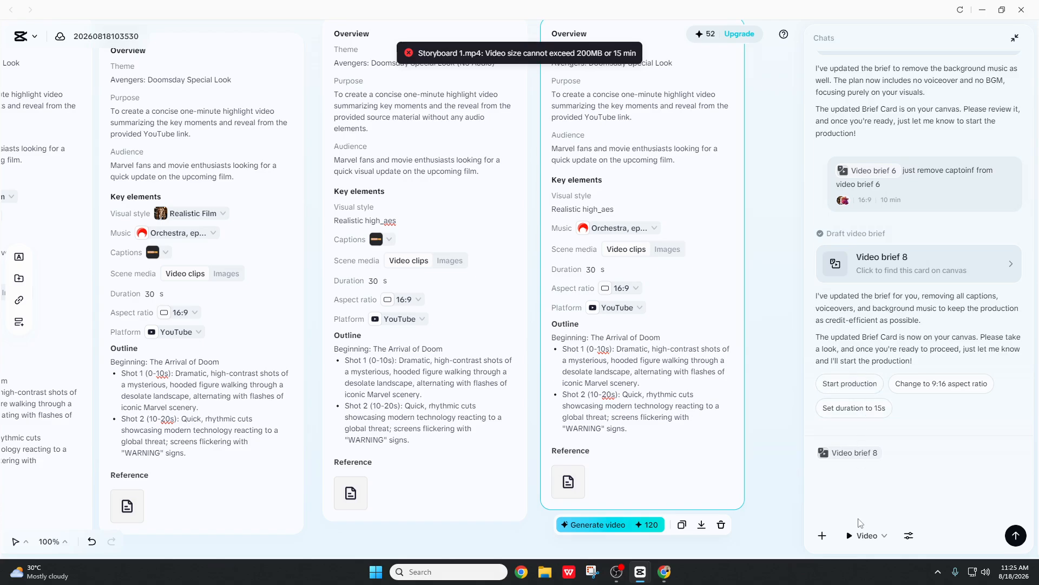
left_click(827, 537)
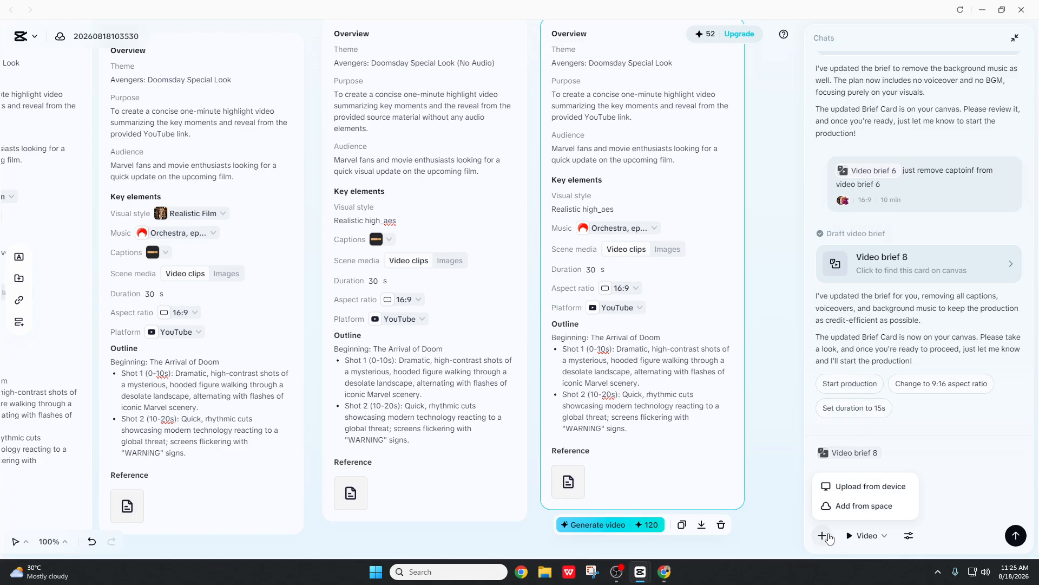
left_click(856, 495)
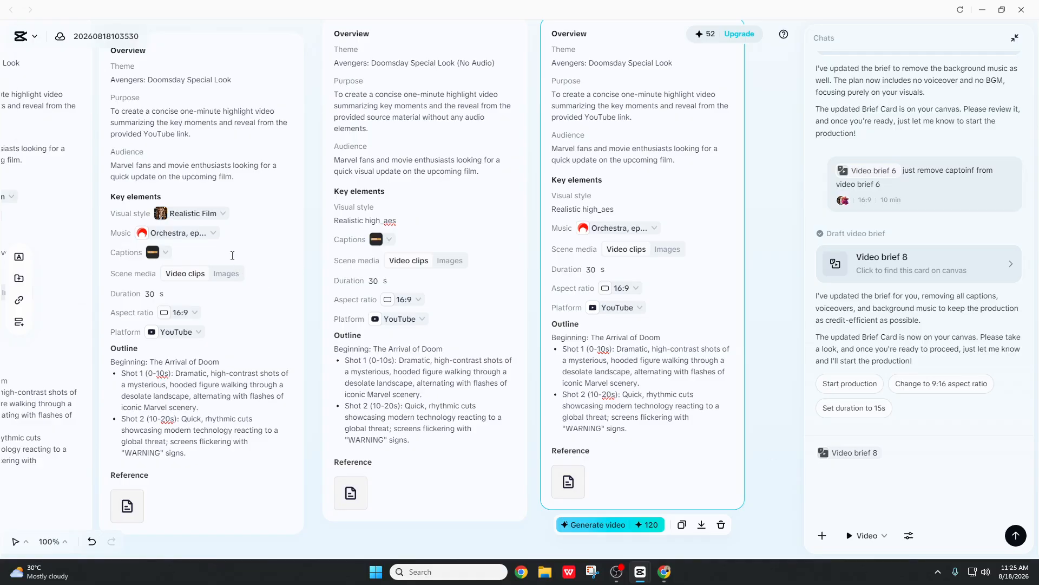
left_click(45, 107)
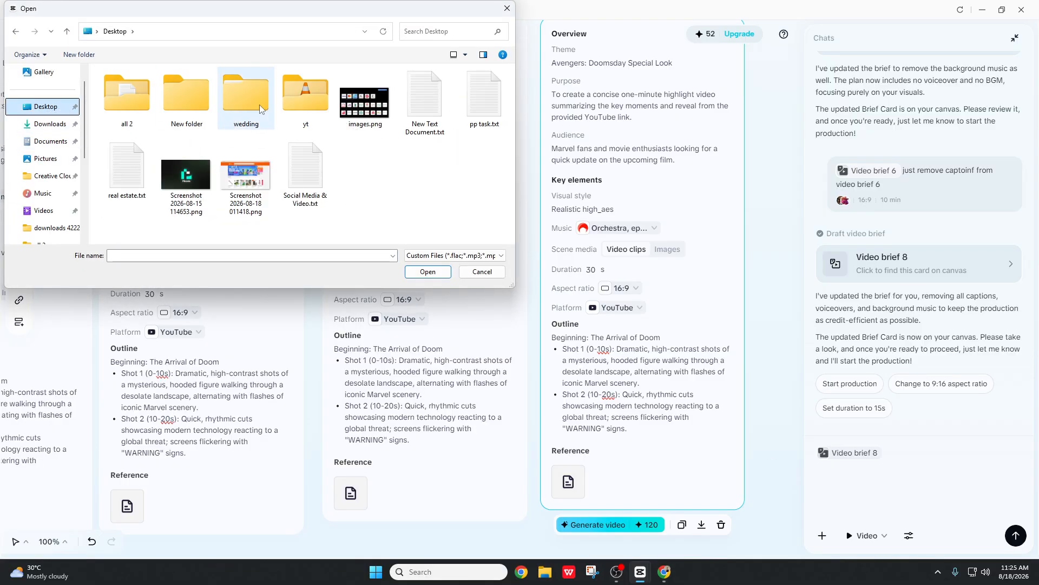
double_click(259, 105)
double_click(255, 111)
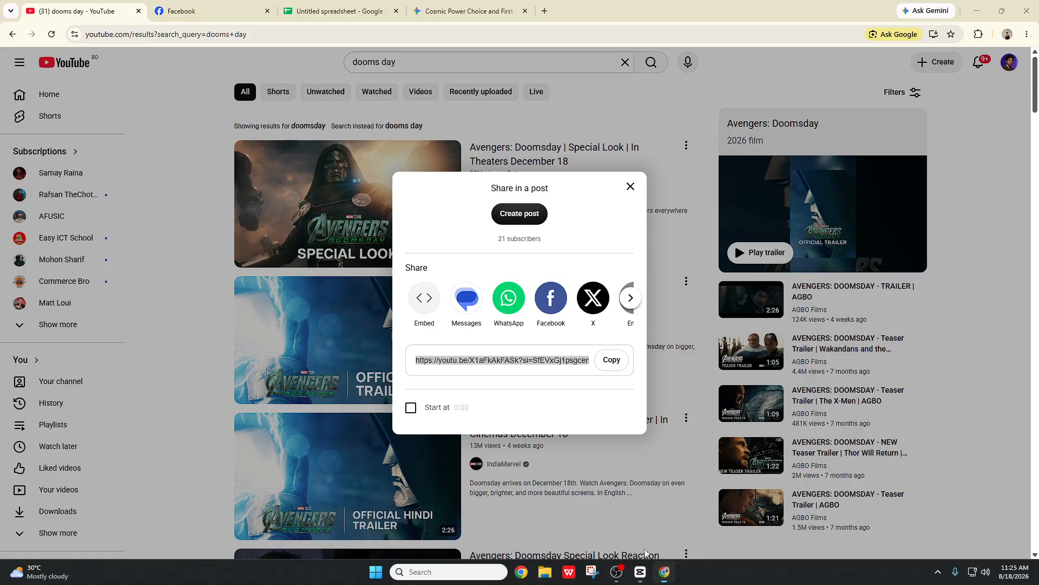
- Switch to Chrome and run a Google image search for "super hero images" in a new tab
left_click(664, 571)
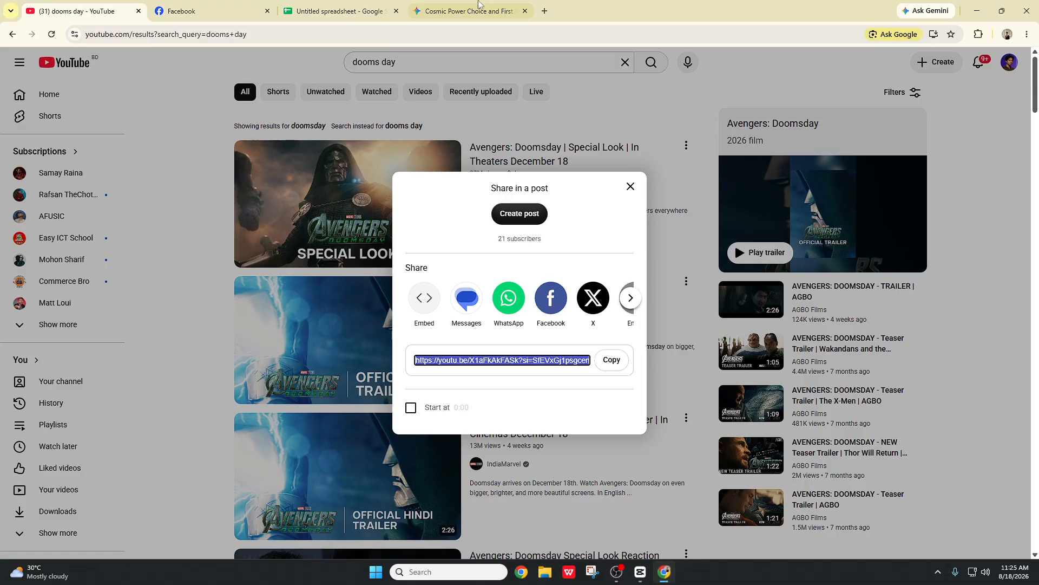
left_click(548, 11)
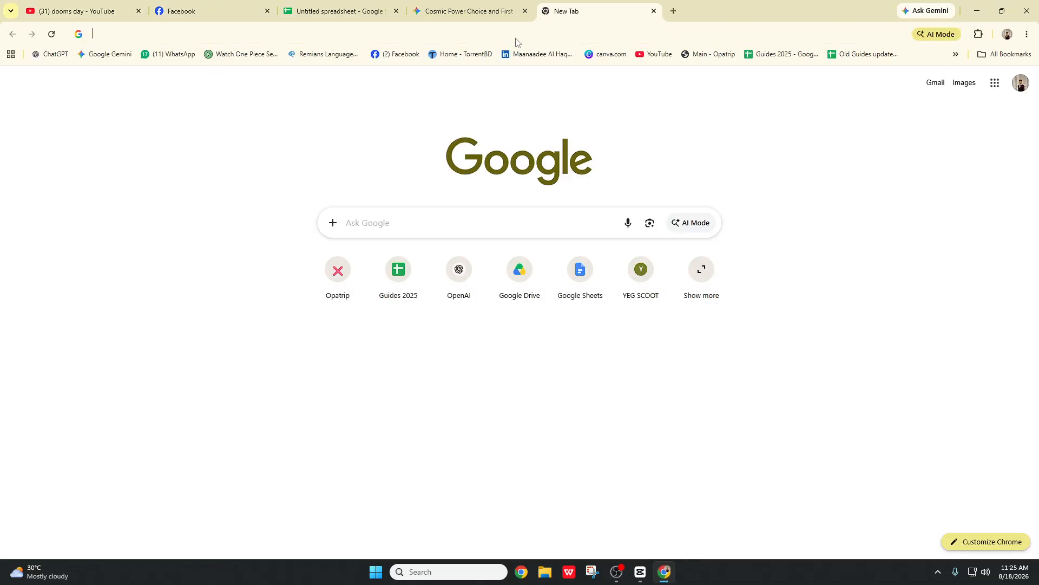
left_click(516, 39)
type("su")
key("Escape")
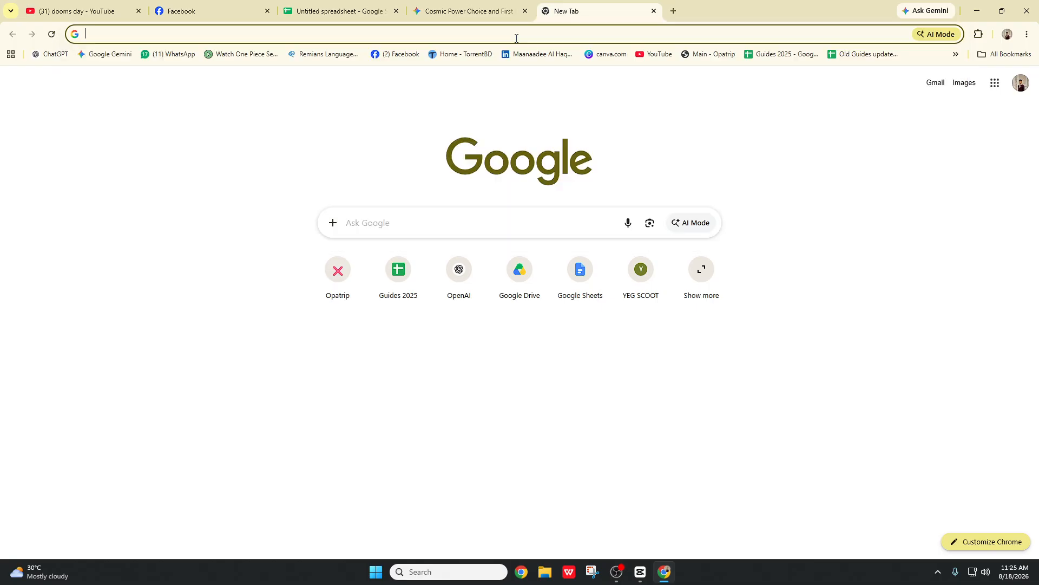
type("super hero ")
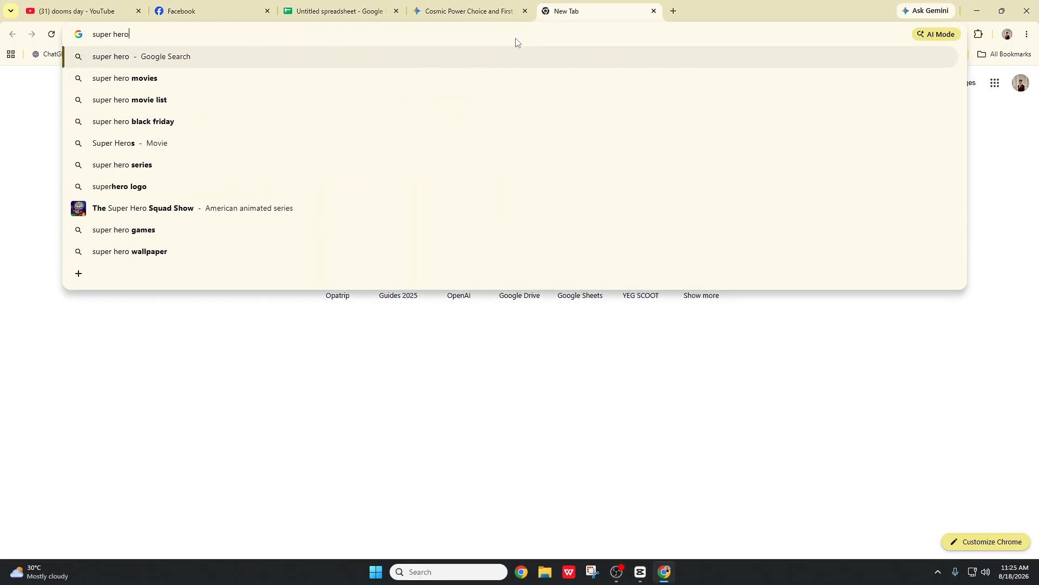
type("images")
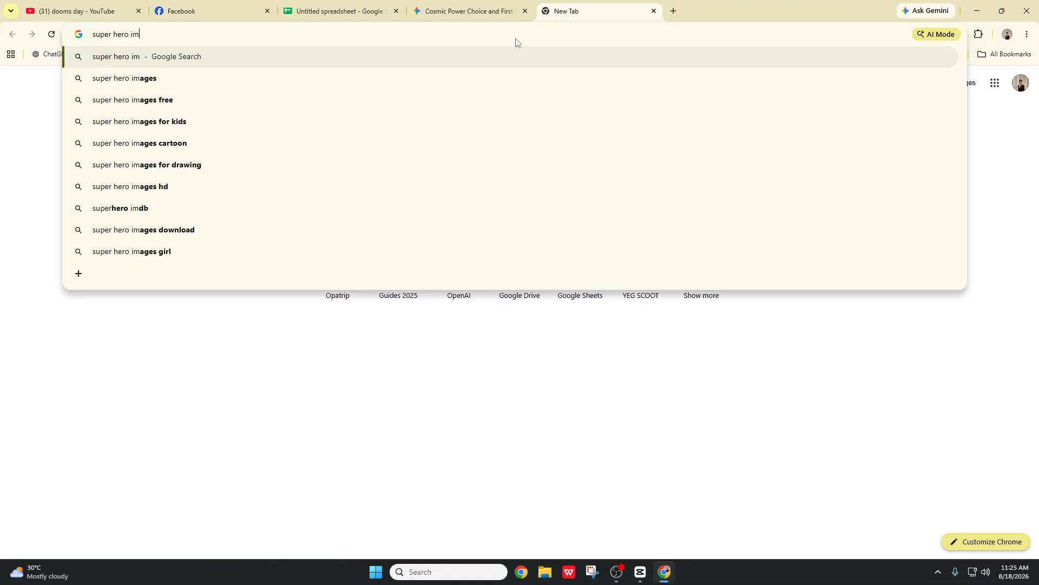
key("Return")
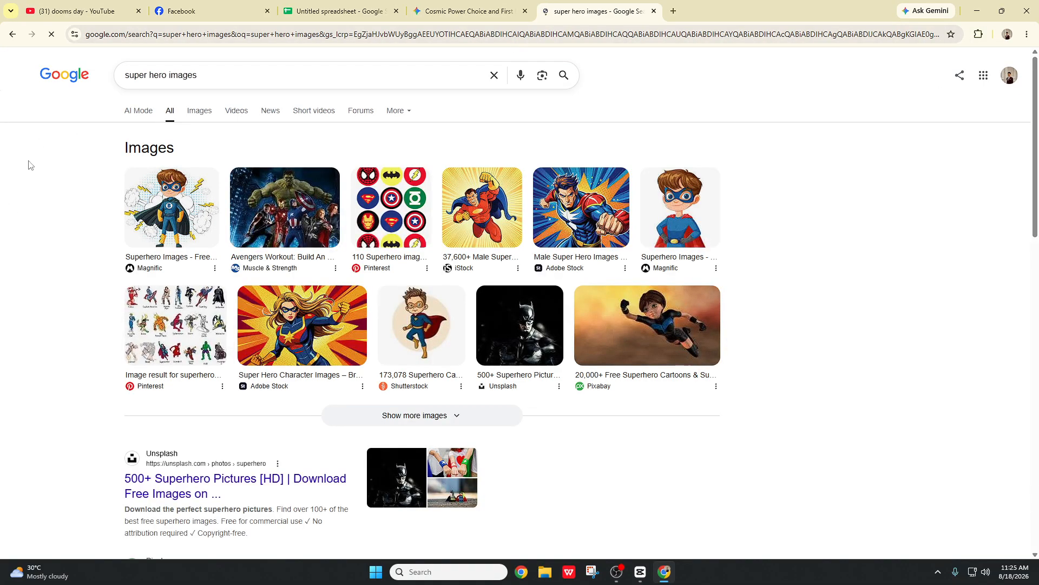
left_click(201, 109)
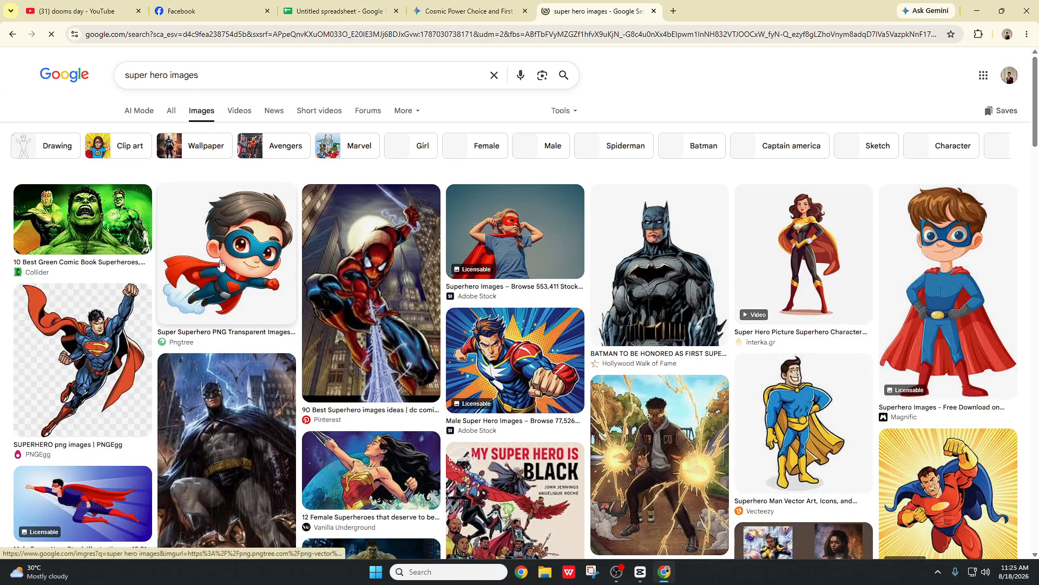
- Copy the Pngtree picture of the flying cartoon superhero boy and paste it into the CapCut chat message for Video brief 8
left_click(220, 264)
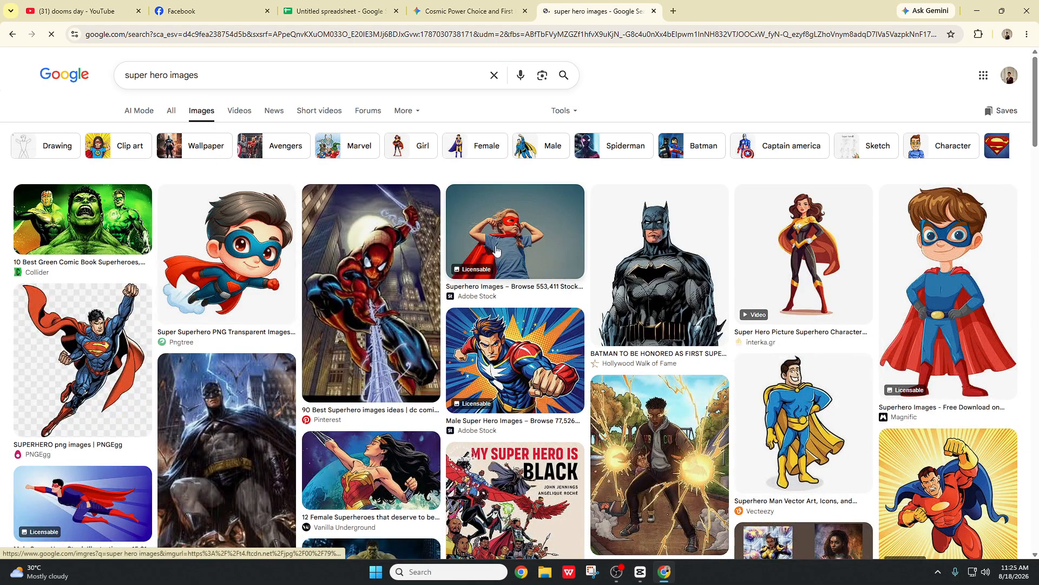
right_click(796, 307)
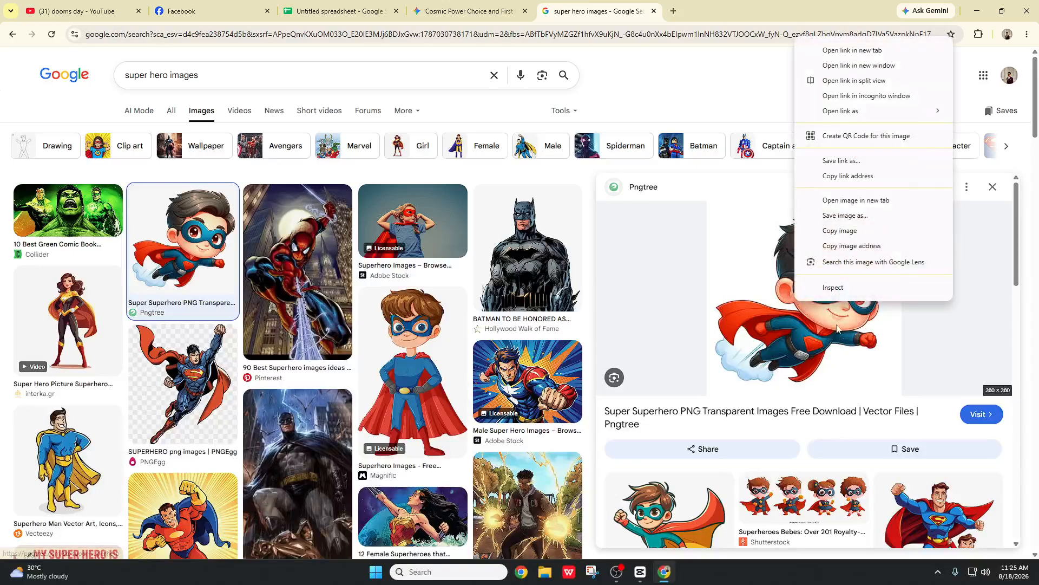
left_click(840, 231)
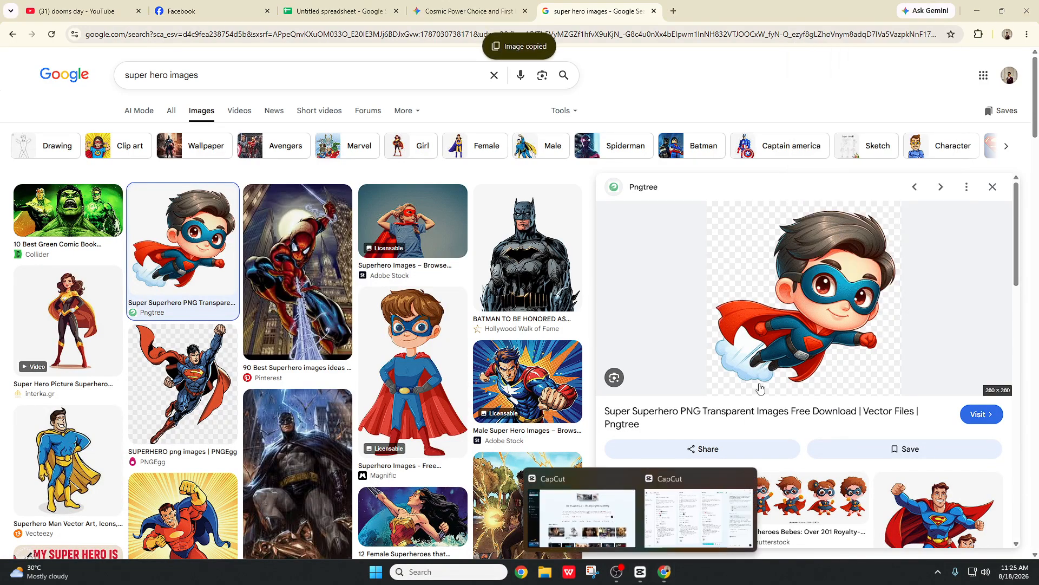
left_click(697, 541)
left_click(922, 453)
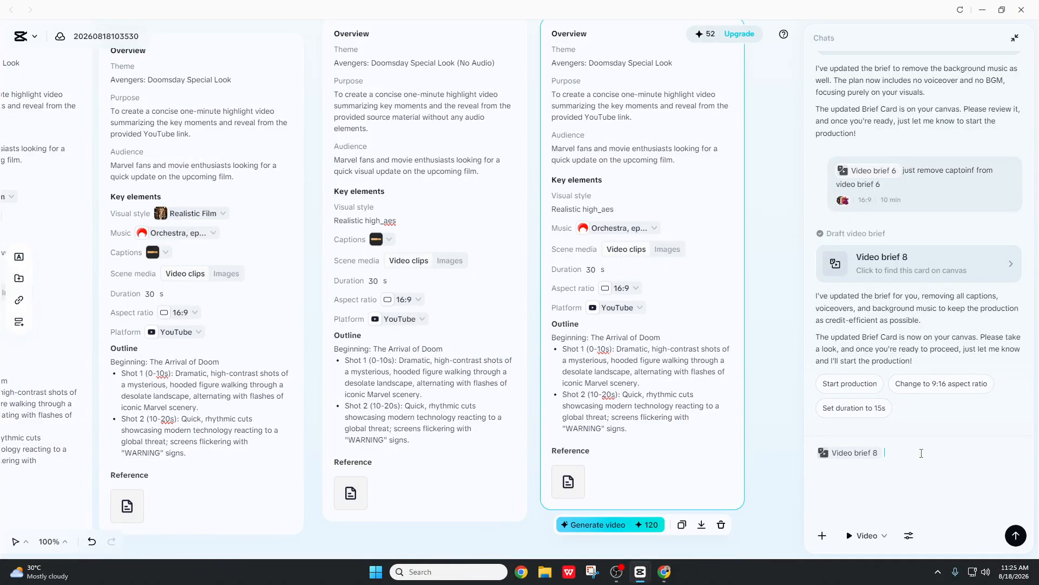
- Copy the Instagram picture of the cartoon Superman boy from the related Google results and add it to the same CapCut chat message
left_click(664, 572)
scroll(873, 422, "down", 10)
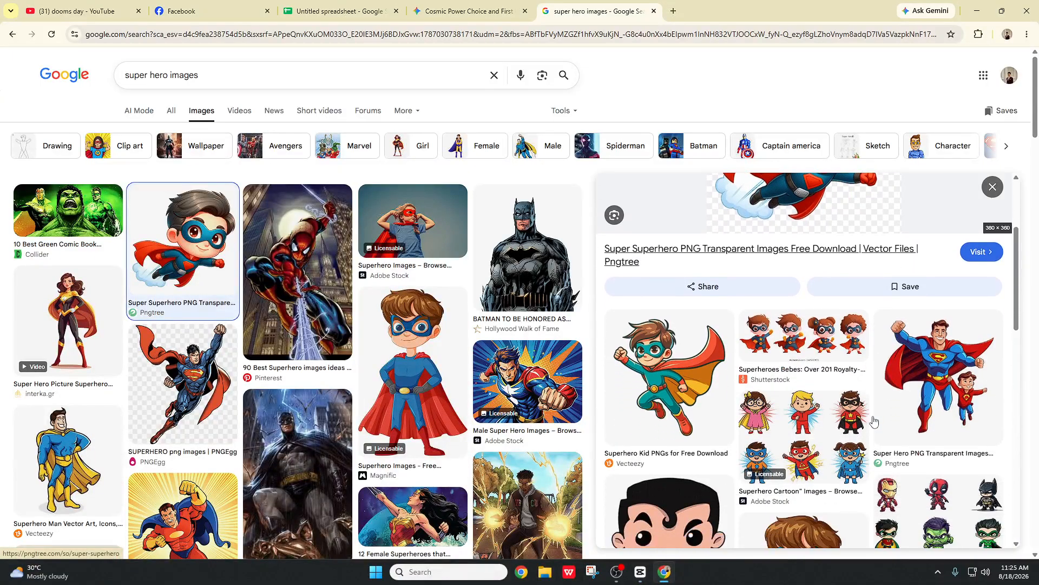
scroll(873, 422, "down", 3)
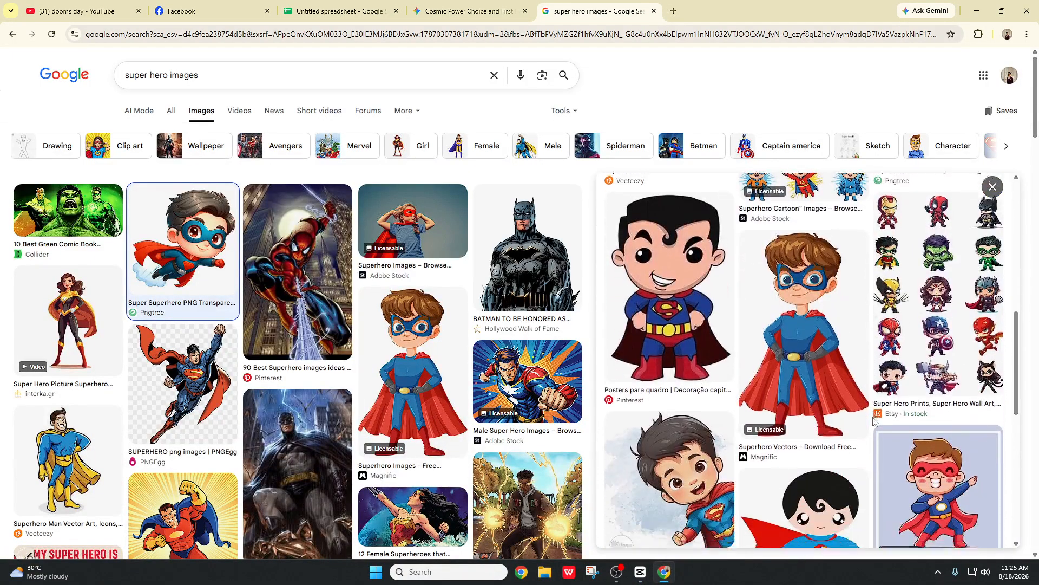
left_click(806, 339)
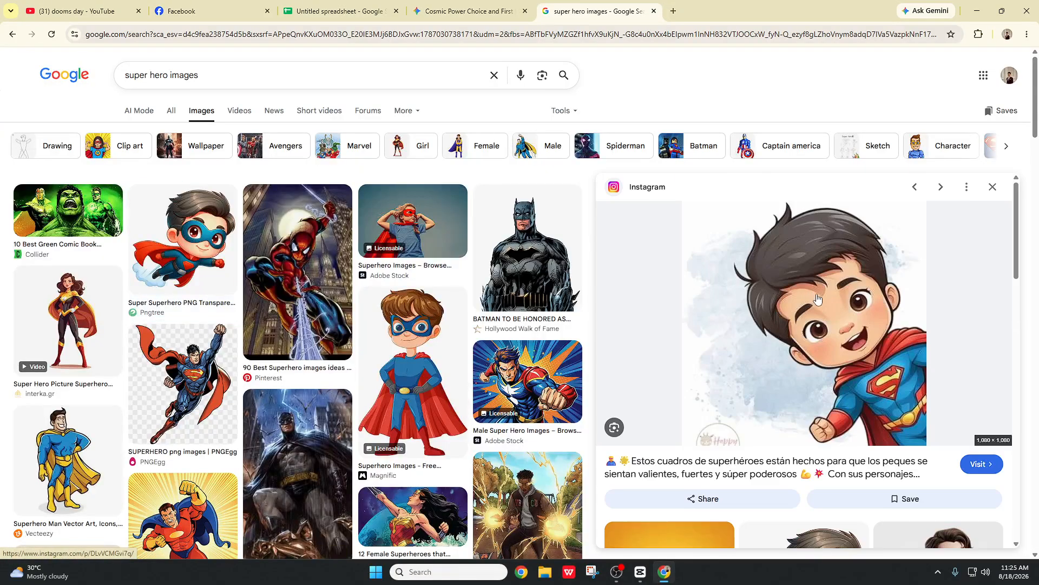
right_click(815, 295)
left_click(844, 492)
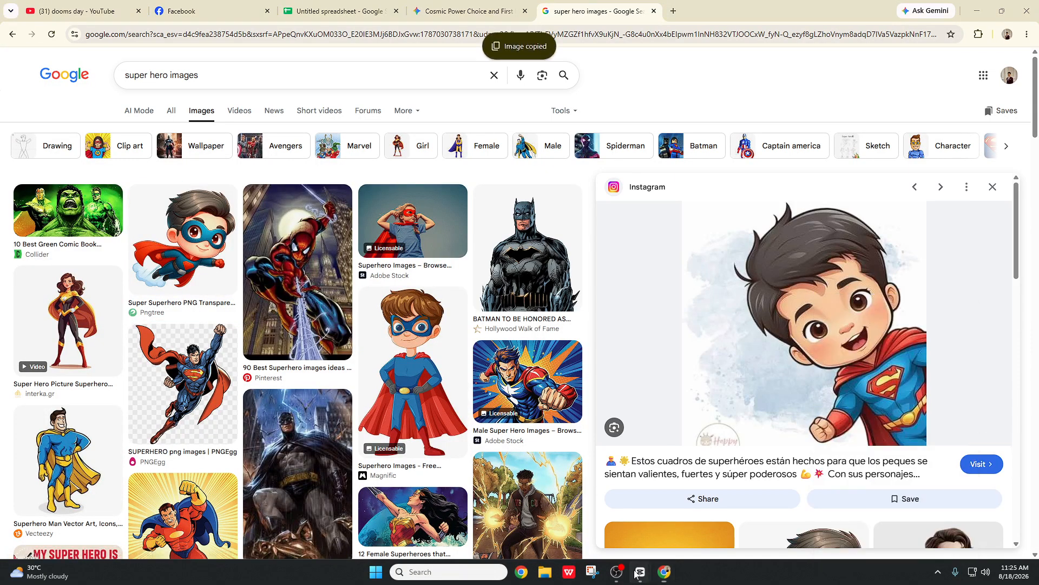
mouse_move(640, 572)
left_click(642, 509)
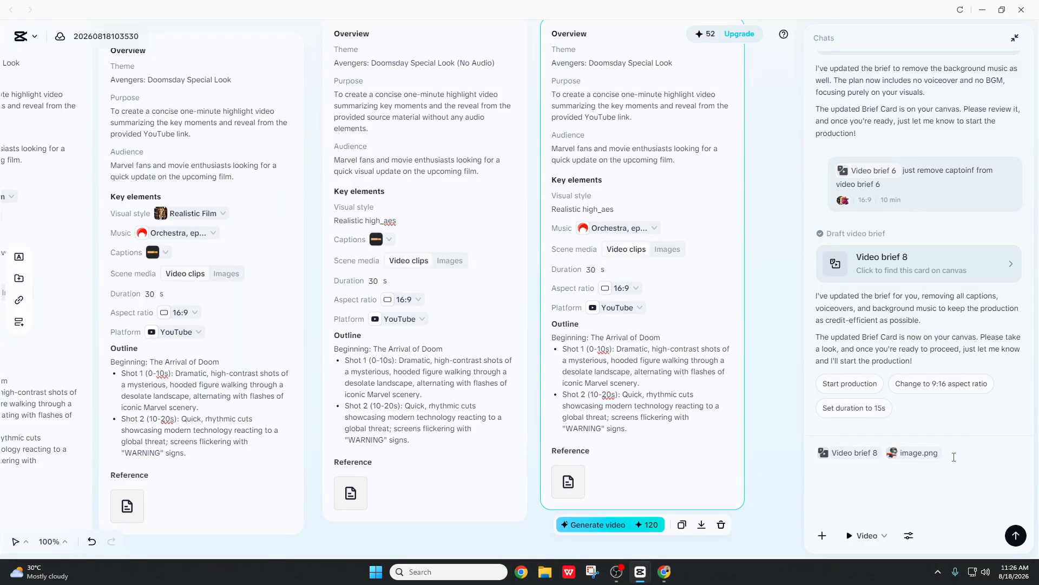
key("ctrl+v")
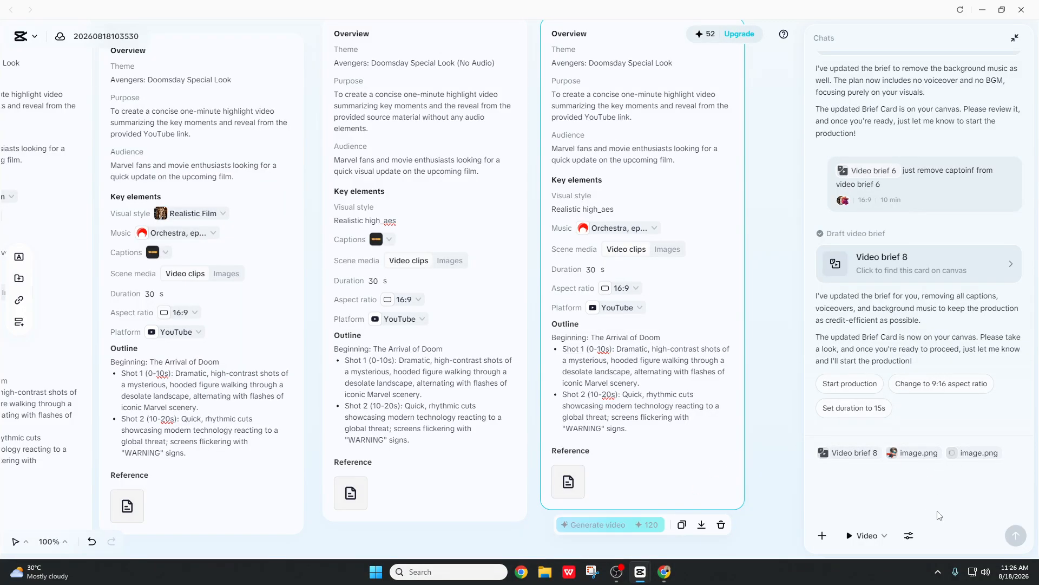
- In Gemini's "Cosmic Power Choice and First Battle" chat, write that CapCut doing all the work takes too many credits, but supplying images takes a lot less
mouse_move(666, 575)
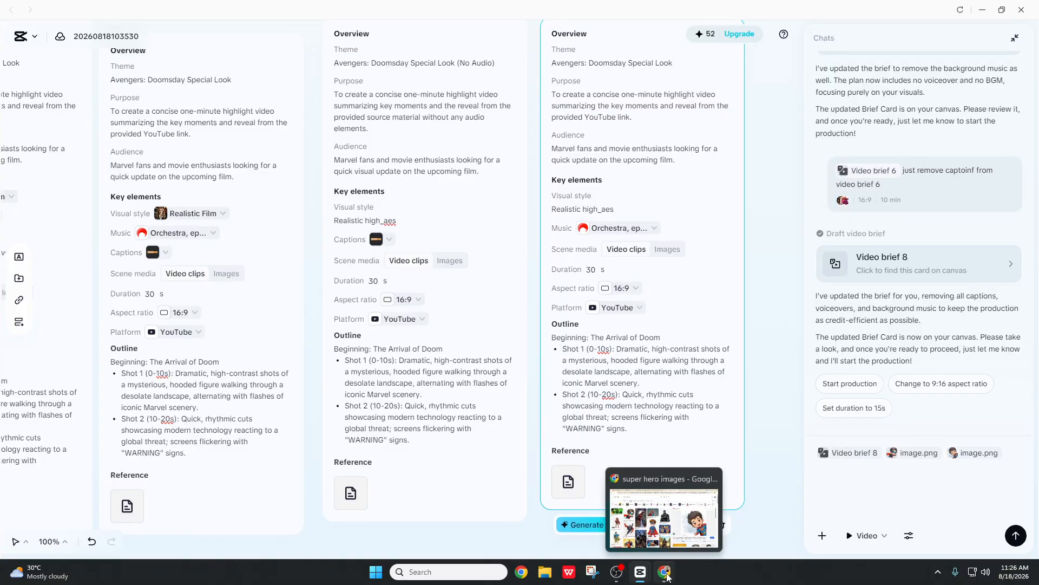
left_click(666, 574)
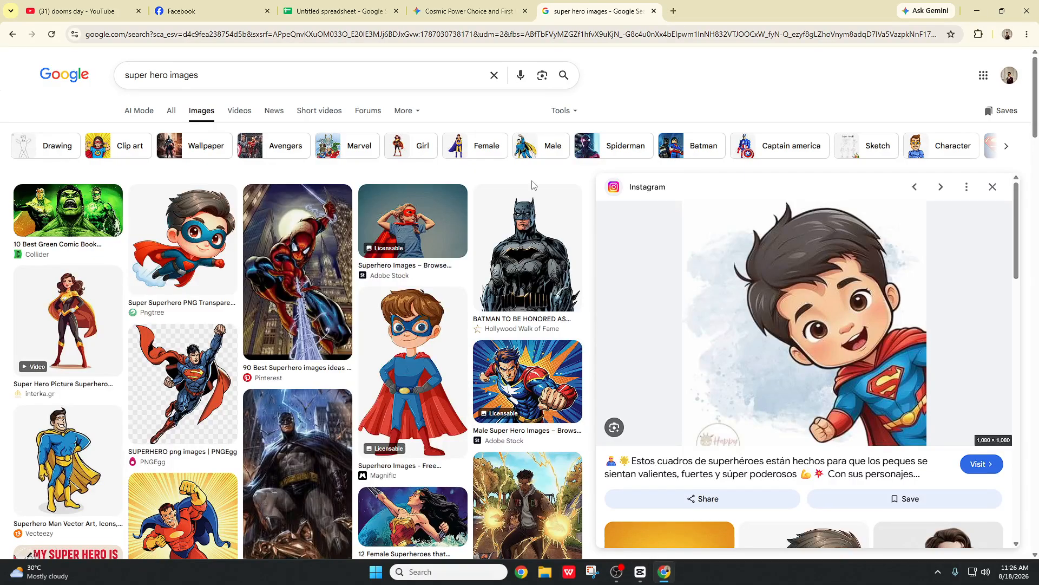
left_click(464, 12)
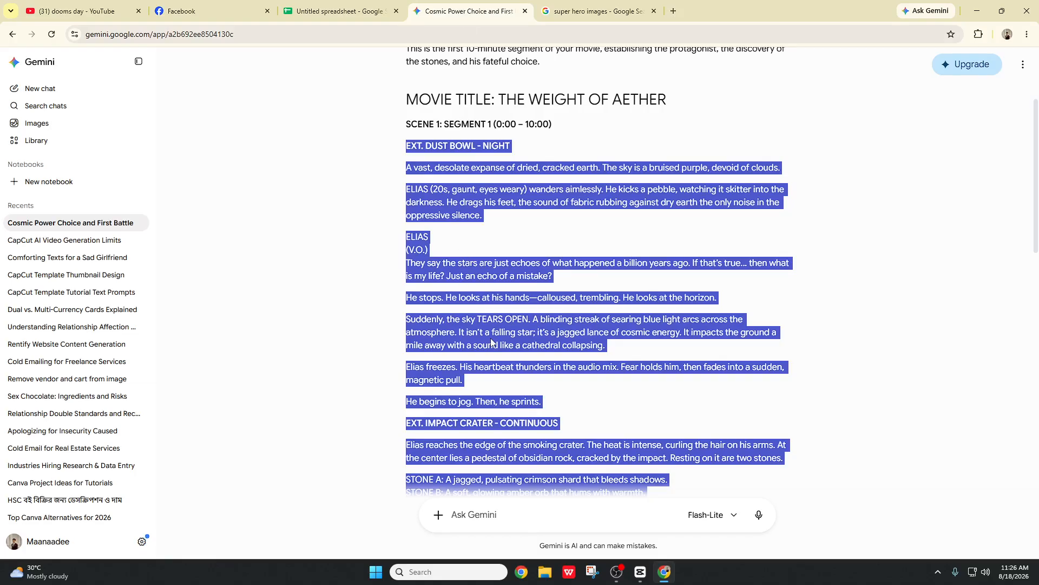
left_click(466, 259)
scroll(460, 379, "down", 15)
left_click(487, 511)
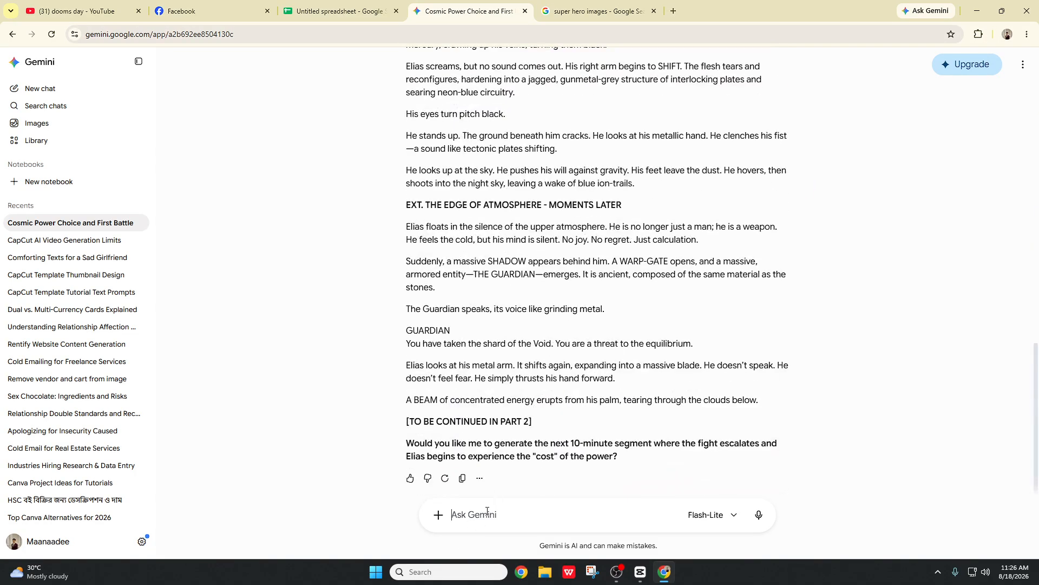
type("it")
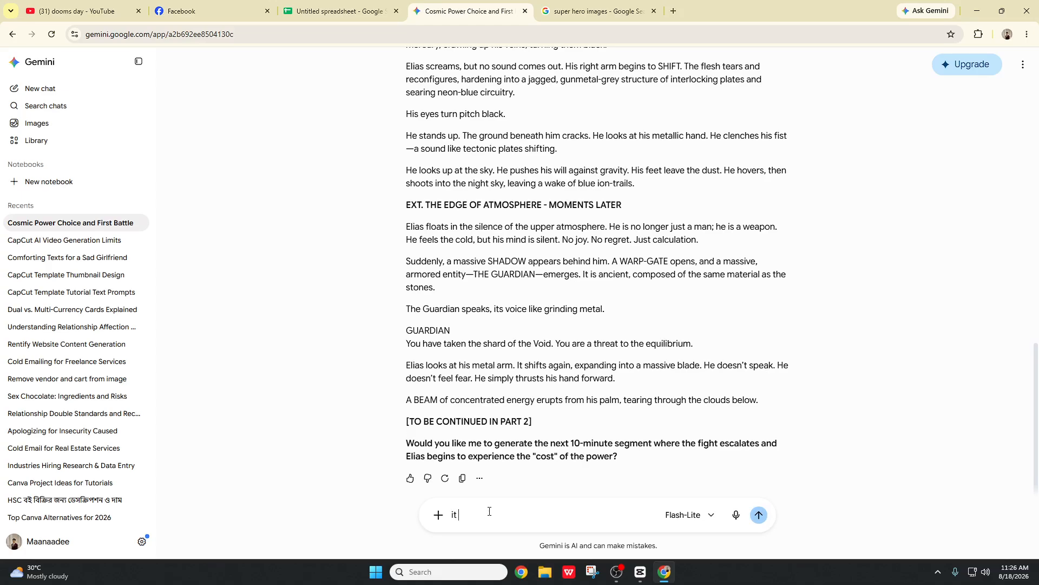
type(" takes")
type(" up")
type("too many")
type(" credit")
type("s it the a")
type("i is")
key("BackSpace")
key("BackSpace")
key("BackSpace")
key("BackSpace")
key("BackSpace")
key("BackSpace")
type("f capcut ")
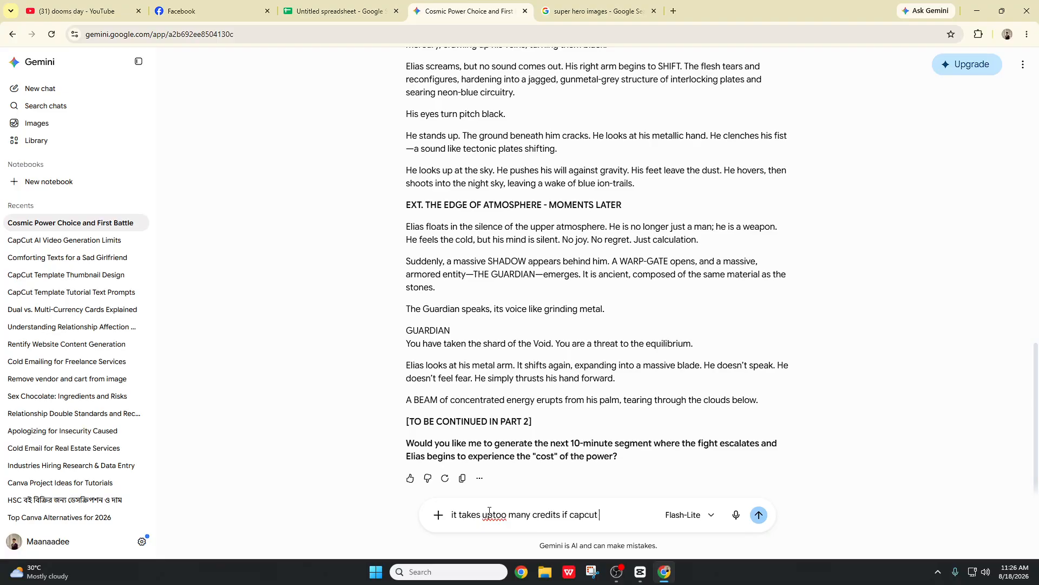
type("is doing all")
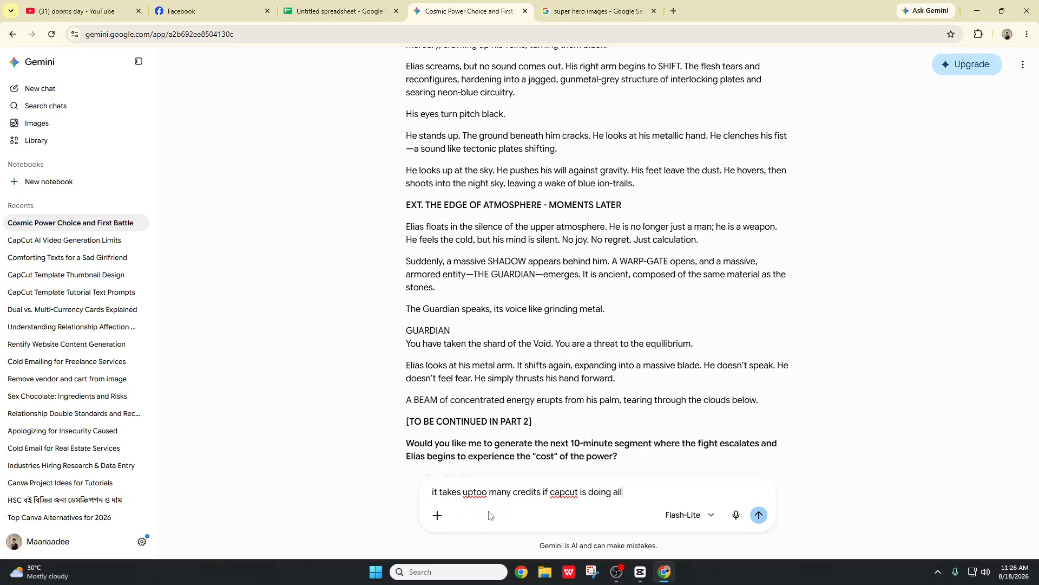
type(" the work but i i give him the images")
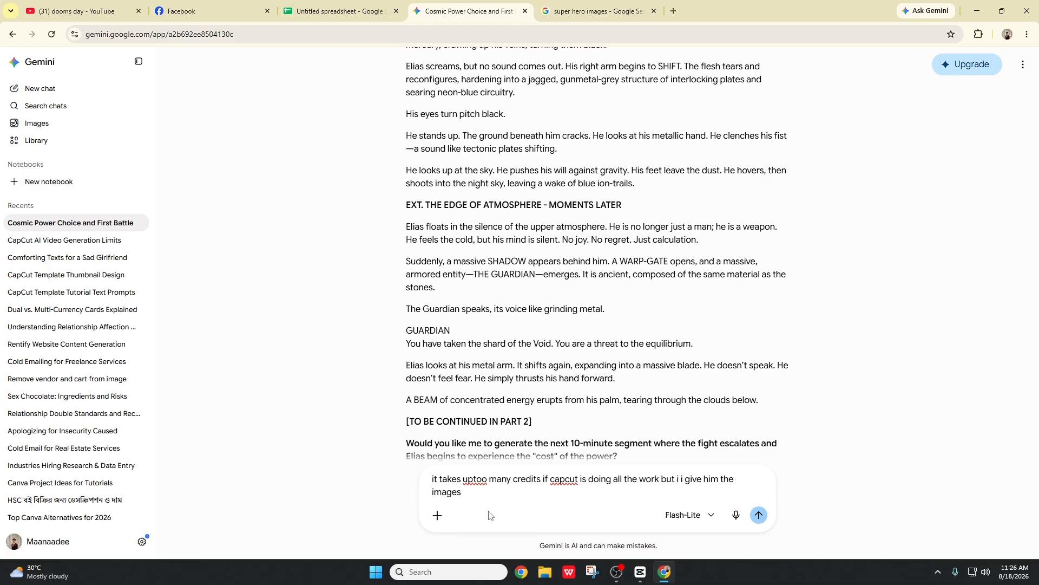
type(" then it takes a  lot less credits")
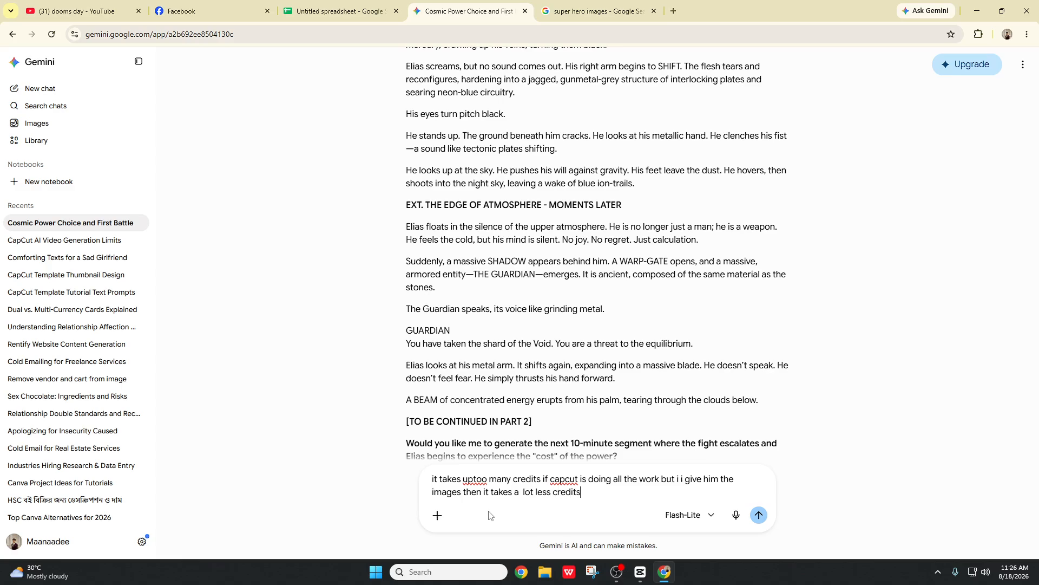
- Add "so can you give me as much images as you can for this shoot" to the Gemini message and send it
type(" so can you give me as much i")
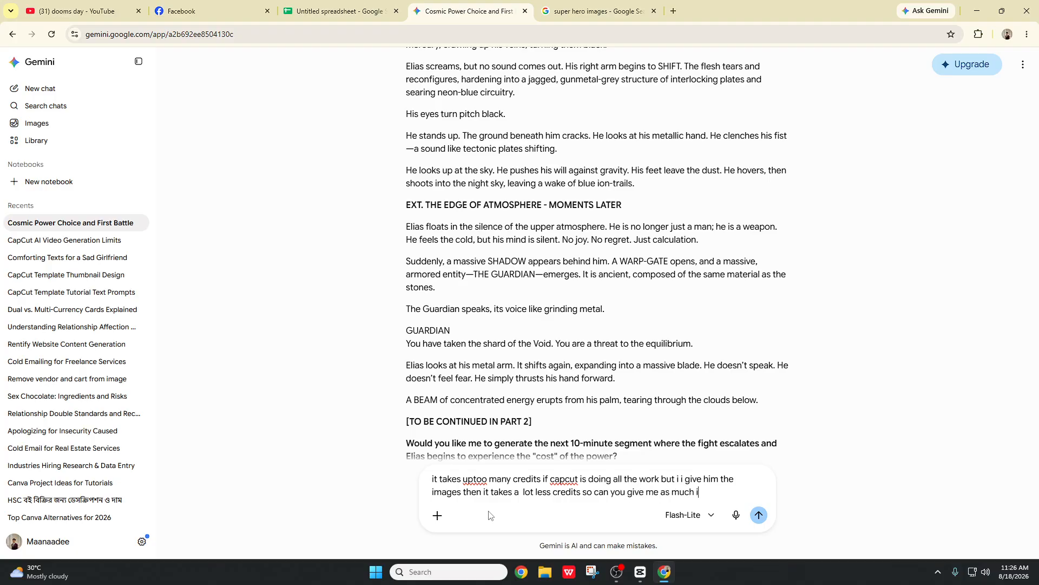
type("mages as you can for ")
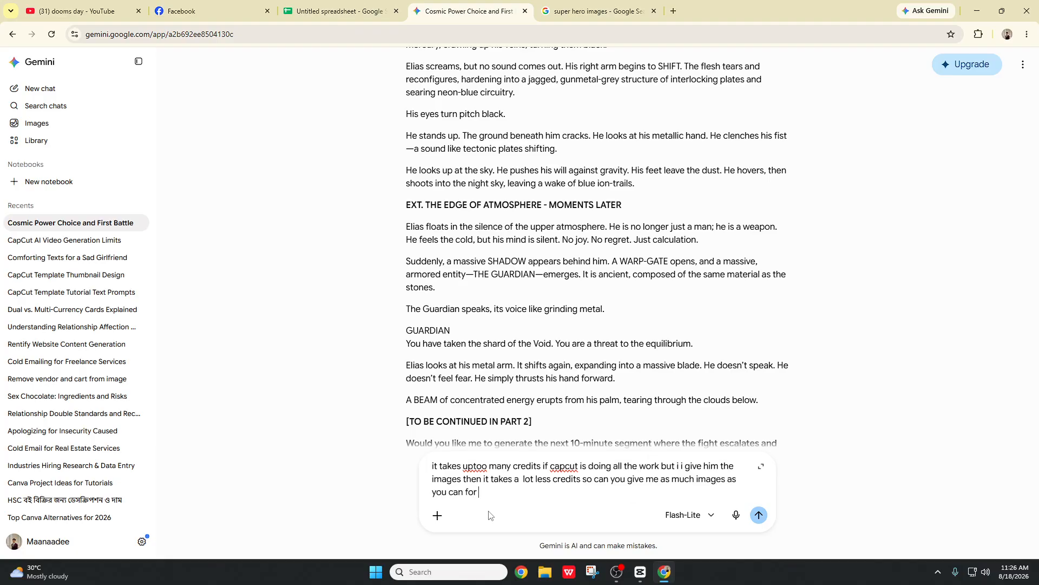
type("this shoot")
key("Return")
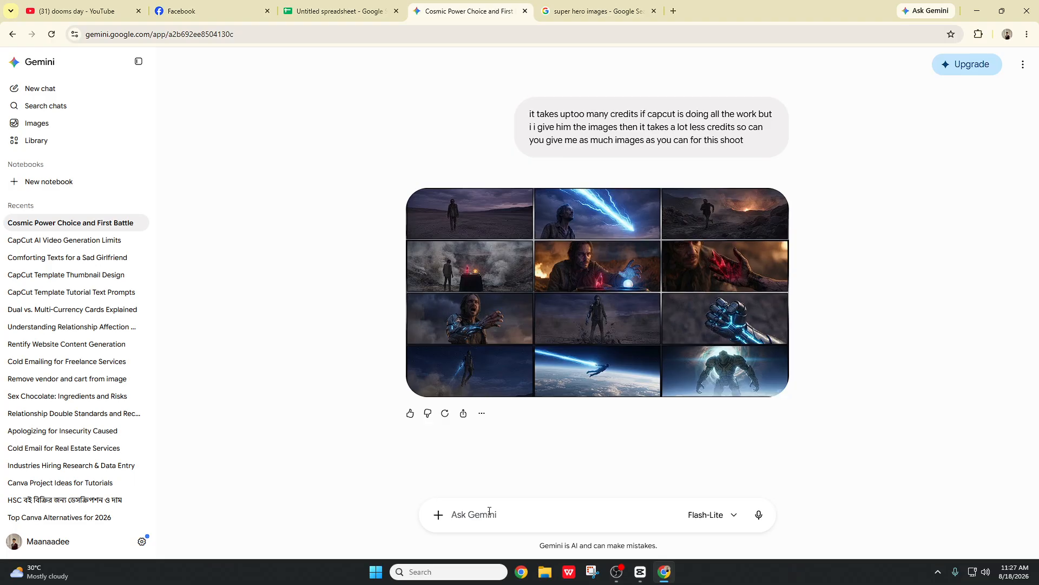
- Open the generated grid of movie scene images in Gemini and download it
left_click(726, 242)
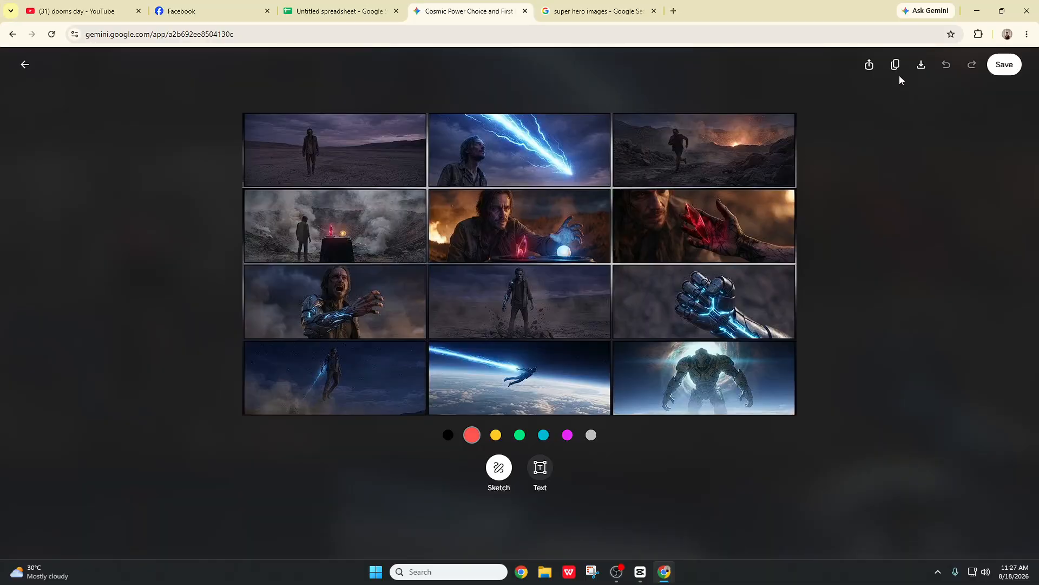
left_click(922, 67)
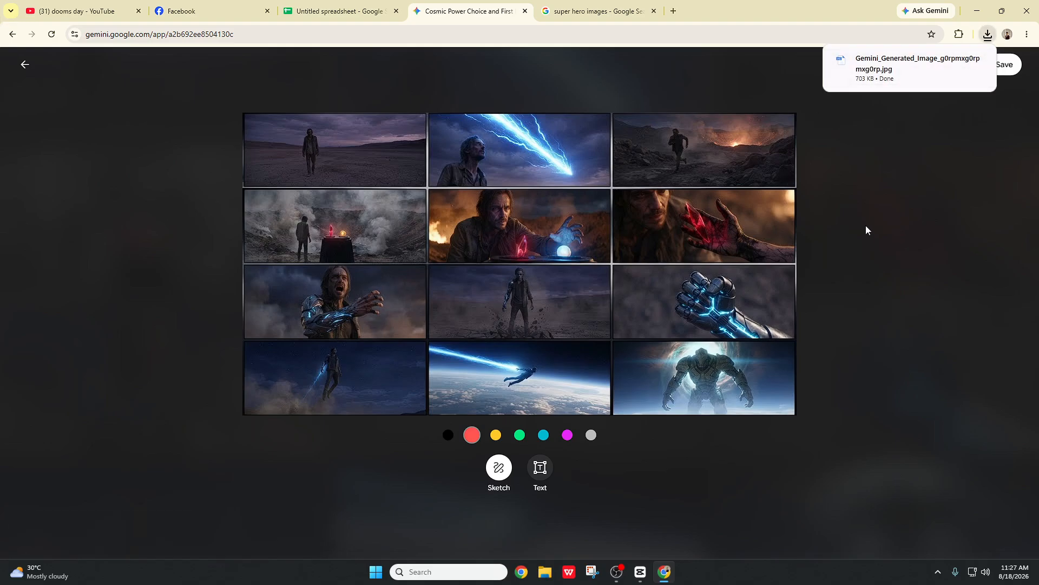
- Close the Gemini image view, switch to the CapCut canvas and remove both superhero images from the unsent chat message
key("Escape")
left_click(642, 572)
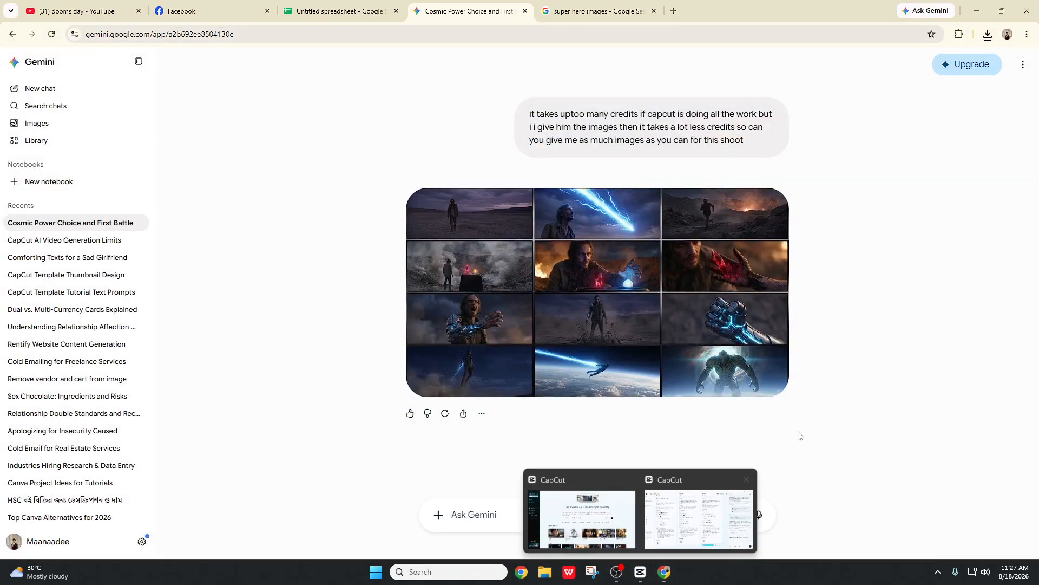
left_click(701, 517)
mouse_move(937, 459)
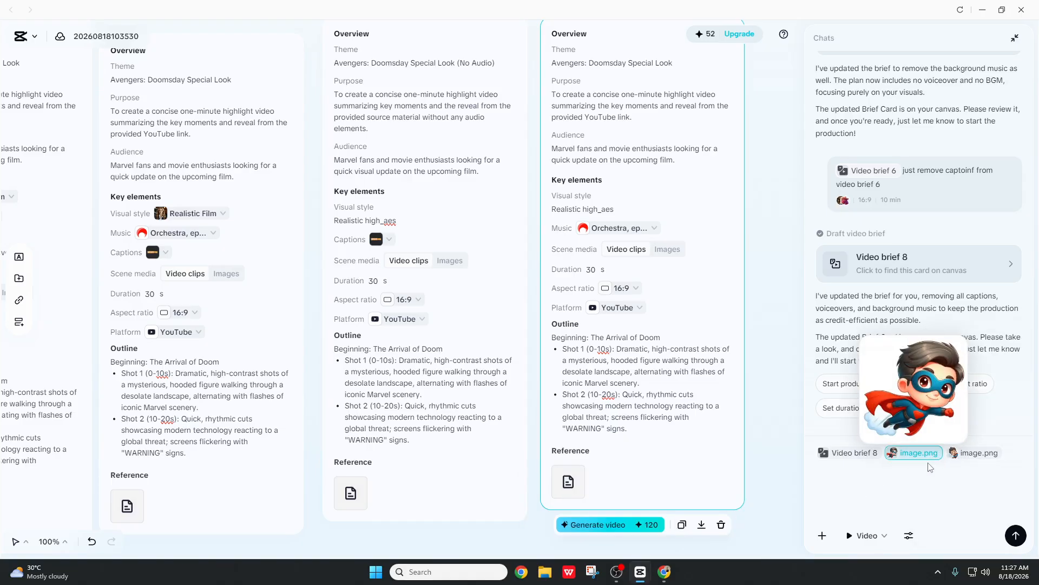
left_click(929, 462)
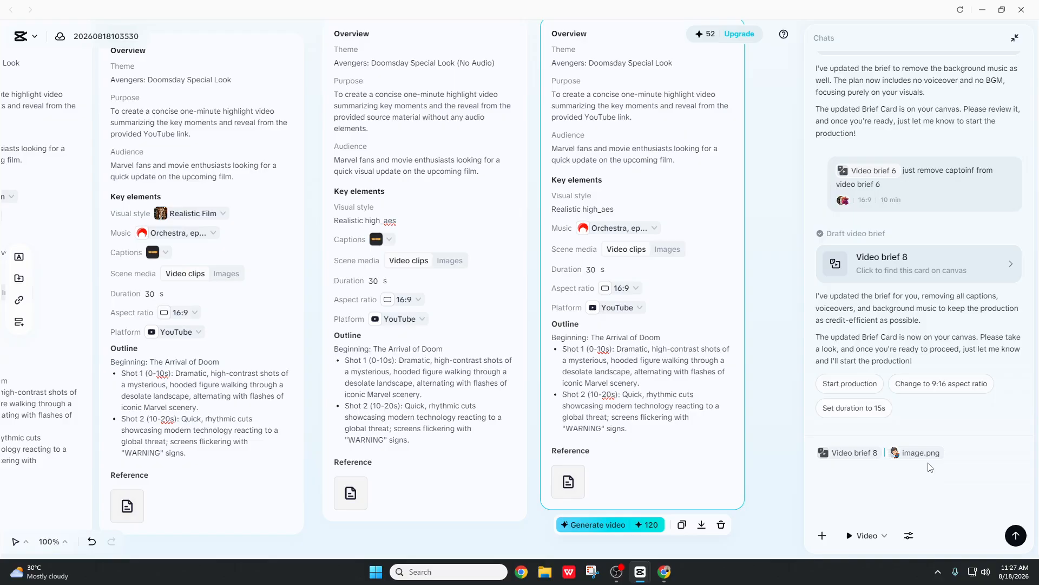
left_click(903, 453)
- Upload the newly downloaded Gemini scene grid image from the Downloads folder to the chat message for Video brief 8
left_click(822, 536)
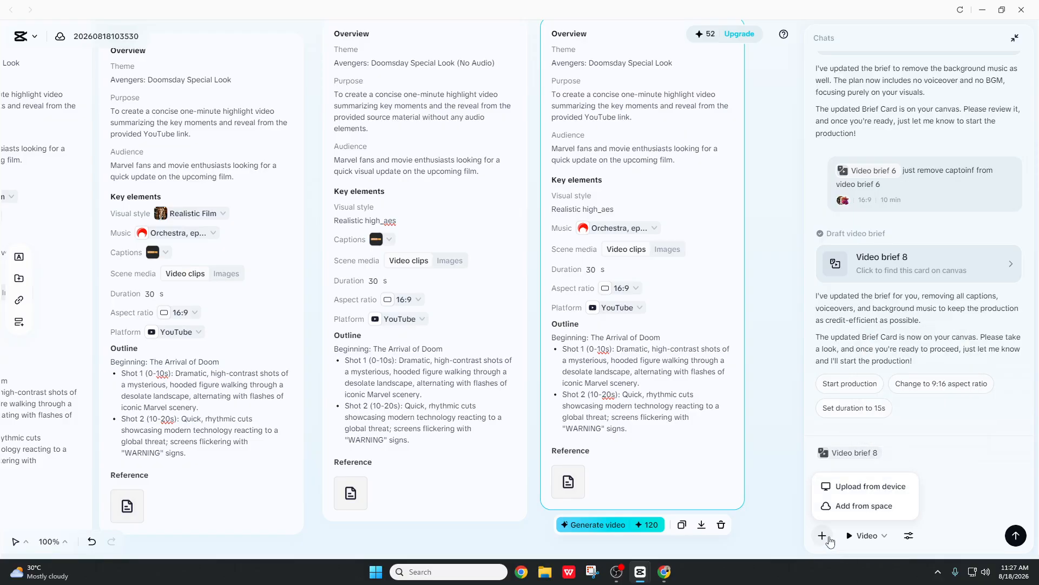
left_click(857, 490)
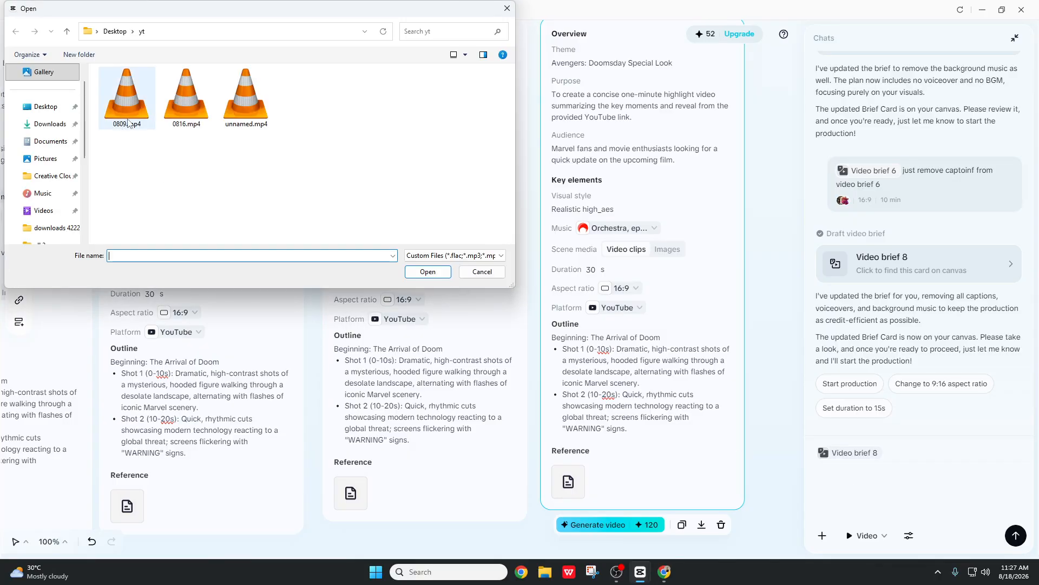
left_click(59, 123)
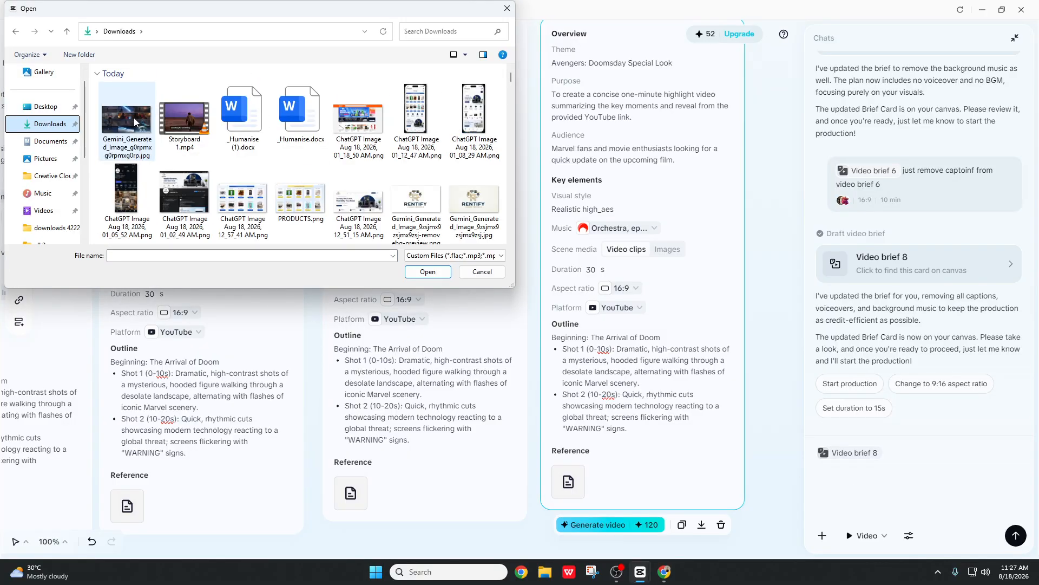
double_click(134, 118)
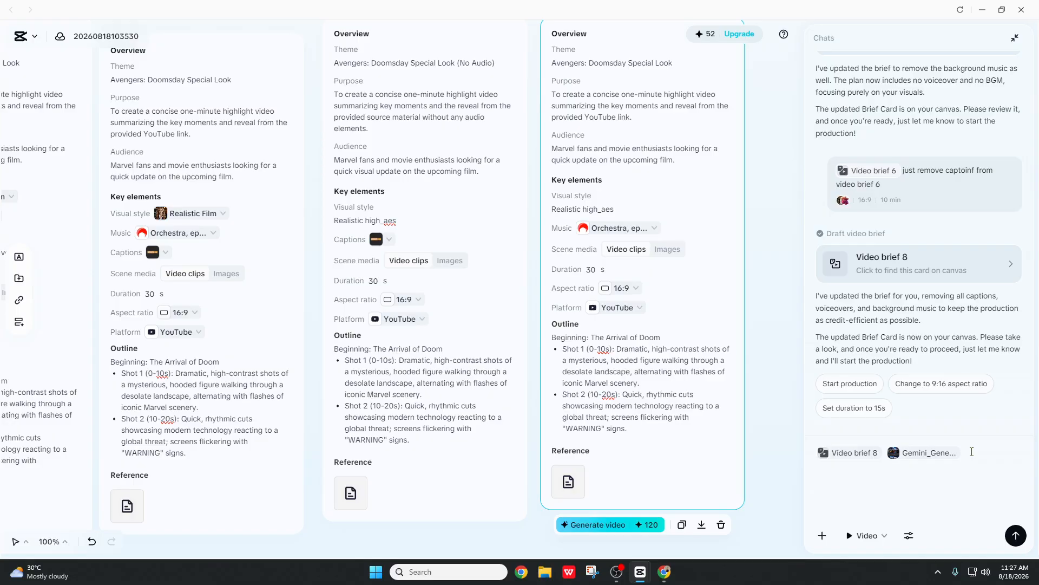
- Write "here are all the image refence now make the video" after the attached brief and image, and send the message
type("her")
type("e is")
key("BackSpace")
key("BackSpace")
type("a")
type("re all the")
type(" image refence ")
type("now ")
type("make the ")
type("vi")
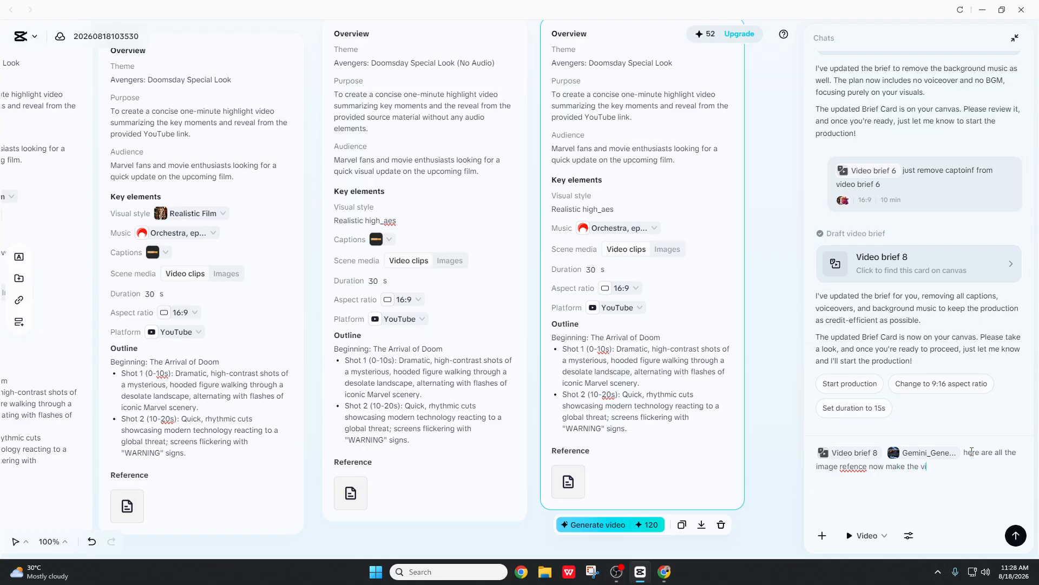
type("deo")
key("Return")
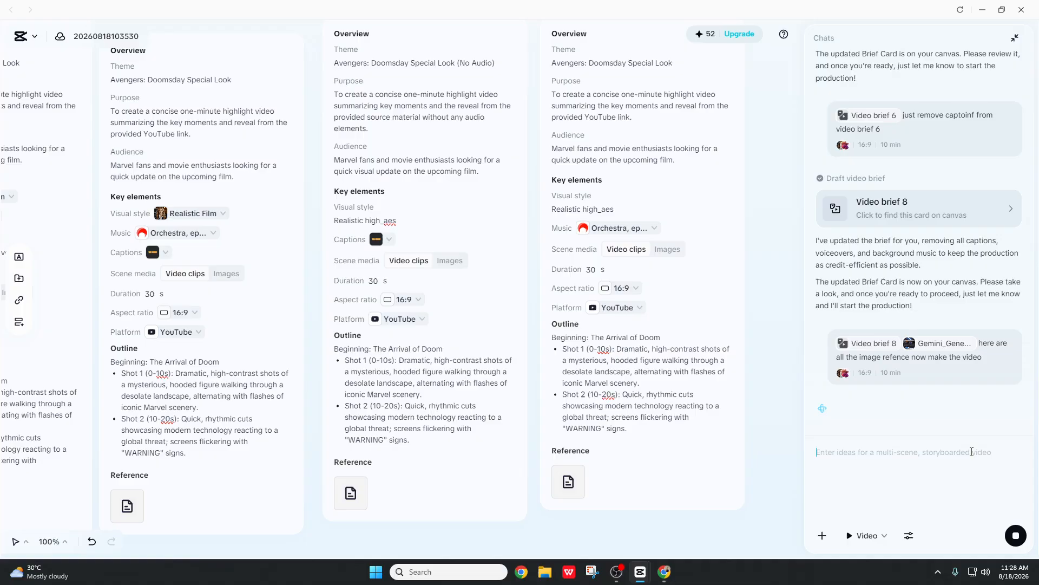
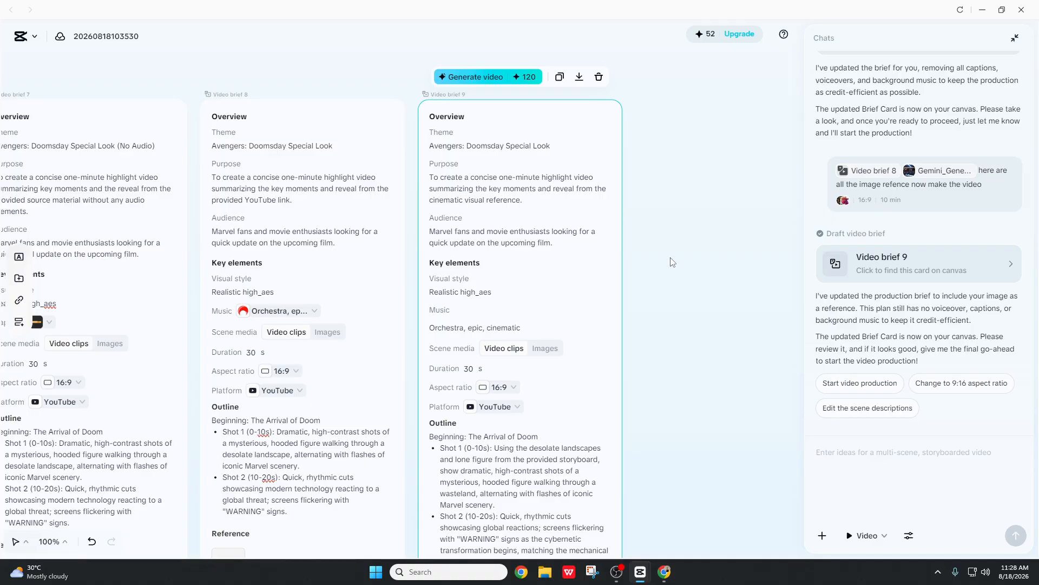
- Attach Video brief 9 to a new chat message and review the brief's outline, reference image and the reply about it
left_click(672, 262)
left_click(594, 216)
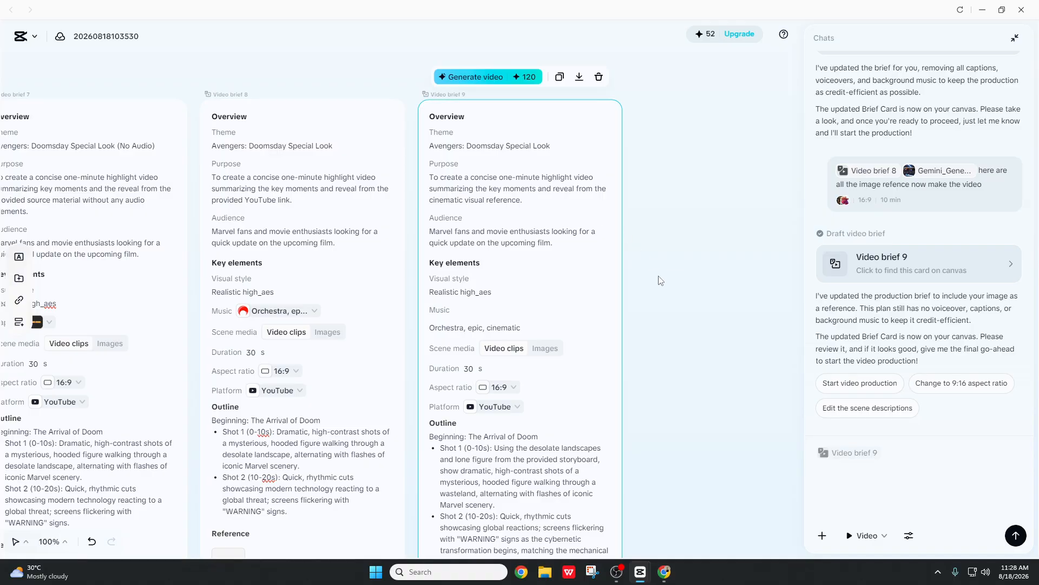
scroll(661, 299, "down", 3)
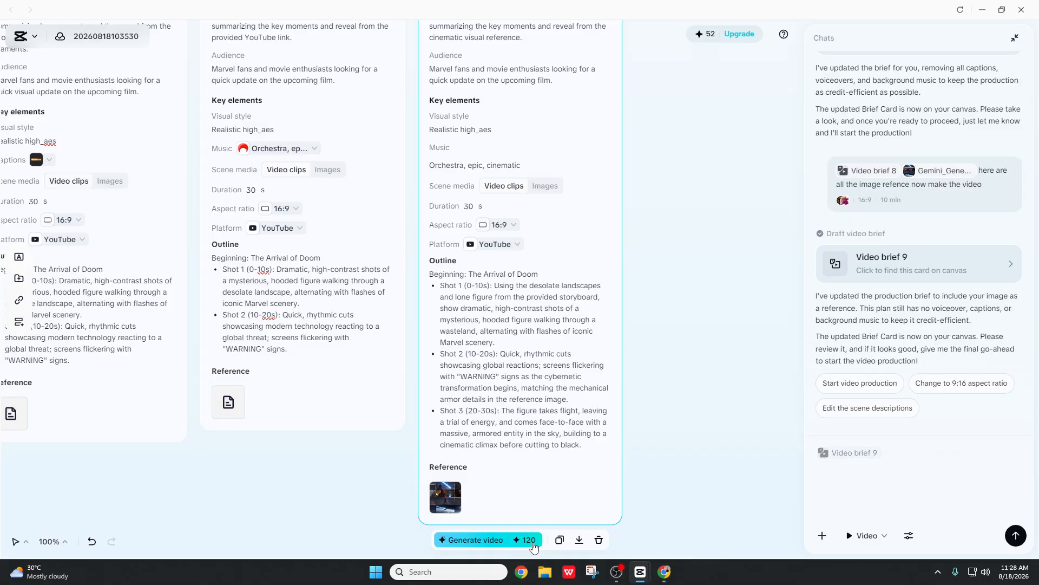
left_click(904, 451)
left_click_drag(882, 320, 970, 327)
left_click(970, 327)
left_click_drag(831, 337, 966, 338)
left_click(943, 346)
- Write in the message that it said 120 credits without images and still says the same, despite the promise of less credits
left_click(919, 450)
type("i saw when i didnt provide the imag")
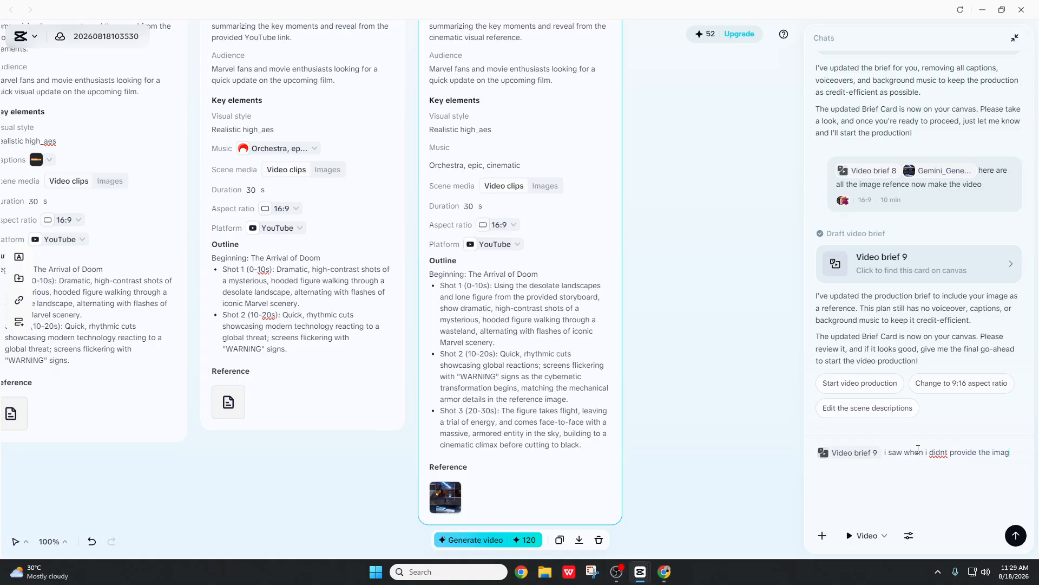
type("es it say")
type("s it wi")
type("ll take 12")
type("0 credits i")
type("t stills says th")
type("e sa")
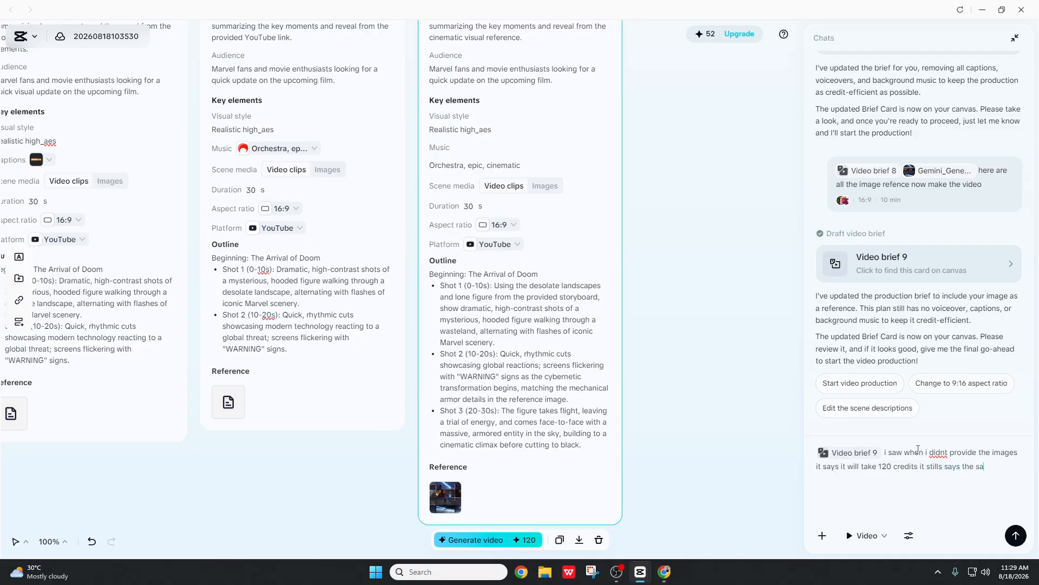
type("me when you said")
type(" it will take less cred")
type("its")
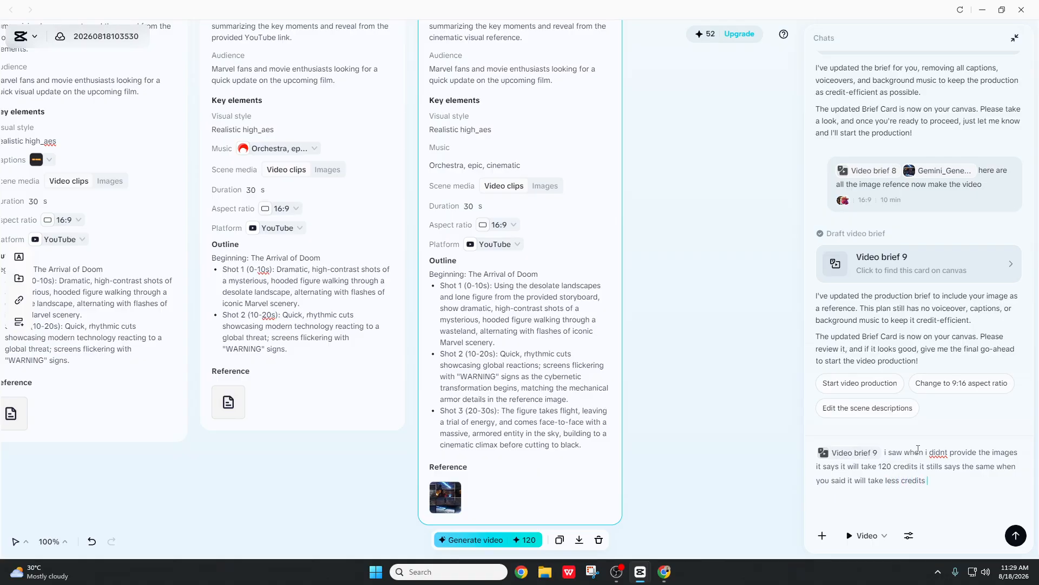
- Ask whether there is any other way to give the images or whether to give them one by one, and send the message
type(" if i giveve you the images is their any o")
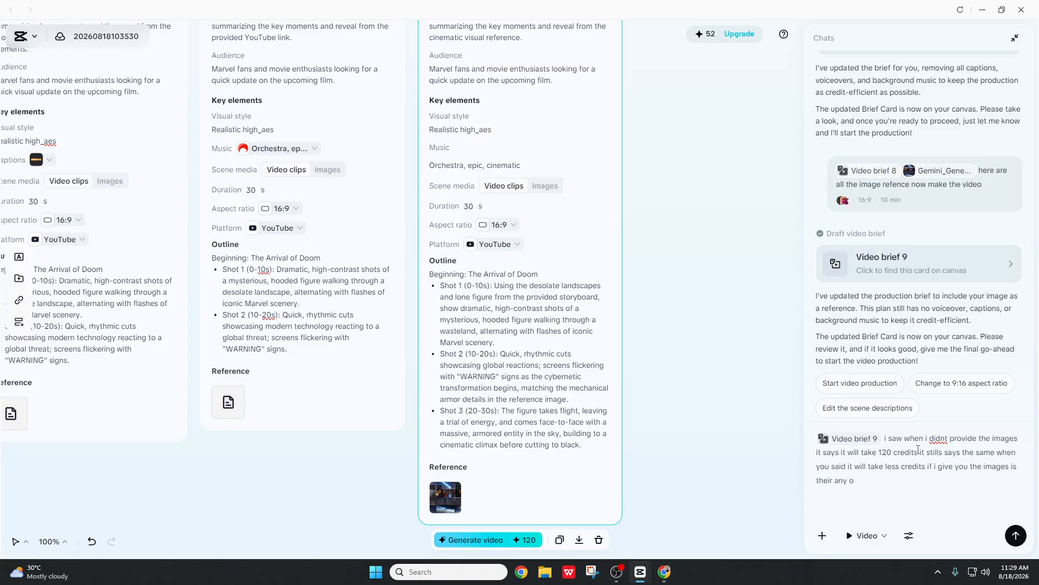
type("other way to give the images or shoul")
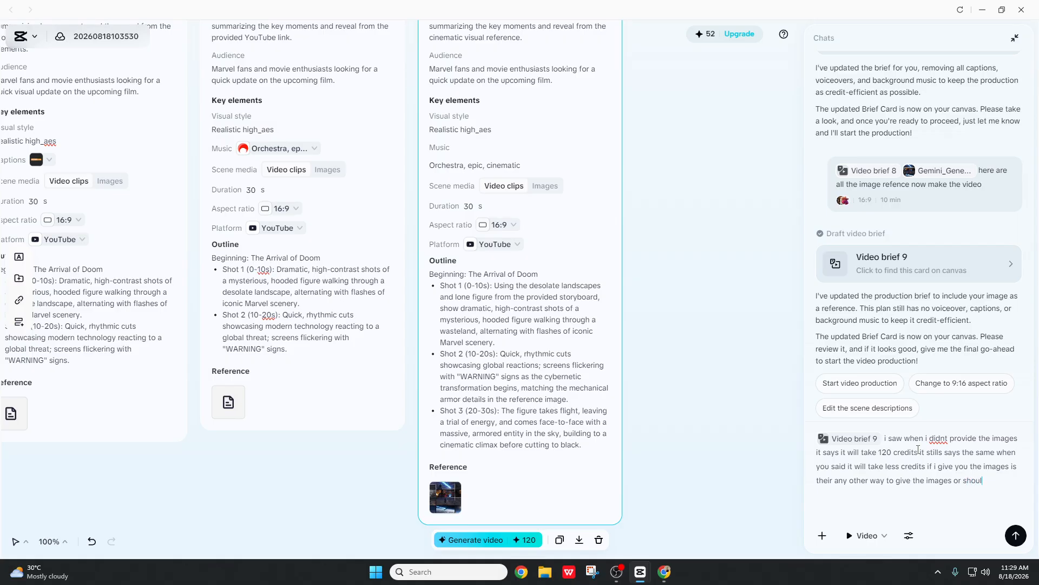
type("d i give thes")
type("e")
type("e ")
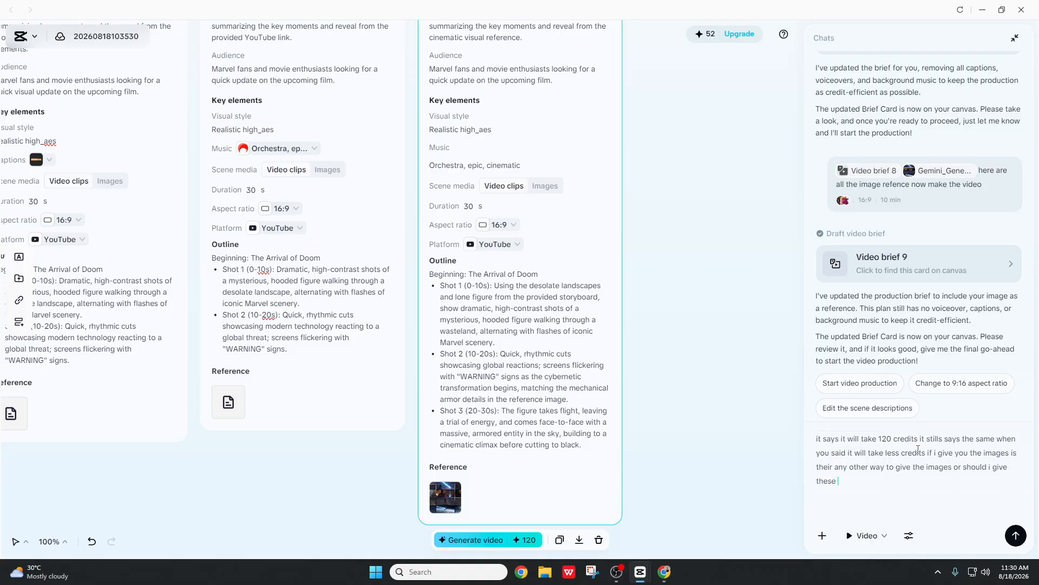
type("images one by one")
key("Return")
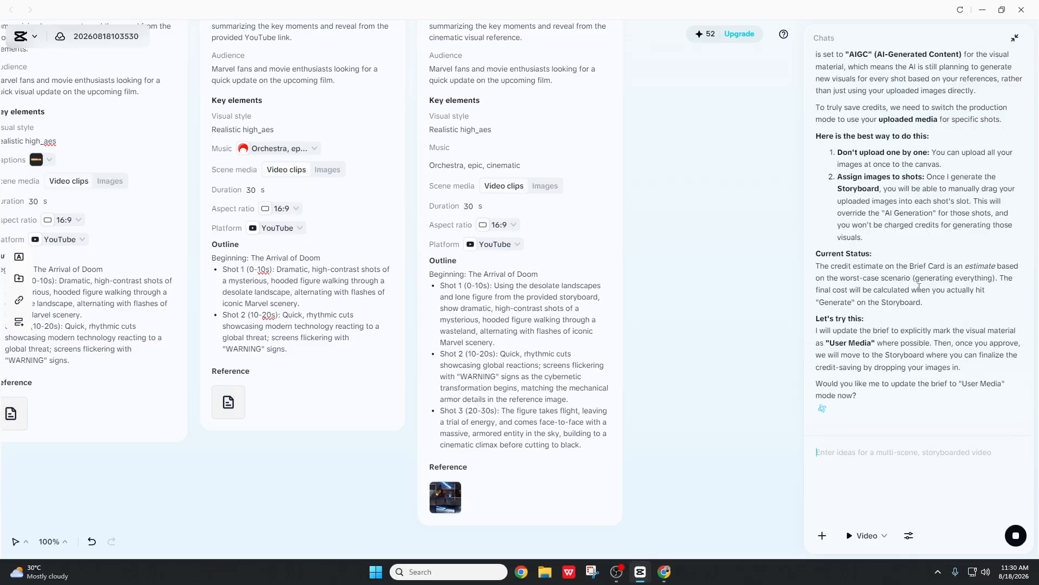
- Read the part of the reply explaining the credit estimate, the AIGC setting and the use of uploaded media
scroll(856, 189, "up", 3)
scroll(823, 130, "up", 2)
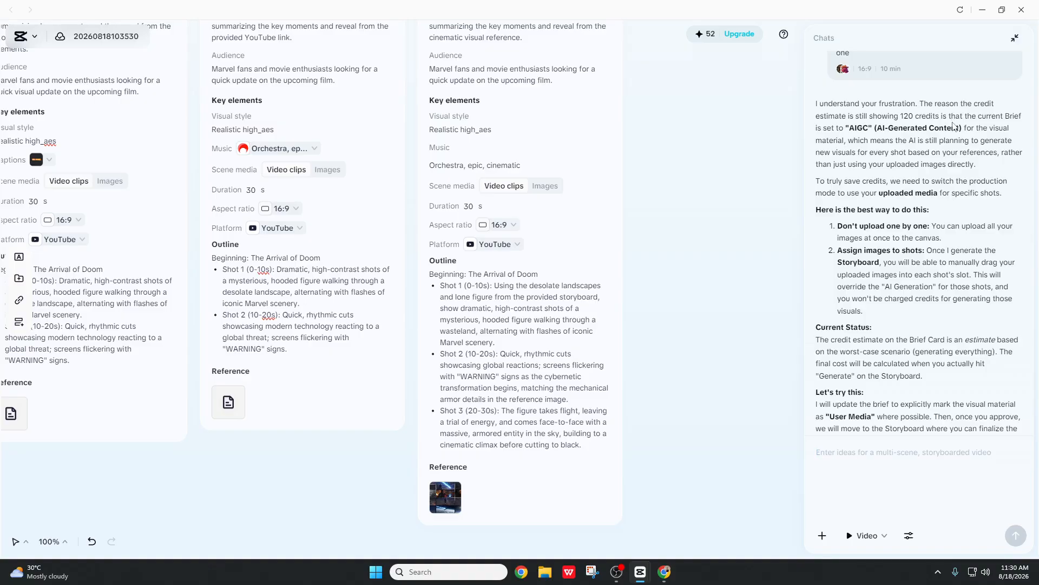
left_click_drag(847, 128, 1012, 130)
left_click_drag(847, 141, 952, 144)
left_click(948, 151)
left_click_drag(825, 182, 941, 183)
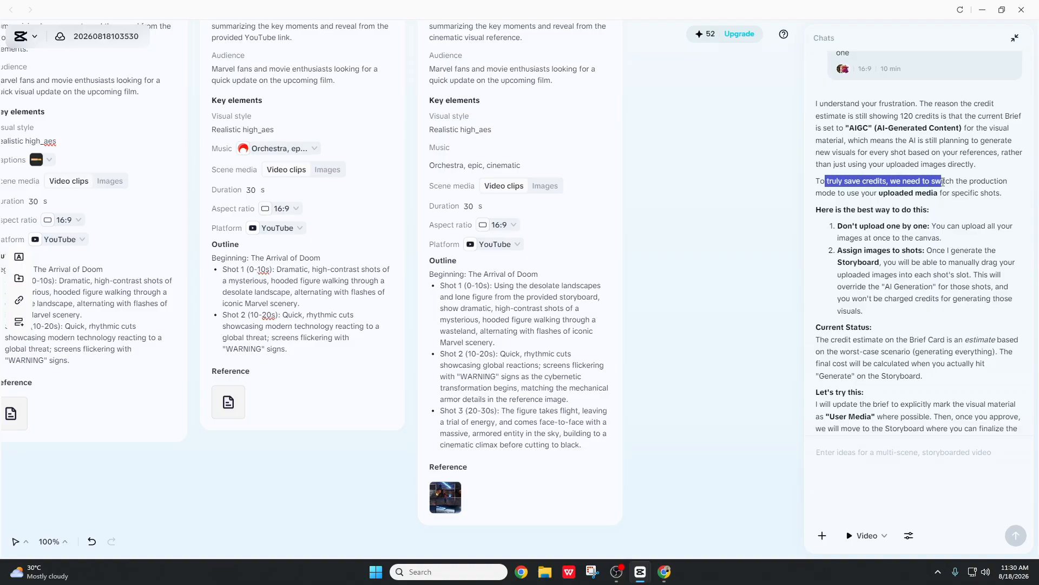
left_click(945, 190)
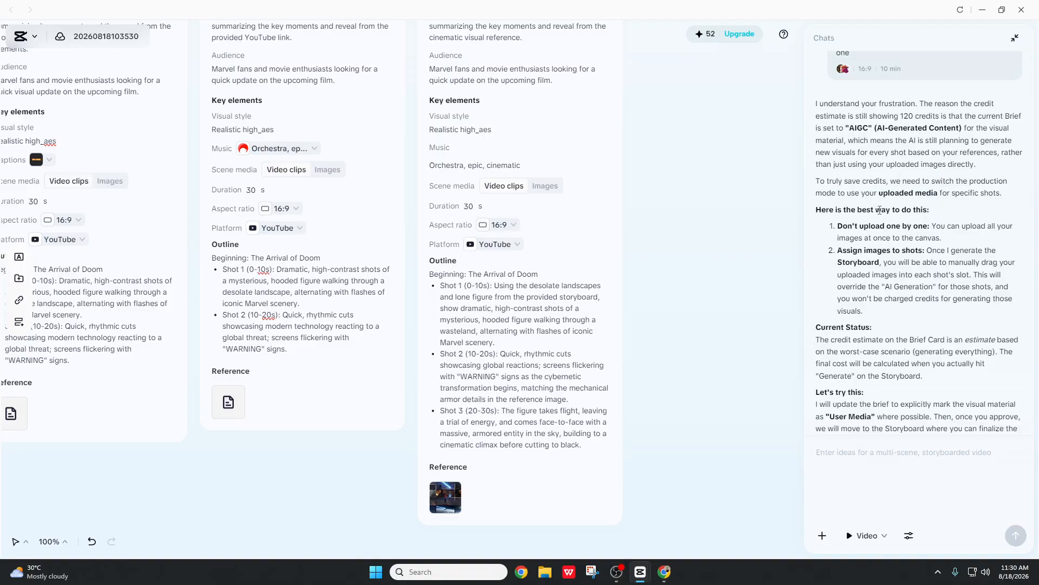
left_click_drag(878, 194, 969, 195)
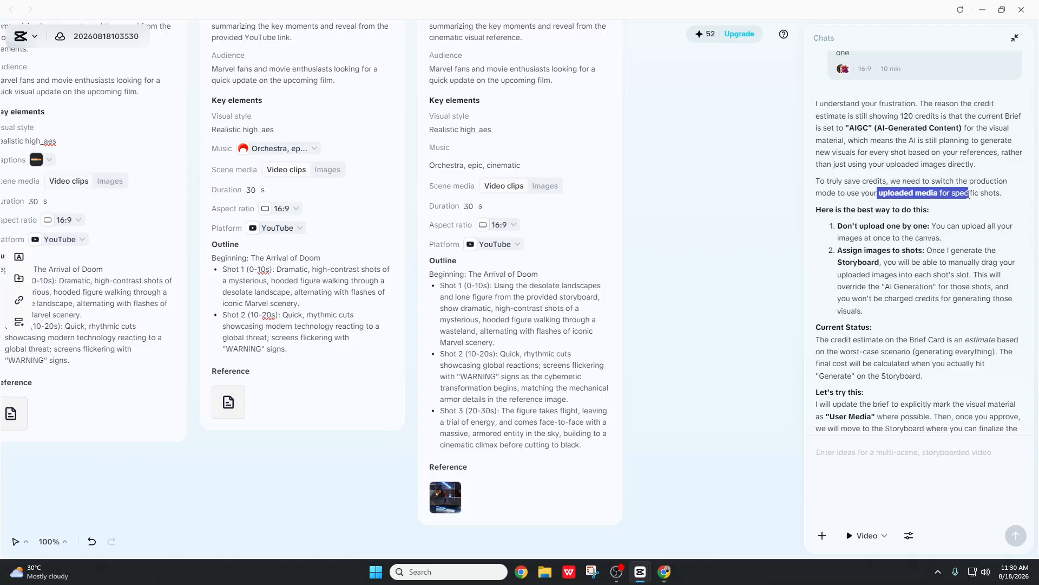
left_click(970, 195)
- Read the reply's recommended way of uploading the images and assigning them to storyboard shots
left_click_drag(817, 215, 940, 215)
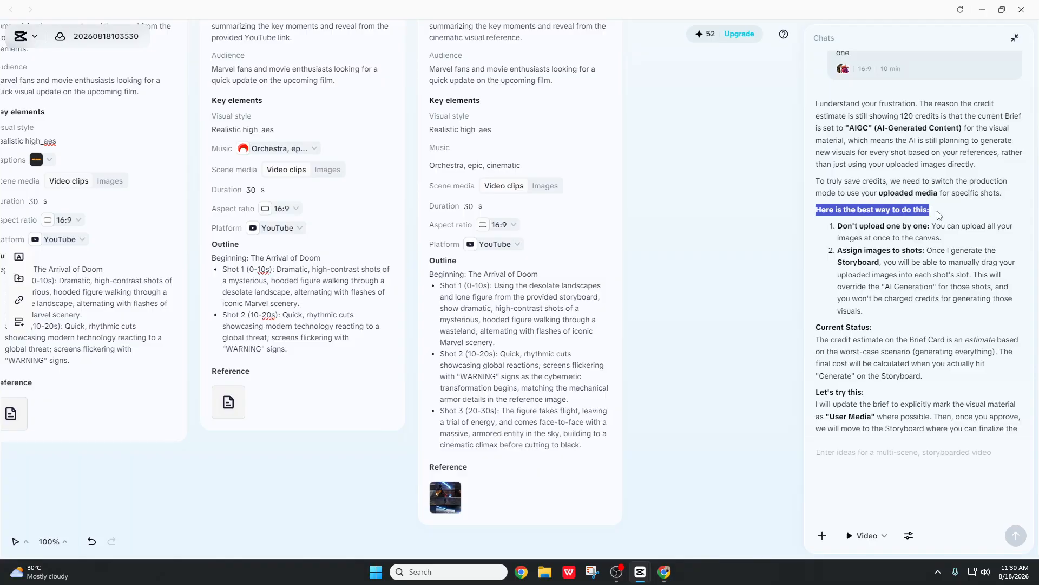
left_click(941, 215)
left_click_drag(844, 226, 931, 226)
left_click(939, 225)
left_click(941, 231)
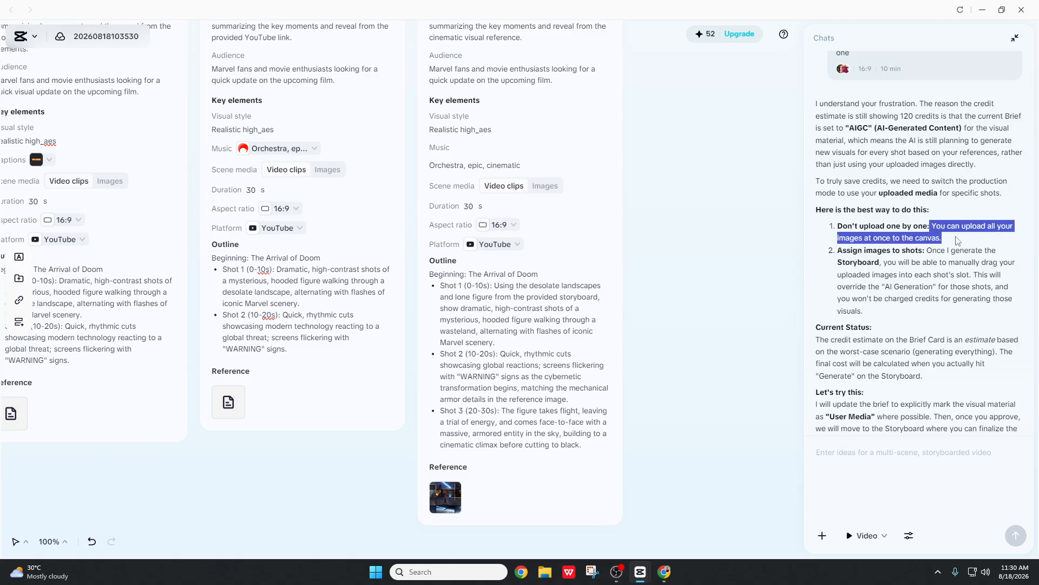
left_click(957, 242)
left_click_drag(839, 250, 1003, 251)
left_click(928, 250)
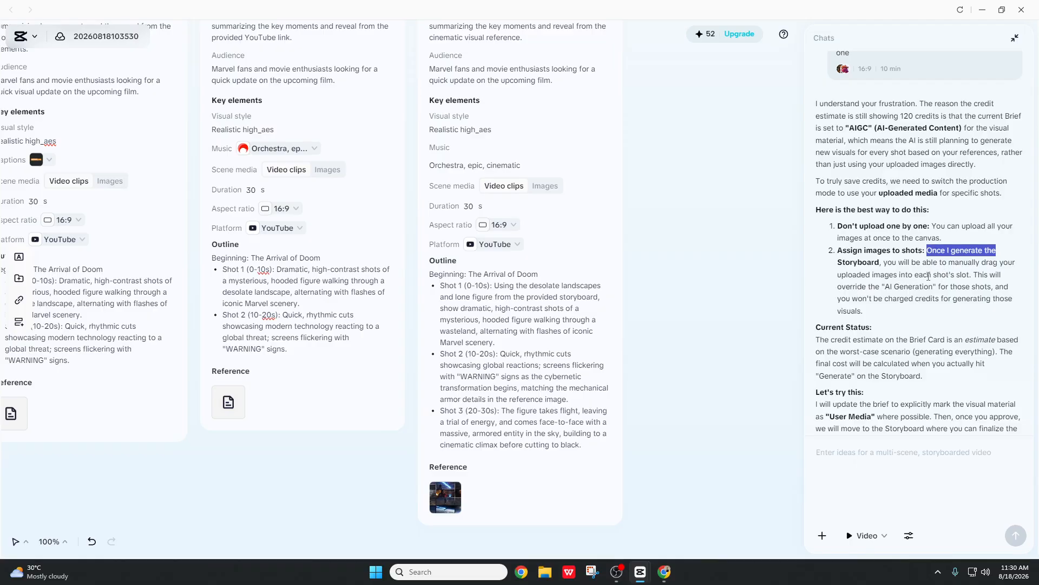
- Read the reply's "Current Status" and "Let's try this" sections about the final cost and the "User Media" mode
scroll(847, 324, "down", 1)
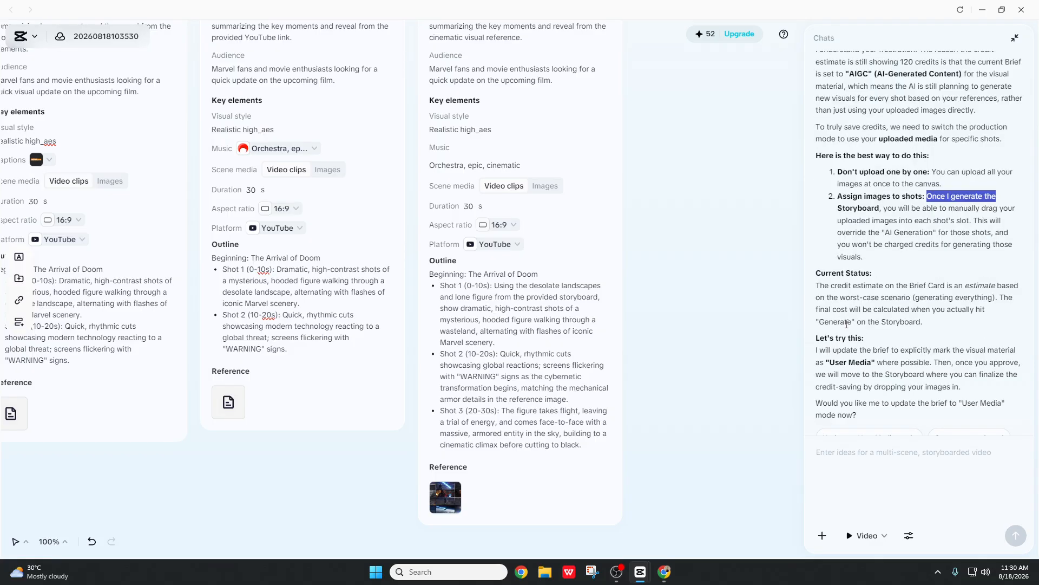
left_click_drag(816, 285, 989, 286)
left_click(926, 299)
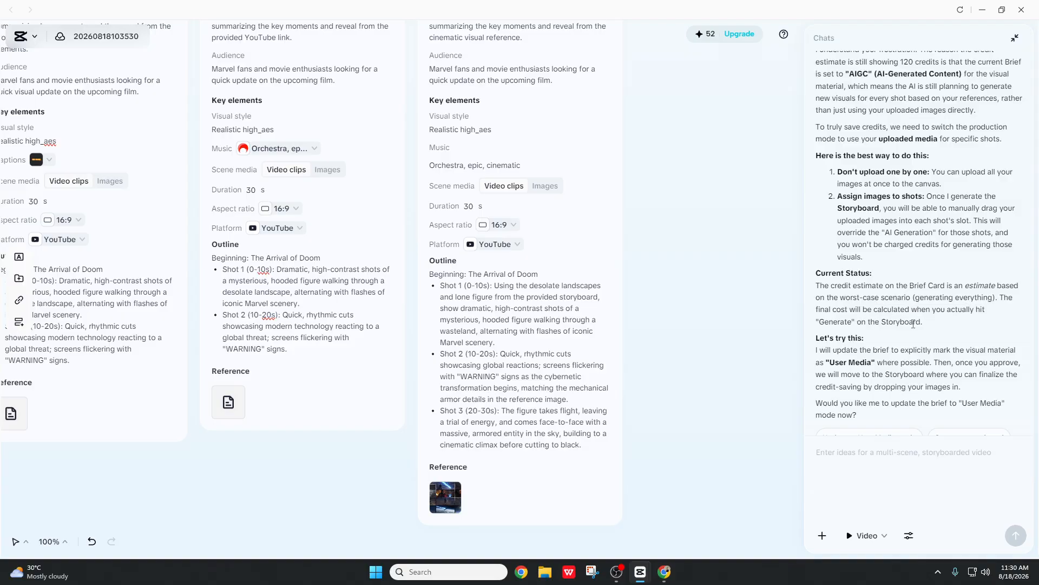
scroll(837, 341, "down", 1)
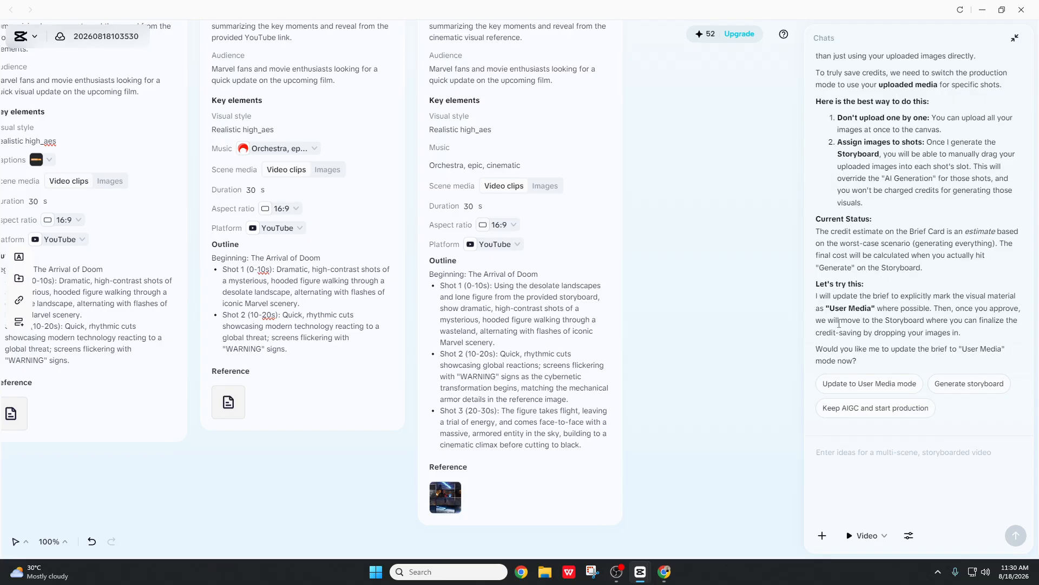
left_click_drag(818, 296, 998, 297)
left_click(903, 305)
- Copy the phrase "switch the production mode" from the reply and send it as a new chat message
scroll(930, 353, "up", 4)
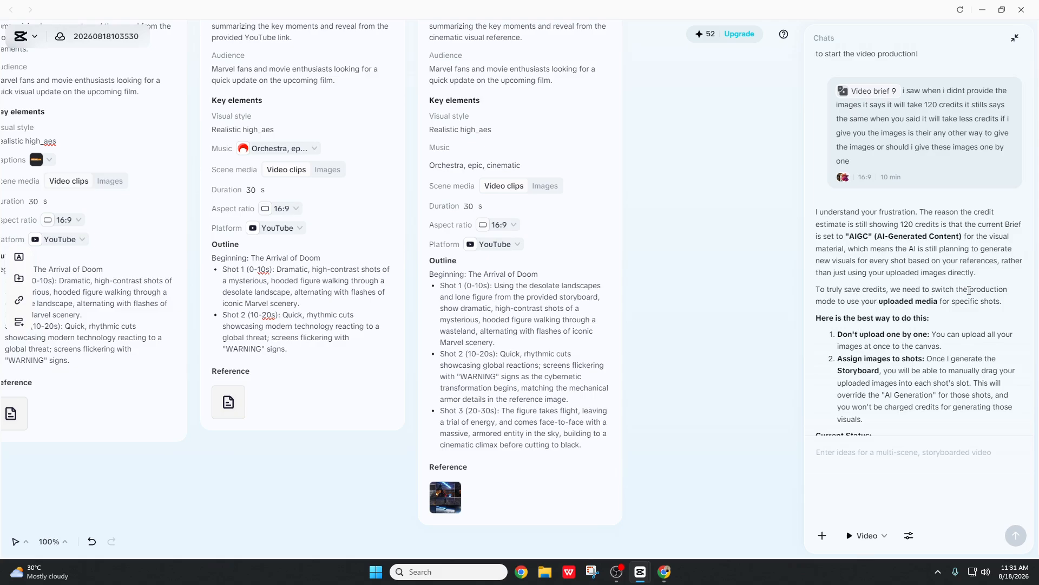
left_click_drag(969, 289, 836, 310)
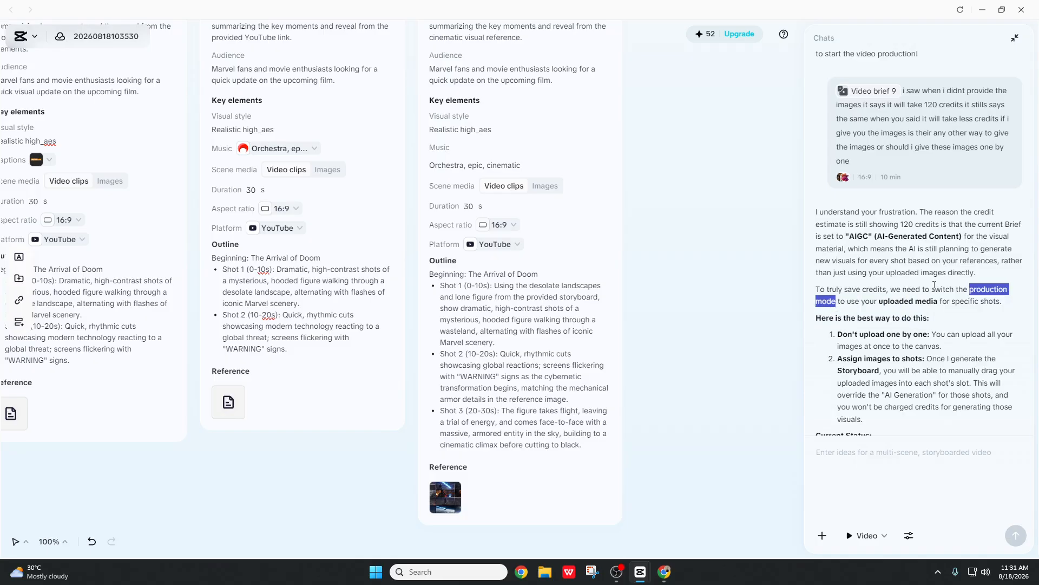
left_click_drag(932, 289, 838, 301)
key("ctrl+c")
left_click(879, 459)
key("ctrl+v")
key("Return")
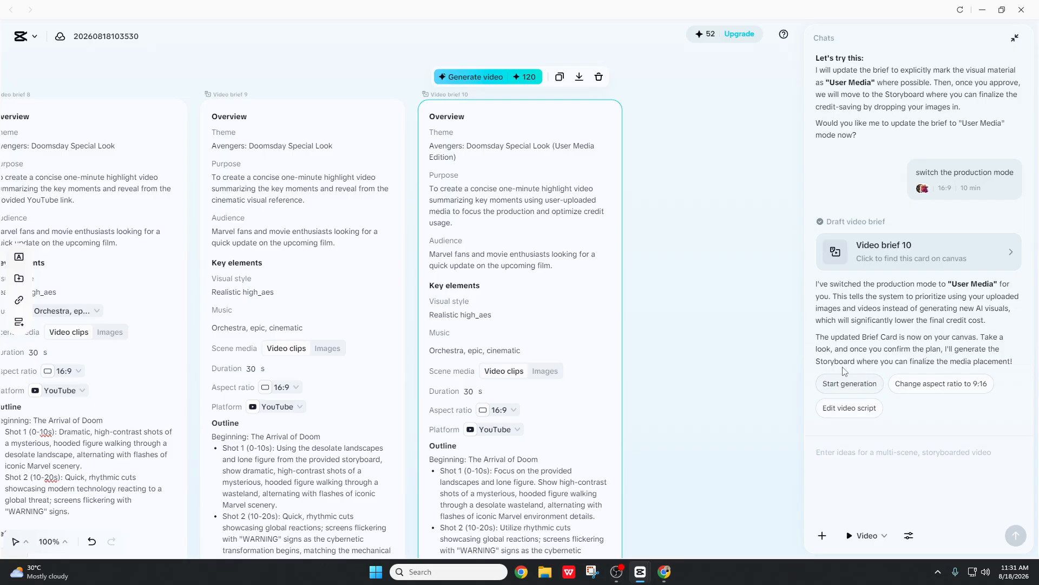
- Try to start generation with the suggested reply for Video brief 10, and check the brief's outline, reference image and credit cost
left_click(868, 388)
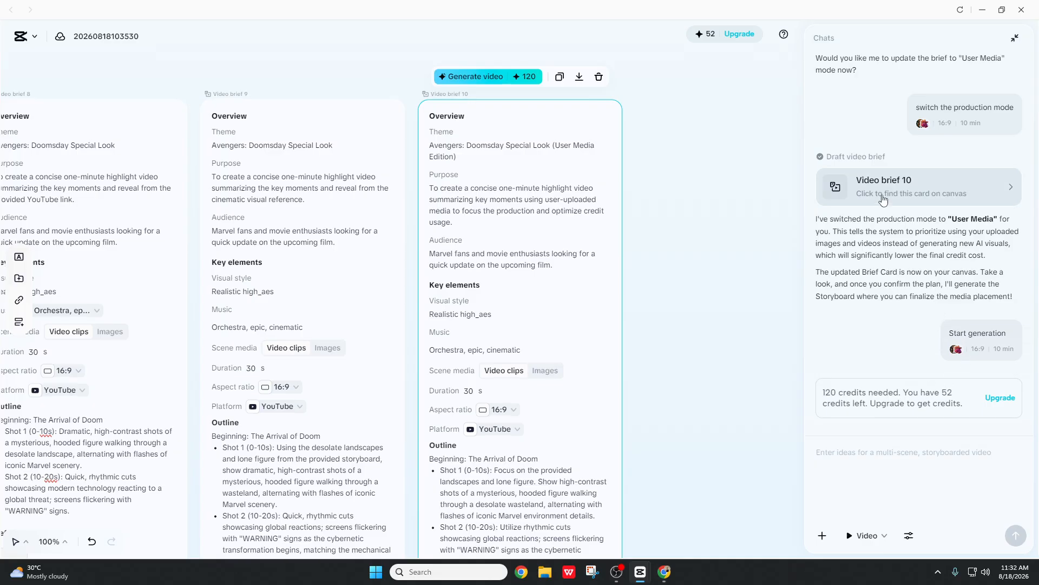
scroll(549, 403, "down", 5)
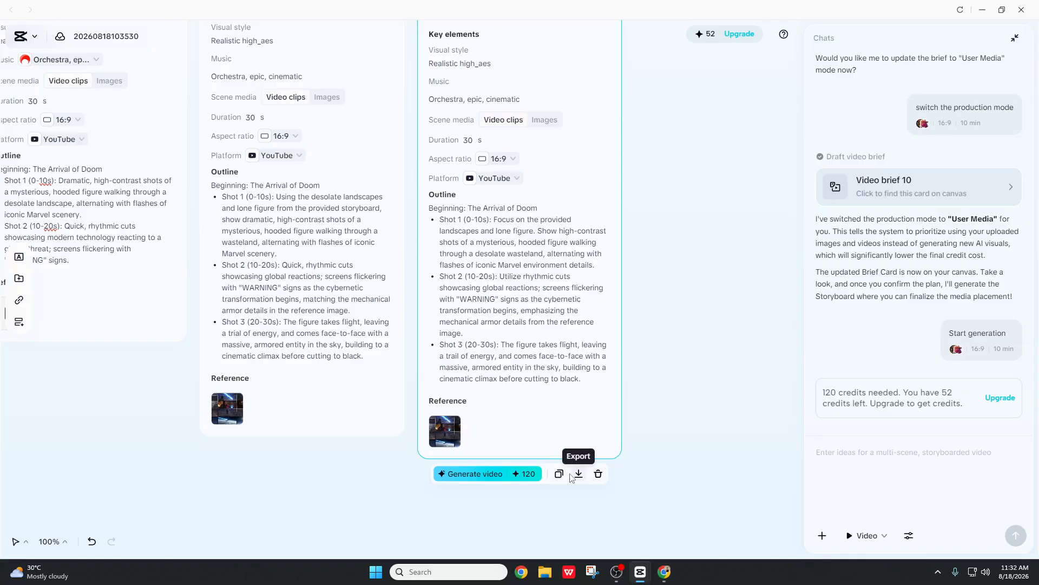
left_click(887, 473)
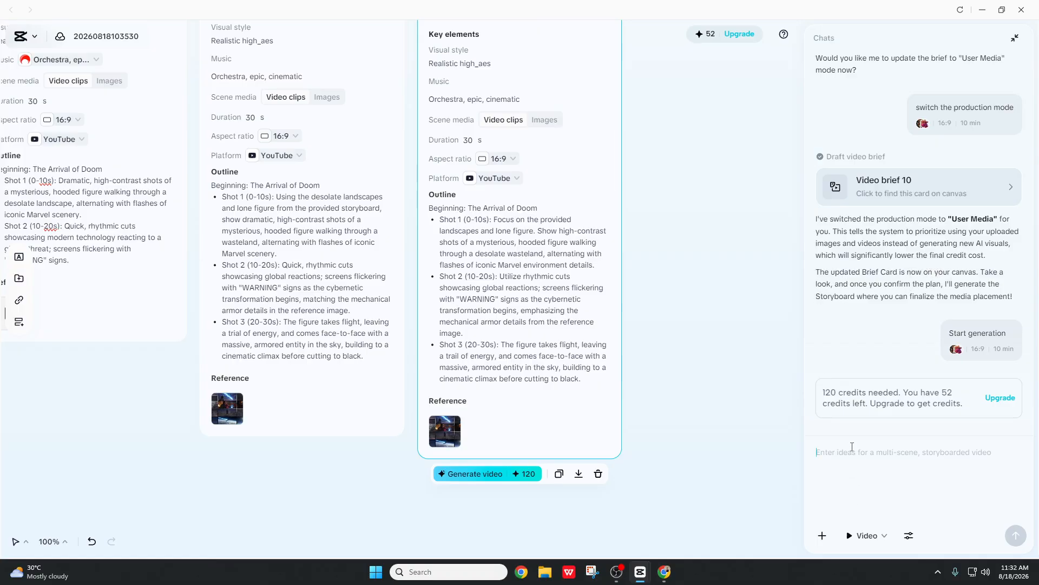
- Send the chat message "i confirm the plan"
type("i co")
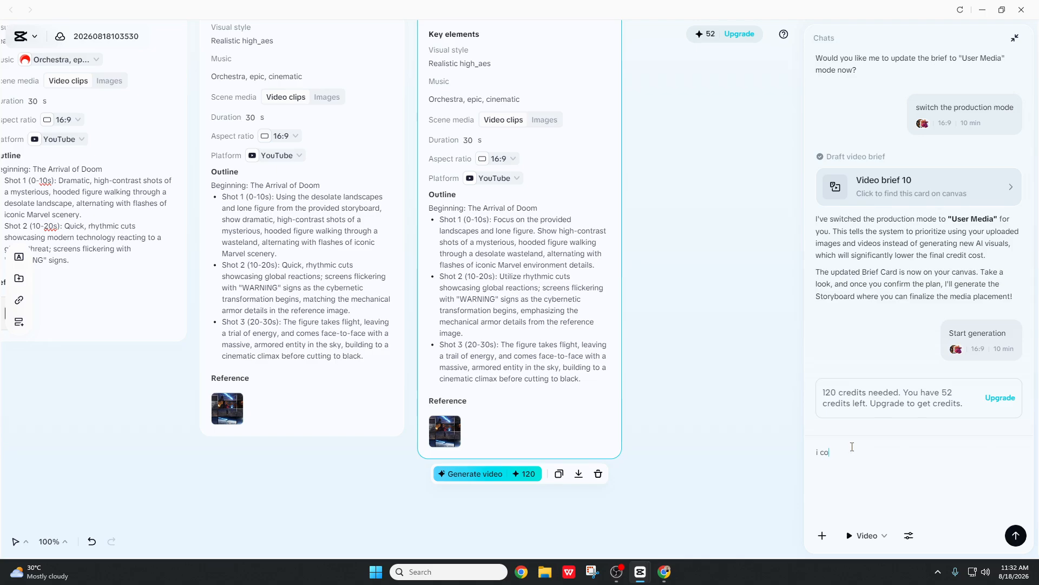
type("nfirm the plan")
key("Return")
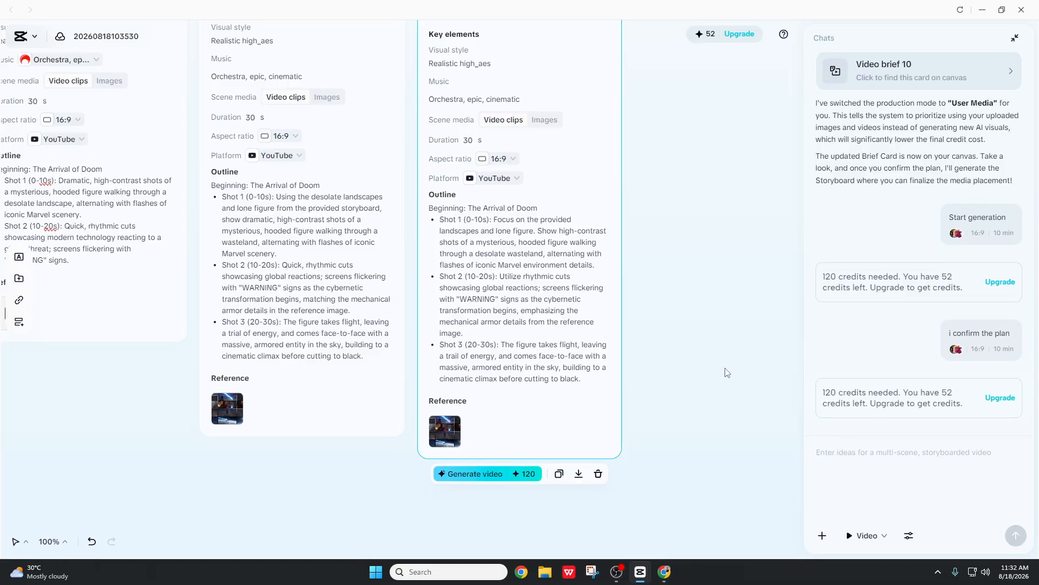
- Shorten the duration of Video brief 10 to 10 seconds
scroll(677, 389, "up", 3)
scroll(683, 367, "up", 2)
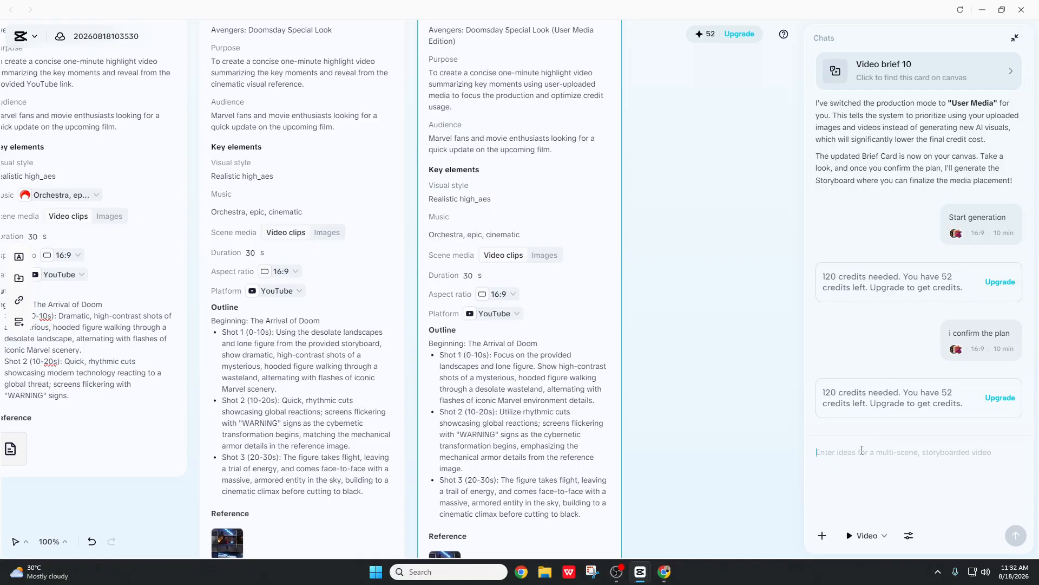
left_click_drag(857, 180, 1015, 182)
left_click(1016, 182)
left_click(481, 279)
scroll(520, 274, "down", 2)
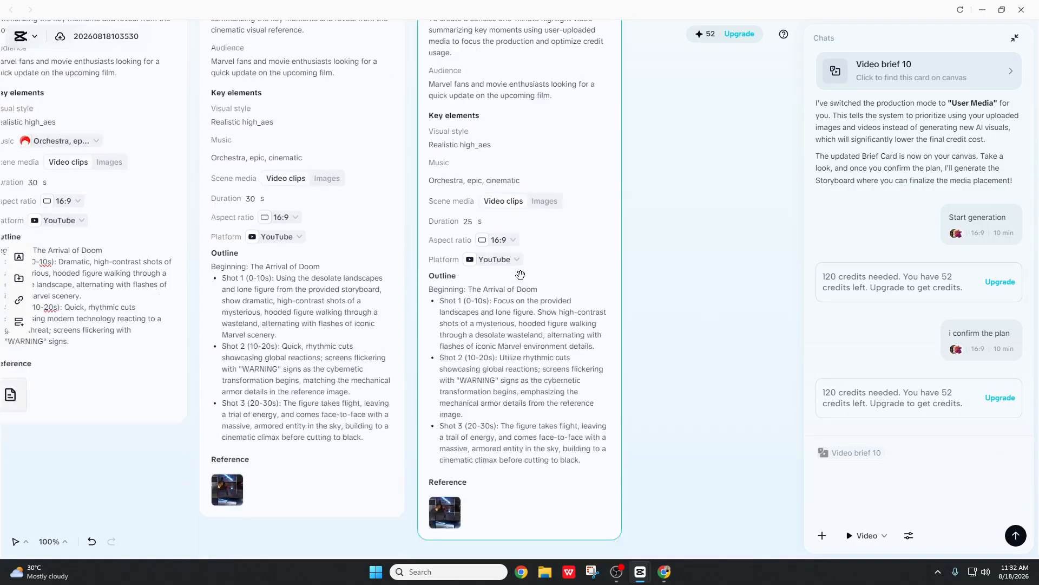
scroll(593, 334, "down", 3)
scroll(592, 334, "up", 1)
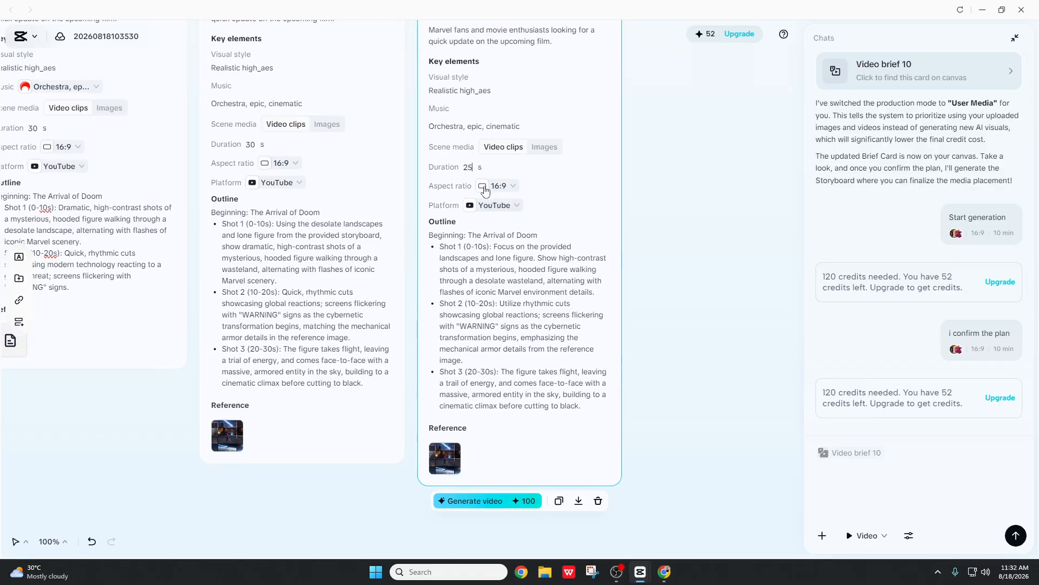
left_click(482, 170)
left_click(482, 170)
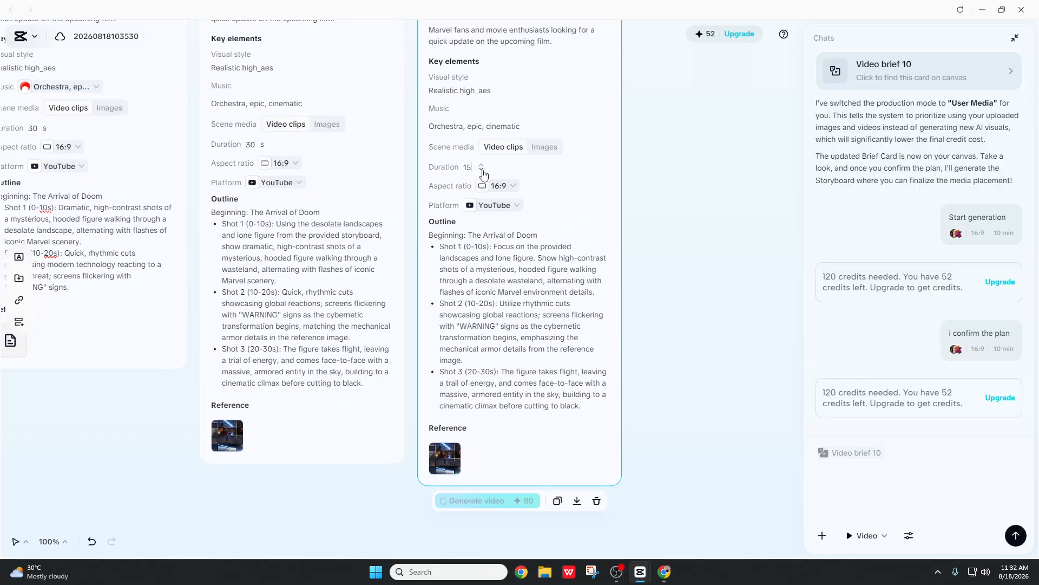
left_click(482, 171)
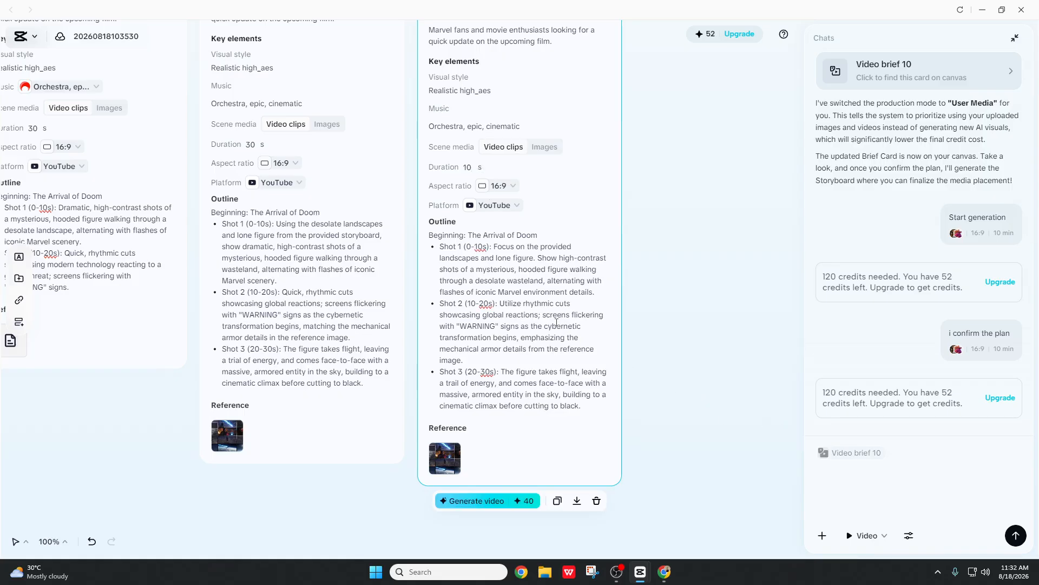
- Submit the shortened Video brief 10 in the chat to generate its storyboard video
scroll(543, 294, "up", 5)
scroll(541, 287, "down", 5)
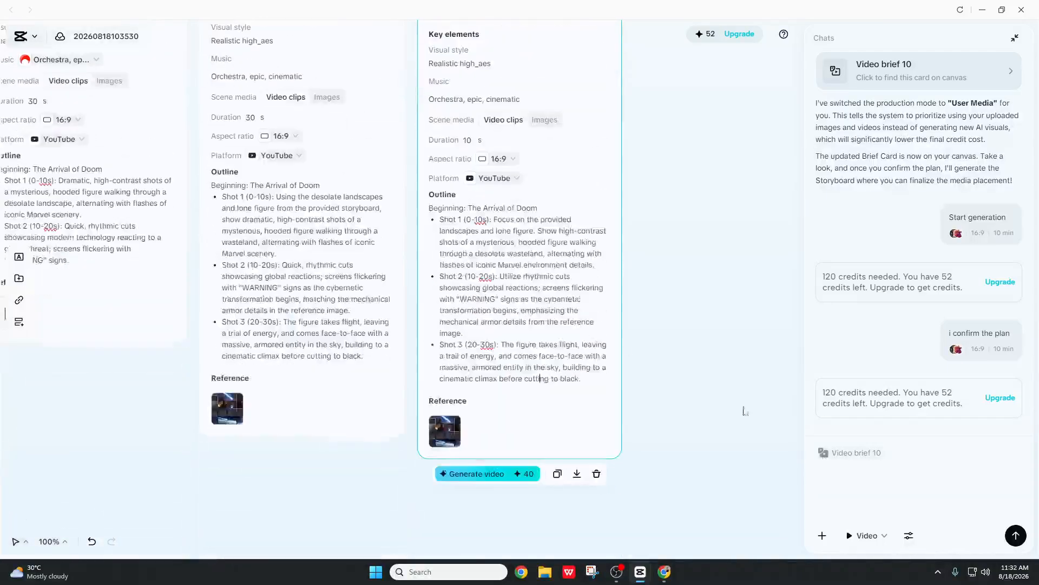
left_click(1015, 535)
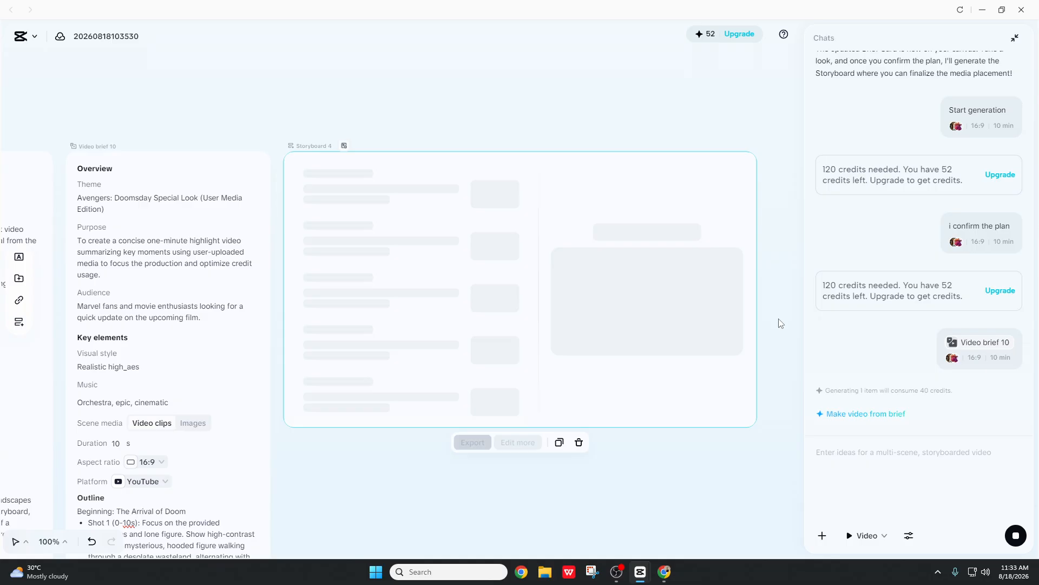
left_click(617, 572)
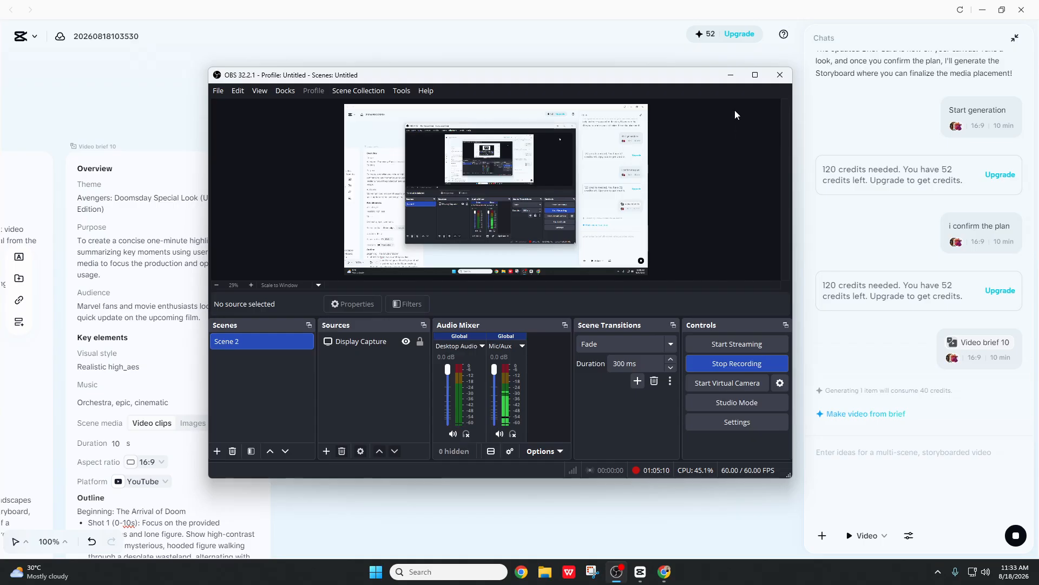
left_click(731, 79)
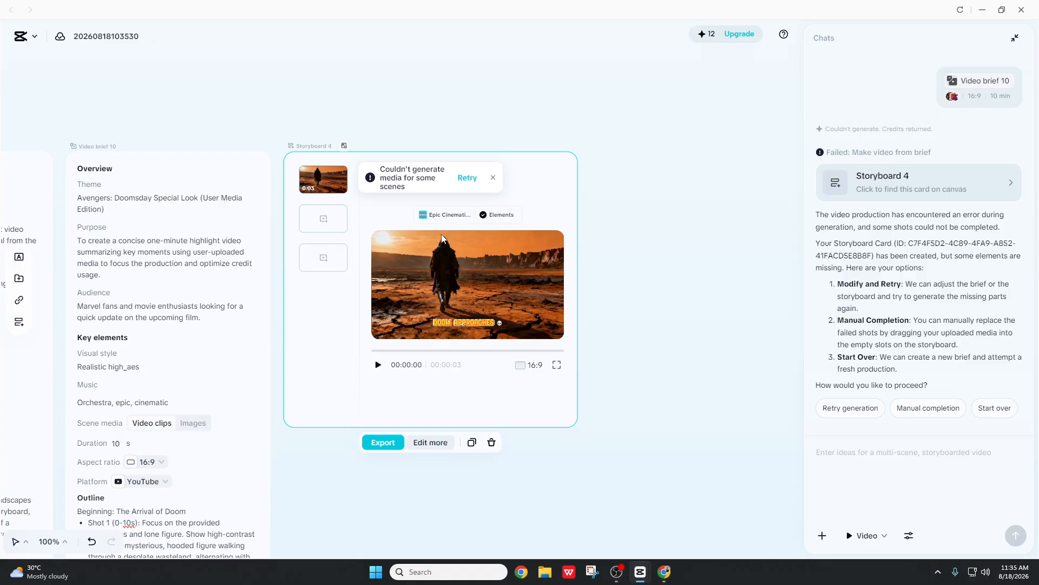
- Play the Storyboard 4 video in full screen and return to the canvas
mouse_move(447, 226)
left_click(557, 364)
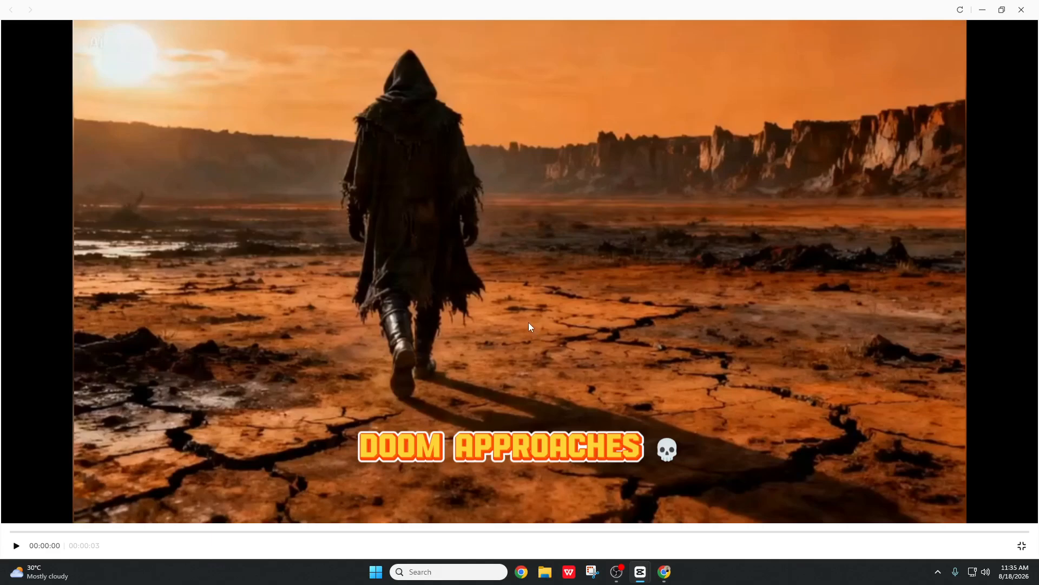
key("space")
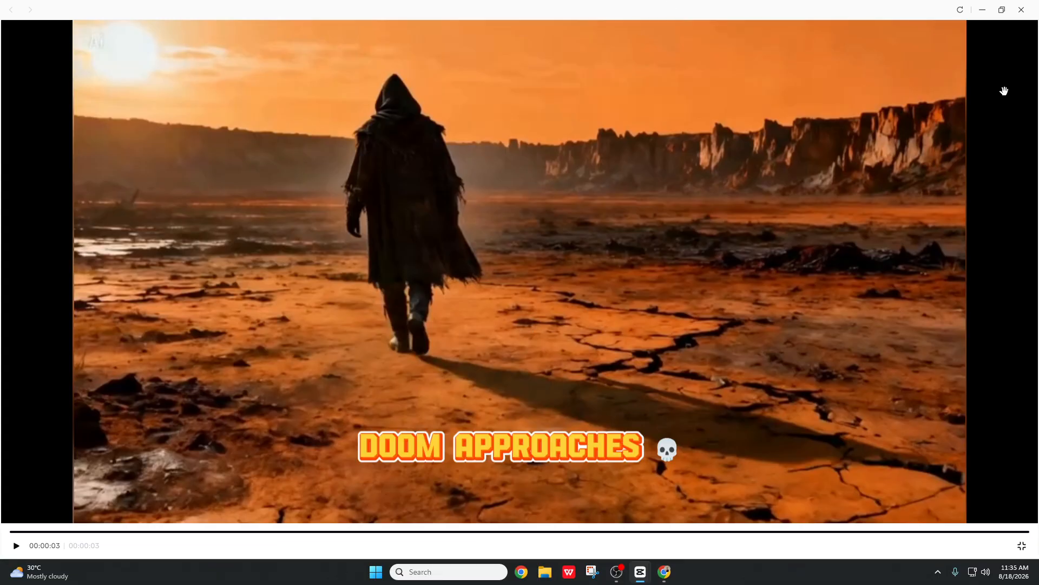
left_click(1022, 546)
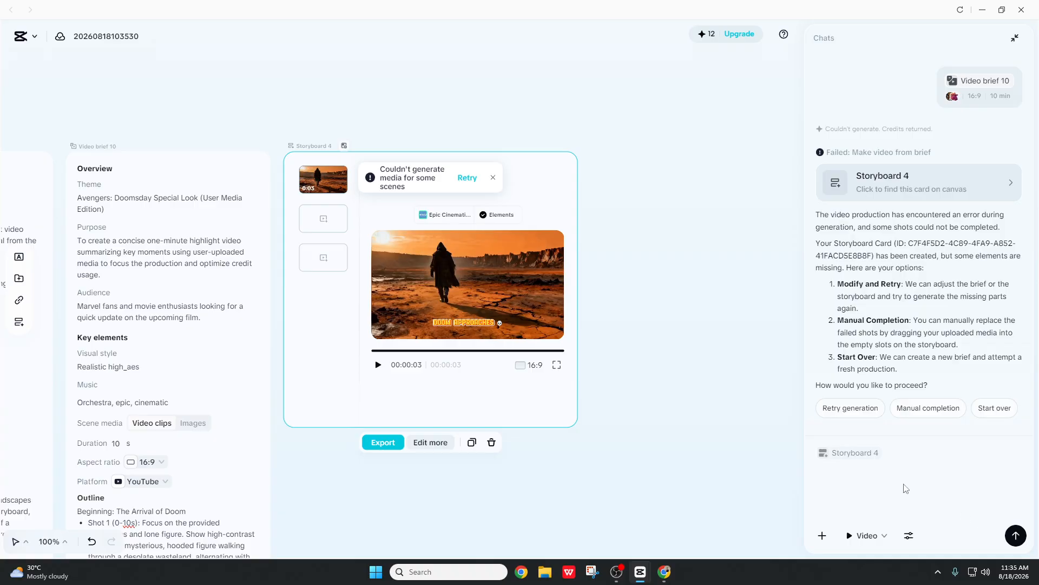
- Select the Storyboard 4 reference in the message draft and look back through the earlier chat messages and video briefs
left_click(857, 453)
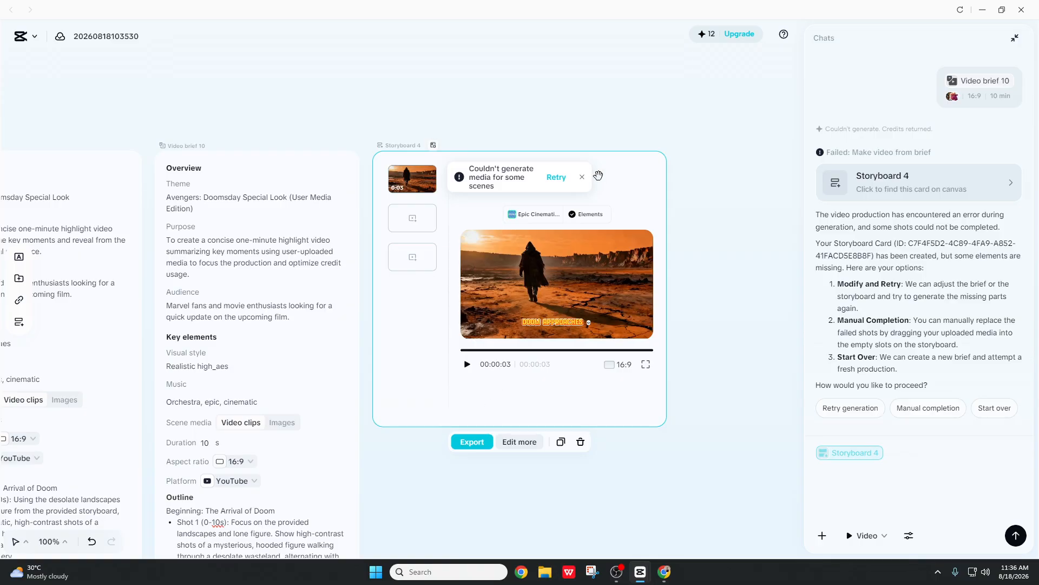
mouse_move(715, 39)
scroll(920, 352, "up", 15)
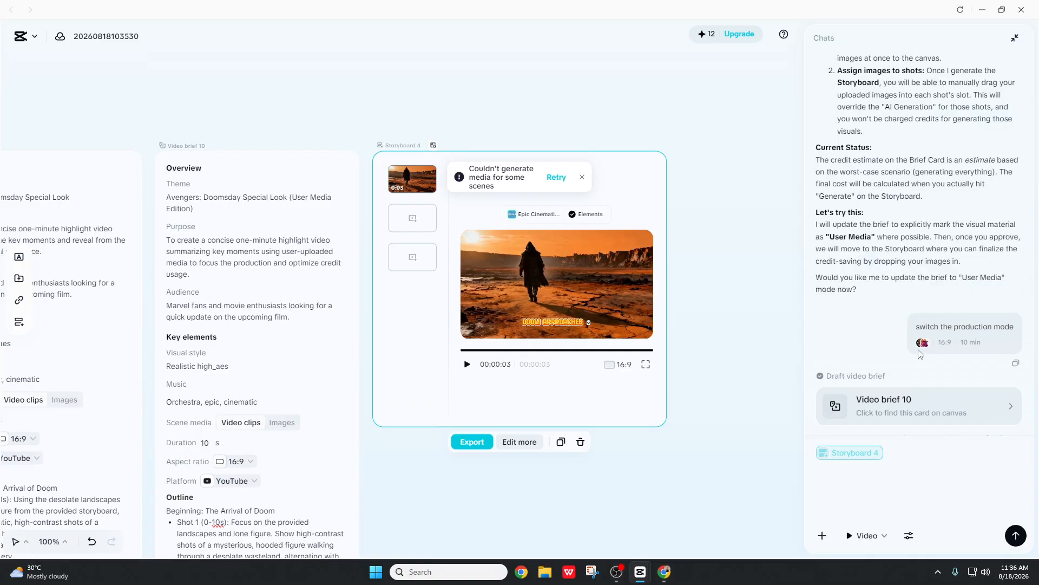
scroll(919, 353, "up", 20)
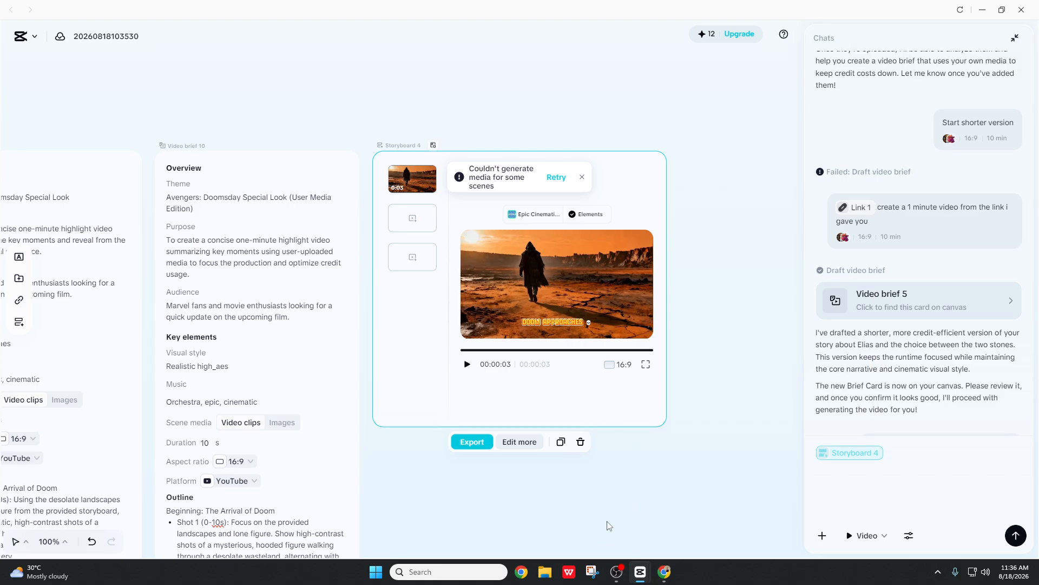
left_click(616, 571)
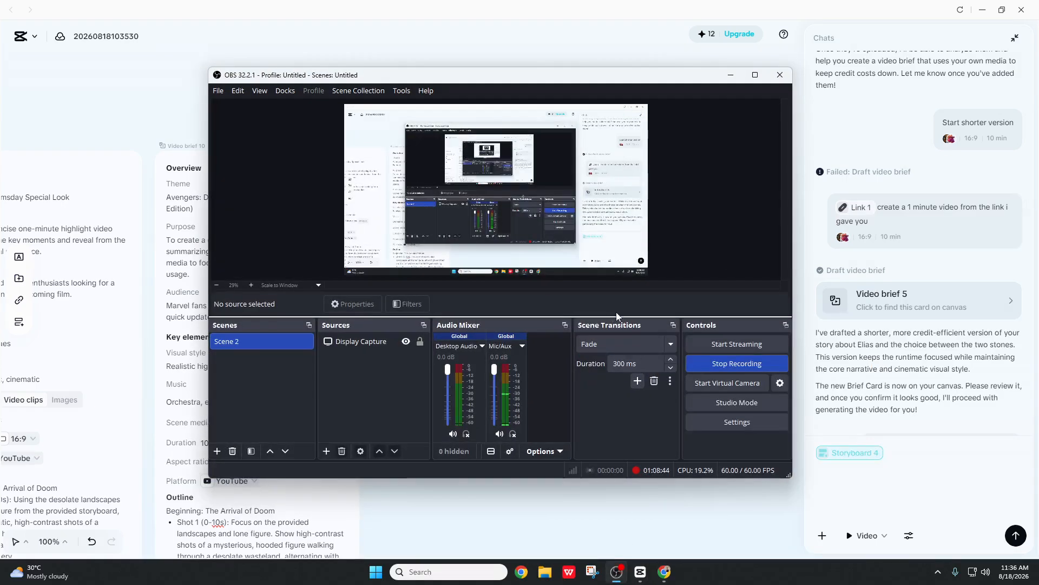